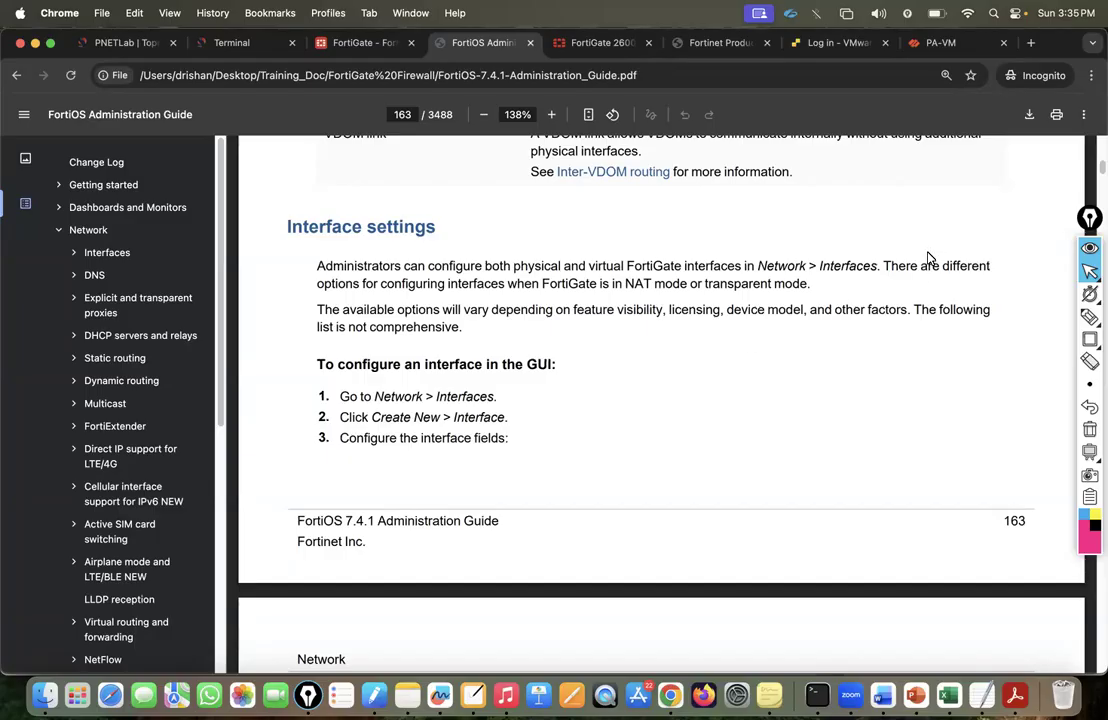
Tuck away the annotation toolbar and switch to the FortiGate tab editing interface Loopback40.
{"action": "left_click", "coordinate": [1089, 247]}
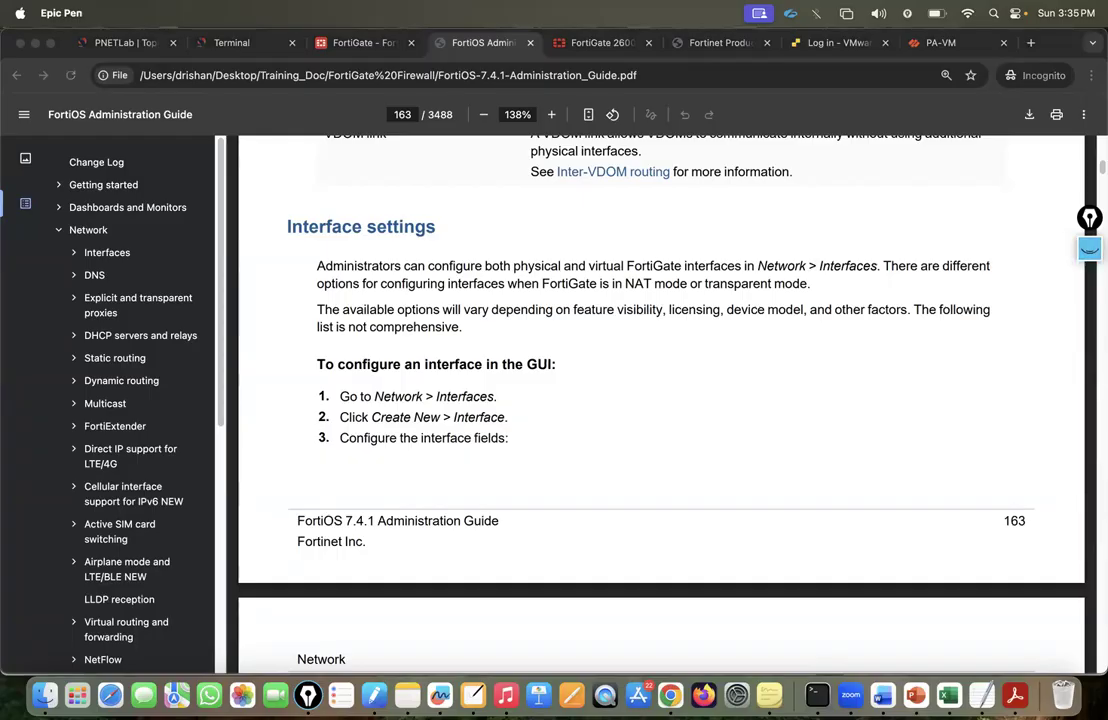
{"action": "left_click_drag", "start_coordinate": [1089, 218], "coordinate": [1089, 204]}
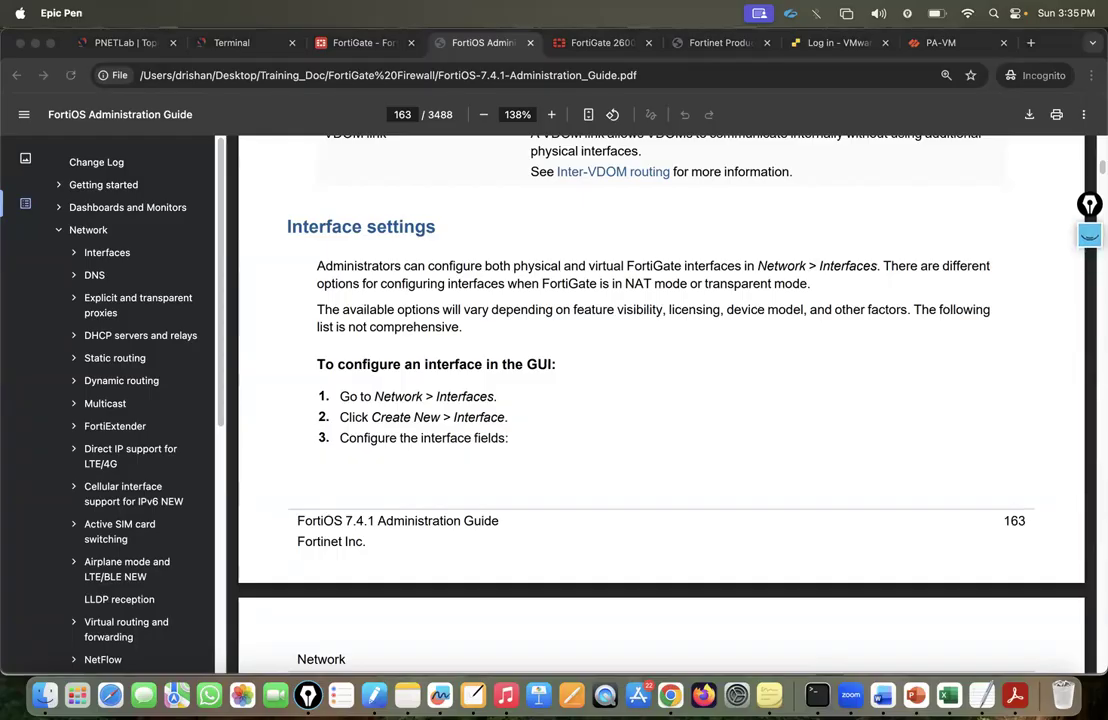
{"action": "scroll", "coordinate": [965, 199], "scroll_direction": "up", "scroll_amount": 2}
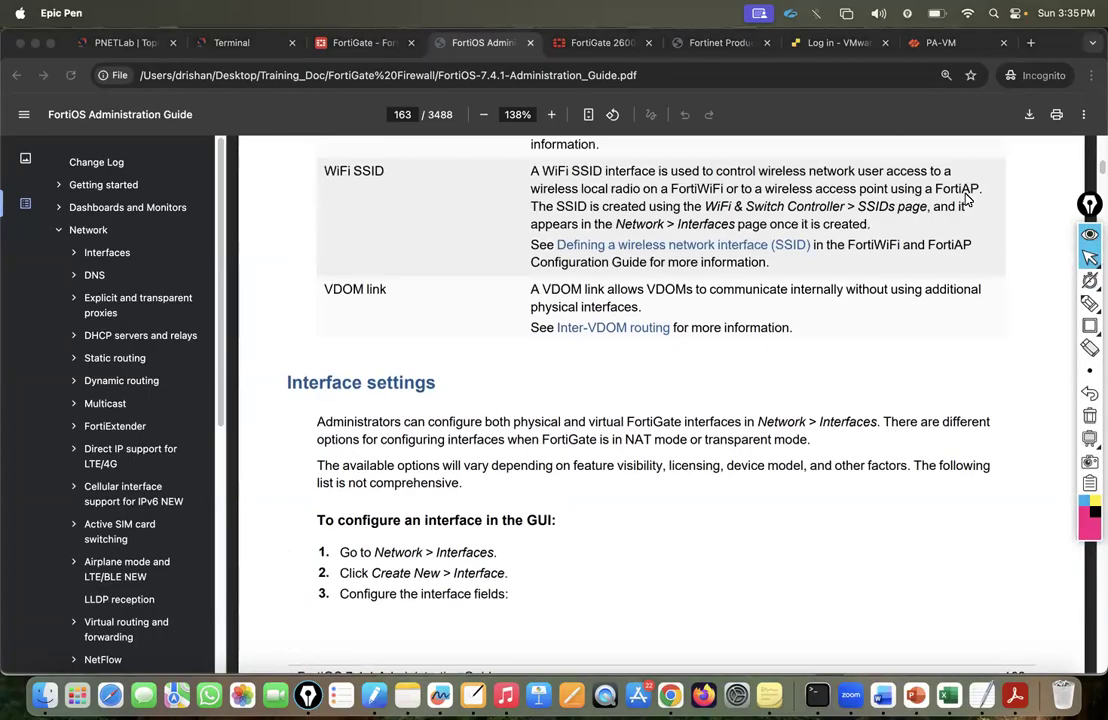
{"action": "scroll", "coordinate": [965, 199], "scroll_direction": "up", "scroll_amount": 1}
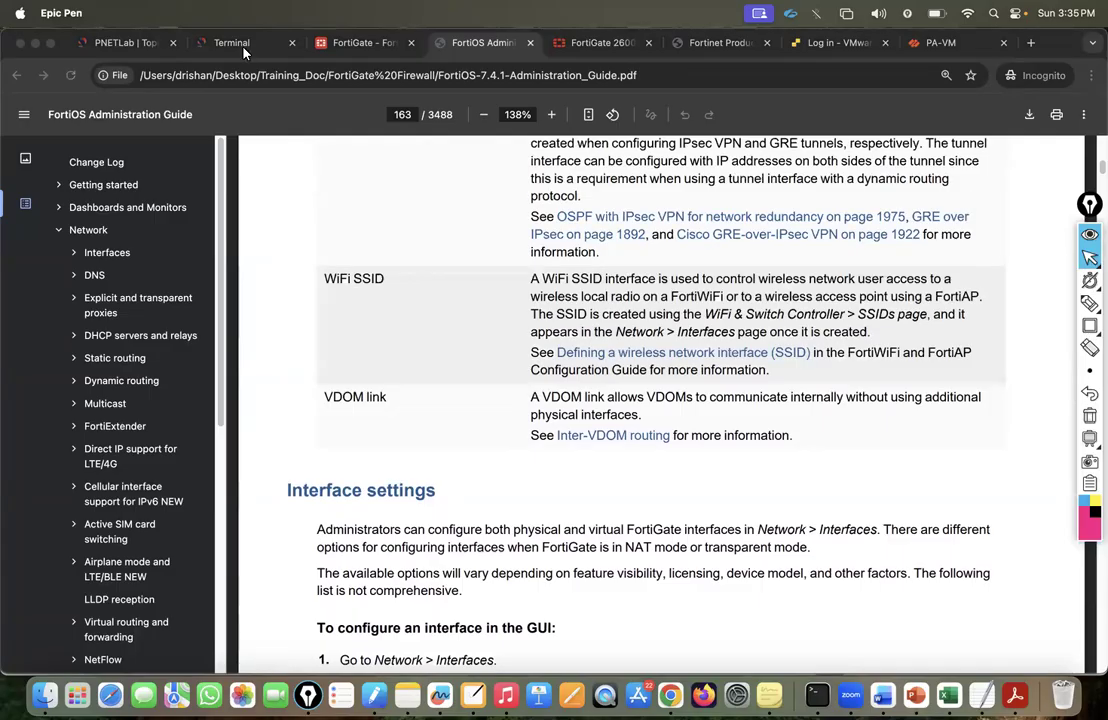
{"action": "left_click", "coordinate": [135, 46]}
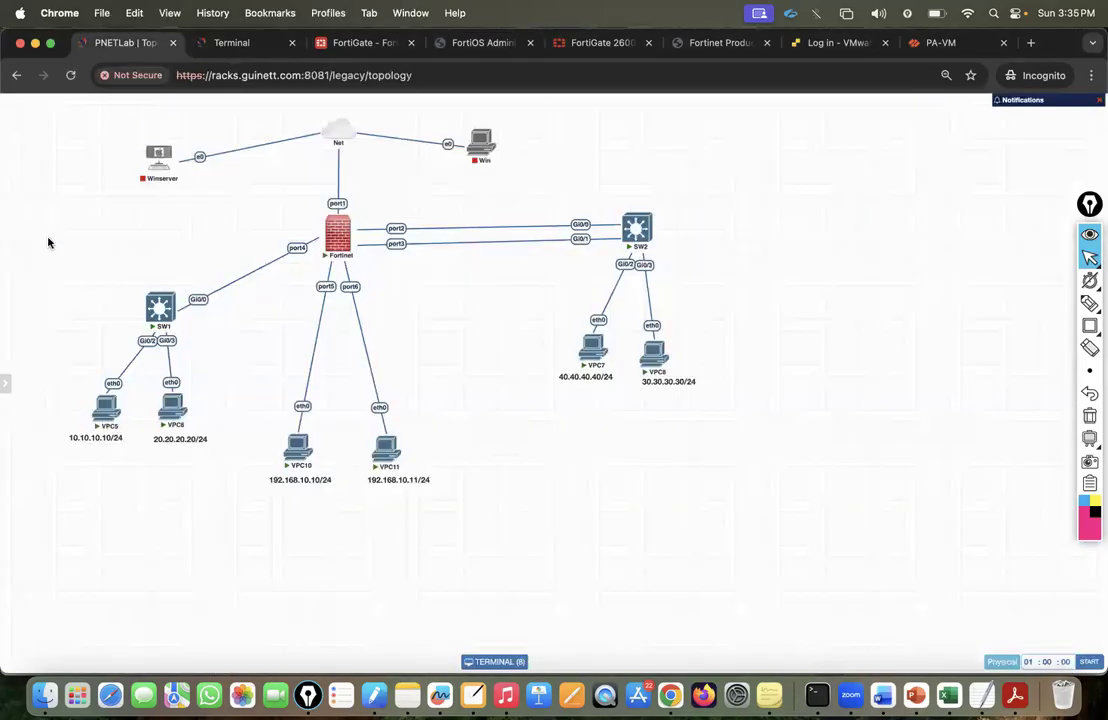
{"action": "mouse_move", "coordinate": [5, 246]}
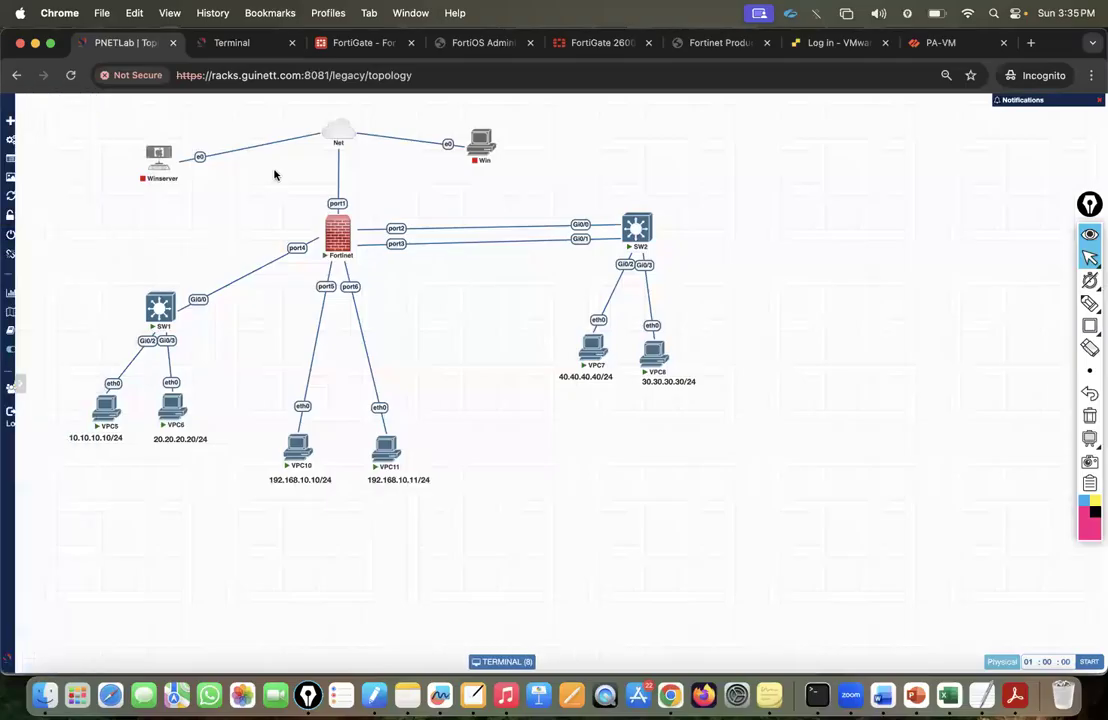
{"action": "left_click", "coordinate": [358, 44]}
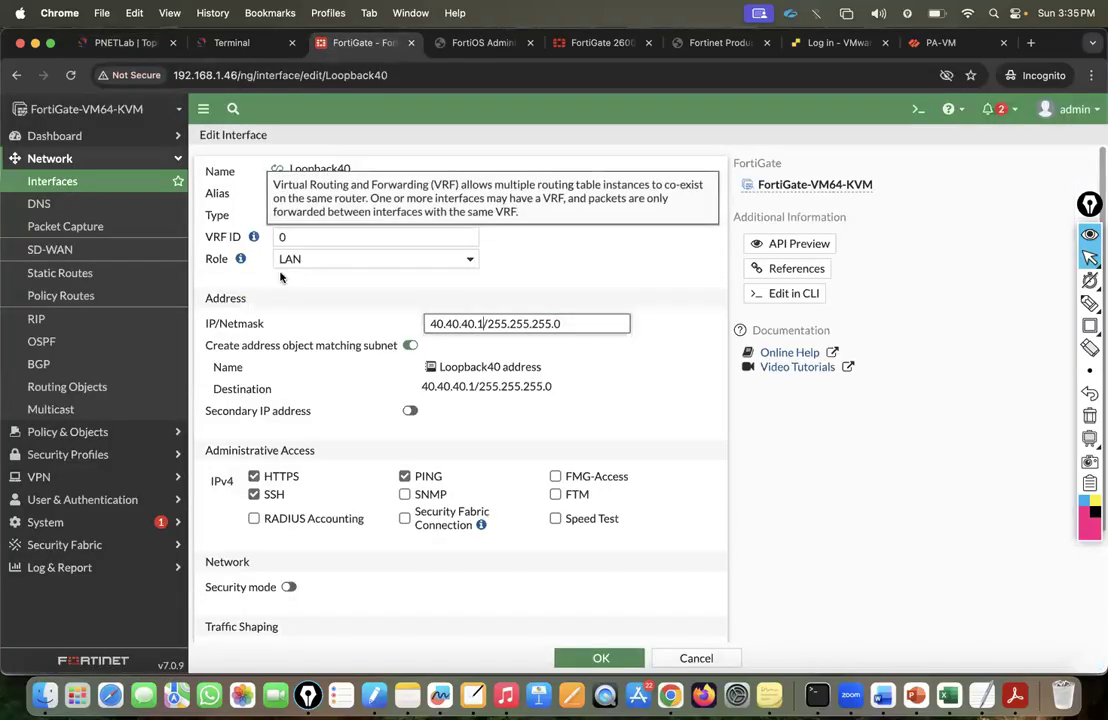
Open the Status dashboard from the Dashboard section of the FortiGate navigation.
{"action": "left_click", "coordinate": [88, 134]}
{"action": "left_click", "coordinate": [94, 137]}
{"action": "left_click", "coordinate": [96, 139]}
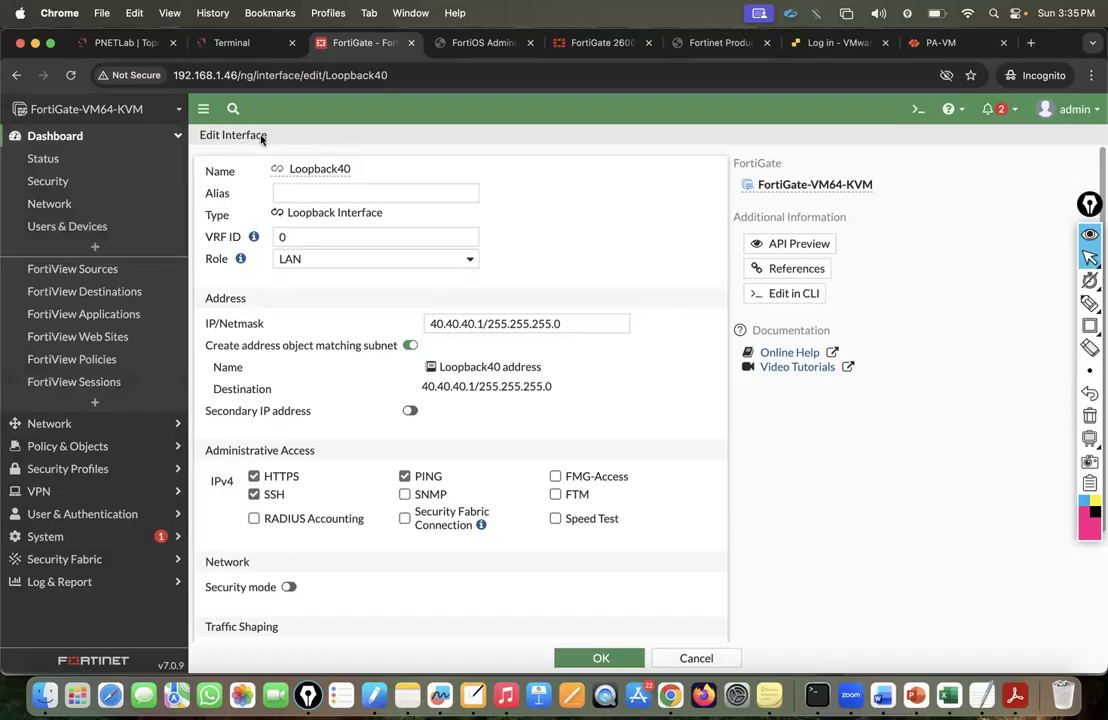
{"action": "left_click", "coordinate": [99, 140]}
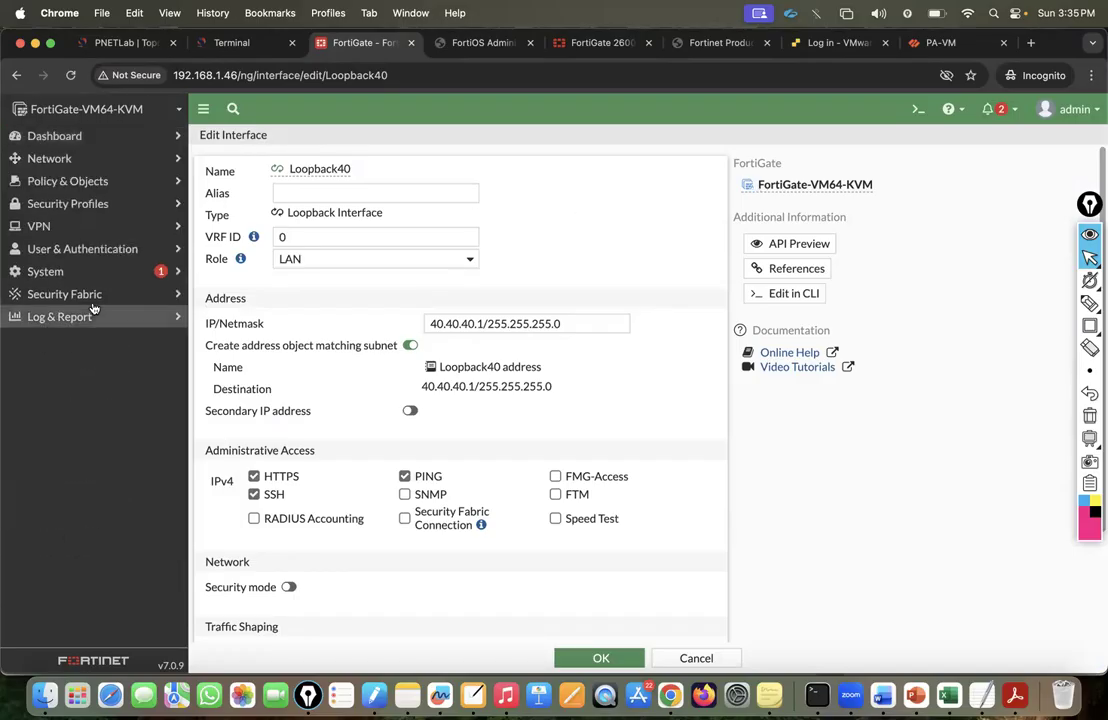
{"action": "left_click", "coordinate": [203, 108]}
{"action": "left_click", "coordinate": [48, 108]}
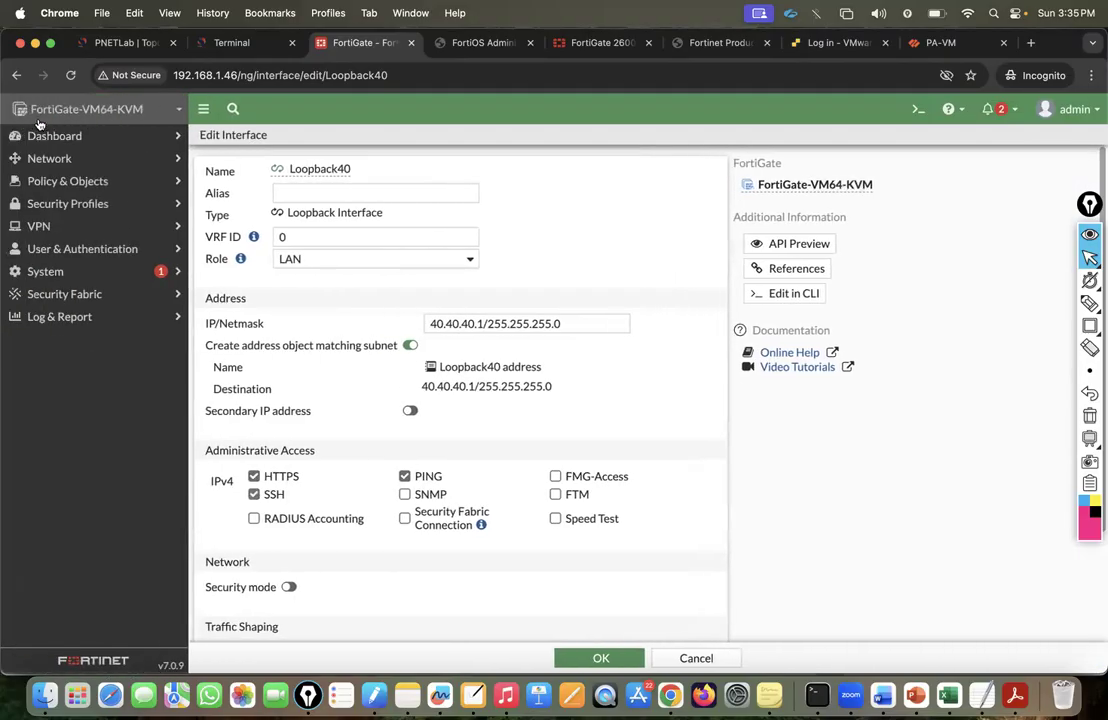
{"action": "left_click", "coordinate": [45, 137]}
{"action": "left_click", "coordinate": [47, 159]}
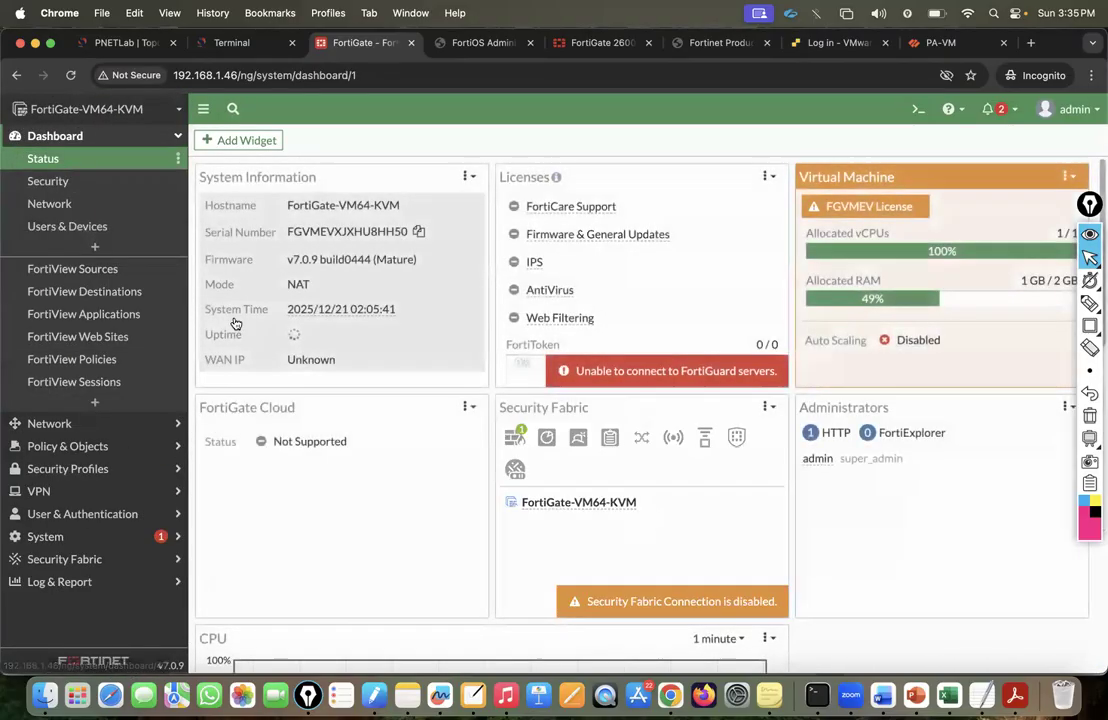
{"action": "left_click", "coordinate": [80, 131]}
{"action": "left_click", "coordinate": [74, 132]}
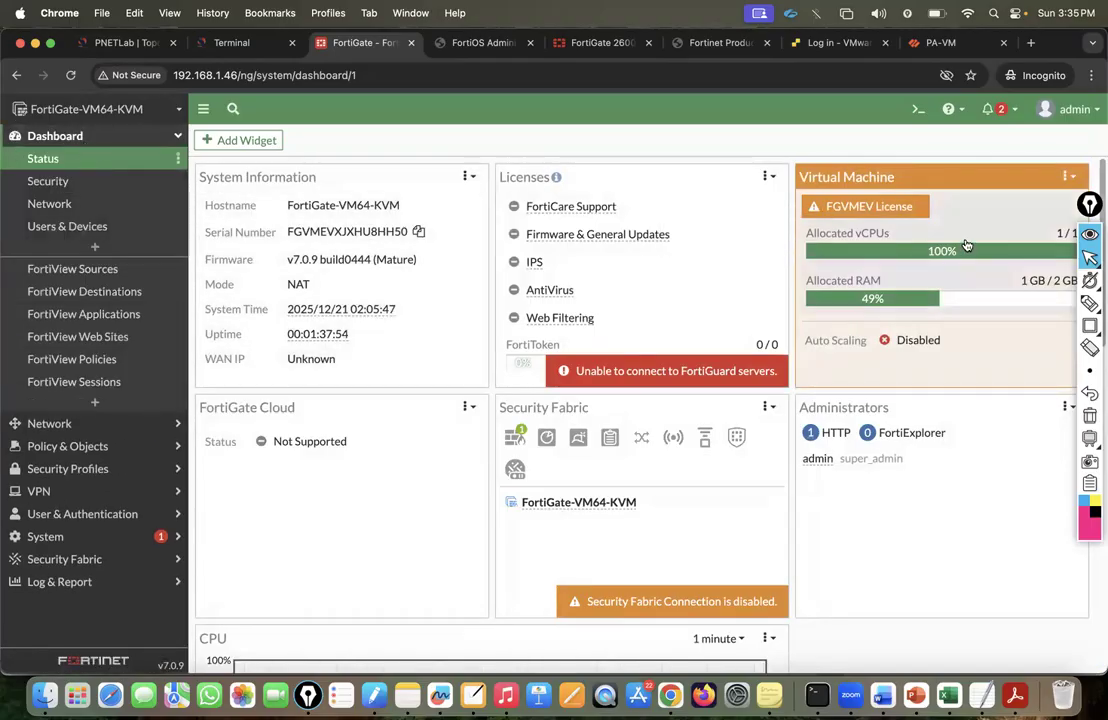
Reposition the annotation toolbar and bring the NiBoard whiteboard forward.
{"action": "left_click", "coordinate": [1088, 234]}
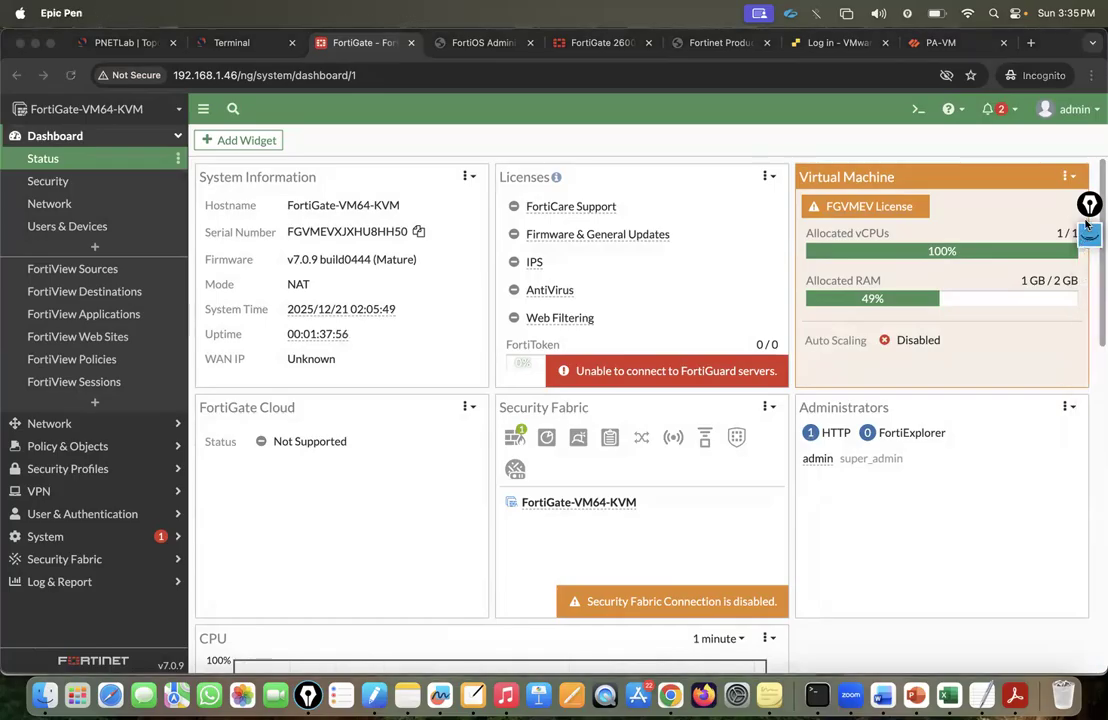
{"action": "left_click_drag", "start_coordinate": [1087, 224], "coordinate": [1089, 262]}
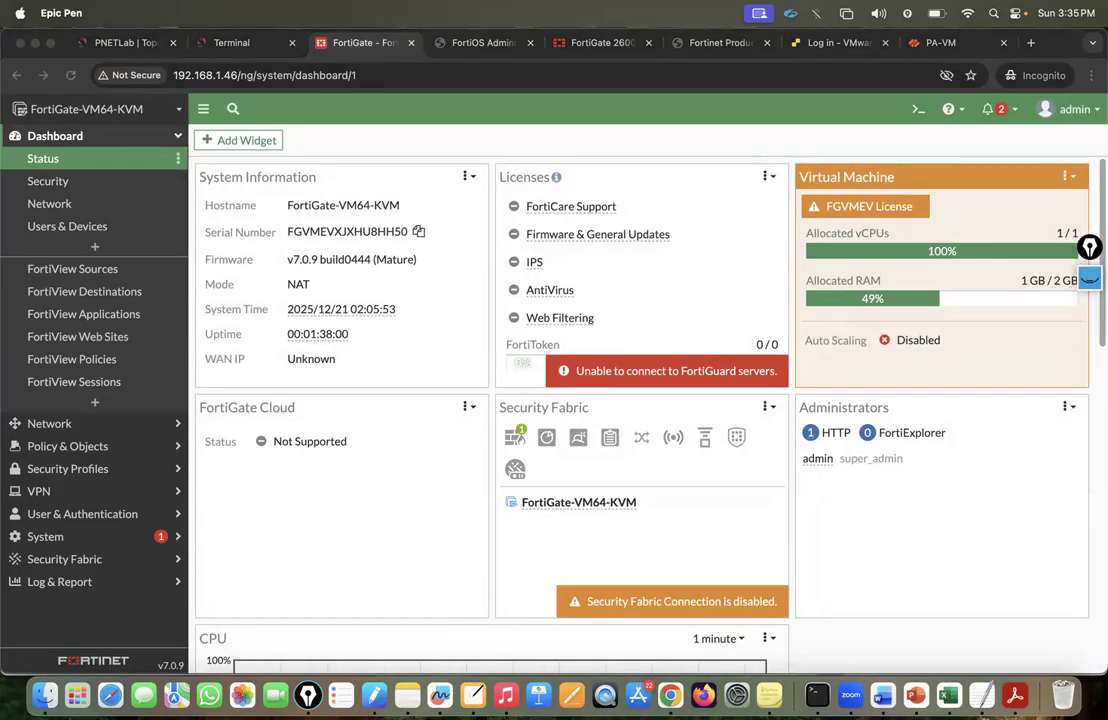
{"action": "left_click", "coordinate": [1090, 278]}
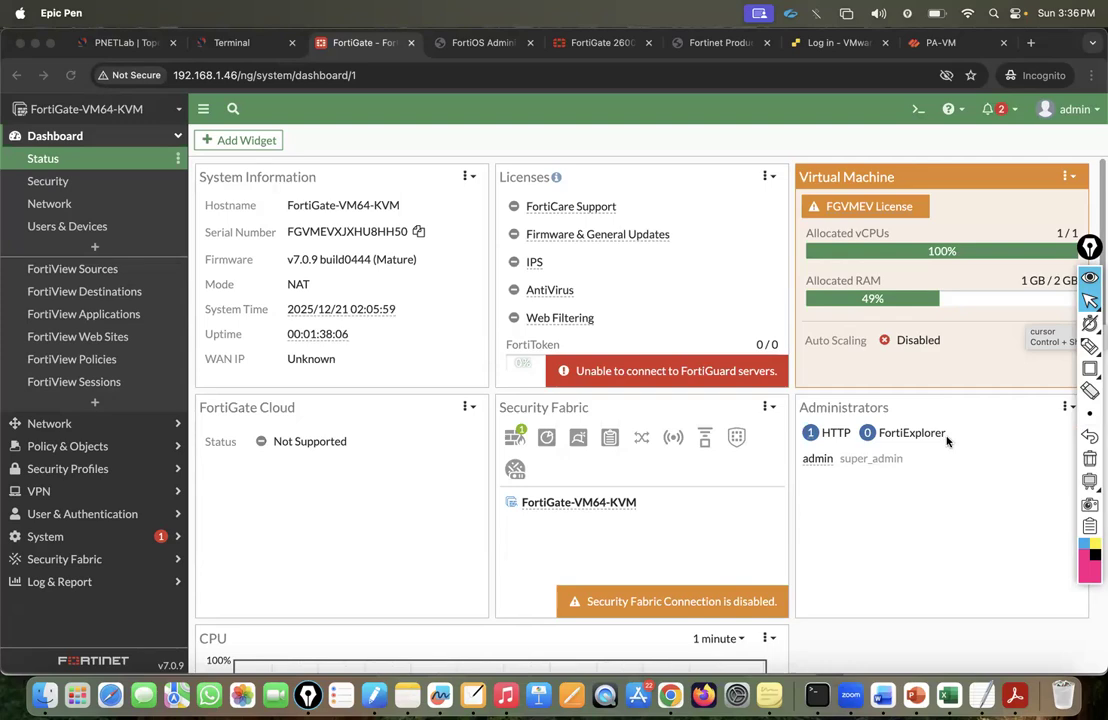
{"action": "left_click", "coordinate": [473, 695]}
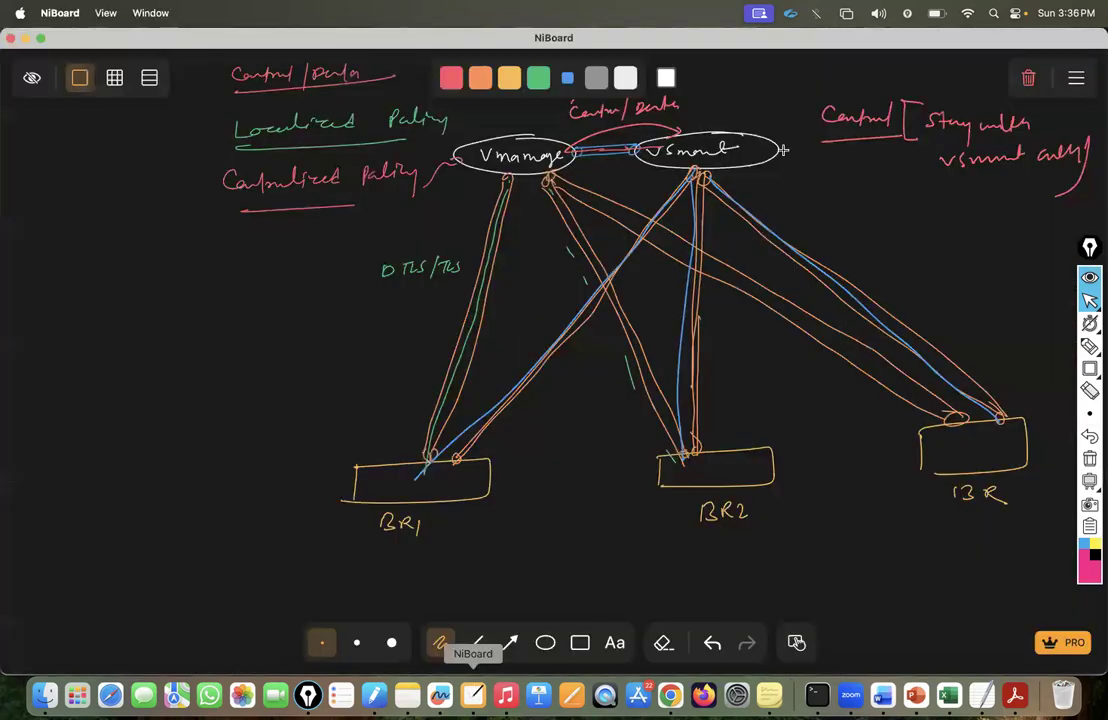
Clear the canvas and draw a white box labelled 40 F.
{"action": "left_click", "coordinate": [1027, 79]}
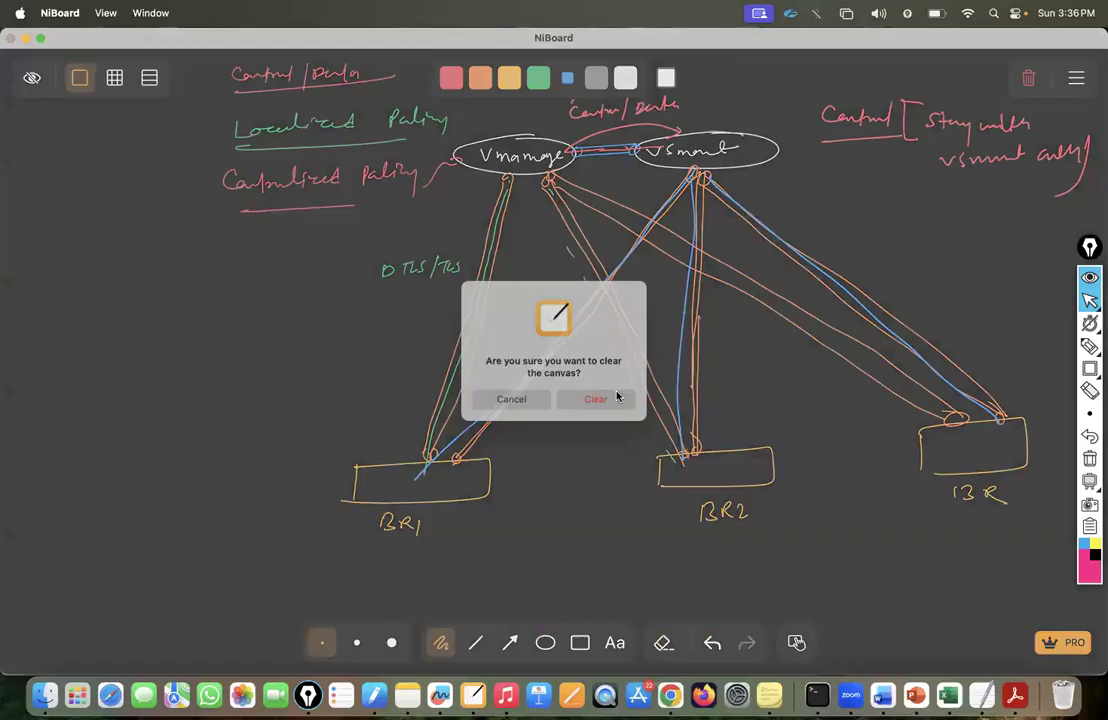
{"action": "left_click", "coordinate": [599, 400]}
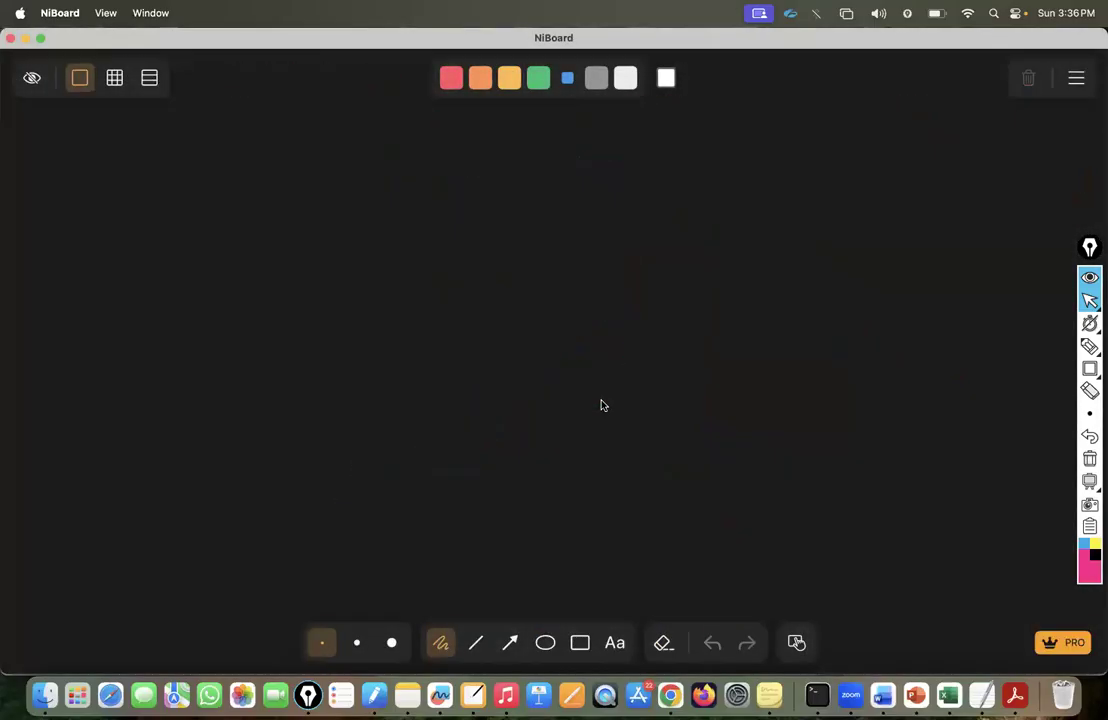
{"action": "left_click", "coordinate": [621, 82]}
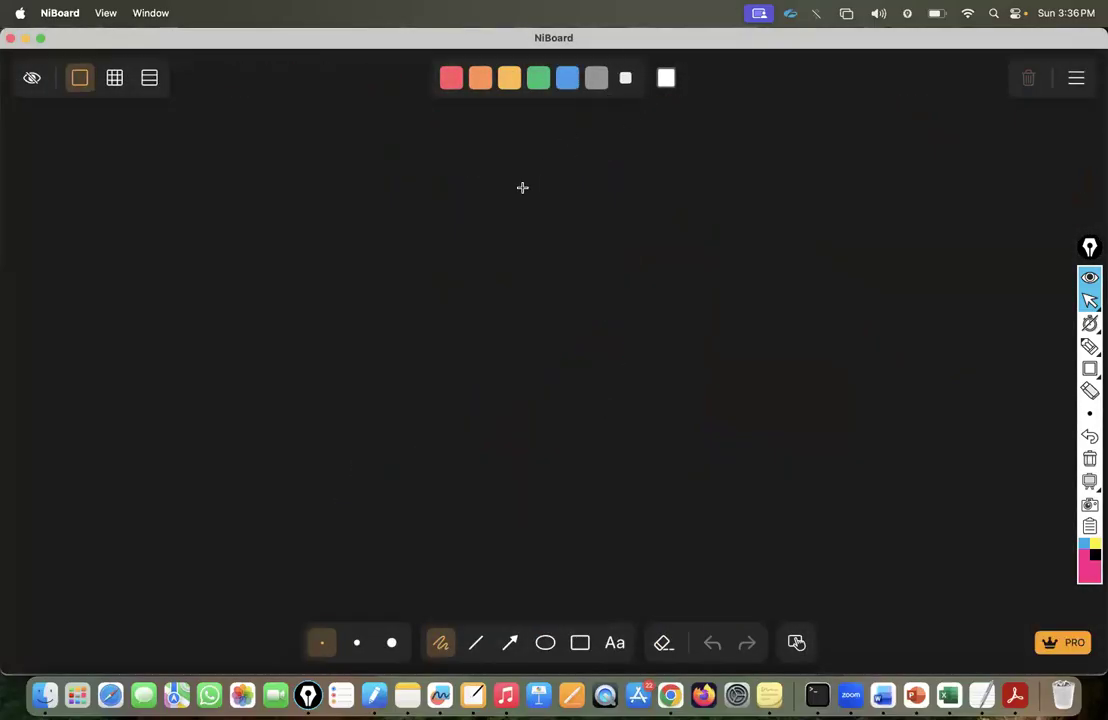
{"action": "left_click_drag", "start_coordinate": [500, 180], "coordinate": [488, 234]}
{"action": "left_click_drag", "start_coordinate": [497, 177], "coordinate": [728, 184]}
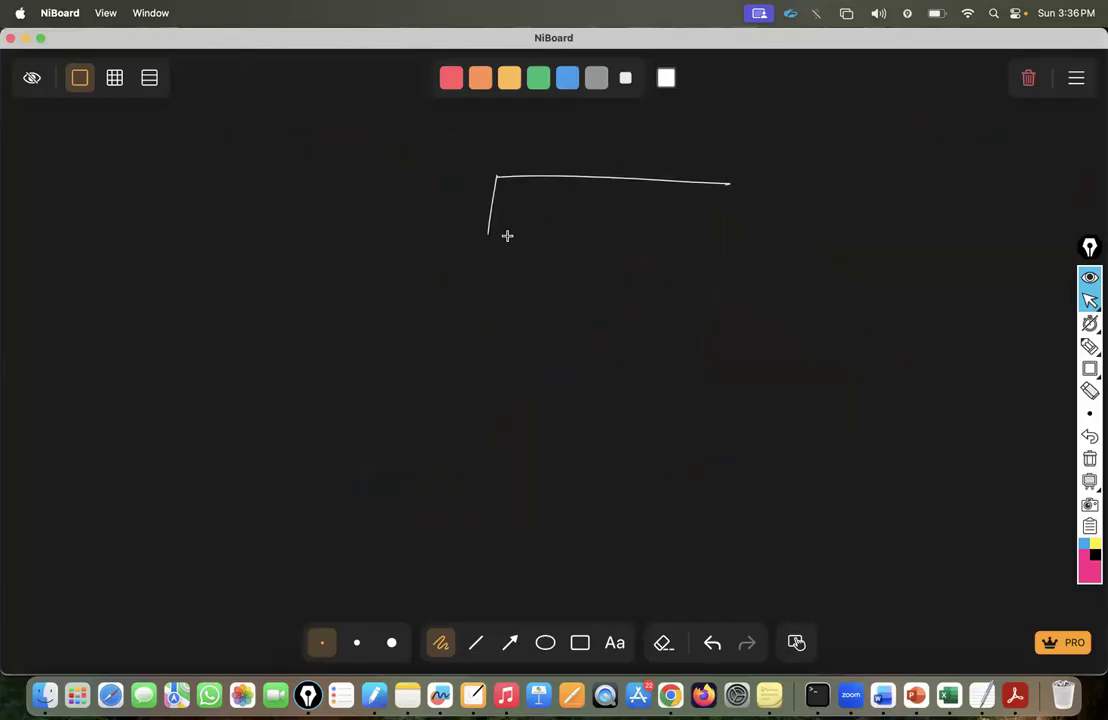
{"action": "left_click_drag", "start_coordinate": [488, 238], "coordinate": [726, 241]}
{"action": "left_click_drag", "start_coordinate": [729, 186], "coordinate": [728, 240]}
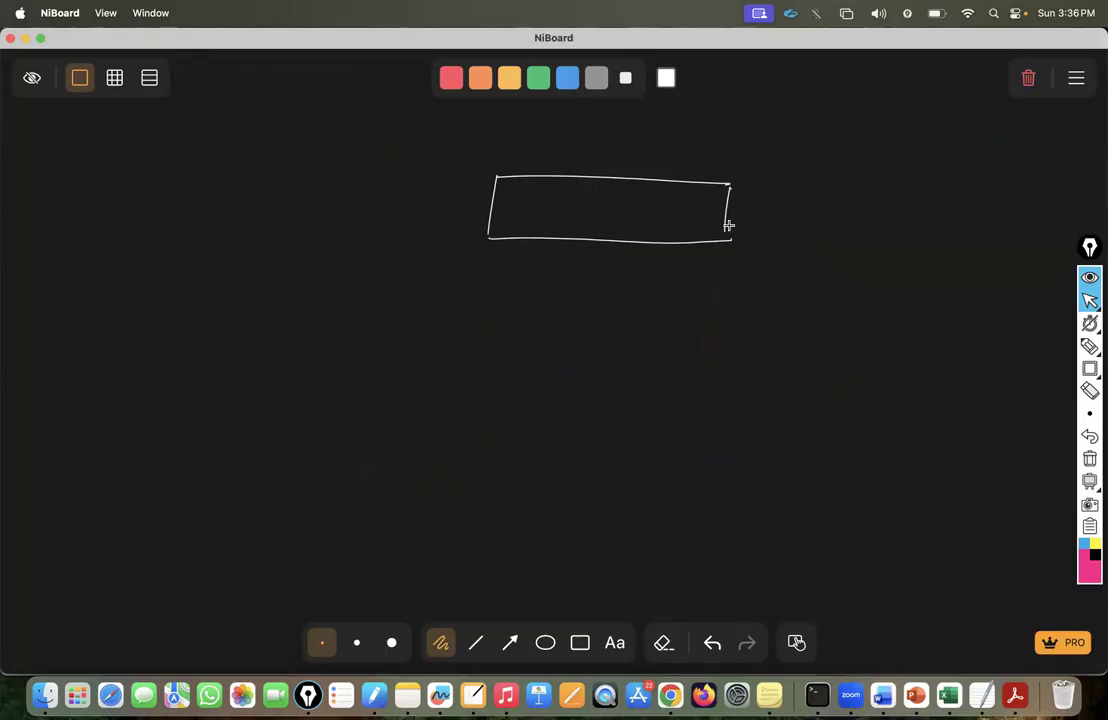
{"action": "mouse_move", "coordinate": [750, 197]}
{"action": "left_mouse_down"}
{"action": "mouse_move", "coordinate": [756, 210]}
{"action": "mouse_move", "coordinate": [763, 200]}
{"action": "mouse_move", "coordinate": [795, 205]}
{"action": "left_mouse_up"}
Draw a longer box labelled 2600 F, add an equals mark, and write FortiOS in blue.
{"action": "left_click_drag", "start_coordinate": [481, 336], "coordinate": [481, 393]}
{"action": "mouse_move", "coordinate": [487, 333]}
{"action": "left_mouse_down"}
{"action": "mouse_move", "coordinate": [796, 323]}
{"action": "mouse_move", "coordinate": [794, 380]}
{"action": "left_mouse_up"}
{"action": "mouse_move", "coordinate": [482, 396]}
{"action": "left_mouse_down"}
{"action": "mouse_move", "coordinate": [737, 388]}
{"action": "mouse_move", "coordinate": [861, 361]}
{"action": "left_mouse_up"}
{"action": "mouse_move", "coordinate": [878, 360]}
{"action": "left_mouse_down"}
{"action": "mouse_move", "coordinate": [874, 369]}
{"action": "mouse_move", "coordinate": [904, 351]}
{"action": "left_mouse_up"}
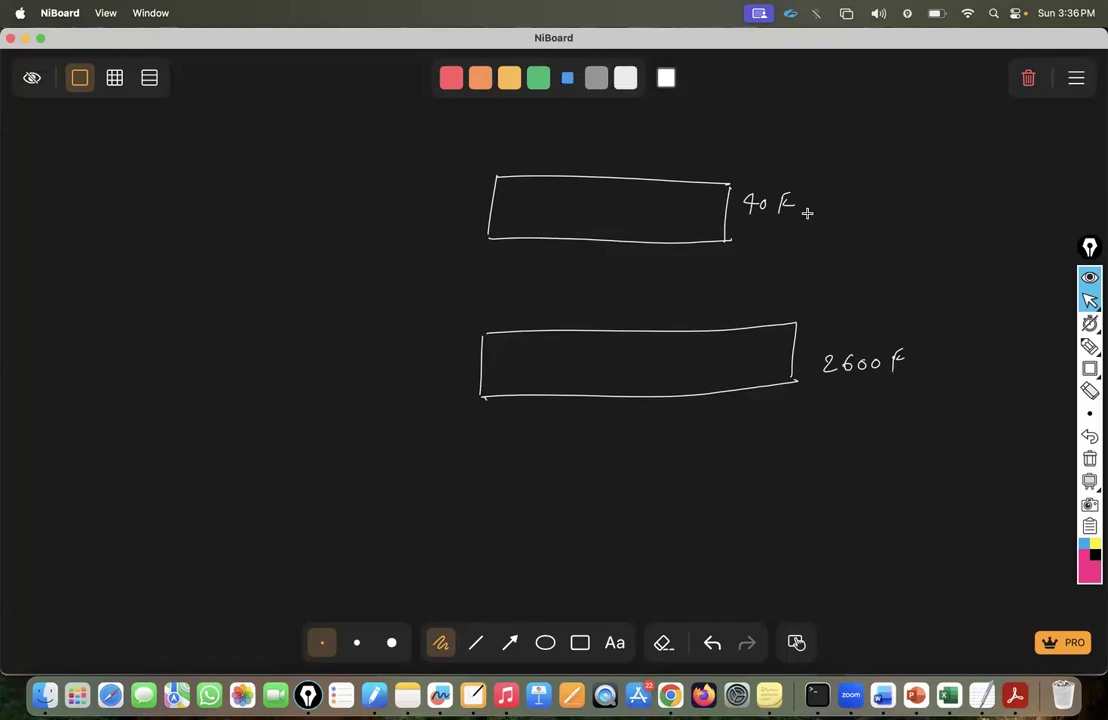
{"action": "left_click_drag", "start_coordinate": [818, 205], "coordinate": [827, 205]}
{"action": "left_click_drag", "start_coordinate": [239, 190], "coordinate": [304, 206]}
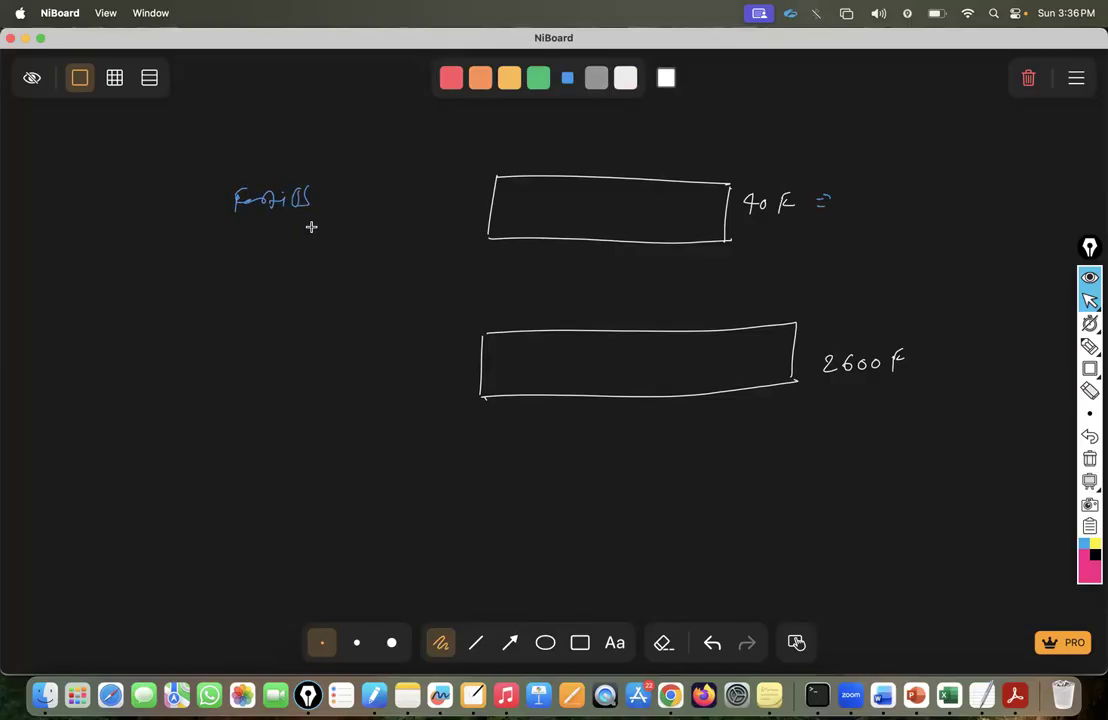
Write FortiOS 7.6.4 with arrows beside both the 40 F and 2600 F boxes.
{"action": "mouse_move", "coordinate": [297, 222]}
{"action": "left_mouse_down"}
{"action": "mouse_move", "coordinate": [304, 240]}
{"action": "mouse_move", "coordinate": [348, 238]}
{"action": "left_mouse_up"}
{"action": "mouse_move", "coordinate": [218, 384]}
{"action": "left_mouse_down"}
{"action": "mouse_move", "coordinate": [215, 406]}
{"action": "mouse_move", "coordinate": [231, 376]}
{"action": "left_mouse_up"}
{"action": "left_click_drag", "start_coordinate": [221, 392], "coordinate": [257, 398]}
{"action": "mouse_move", "coordinate": [249, 393]}
{"action": "left_mouse_down"}
{"action": "mouse_move", "coordinate": [272, 397]}
{"action": "mouse_move", "coordinate": [288, 382]}
{"action": "mouse_move", "coordinate": [304, 436]}
{"action": "mouse_move", "coordinate": [357, 426]}
{"action": "left_mouse_up"}
{"action": "left_click", "coordinate": [318, 427]}
{"action": "left_click", "coordinate": [340, 427]}
{"action": "mouse_move", "coordinate": [355, 418]}
{"action": "left_mouse_down"}
{"action": "mouse_move", "coordinate": [356, 435]}
{"action": "mouse_move", "coordinate": [389, 408]}
{"action": "left_mouse_up"}
{"action": "left_click_drag", "start_coordinate": [376, 414], "coordinate": [390, 419]}
{"action": "left_click_drag", "start_coordinate": [380, 219], "coordinate": [391, 227]}
{"action": "left_click_drag", "start_coordinate": [390, 214], "coordinate": [394, 234]}
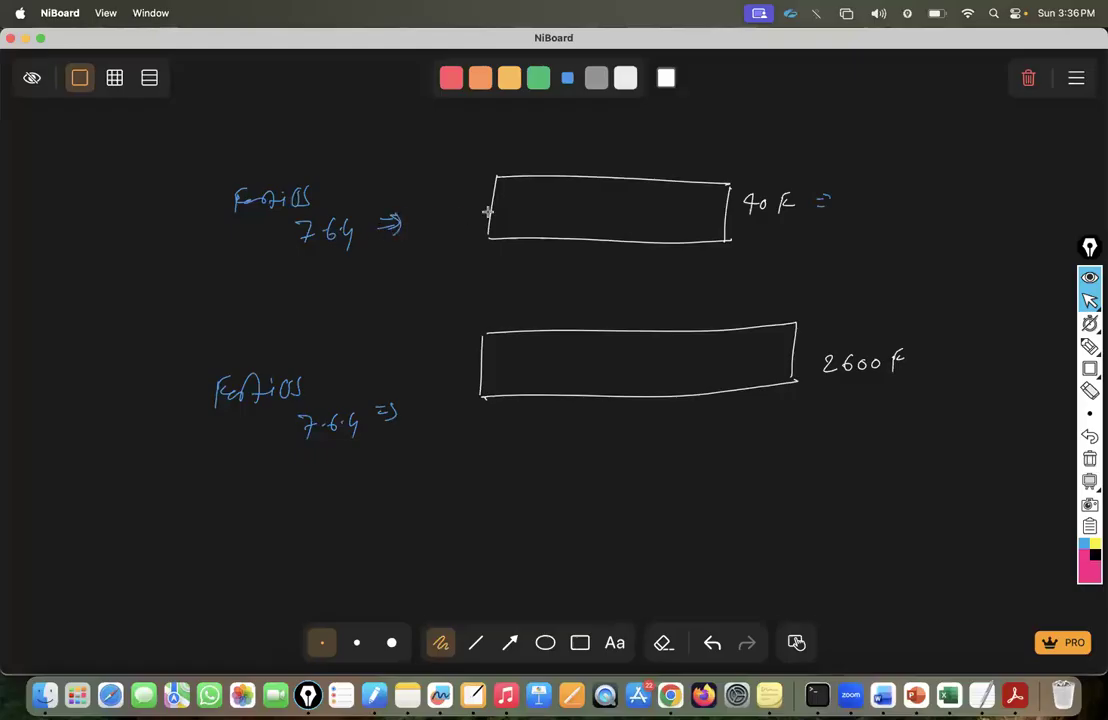
Sketch white port squares with a WAN label inside the 40 F box, then return to Chrome.
{"action": "left_click", "coordinate": [624, 79]}
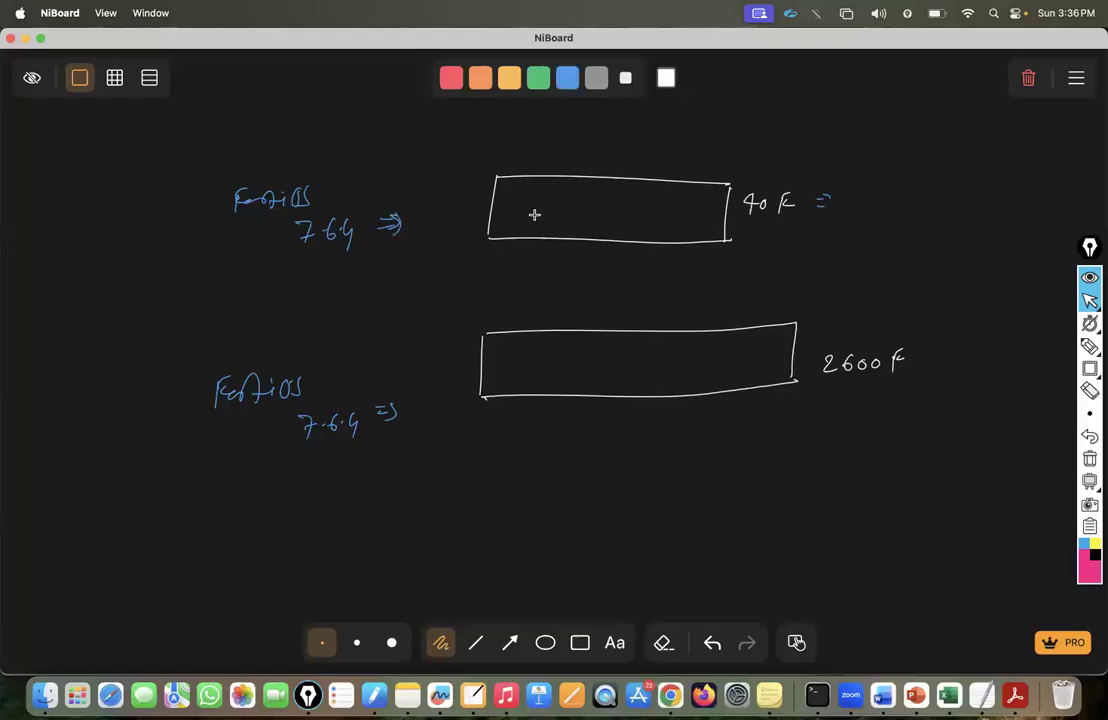
{"action": "mouse_move", "coordinate": [537, 209]}
{"action": "left_mouse_down"}
{"action": "mouse_move", "coordinate": [541, 227]}
{"action": "mouse_move", "coordinate": [621, 228]}
{"action": "left_mouse_up"}
{"action": "left_click_drag", "start_coordinate": [622, 211], "coordinate": [662, 230]}
{"action": "mouse_move", "coordinate": [663, 212]}
{"action": "left_mouse_down"}
{"action": "mouse_move", "coordinate": [687, 232]}
{"action": "mouse_move", "coordinate": [676, 232]}
{"action": "left_mouse_up"}
{"action": "left_click_drag", "start_coordinate": [498, 211], "coordinate": [499, 228]}
{"action": "mouse_move", "coordinate": [500, 211]}
{"action": "left_mouse_down"}
{"action": "mouse_move", "coordinate": [482, 257]}
{"action": "mouse_move", "coordinate": [582, 247]}
{"action": "left_mouse_up"}
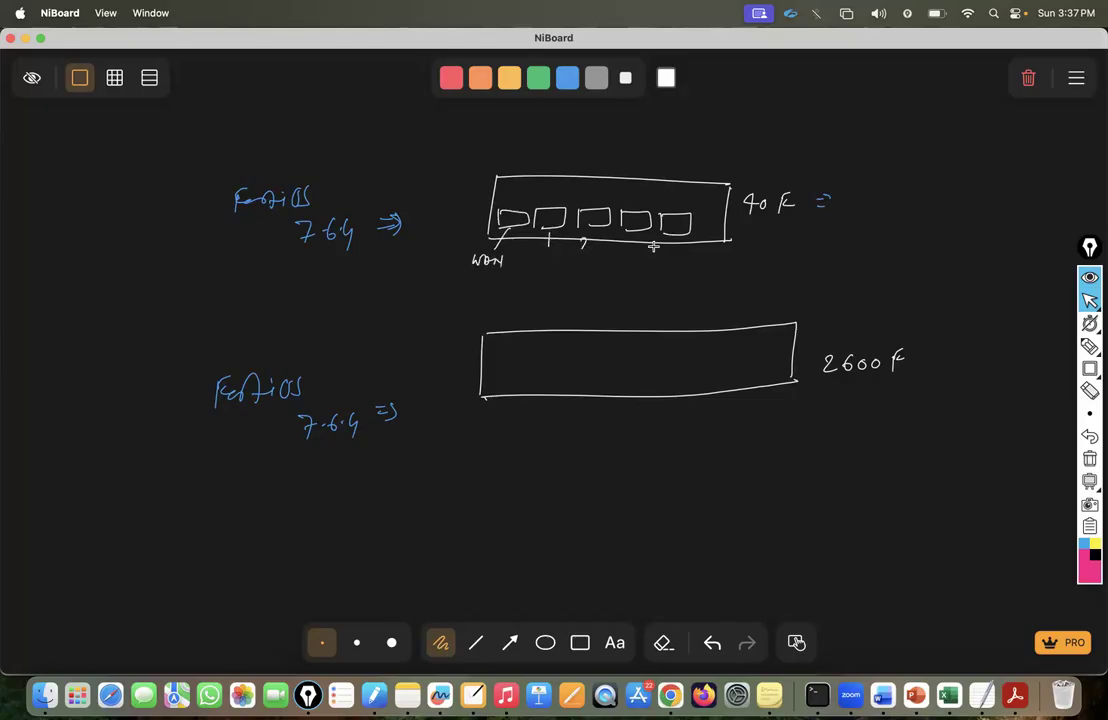
{"action": "left_click_drag", "start_coordinate": [667, 249], "coordinate": [672, 262]}
{"action": "mouse_move", "coordinate": [692, 192]}
{"action": "left_mouse_down"}
{"action": "mouse_move", "coordinate": [722, 189]}
{"action": "mouse_move", "coordinate": [695, 207]}
{"action": "left_mouse_up"}
{"action": "left_click", "coordinate": [670, 695]}
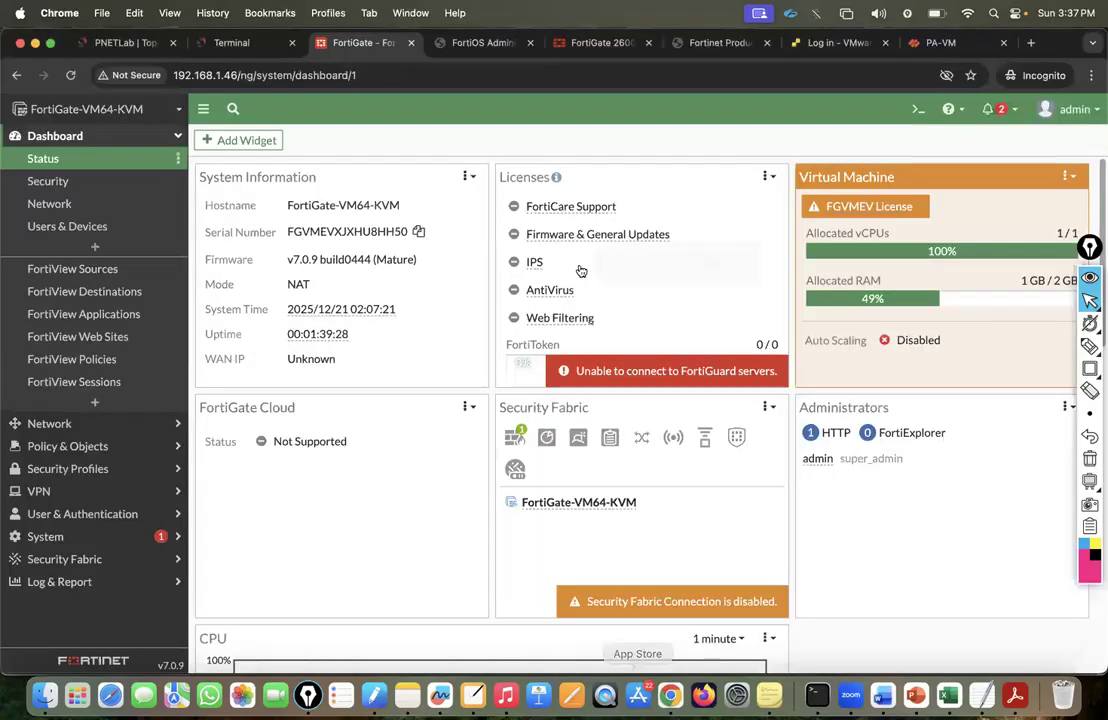
{"action": "left_click", "coordinate": [600, 43]}
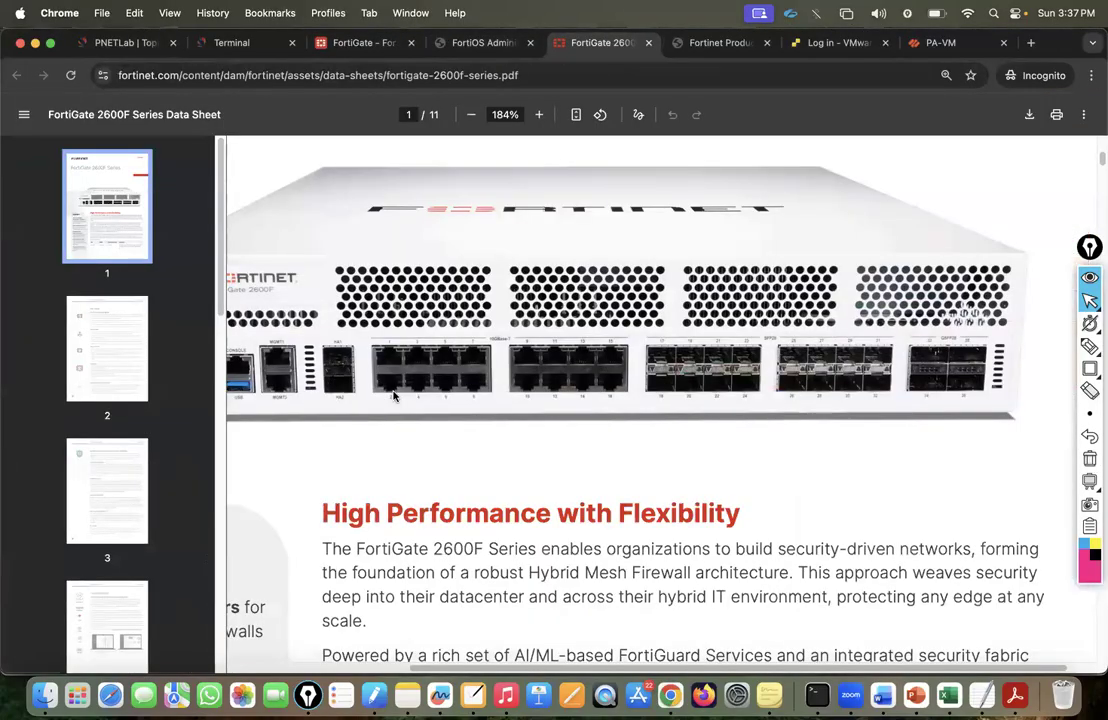
{"action": "scroll", "coordinate": [599, 409], "scroll_direction": "left", "scroll_amount": 3}
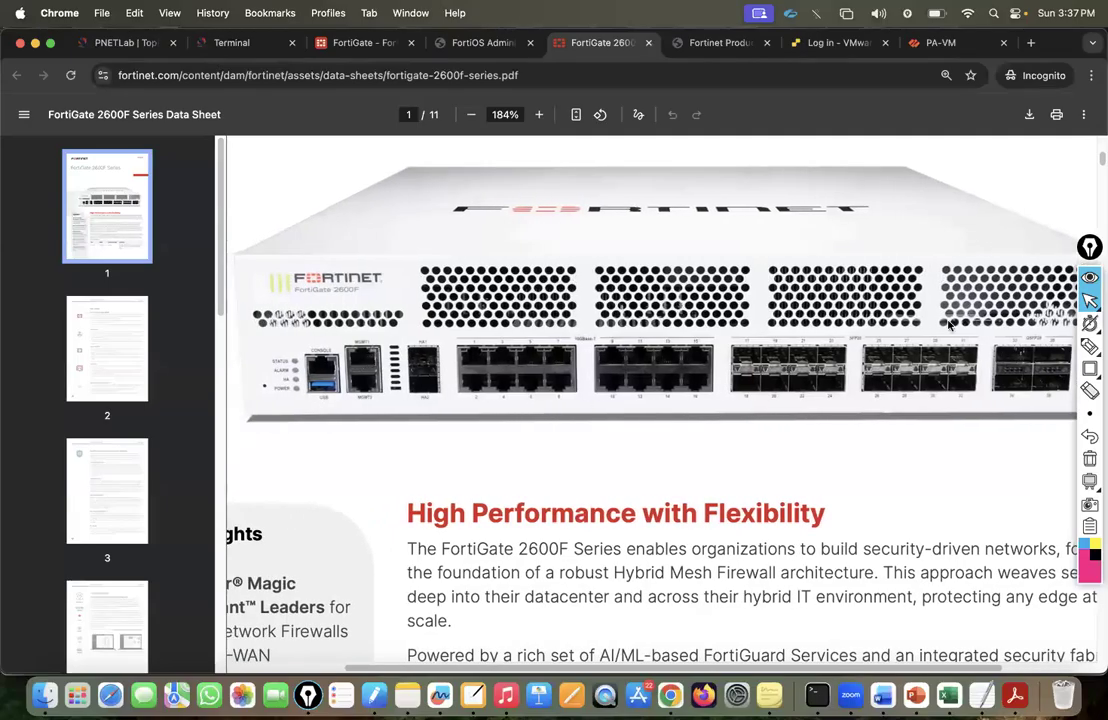
{"action": "left_click", "coordinate": [1090, 346]}
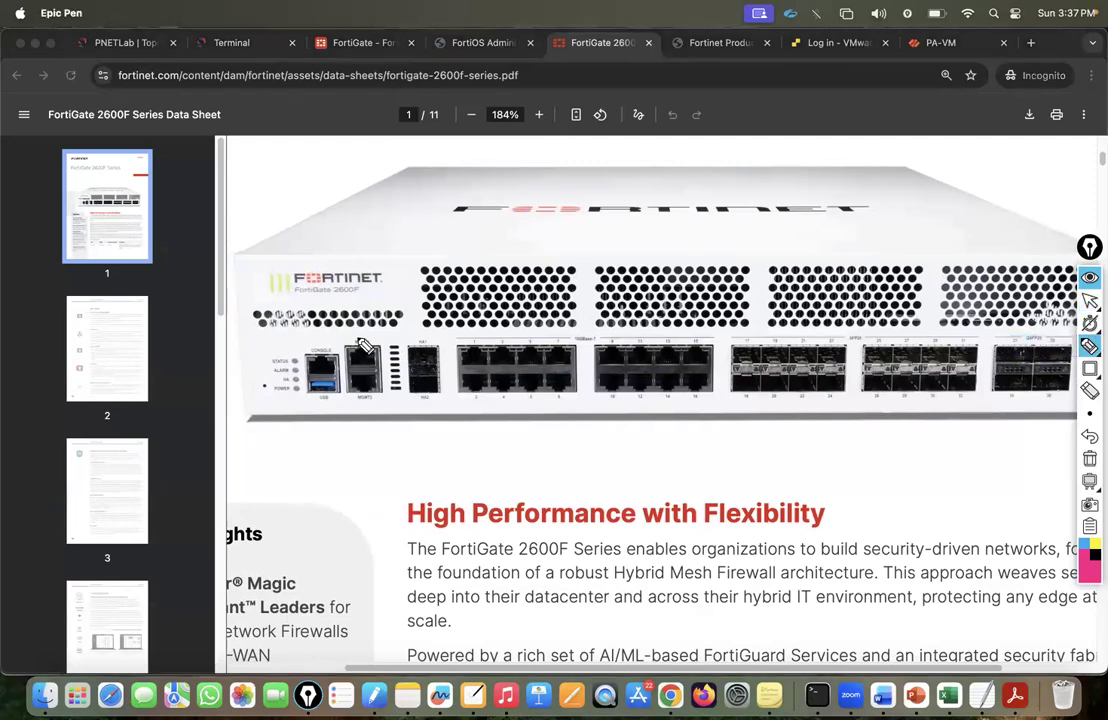
{"action": "mouse_move", "coordinate": [306, 352]}
{"action": "left_mouse_down"}
{"action": "mouse_move", "coordinate": [298, 284]}
{"action": "mouse_move", "coordinate": [324, 234]}
{"action": "mouse_move", "coordinate": [322, 268]}
{"action": "mouse_move", "coordinate": [407, 216]}
{"action": "left_mouse_up"}
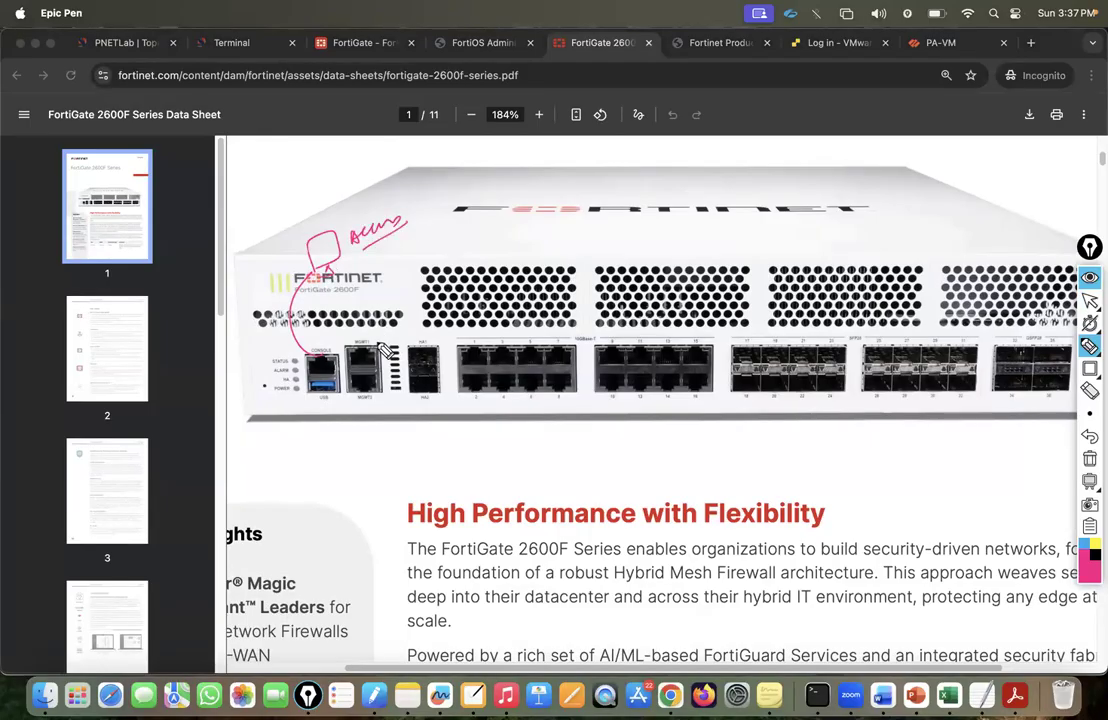
{"action": "mouse_move", "coordinate": [368, 342]}
{"action": "left_mouse_down"}
{"action": "mouse_move", "coordinate": [345, 354]}
{"action": "mouse_move", "coordinate": [371, 343]}
{"action": "mouse_move", "coordinate": [406, 293]}
{"action": "left_mouse_up"}
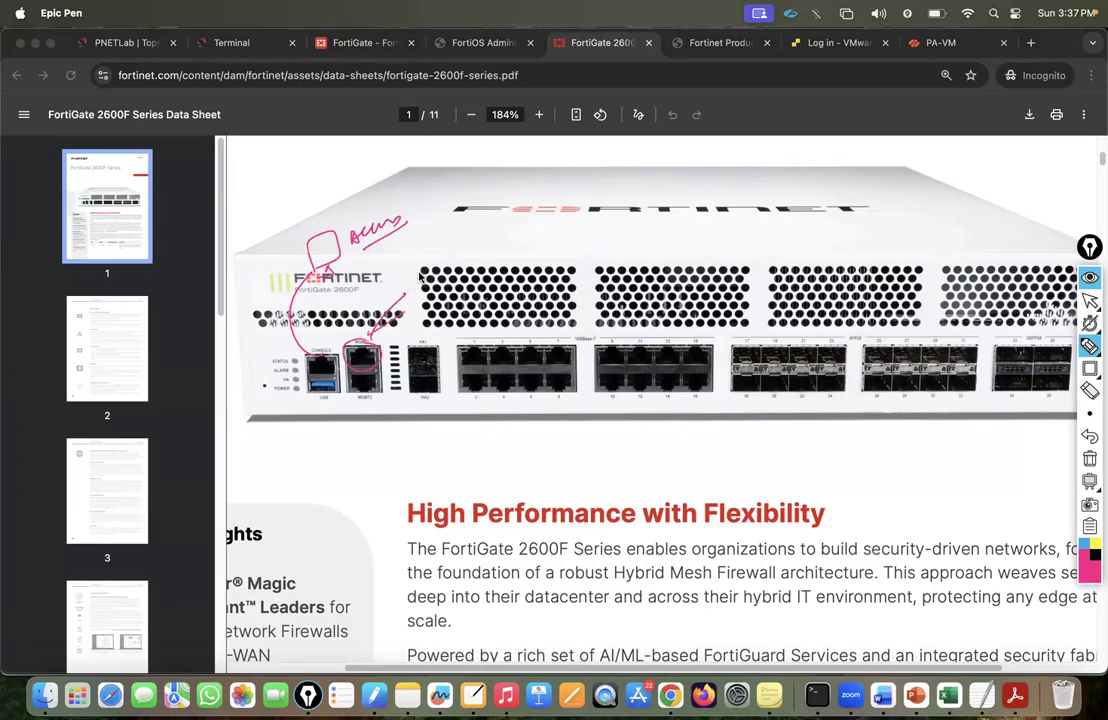
{"action": "left_click_drag", "start_coordinate": [411, 269], "coordinate": [421, 279]}
{"action": "left_click_drag", "start_coordinate": [424, 263], "coordinate": [432, 271]}
{"action": "mouse_move", "coordinate": [431, 257]}
{"action": "left_mouse_down"}
{"action": "mouse_move", "coordinate": [487, 228]}
{"action": "mouse_move", "coordinate": [520, 231]}
{"action": "left_mouse_up"}
{"action": "left_click_drag", "start_coordinate": [507, 220], "coordinate": [515, 241]}
{"action": "mouse_move", "coordinate": [511, 212]}
{"action": "left_mouse_down"}
{"action": "mouse_move", "coordinate": [537, 202]}
{"action": "mouse_move", "coordinate": [547, 224]}
{"action": "left_mouse_up"}
{"action": "mouse_move", "coordinate": [533, 233]}
{"action": "left_mouse_down"}
{"action": "mouse_move", "coordinate": [537, 245]}
{"action": "mouse_move", "coordinate": [545, 238]}
{"action": "left_mouse_up"}
{"action": "left_click_drag", "start_coordinate": [382, 351], "coordinate": [397, 346]}
{"action": "mouse_move", "coordinate": [401, 335]}
{"action": "left_mouse_down"}
{"action": "mouse_move", "coordinate": [402, 347]}
{"action": "mouse_move", "coordinate": [463, 316]}
{"action": "mouse_move", "coordinate": [476, 321]}
{"action": "left_mouse_up"}
{"action": "left_click", "coordinate": [420, 340]}
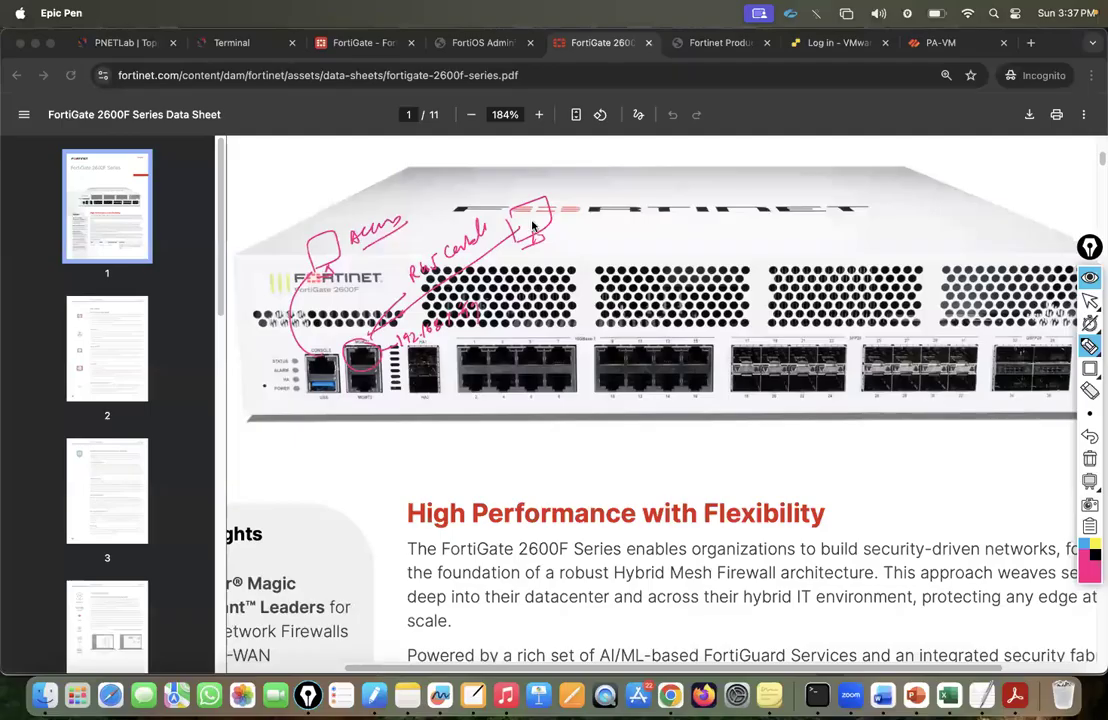
{"action": "mouse_move", "coordinate": [597, 222]}
{"action": "left_mouse_down"}
{"action": "mouse_move", "coordinate": [628, 208]}
{"action": "mouse_move", "coordinate": [643, 218]}
{"action": "mouse_move", "coordinate": [673, 198]}
{"action": "mouse_move", "coordinate": [683, 213]}
{"action": "mouse_move", "coordinate": [576, 238]}
{"action": "left_mouse_up"}
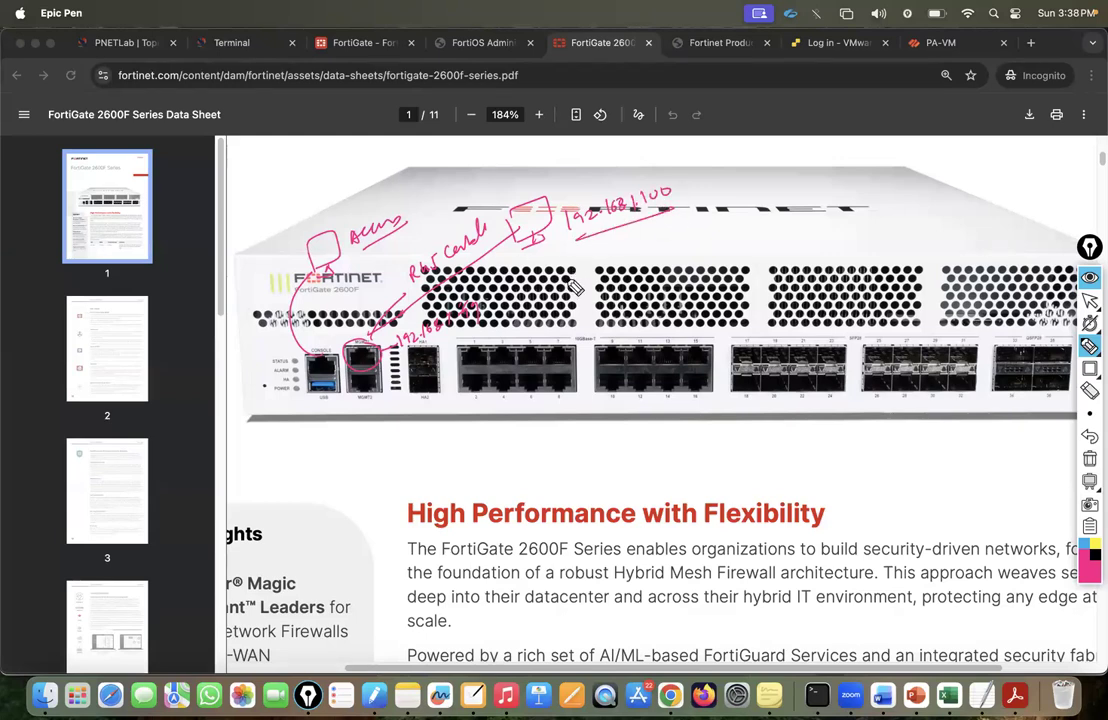
{"action": "left_click_drag", "start_coordinate": [600, 260], "coordinate": [598, 262]}
{"action": "left_click_drag", "start_coordinate": [560, 285], "coordinate": [600, 282]}
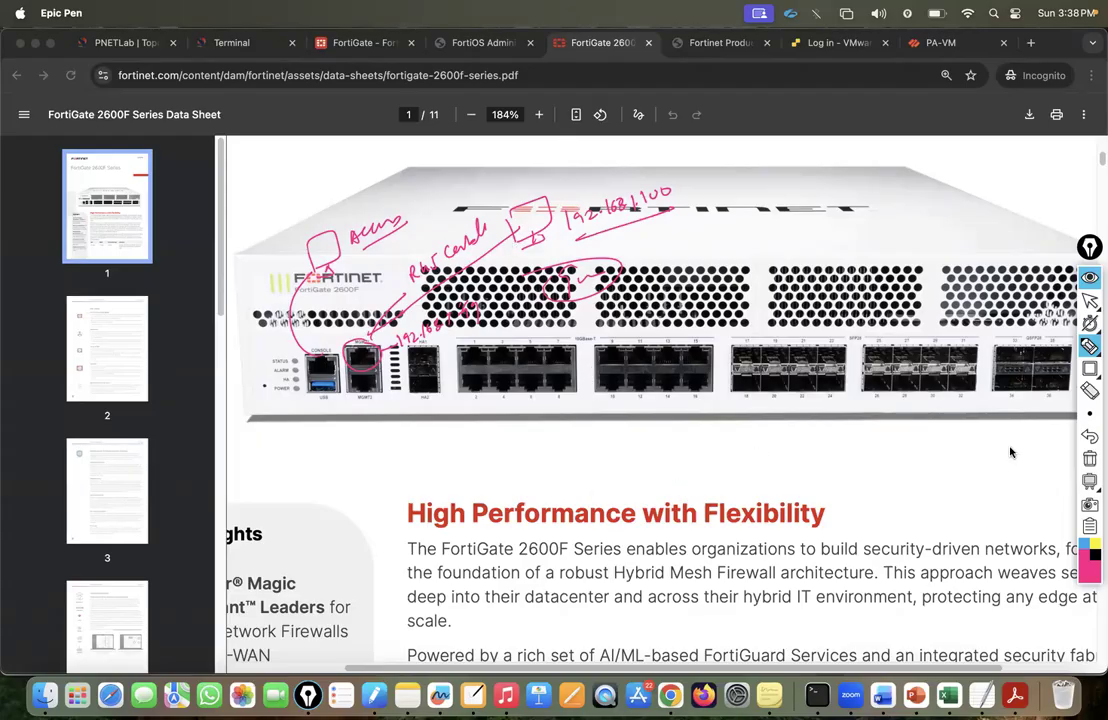
{"action": "left_click", "coordinate": [1090, 300]}
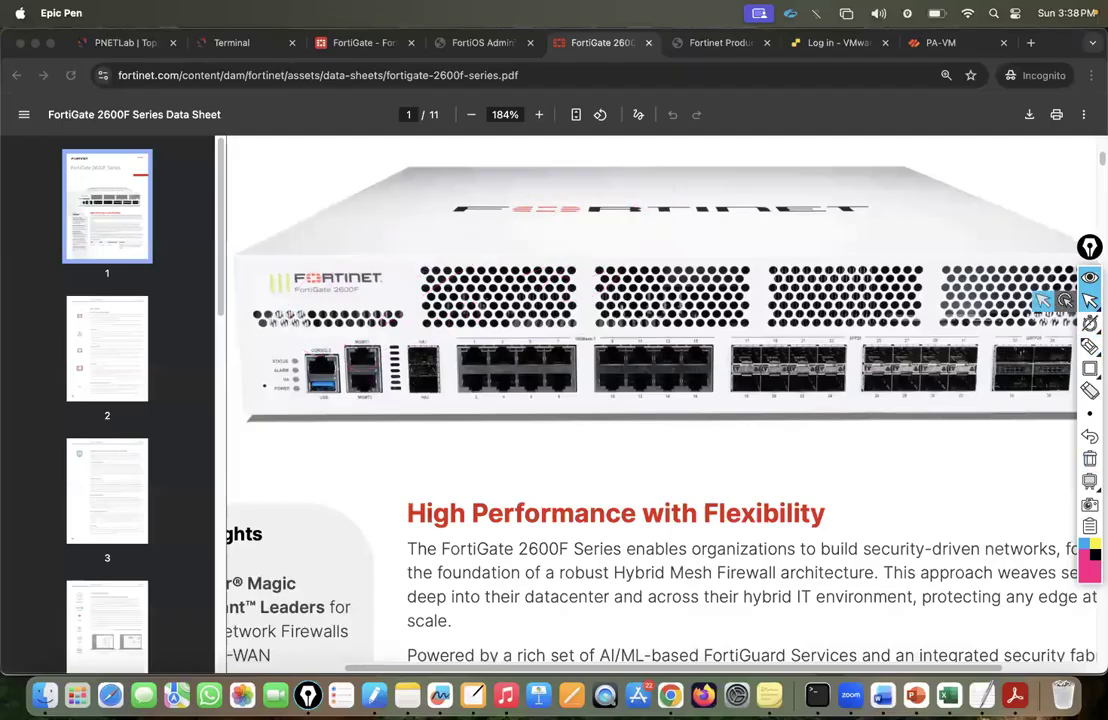
Check the FortiGate admin menu, then wake the Fortinet console's login prompt in the Terminal tab.
{"action": "left_click", "coordinate": [105, 42]}
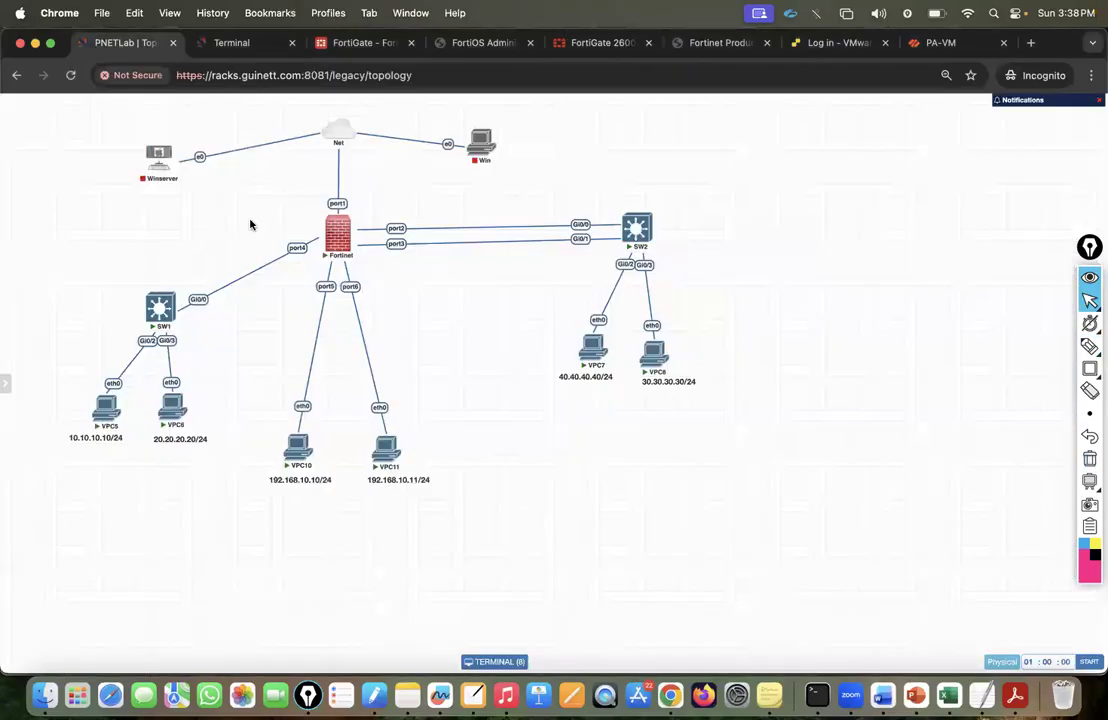
{"action": "left_click", "coordinate": [360, 43]}
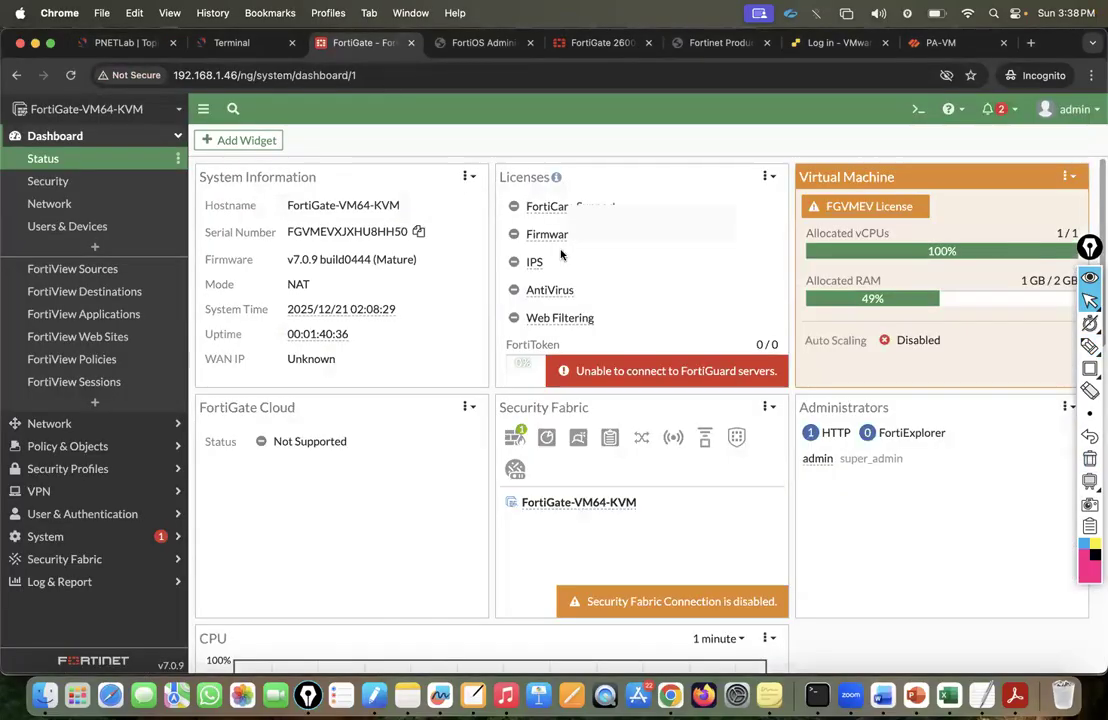
{"action": "left_click", "coordinate": [1070, 109]}
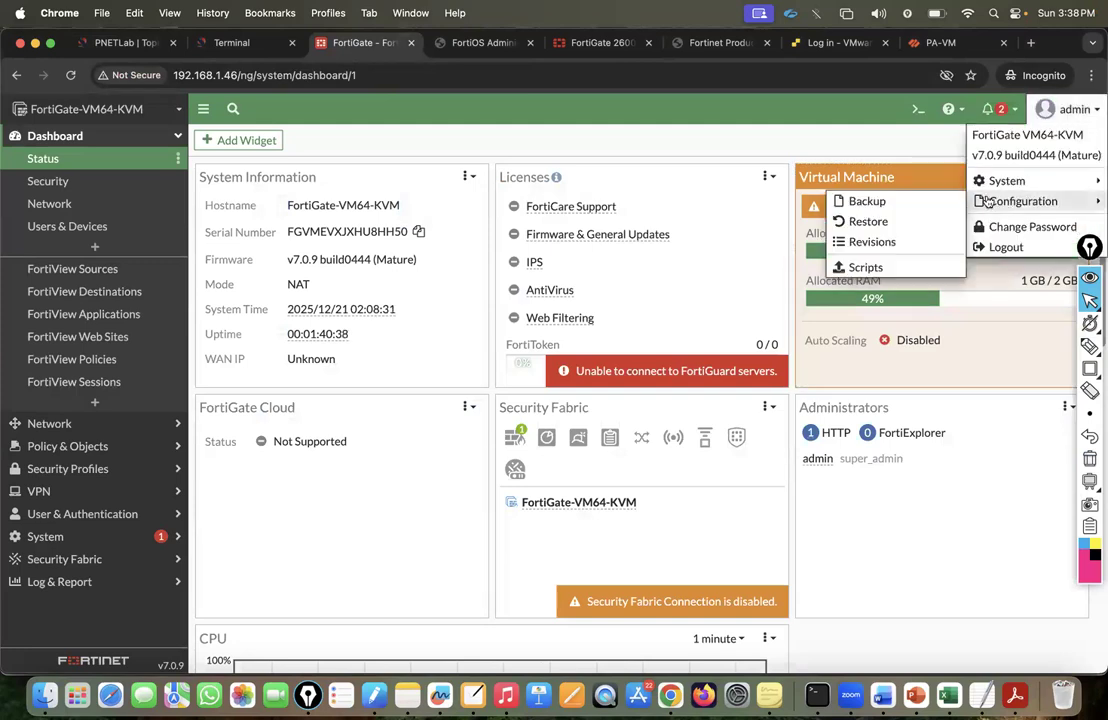
{"action": "mouse_move", "coordinate": [1002, 187]}
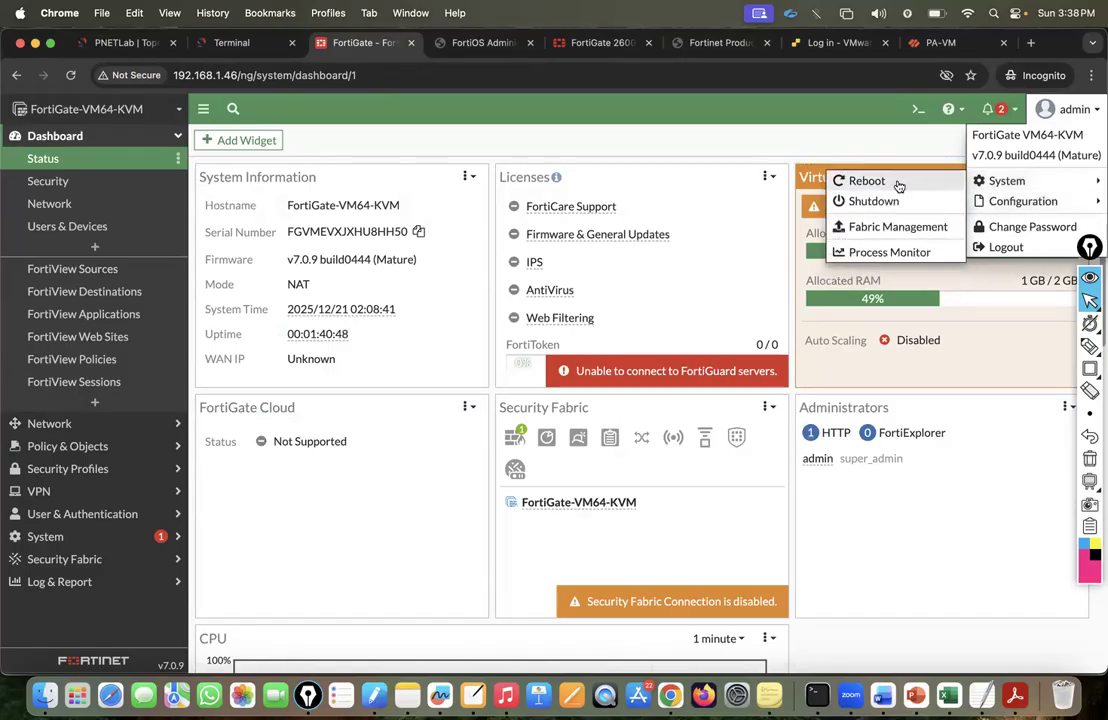
{"action": "left_click", "coordinate": [230, 42]}
{"action": "left_click", "coordinate": [18, 100]}
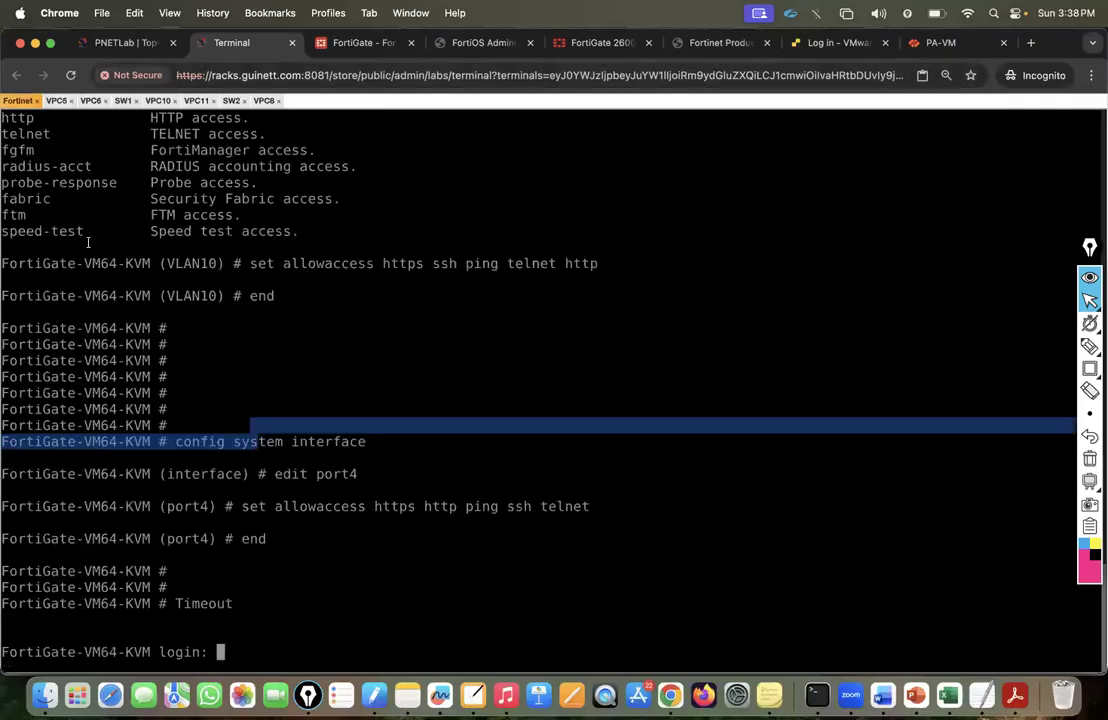
{"action": "key", "text": "Return"}
{"action": "key", "text": "Return"}
Reboot the FortiGate with event log message 'Test-Renboot' and watch the console go down.
{"action": "left_click", "coordinate": [576, 42]}
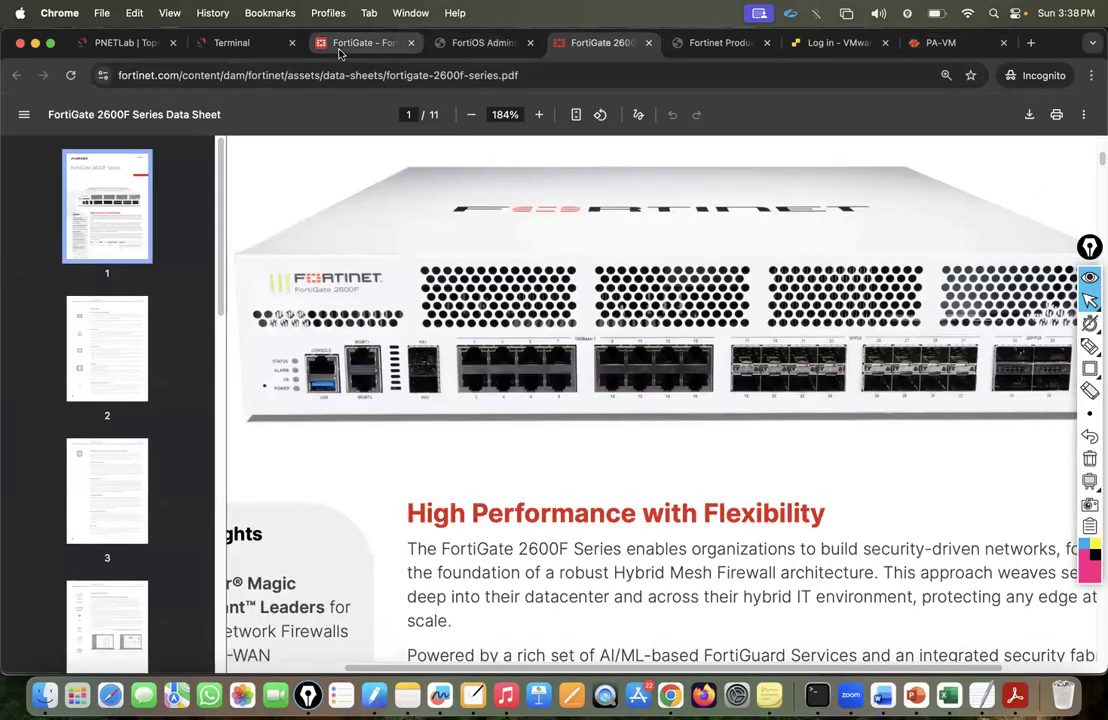
{"action": "left_click", "coordinate": [360, 42]}
{"action": "mouse_move", "coordinate": [1042, 195]}
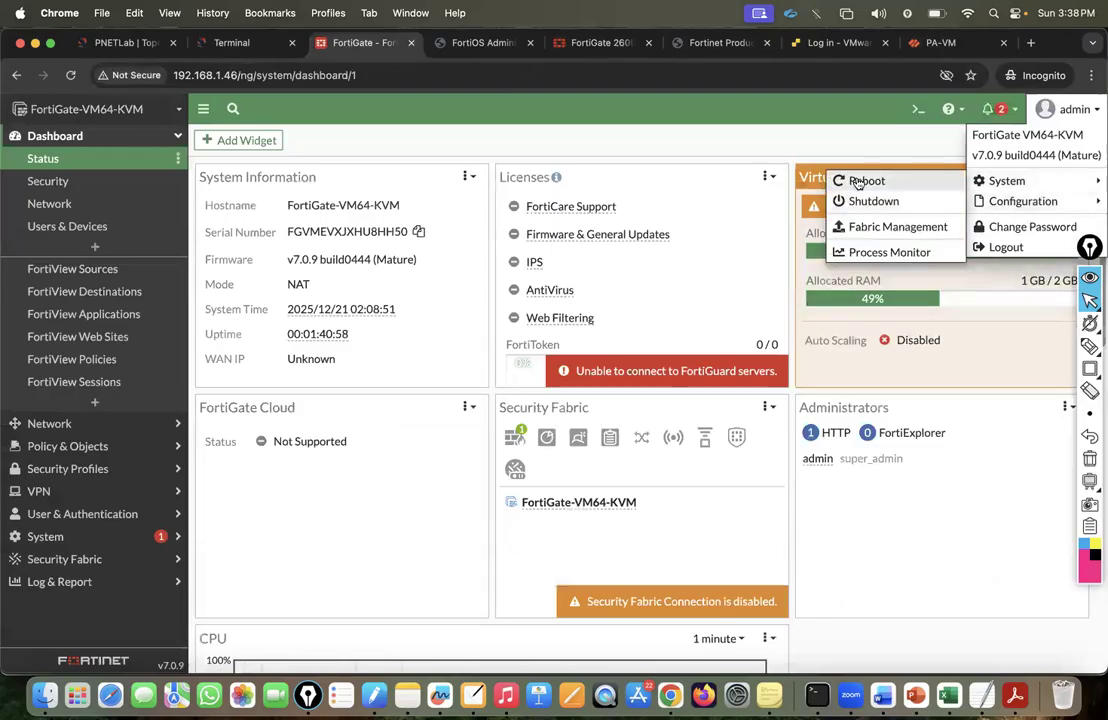
{"action": "left_click", "coordinate": [855, 179]}
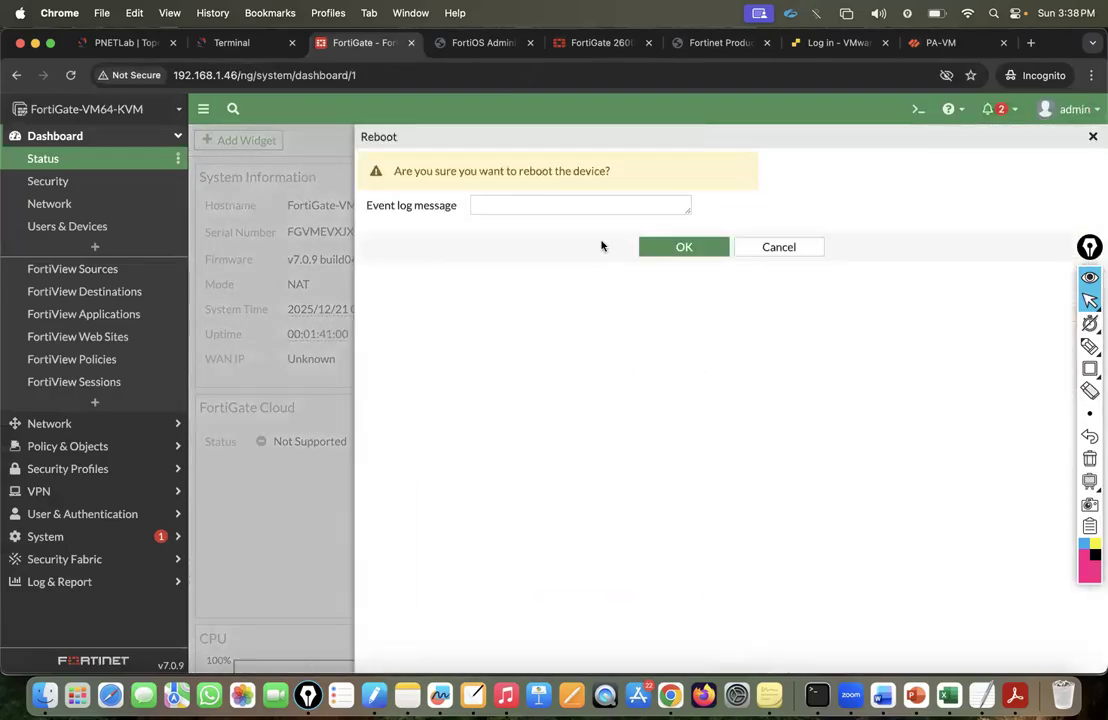
{"action": "type", "text": "Test-Ren"}
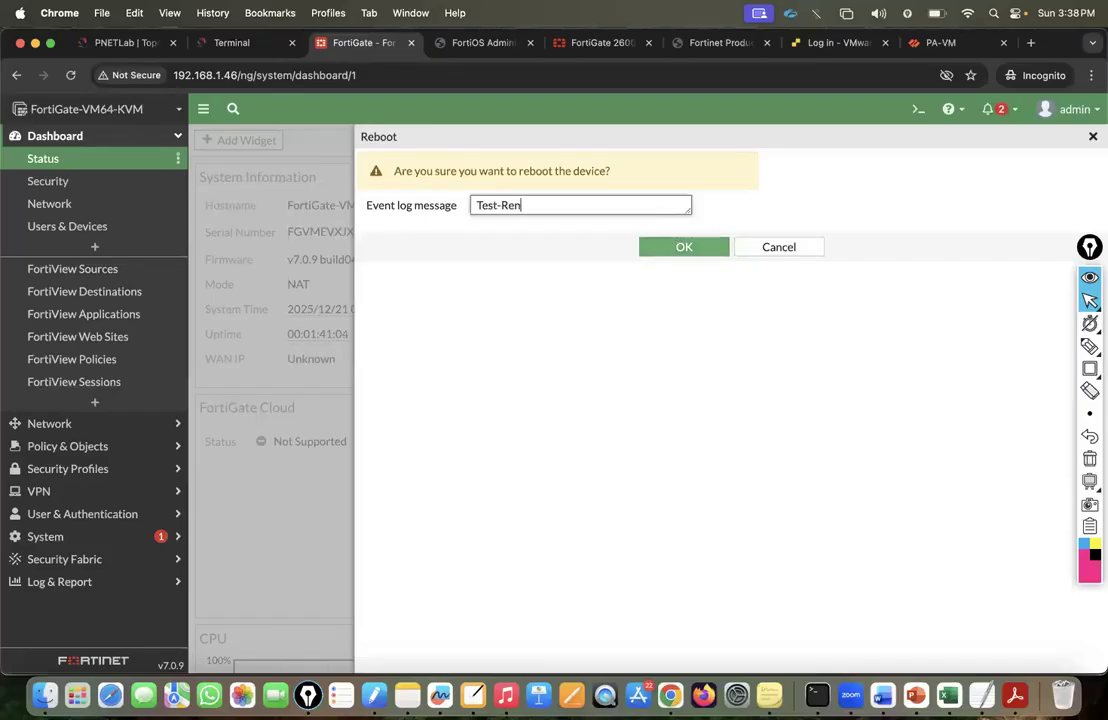
{"action": "type", "text": "boot"}
{"action": "left_click", "coordinate": [684, 247]}
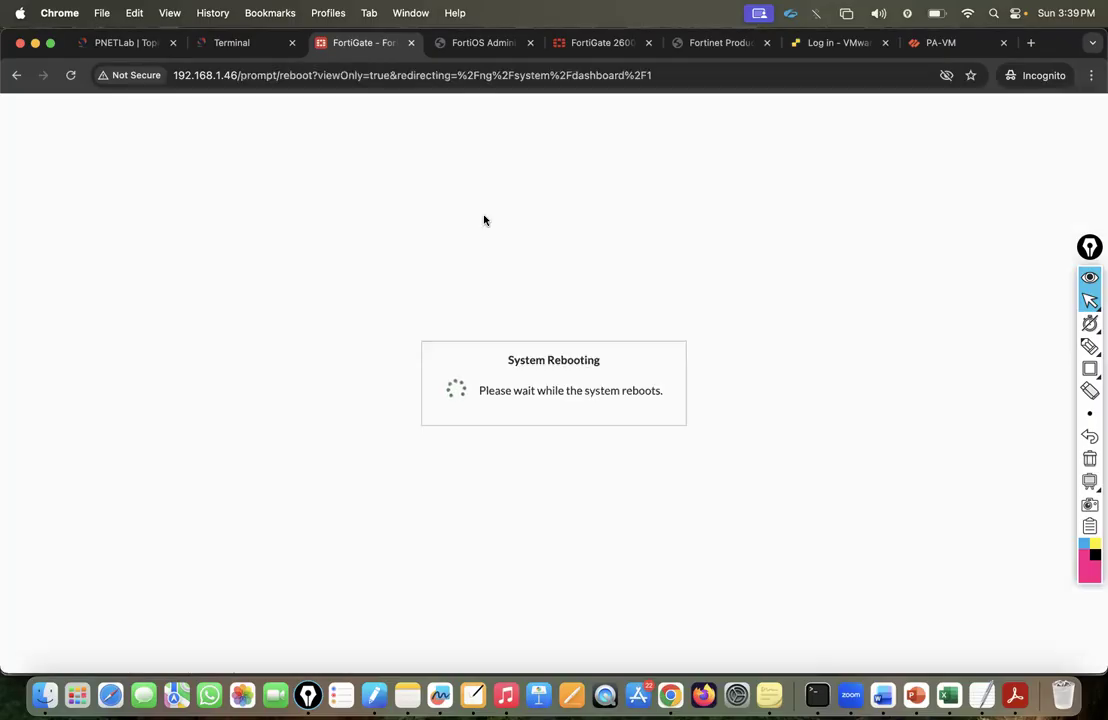
{"action": "left_click", "coordinate": [225, 42]}
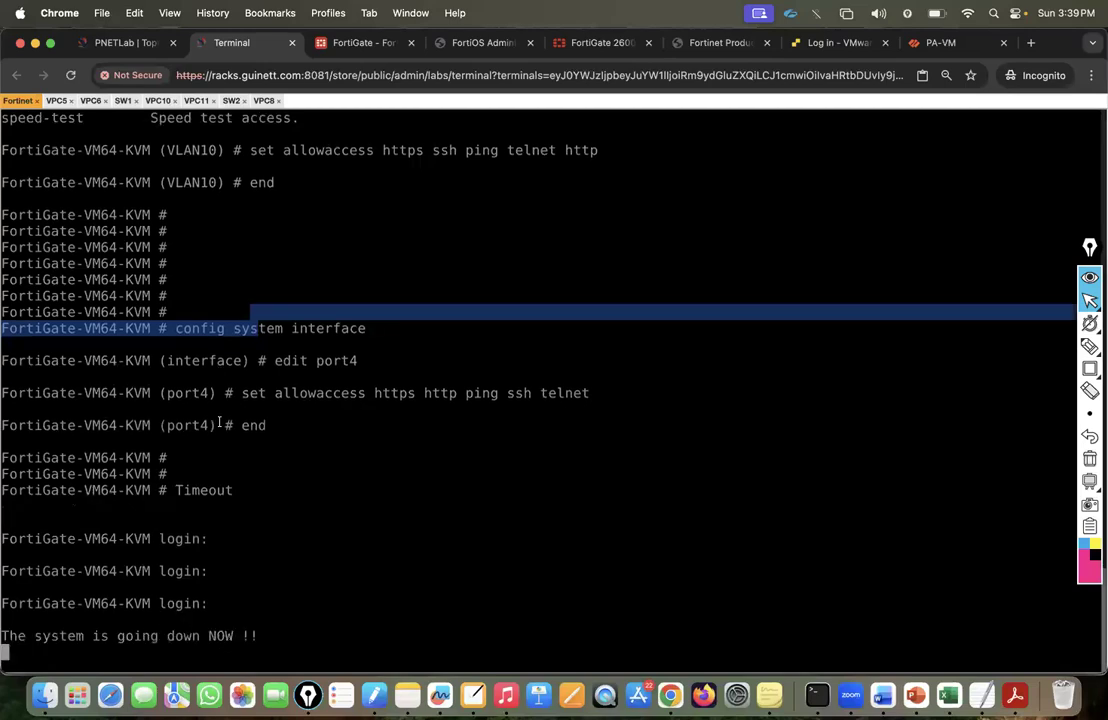
Log into the console as admin and run show system interface to find port1's address 192.168.1.46.
{"action": "left_click", "coordinate": [166, 636]}
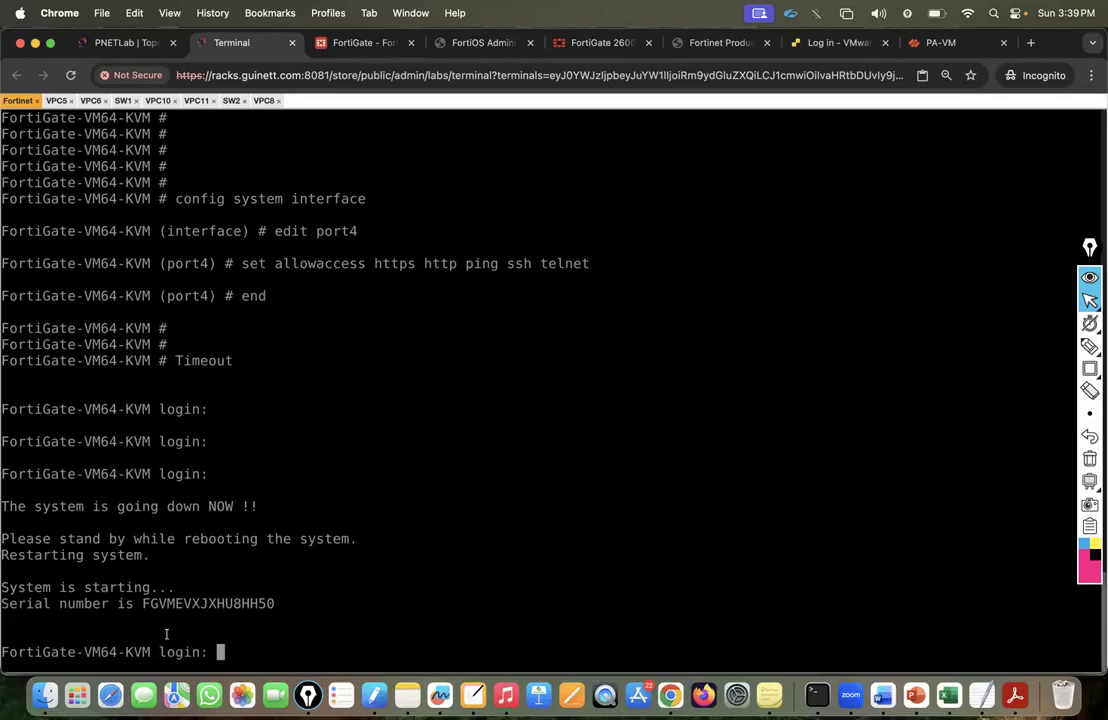
{"action": "type", "text": "admin"}
{"action": "key", "text": "Return"}
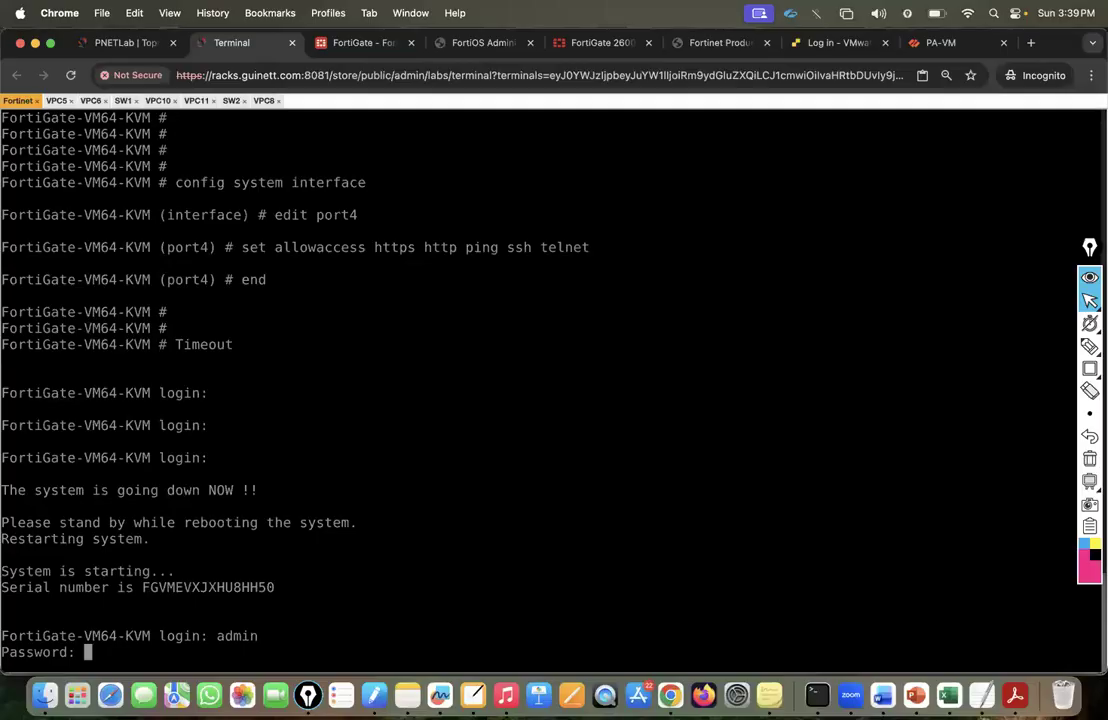
{"action": "key", "text": "Return"}
{"action": "key", "text": "Return"}
{"action": "key", "text": "Return"}
{"action": "type", "text": "show s"}
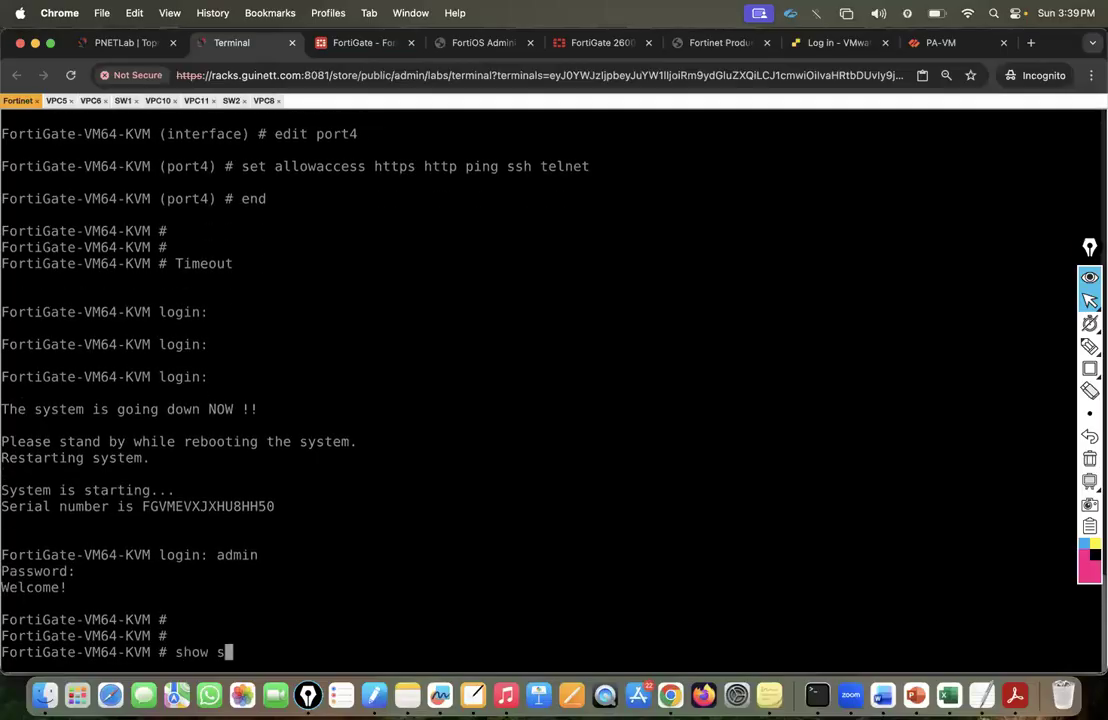
{"action": "type", "text": "ystem interface"}
{"action": "key", "text": "Return"}
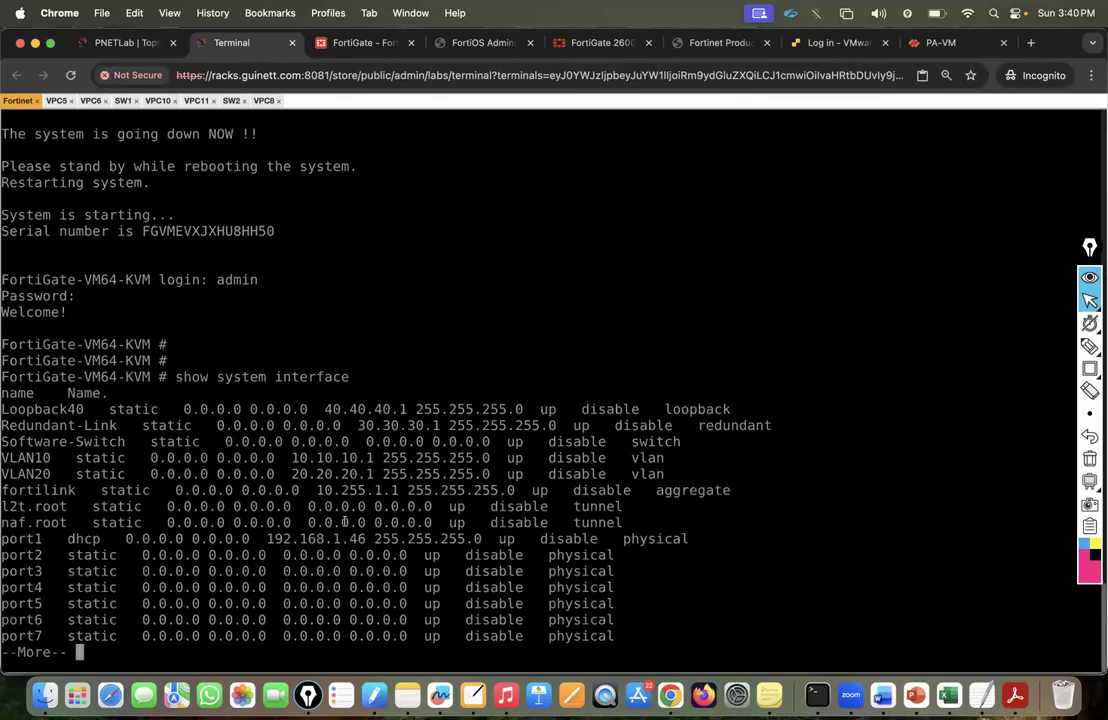
{"action": "left_click_drag", "start_coordinate": [268, 539], "coordinate": [372, 539]}
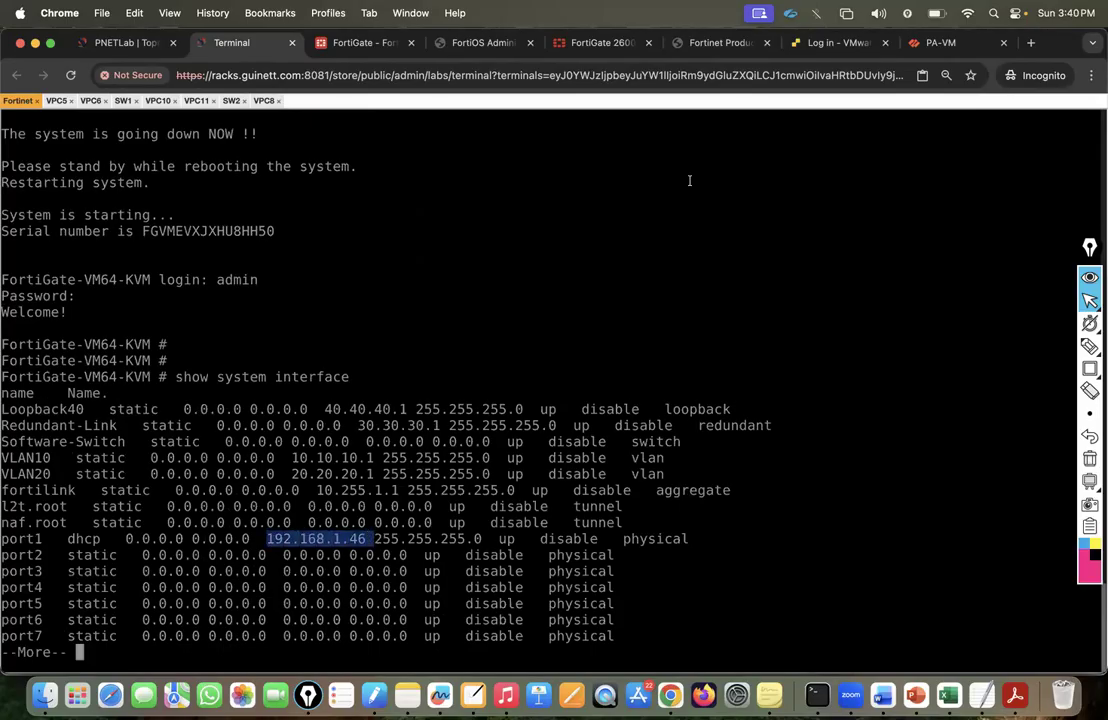
{"action": "left_click", "coordinate": [365, 42]}
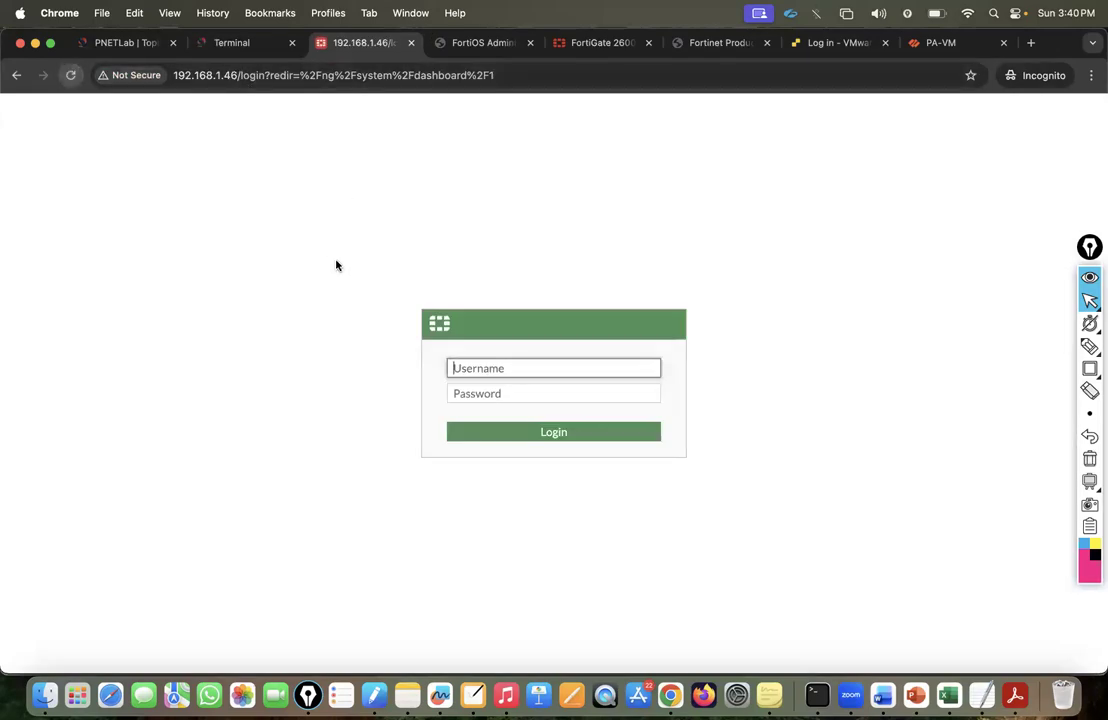
Sign in as admin with the account password, postpone setup, and dismiss the FortiOS 7.0 intro video.
{"action": "type", "text": "admin"}
{"action": "key", "text": "Tab"}
{"action": "type", "text": "admin"}
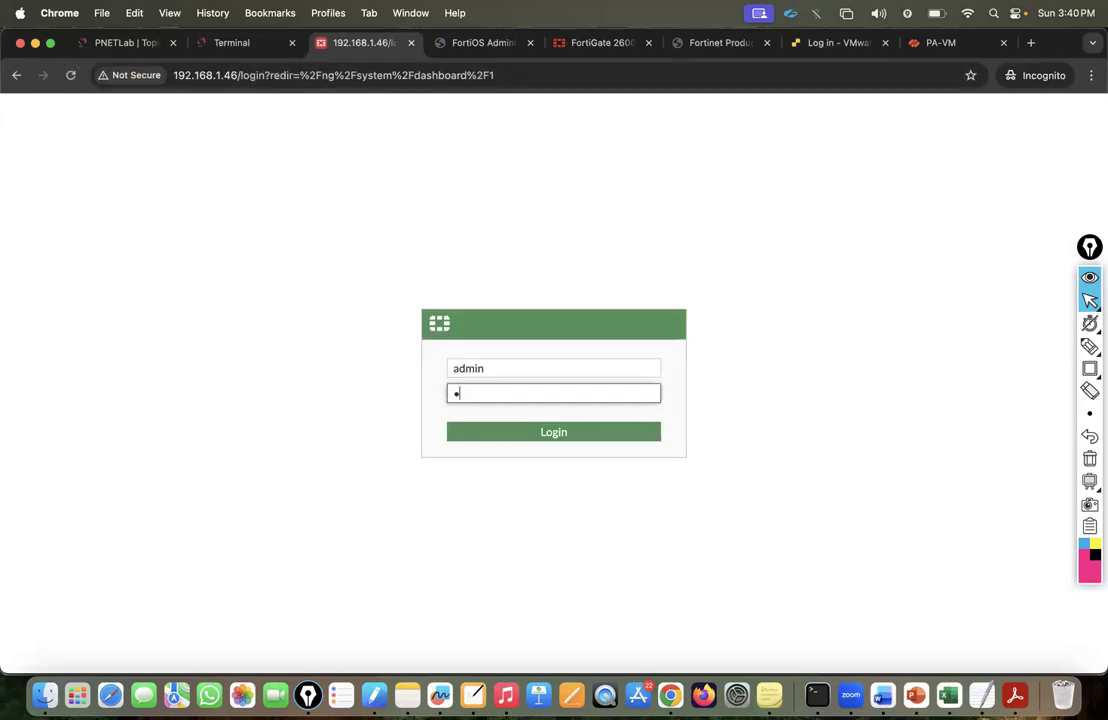
{"action": "key", "text": "Return"}
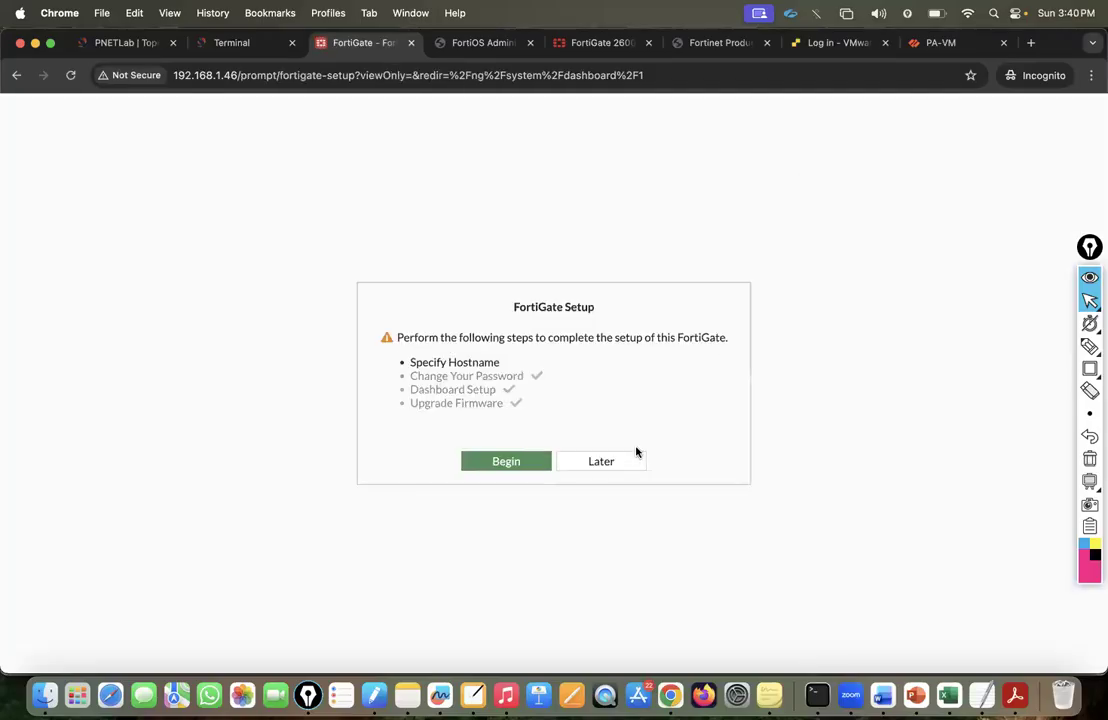
{"action": "left_click", "coordinate": [614, 464]}
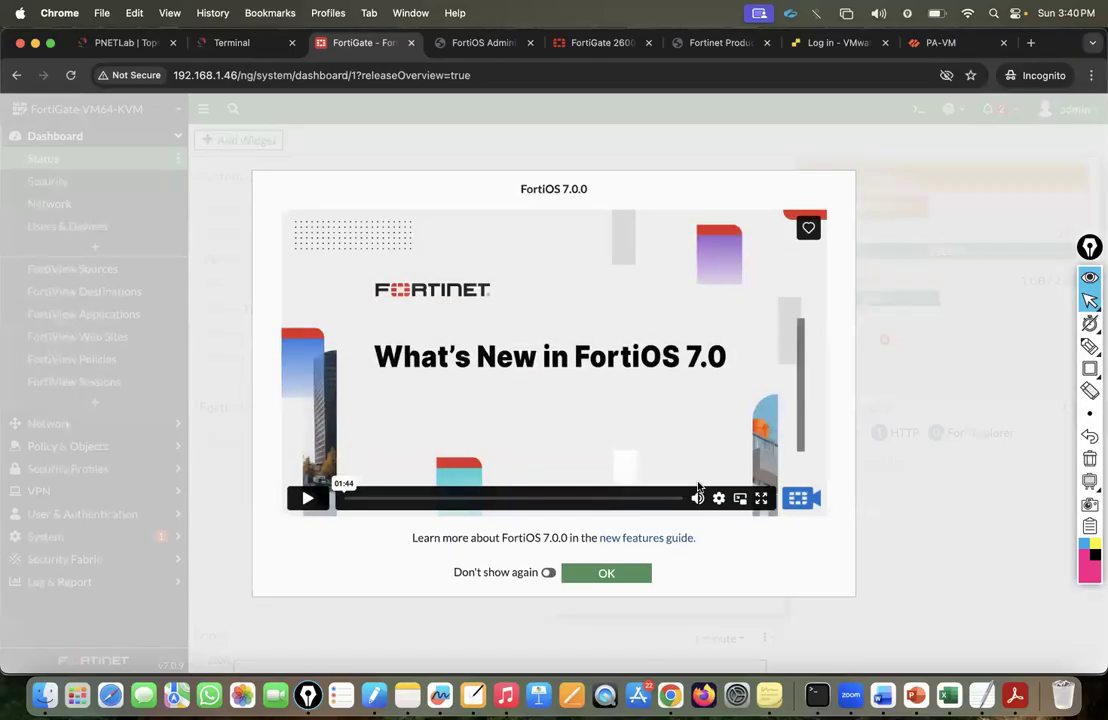
{"action": "left_click", "coordinate": [307, 498]}
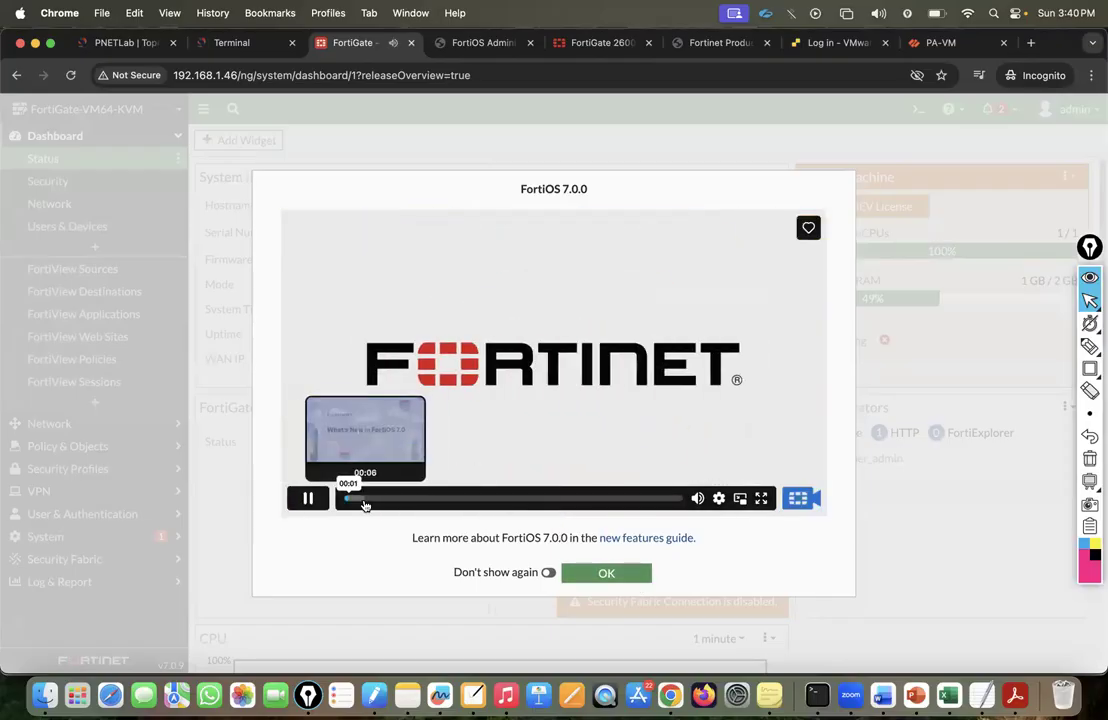
{"action": "left_click", "coordinate": [617, 579]}
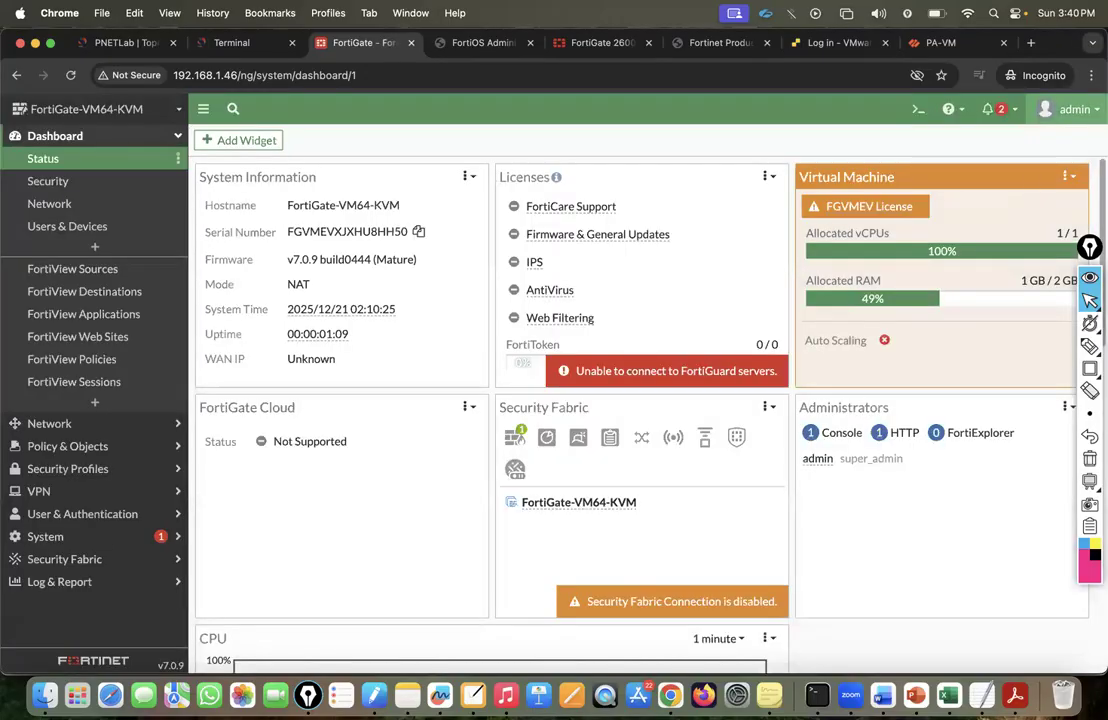
Open System > Fabric Management and view, then cancel, the FortiGate-VM64-KVM device's Configure panel.
{"action": "left_click", "coordinate": [1070, 109]}
{"action": "mouse_move", "coordinate": [1063, 188]}
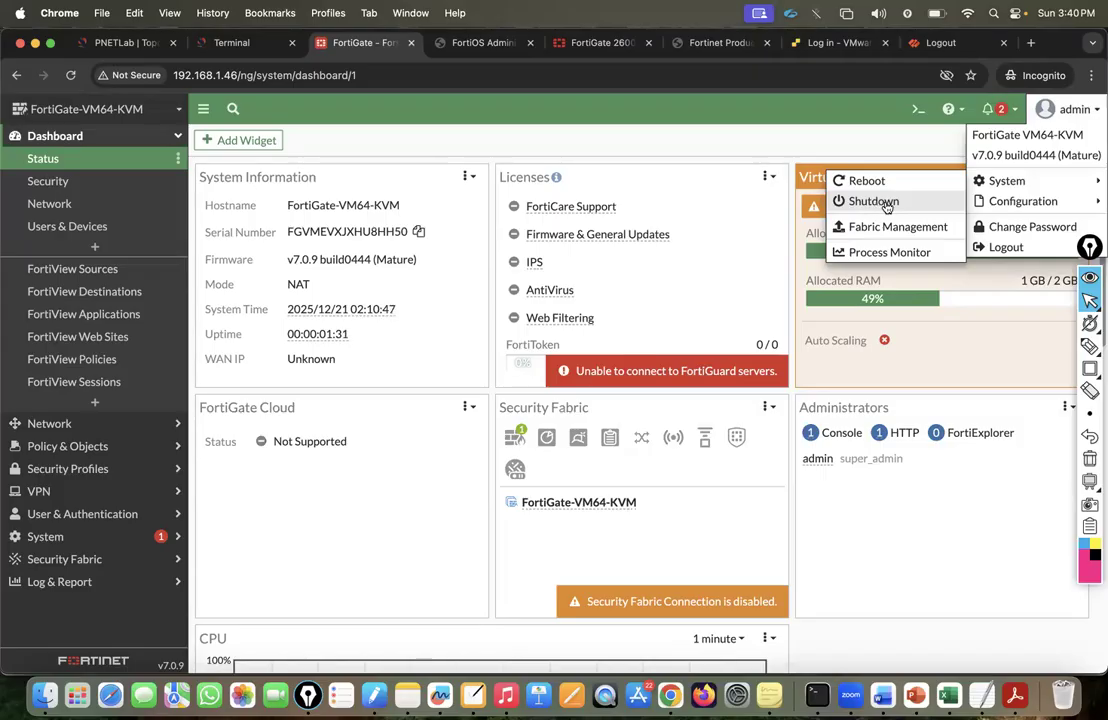
{"action": "left_click", "coordinate": [115, 42]}
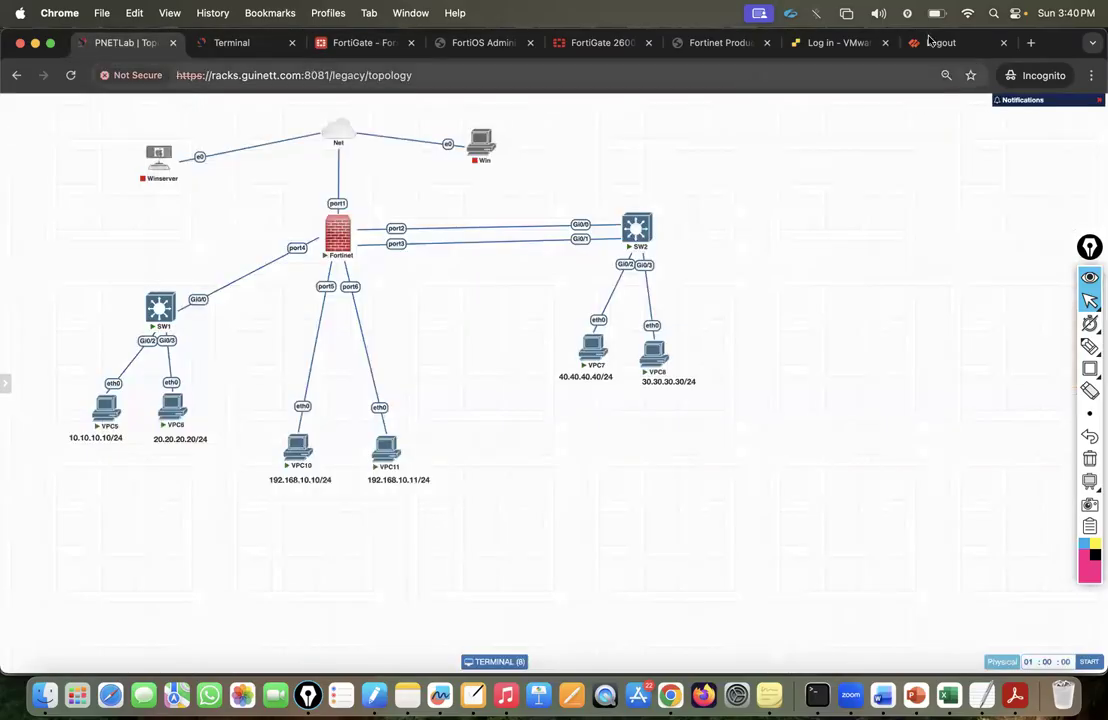
{"action": "left_click", "coordinate": [345, 42]}
{"action": "mouse_move", "coordinate": [1030, 196]}
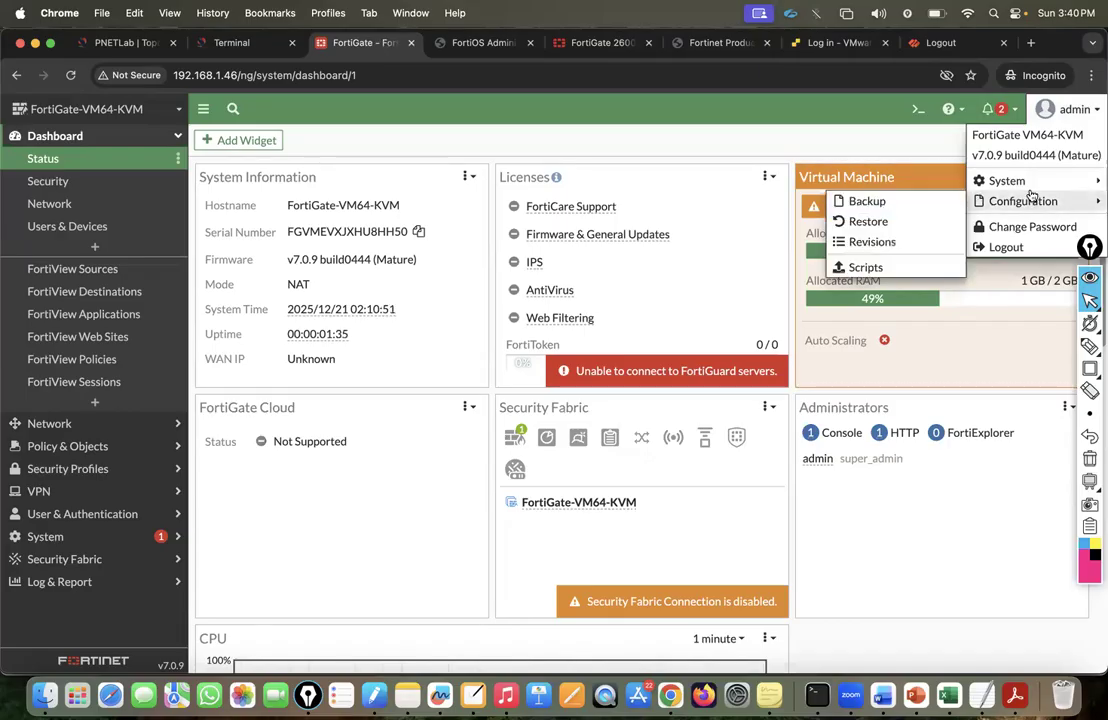
{"action": "mouse_move", "coordinate": [1006, 181]}
{"action": "left_click", "coordinate": [858, 226]}
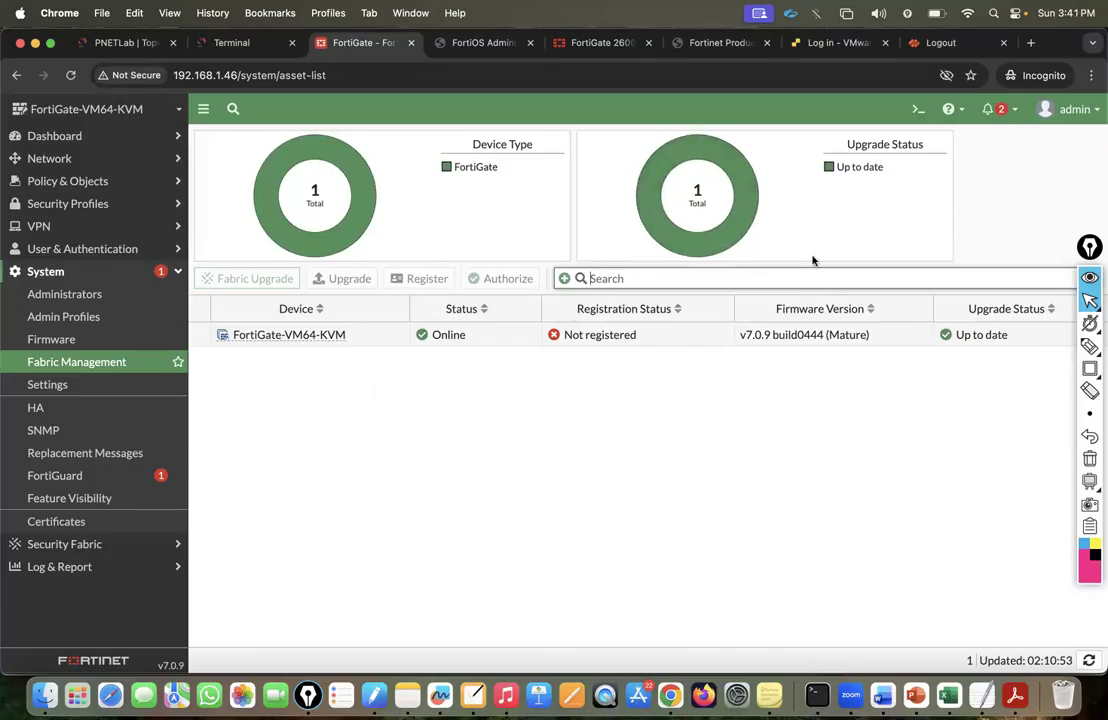
{"action": "mouse_move", "coordinate": [290, 340]}
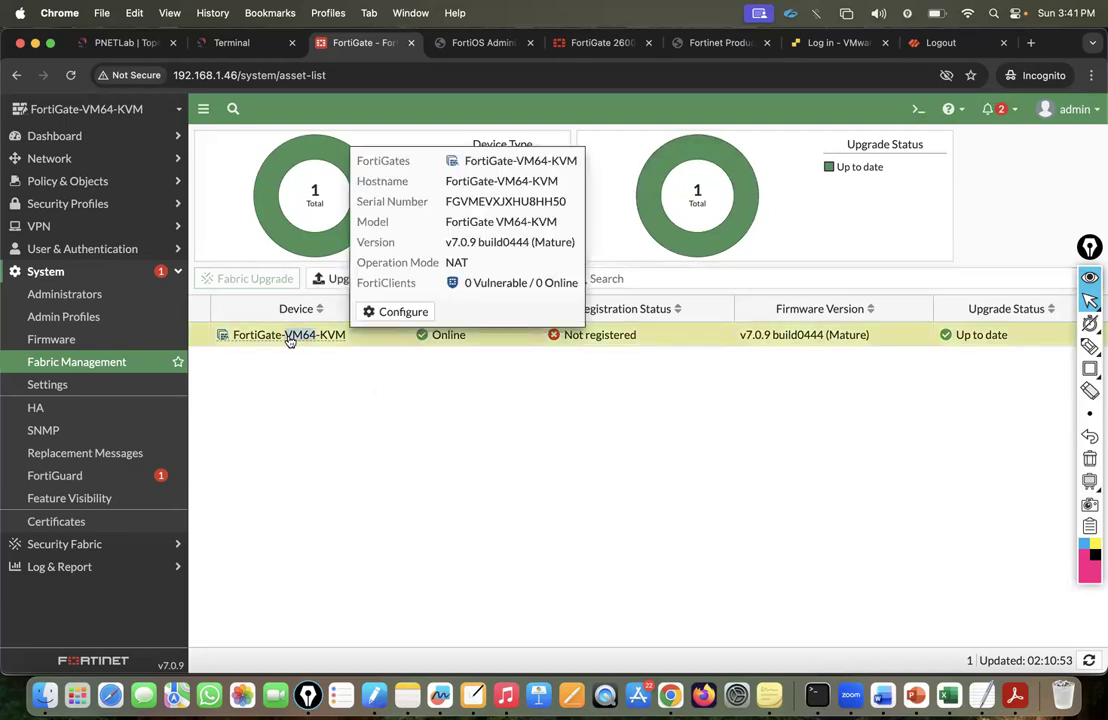
{"action": "left_click", "coordinate": [404, 313]}
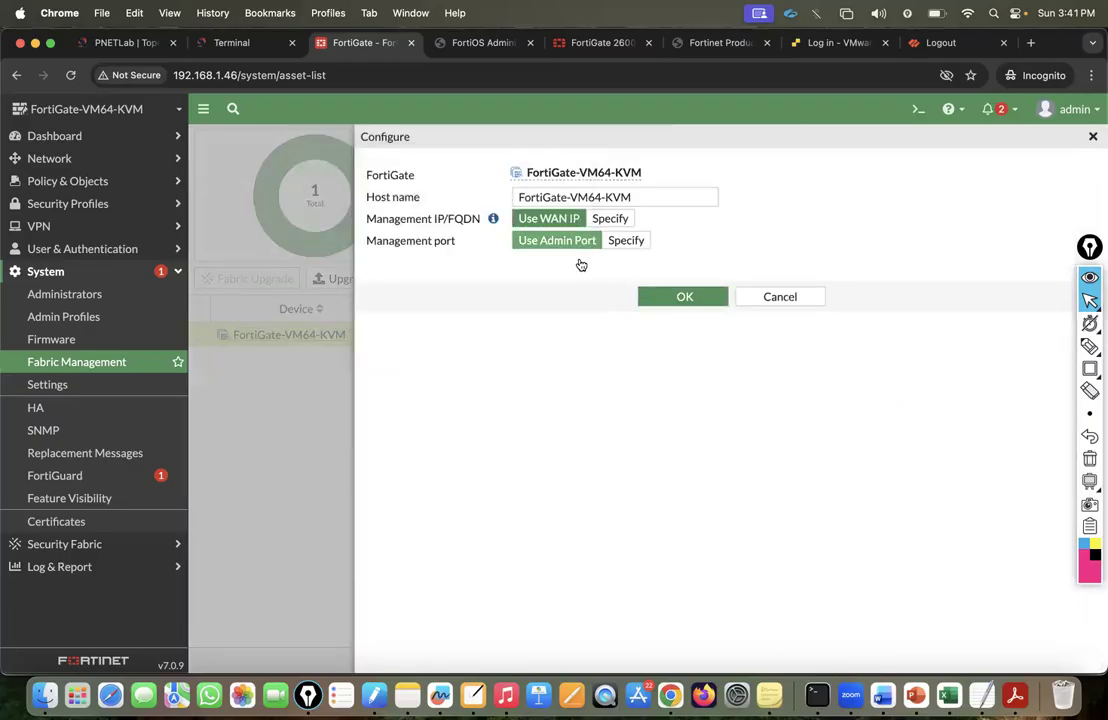
{"action": "left_click", "coordinate": [790, 296]}
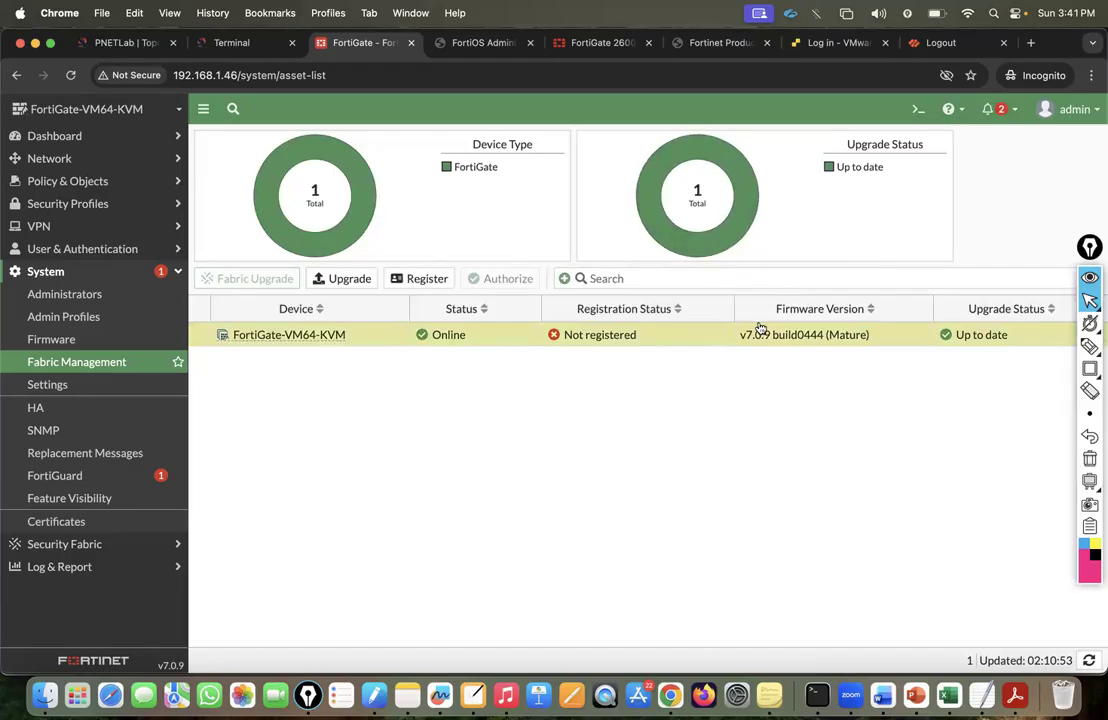
Confirm System > Shutdown from the admin menu, then go to the PNETLab topology around the Fortinet node.
{"action": "left_click", "coordinate": [1072, 109]}
{"action": "mouse_move", "coordinate": [1024, 183]}
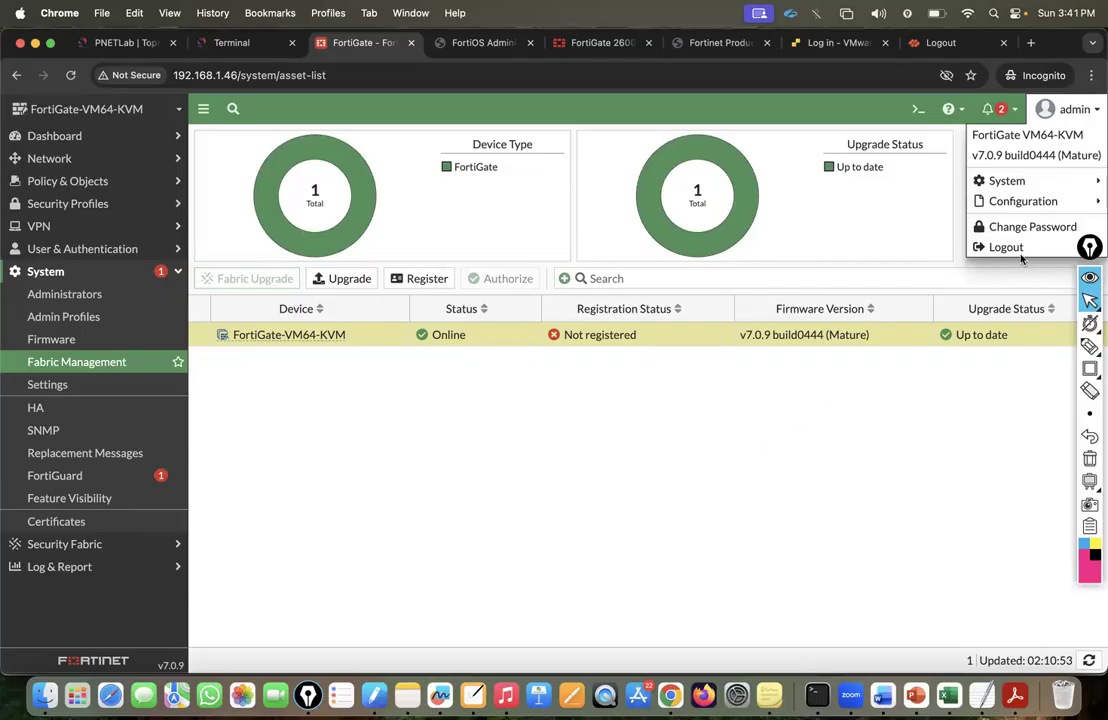
{"action": "left_click", "coordinate": [880, 204]}
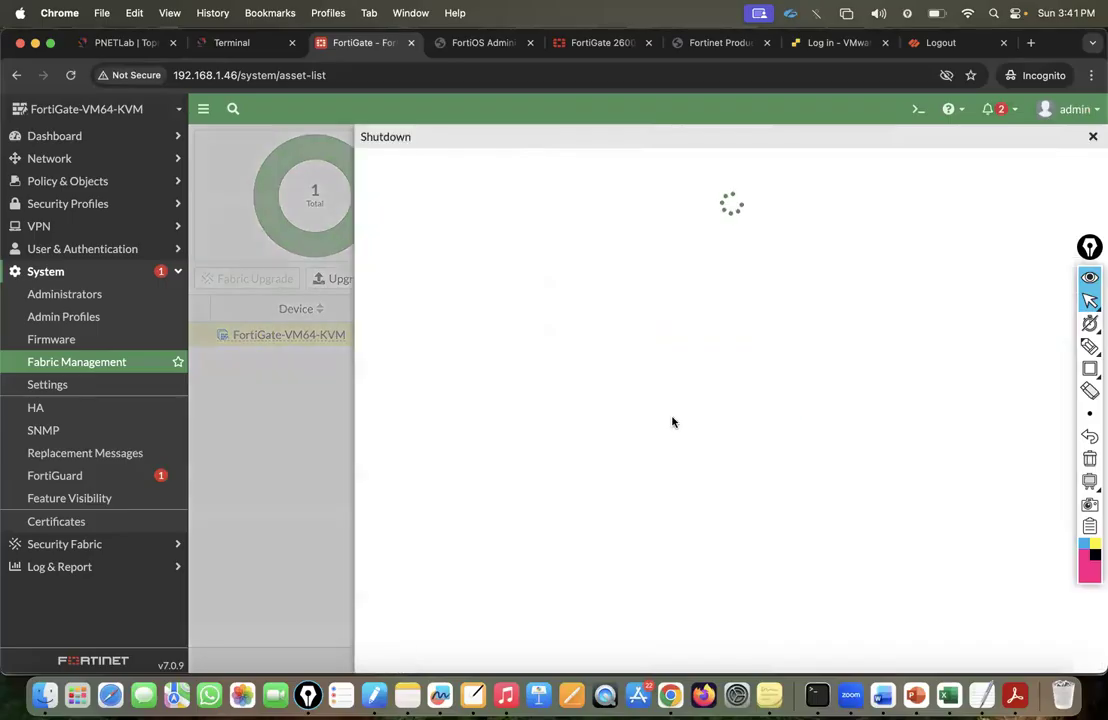
{"action": "left_click", "coordinate": [683, 249]}
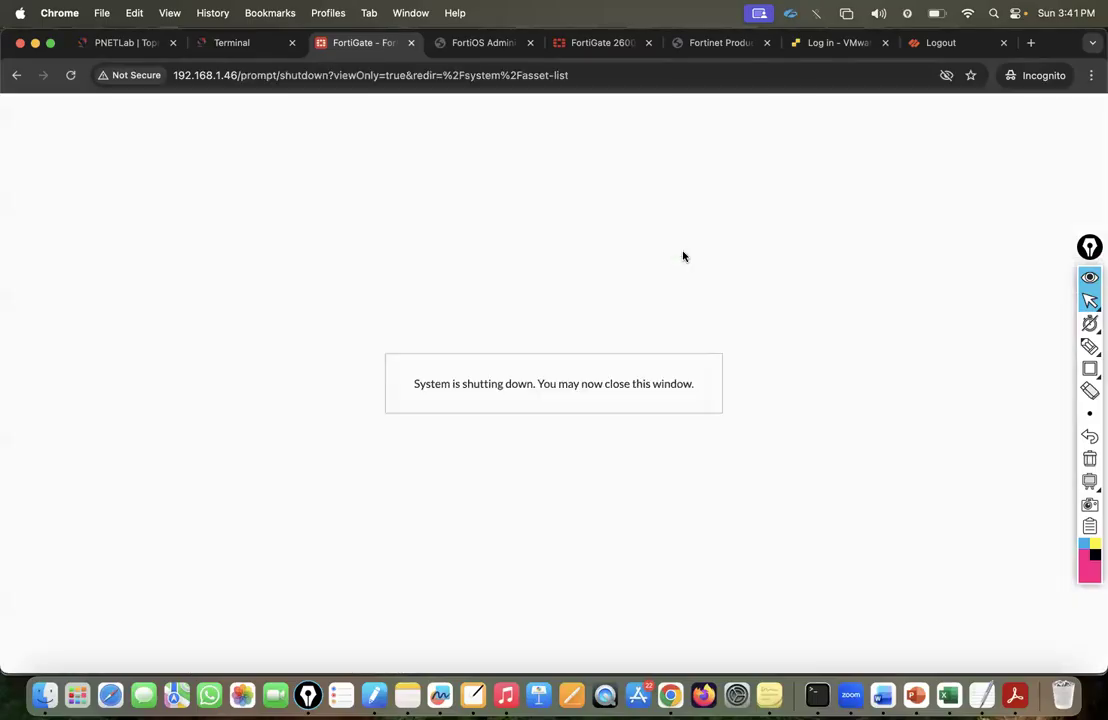
{"action": "left_click", "coordinate": [104, 43]}
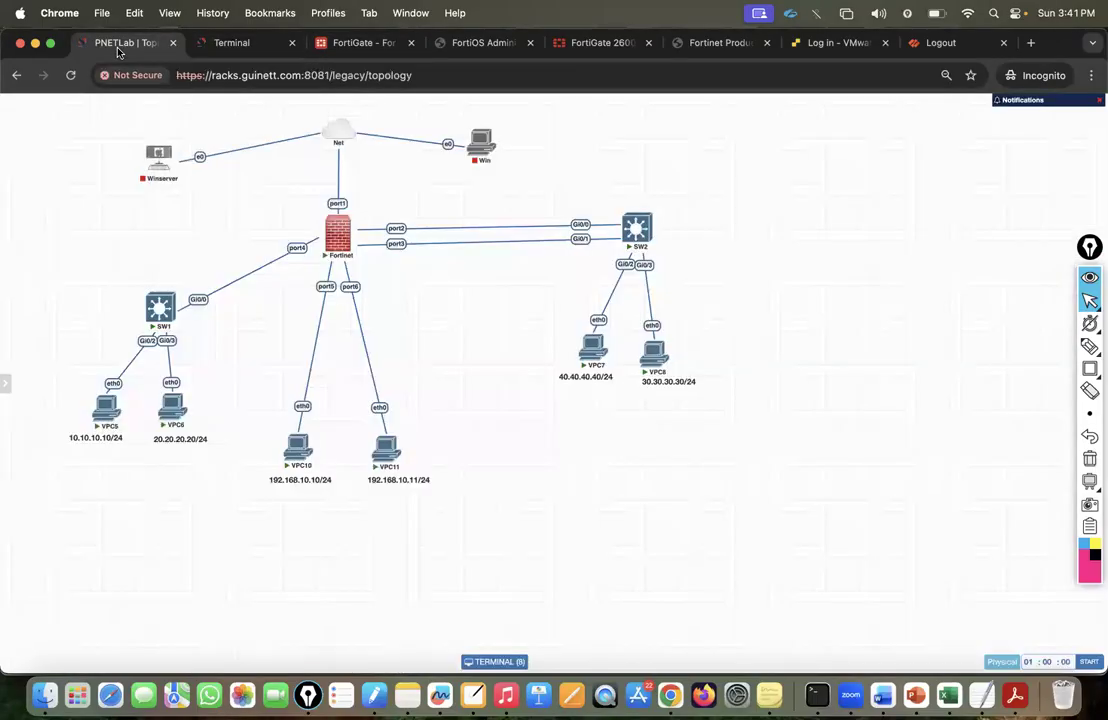
Check the FortiGate console, then start the stopped Fortinet node from the lab topology.
{"action": "left_click", "coordinate": [230, 43]}
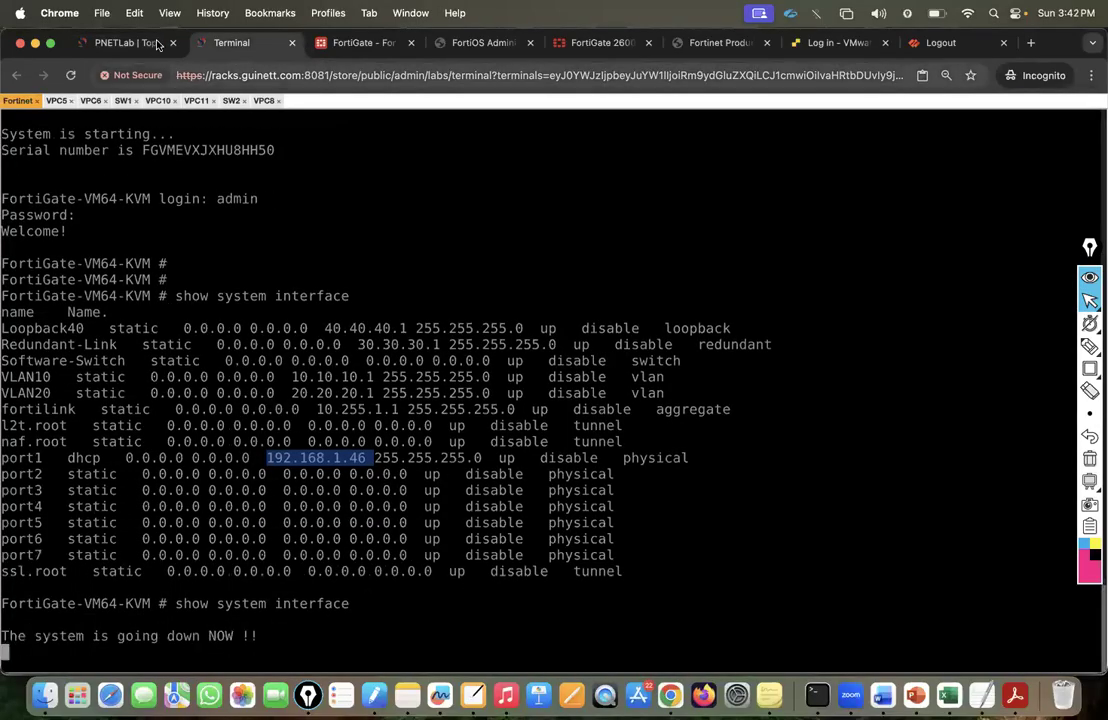
{"action": "left_click", "coordinate": [113, 44]}
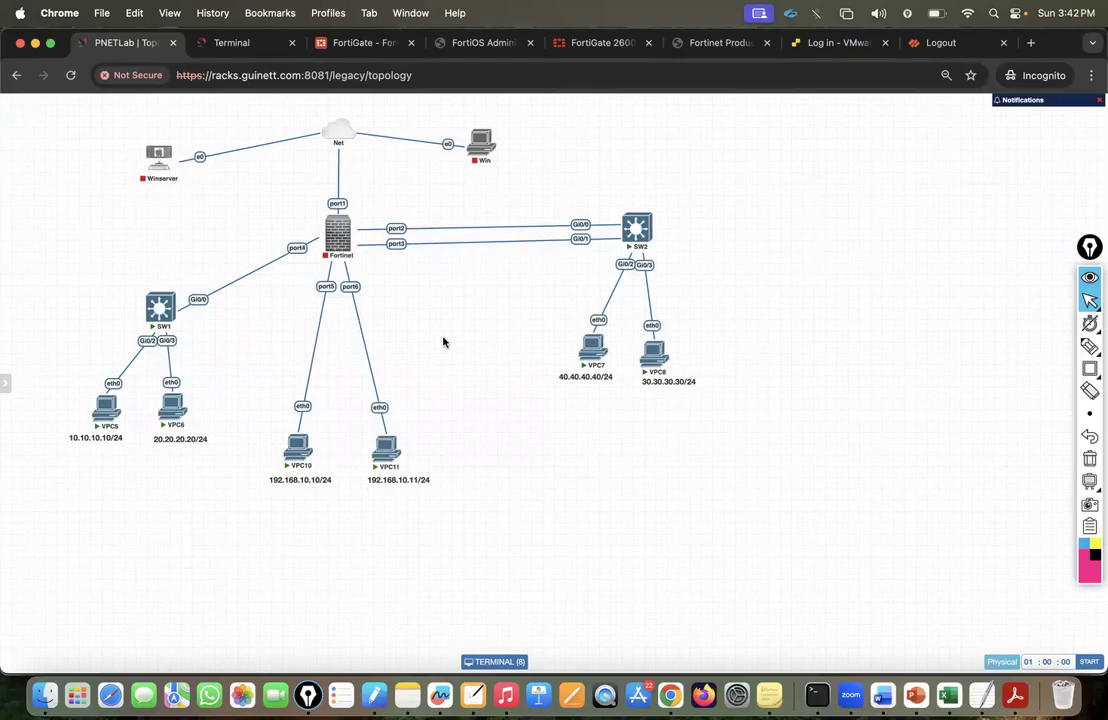
{"action": "mouse_move", "coordinate": [329, 214]}
{"action": "left_click", "coordinate": [326, 209]}
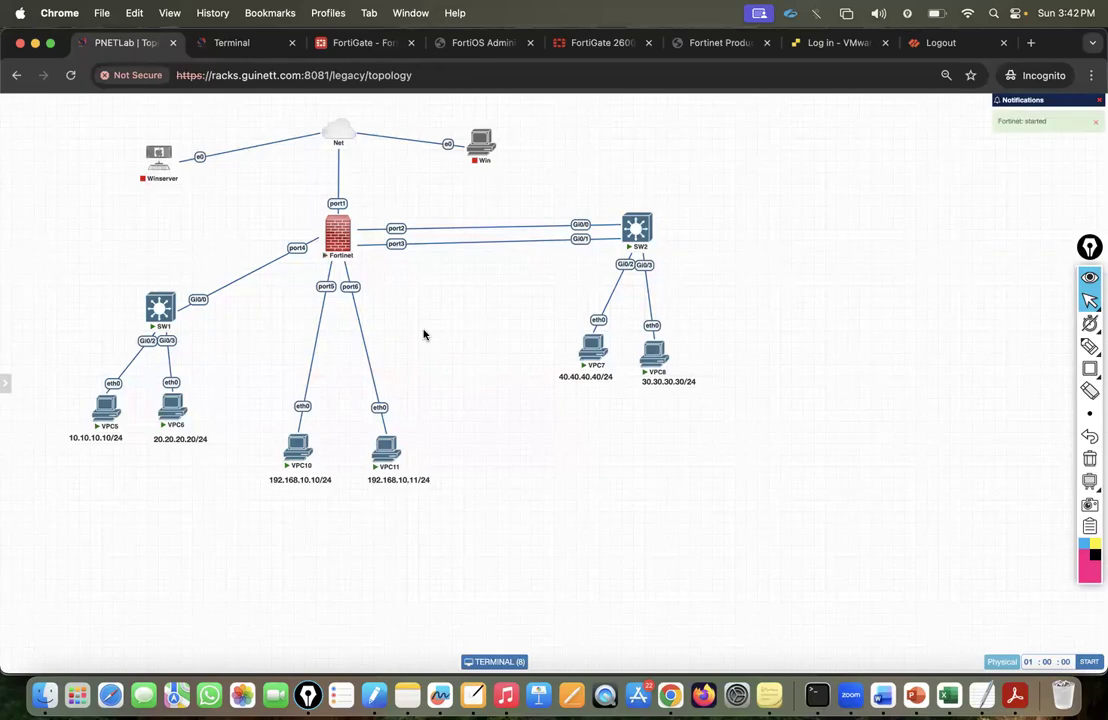
Open and reconnect the Fortinet node's console, and change its Guacamole font size.
{"action": "left_click", "coordinate": [339, 241]}
{"action": "left_click", "coordinate": [532, 416]}
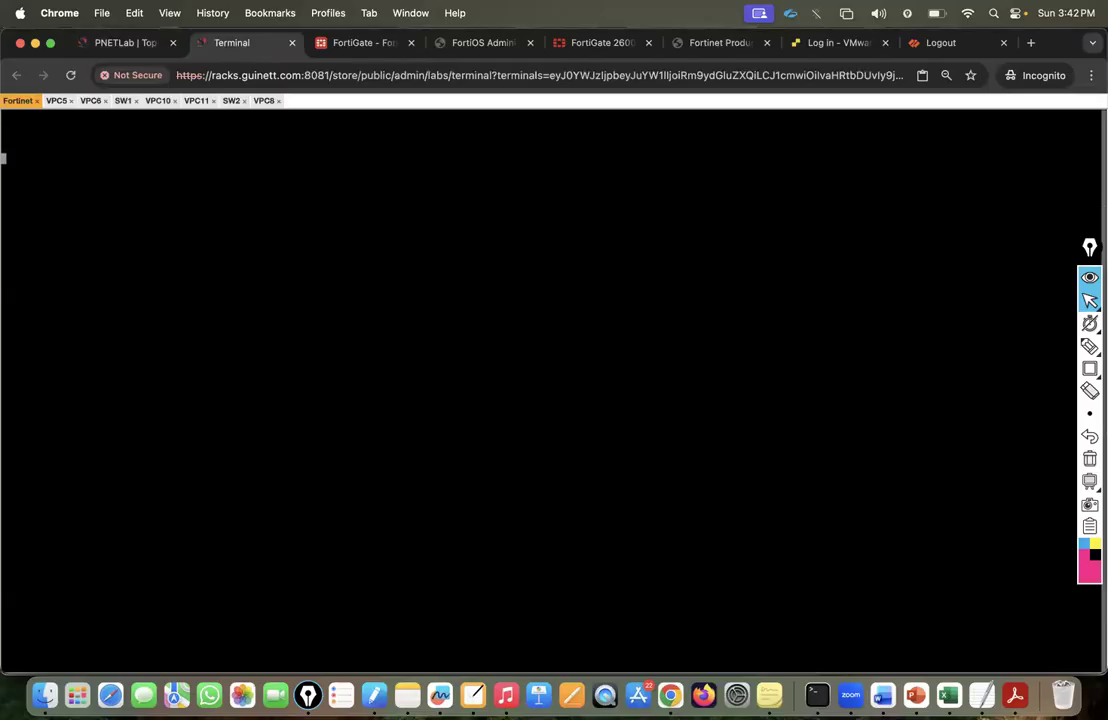
{"action": "key", "text": "ctrl+alt+shift"}
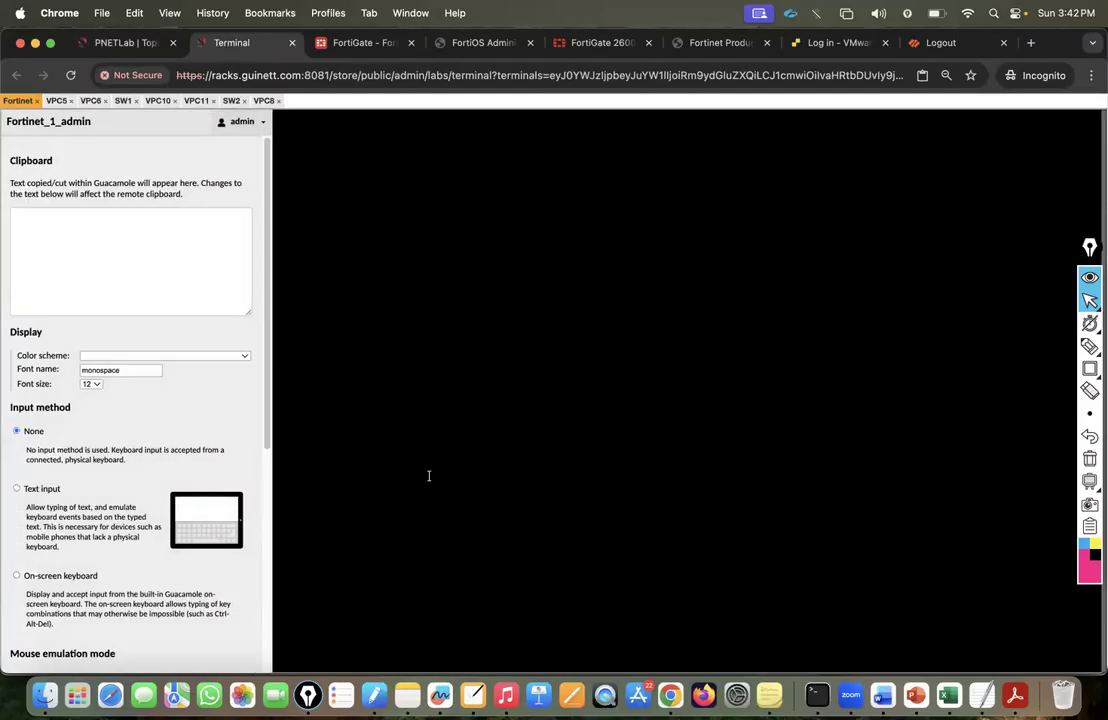
{"action": "left_click", "coordinate": [90, 386]}
{"action": "left_click", "coordinate": [94, 401]}
{"action": "key", "text": "ctrl+alt+shift"}
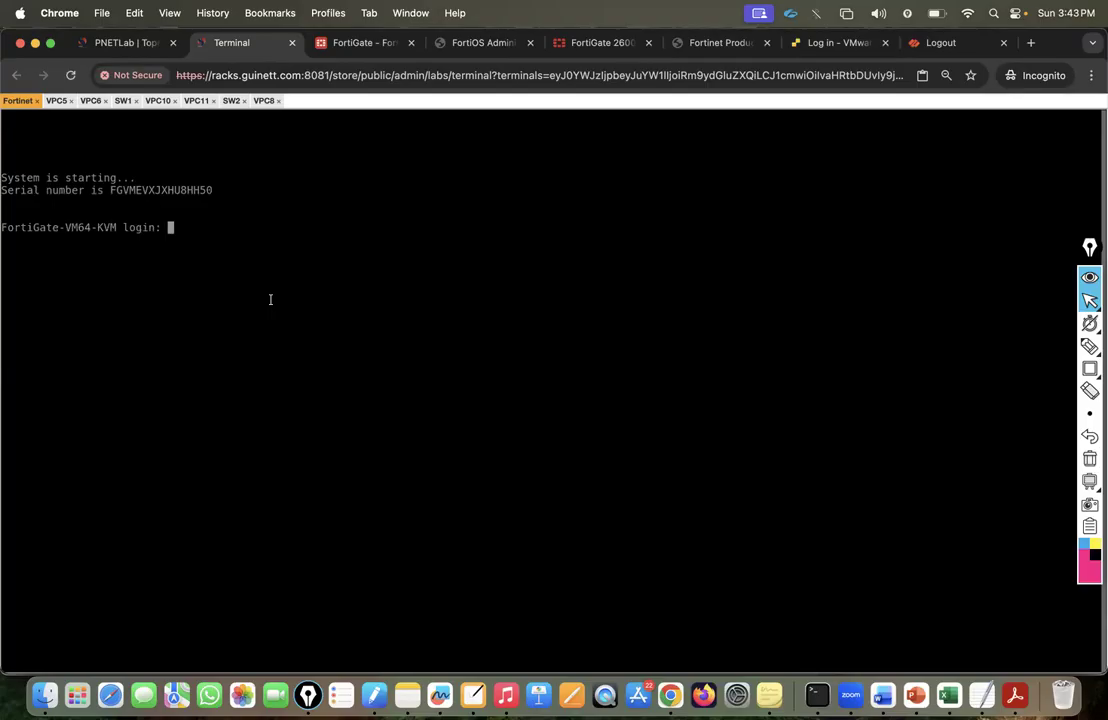
Log in as admin, run 'show system interface', and select port1's address 192.168.1.48.
{"action": "type", "text": "admin"}
{"action": "key", "text": "Return"}
{"action": "key", "text": "Return"}
{"action": "key", "text": "Return"}
{"action": "key", "text": "Return"}
{"action": "key", "text": "Return"}
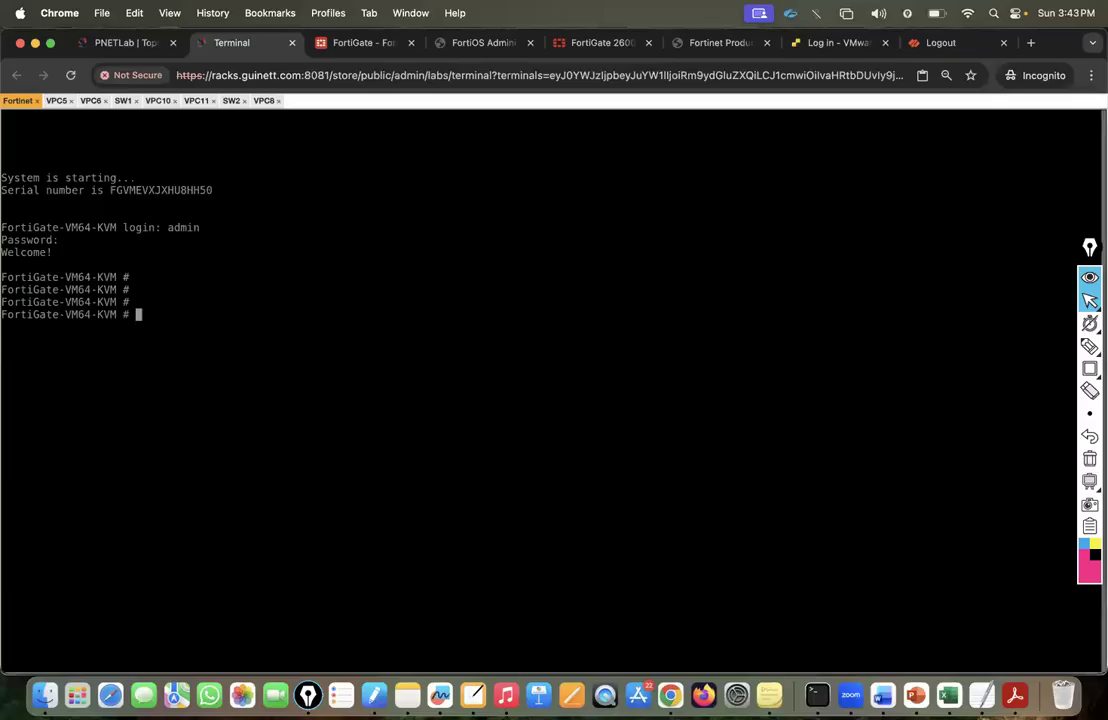
{"action": "type", "text": "show system interface"}
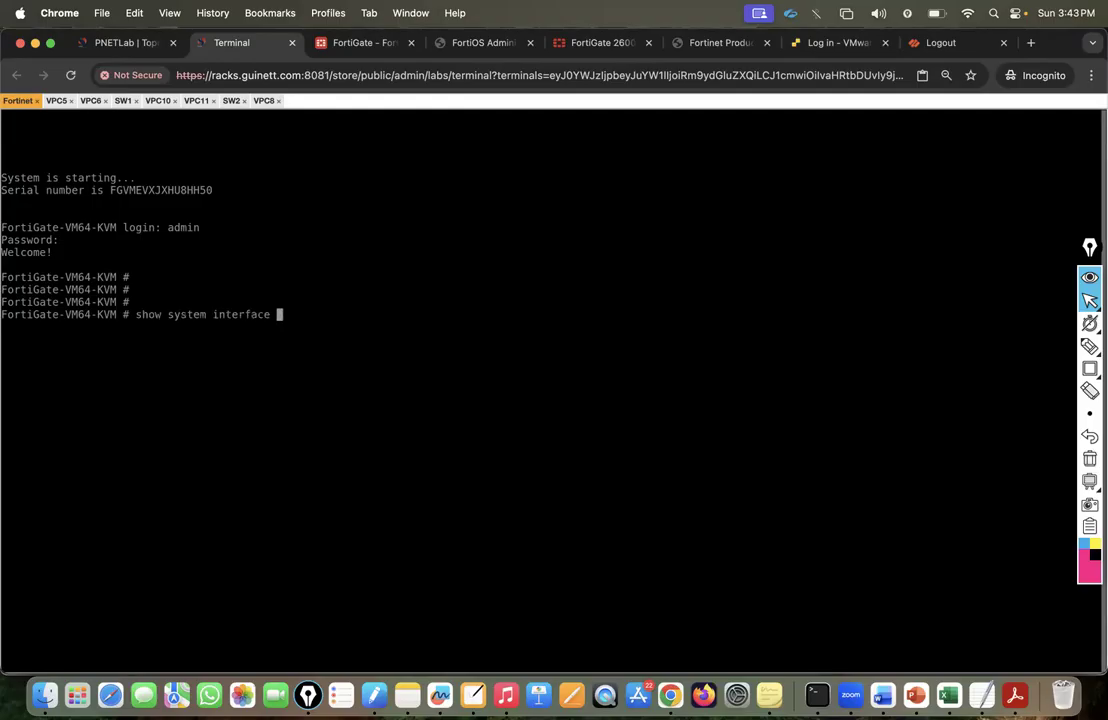
{"action": "key", "text": "Return"}
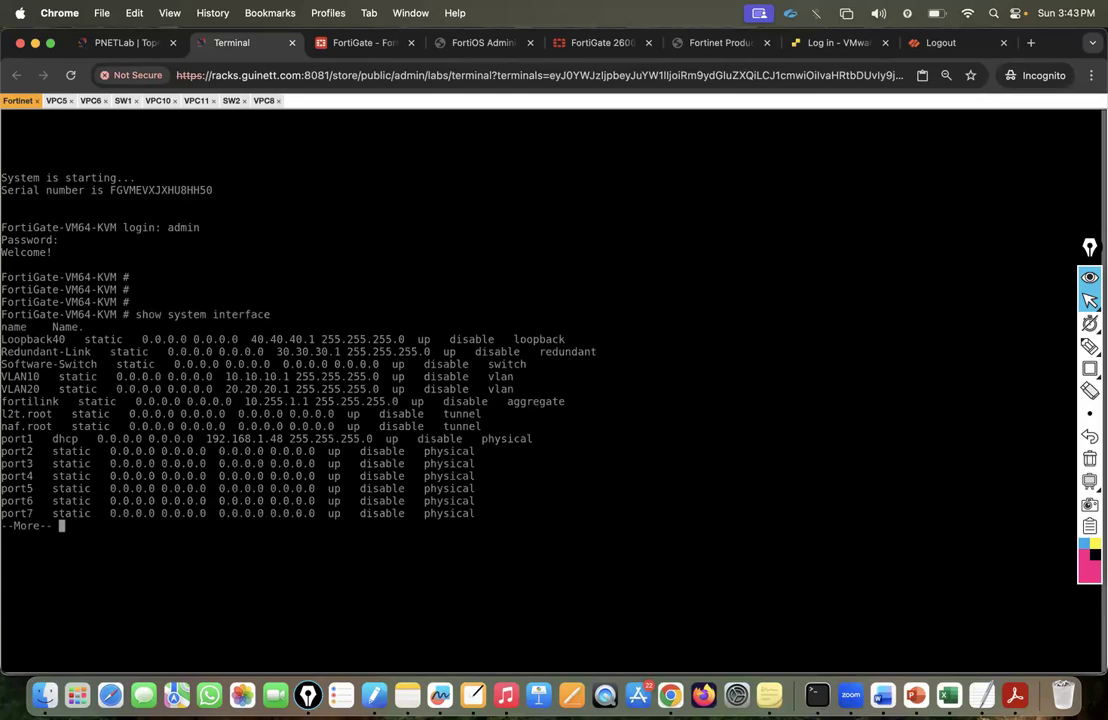
{"action": "key", "text": "space"}
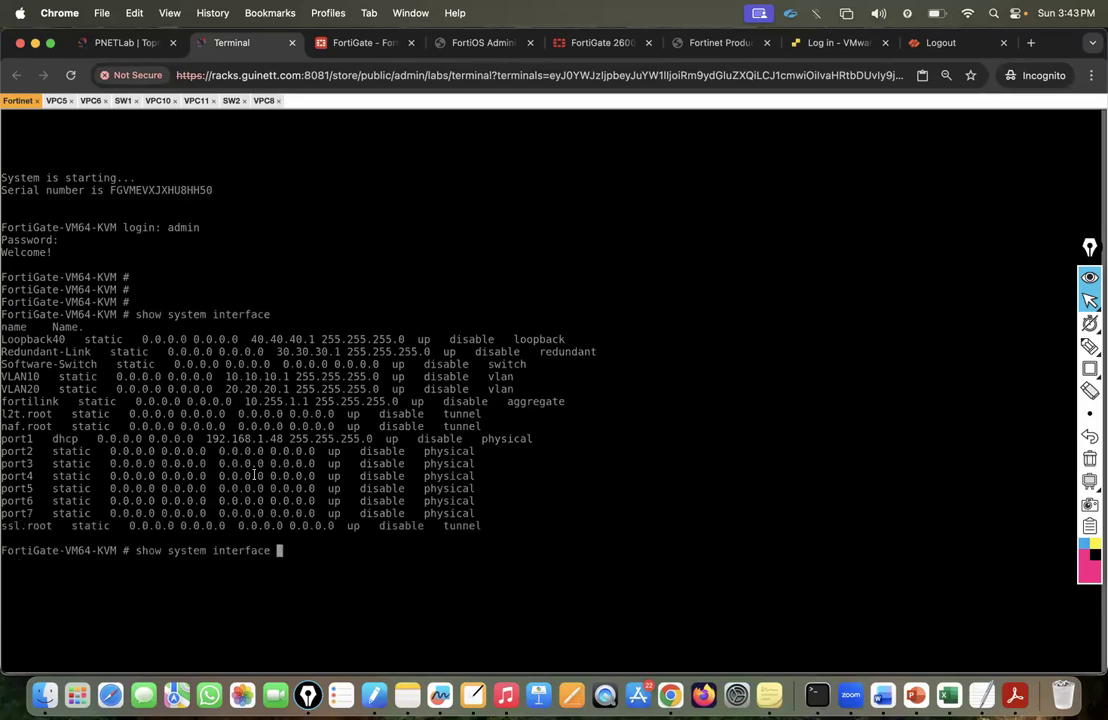
{"action": "left_click_drag", "start_coordinate": [206, 438], "coordinate": [289, 438]}
{"action": "key", "text": "super+c"}
Load the FortiGate web page at the new address 192.168.1.48.
{"action": "left_click", "coordinate": [352, 43]}
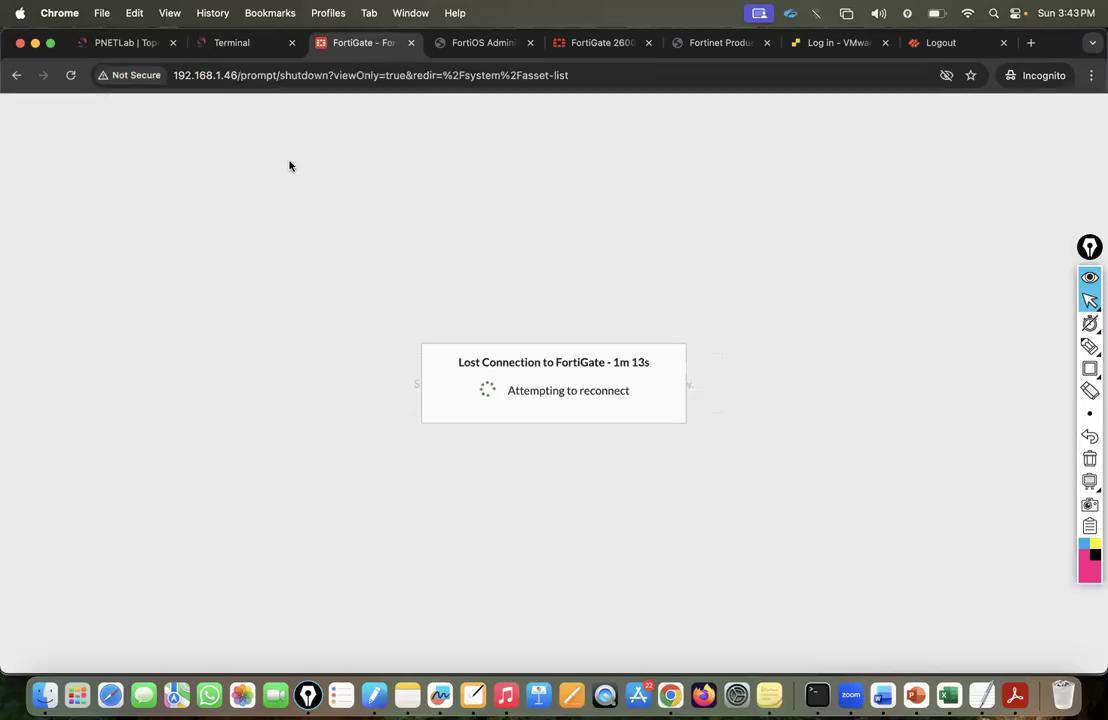
{"action": "left_click", "coordinate": [222, 80]}
{"action": "key", "text": "super+v"}
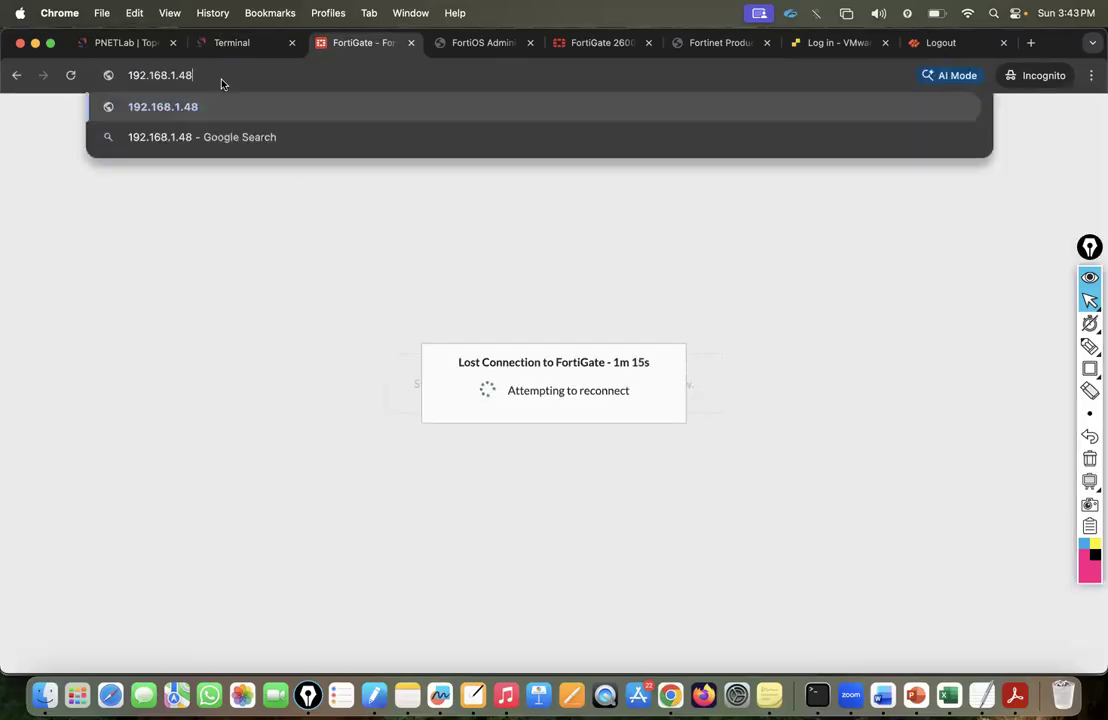
{"action": "key", "text": "Return"}
Log in as admin, postponing setup and dismissing the FortiOS notice to reach the dashboard.
{"action": "type", "text": "admin"}
{"action": "key", "text": "Tab"}
{"action": "type", "text": "admin"}
{"action": "key", "text": "Return"}
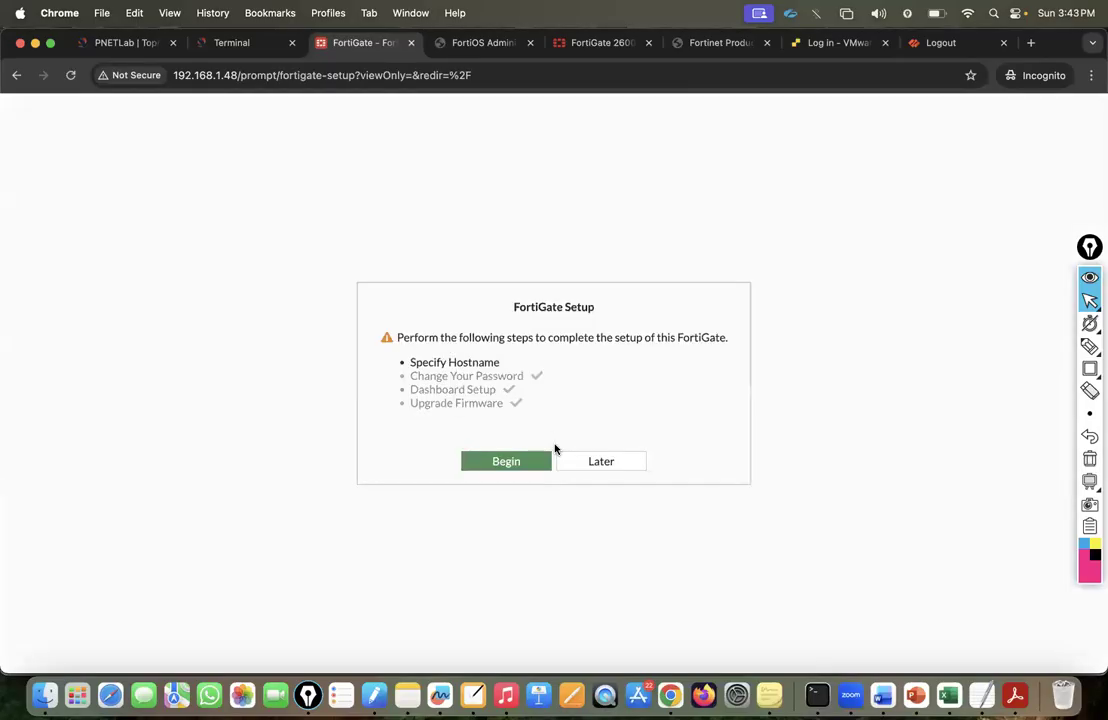
{"action": "left_click", "coordinate": [583, 468]}
{"action": "left_click", "coordinate": [598, 575]}
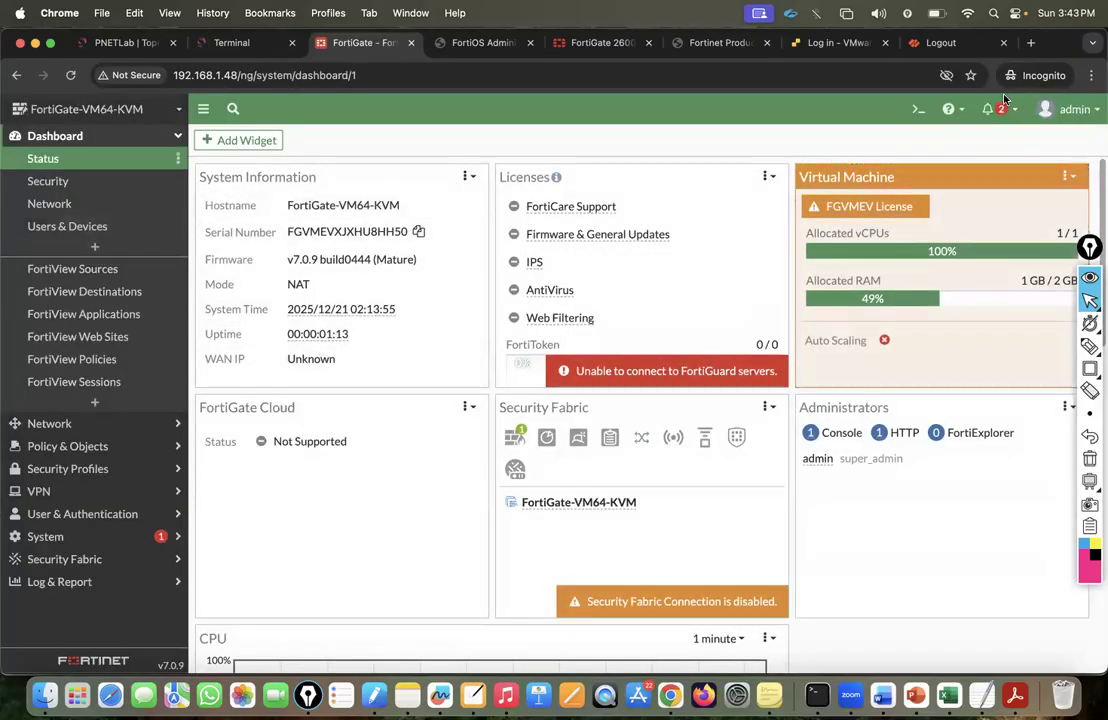
{"action": "left_click", "coordinate": [1068, 109]}
{"action": "mouse_move", "coordinate": [1012, 180]}
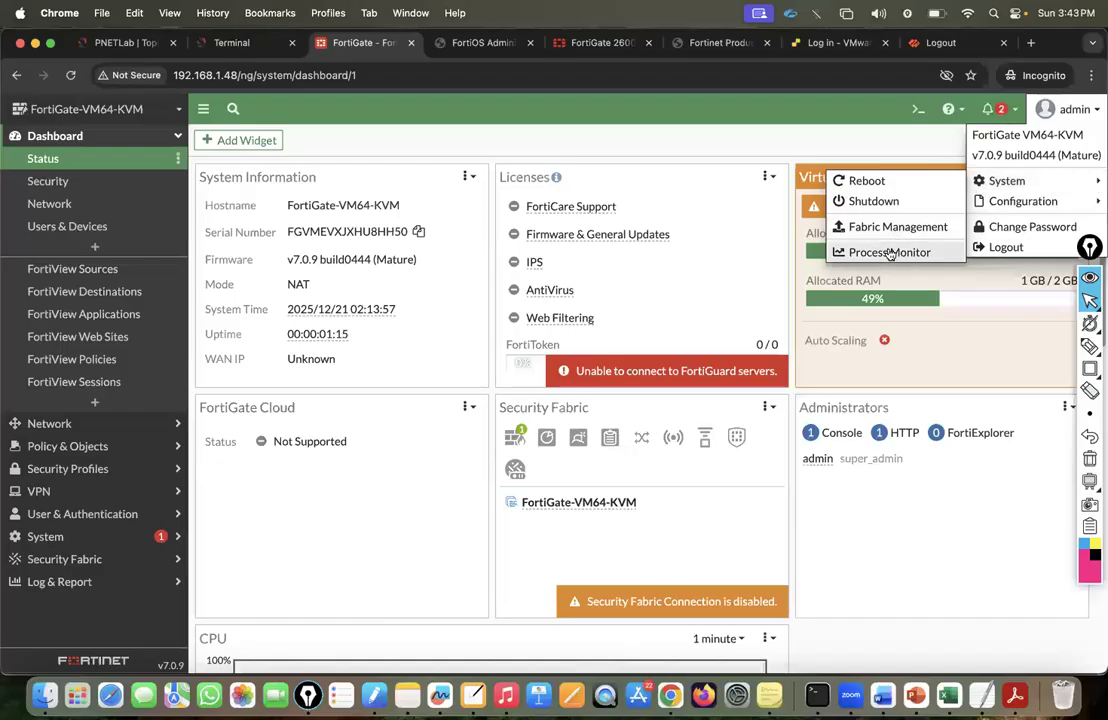
{"action": "left_click", "coordinate": [886, 250]}
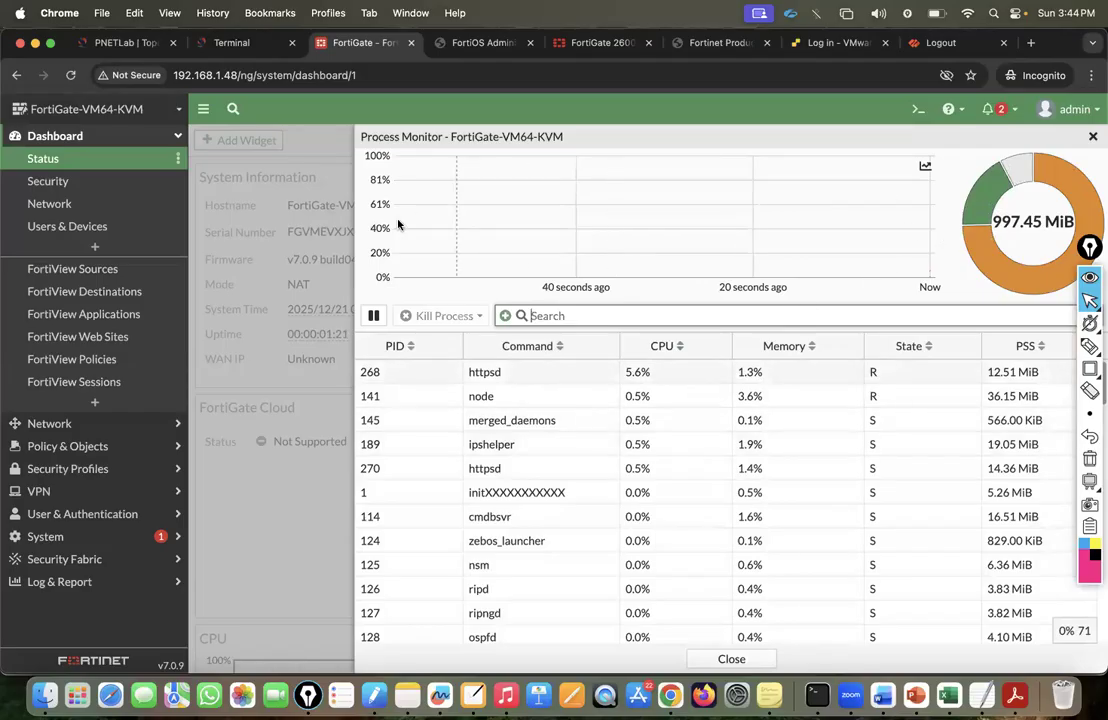
{"action": "scroll", "coordinate": [538, 540], "scroll_direction": "down", "scroll_amount": 10}
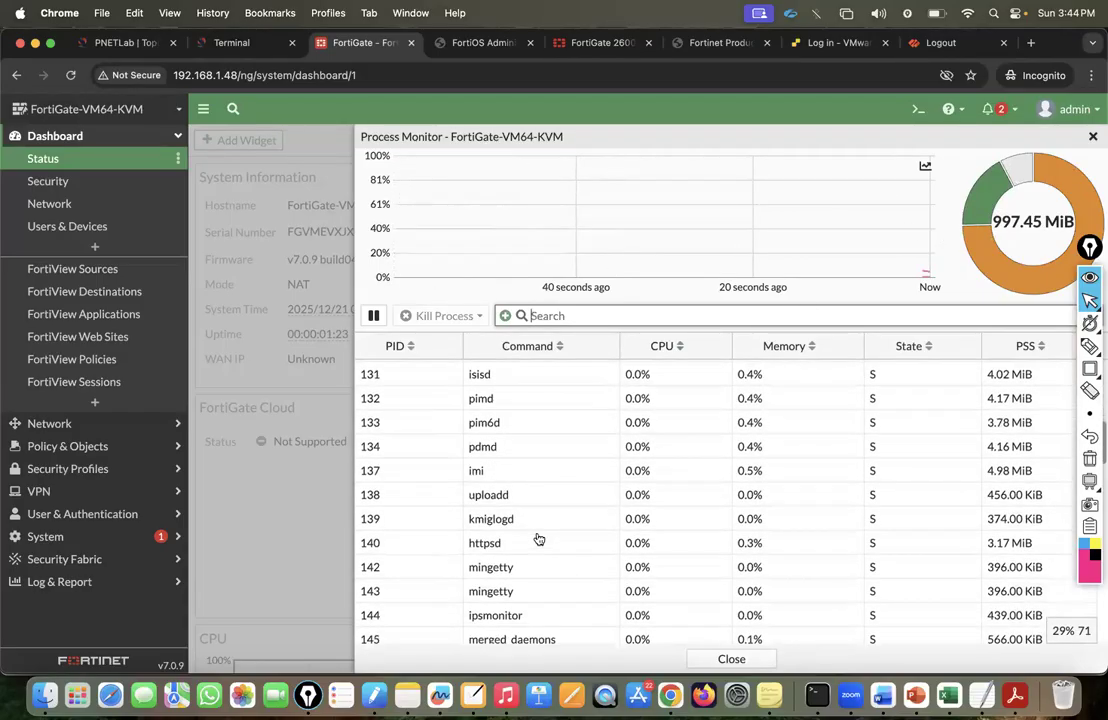
{"action": "scroll", "coordinate": [538, 540], "scroll_direction": "down", "scroll_amount": 10}
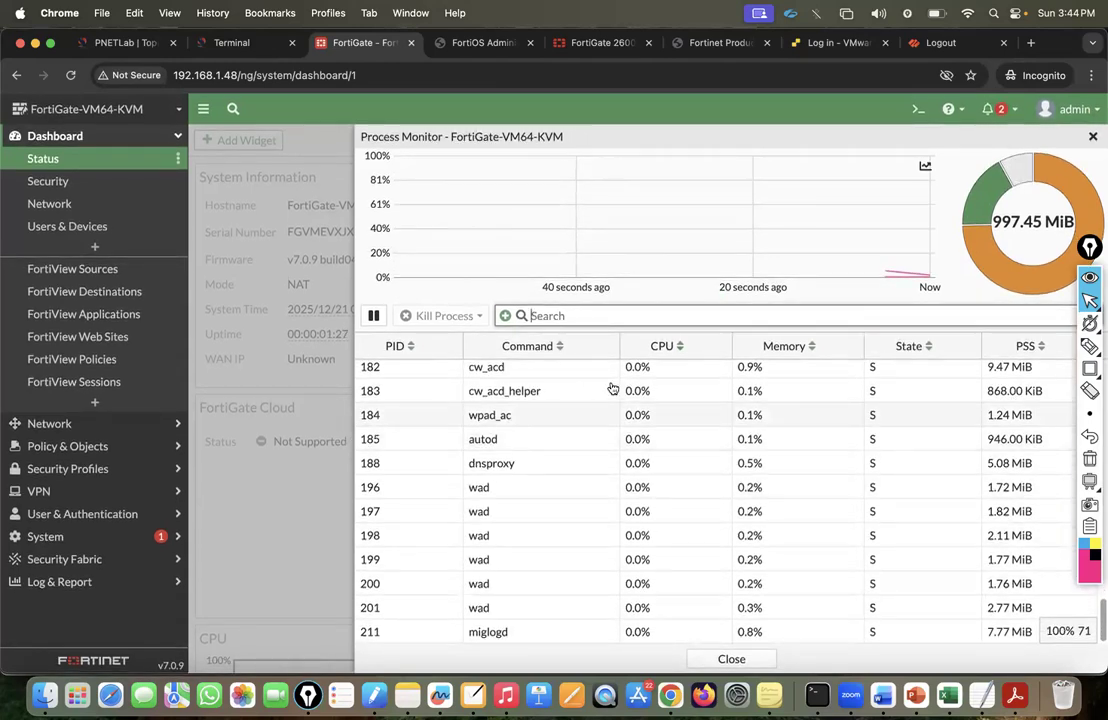
{"action": "scroll", "coordinate": [834, 398], "scroll_direction": "up", "scroll_amount": 8}
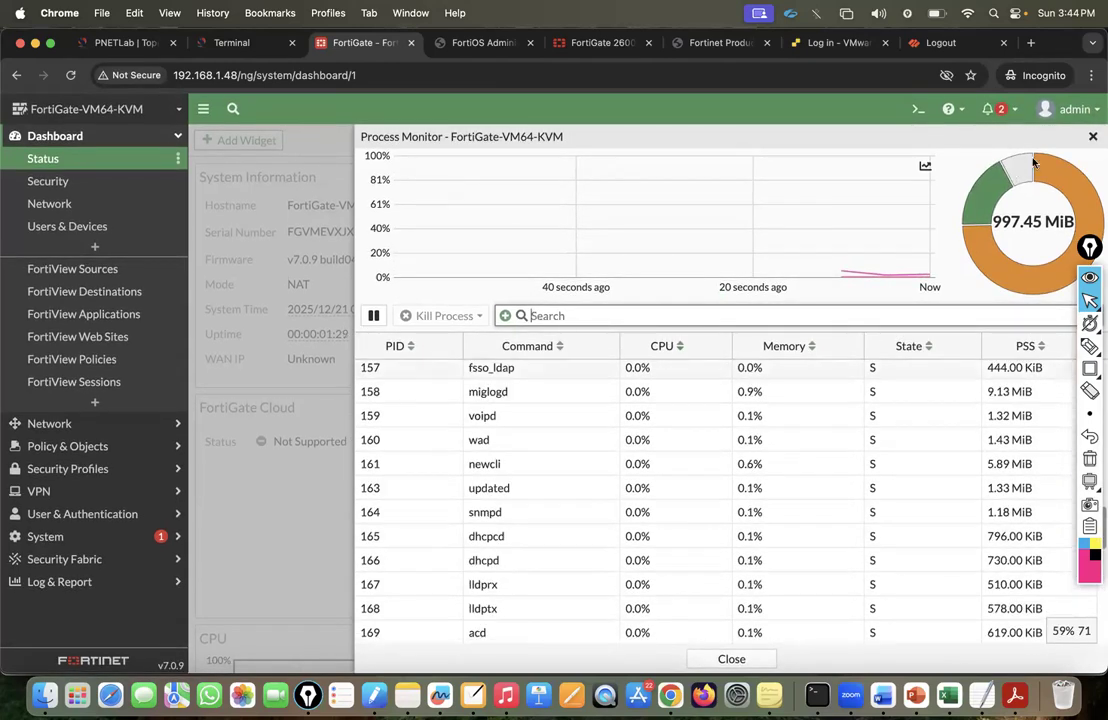
{"action": "left_click", "coordinate": [1092, 137]}
{"action": "left_click", "coordinate": [1068, 109]}
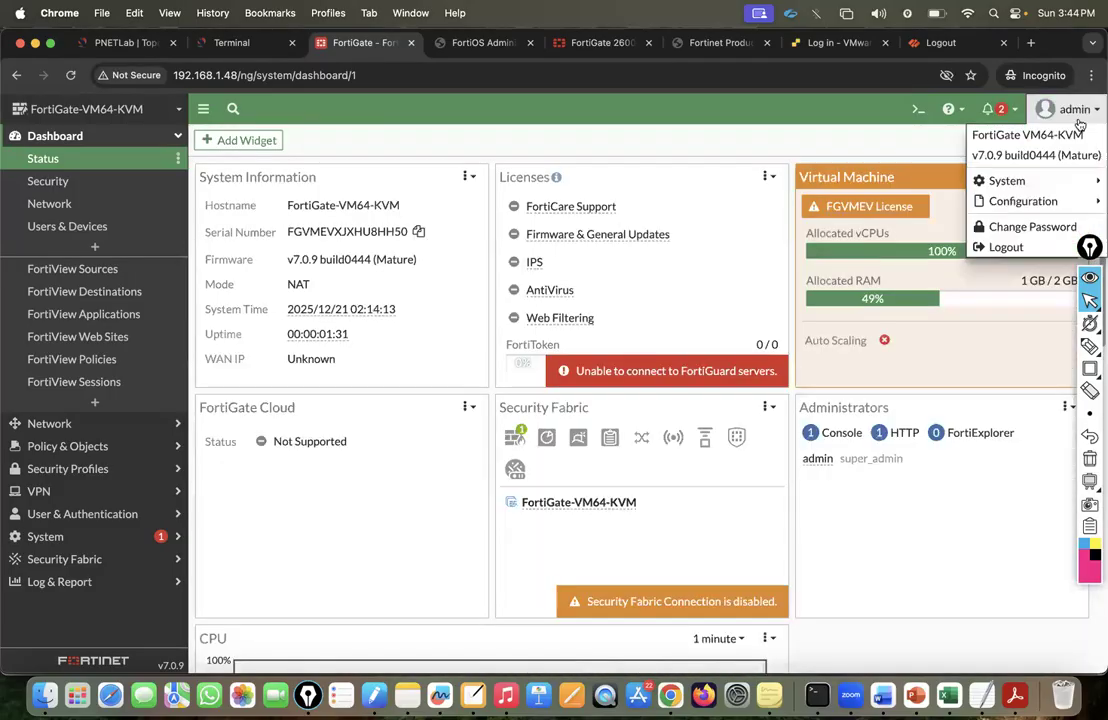
Start a configuration backup download with encryption left off.
{"action": "mouse_move", "coordinate": [1022, 202]}
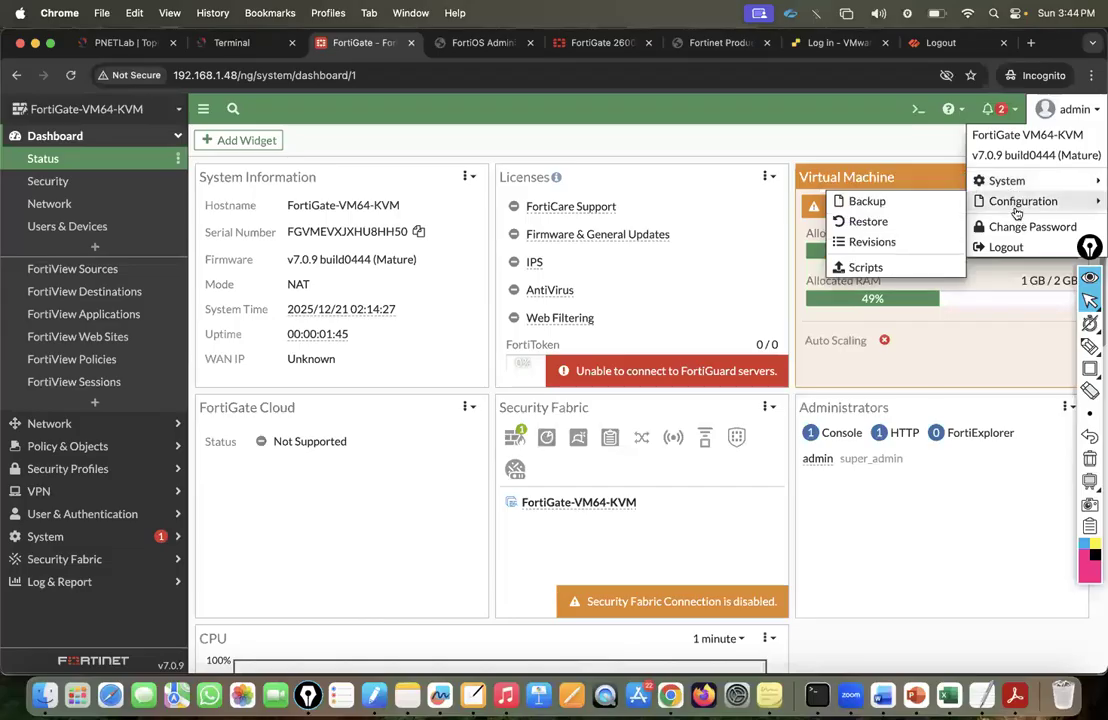
{"action": "left_click", "coordinate": [876, 203]}
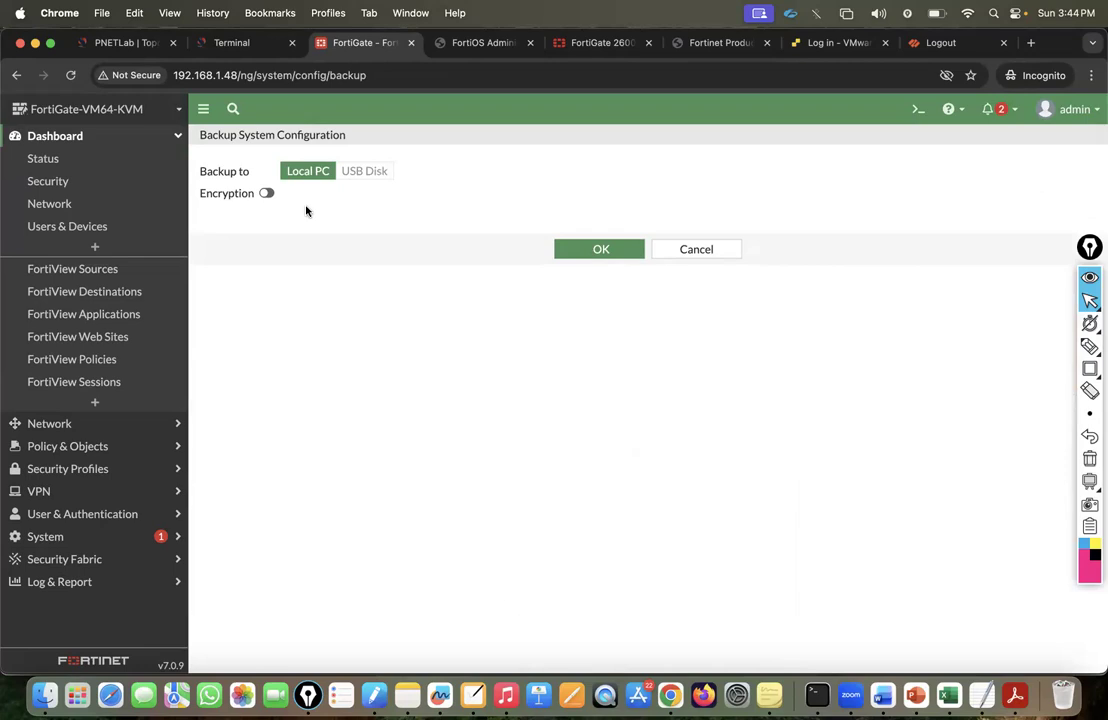
{"action": "left_click", "coordinate": [266, 193]}
{"action": "left_click", "coordinate": [328, 216]}
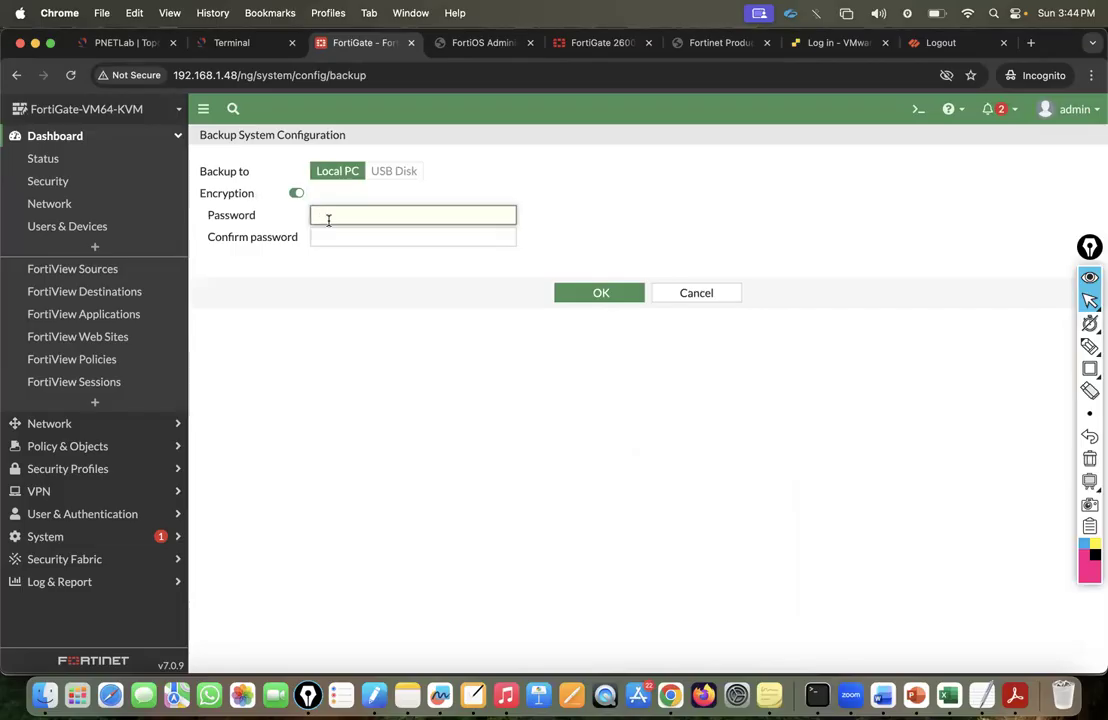
{"action": "left_click", "coordinate": [296, 193]}
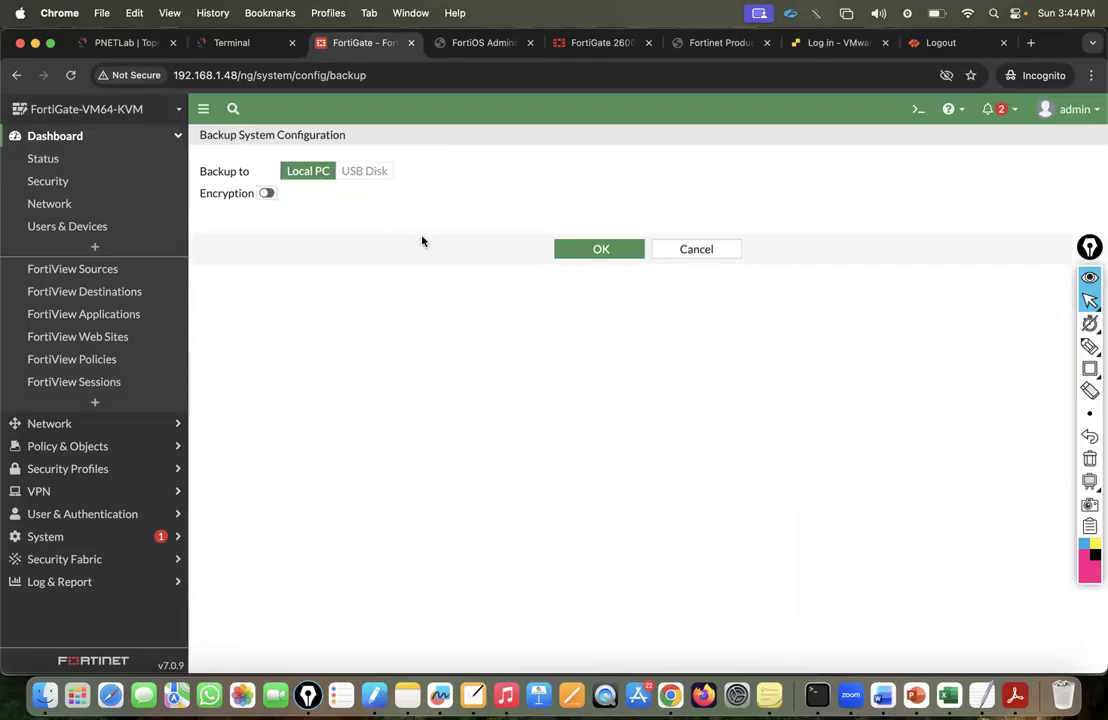
{"action": "left_click", "coordinate": [584, 250]}
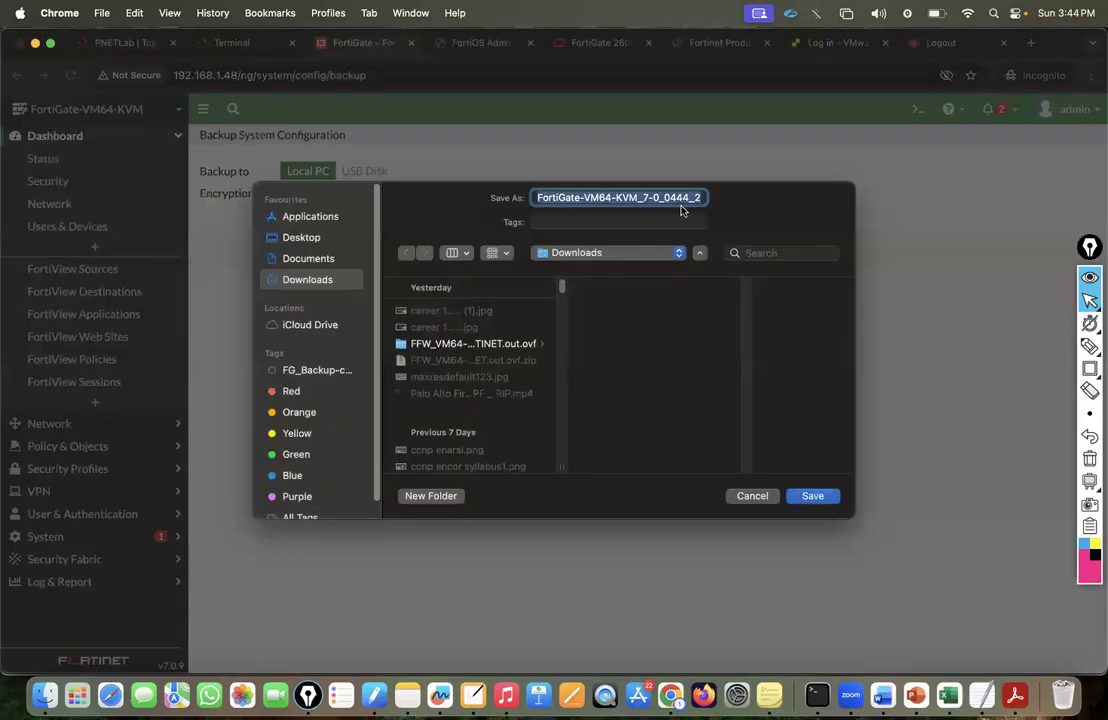
Save the backup as Fortigate-Lab-Backup in Downloads, keep it, and open Firewall Policy.
{"action": "left_click", "coordinate": [700, 197]}
{"action": "key", "text": "super+a"}
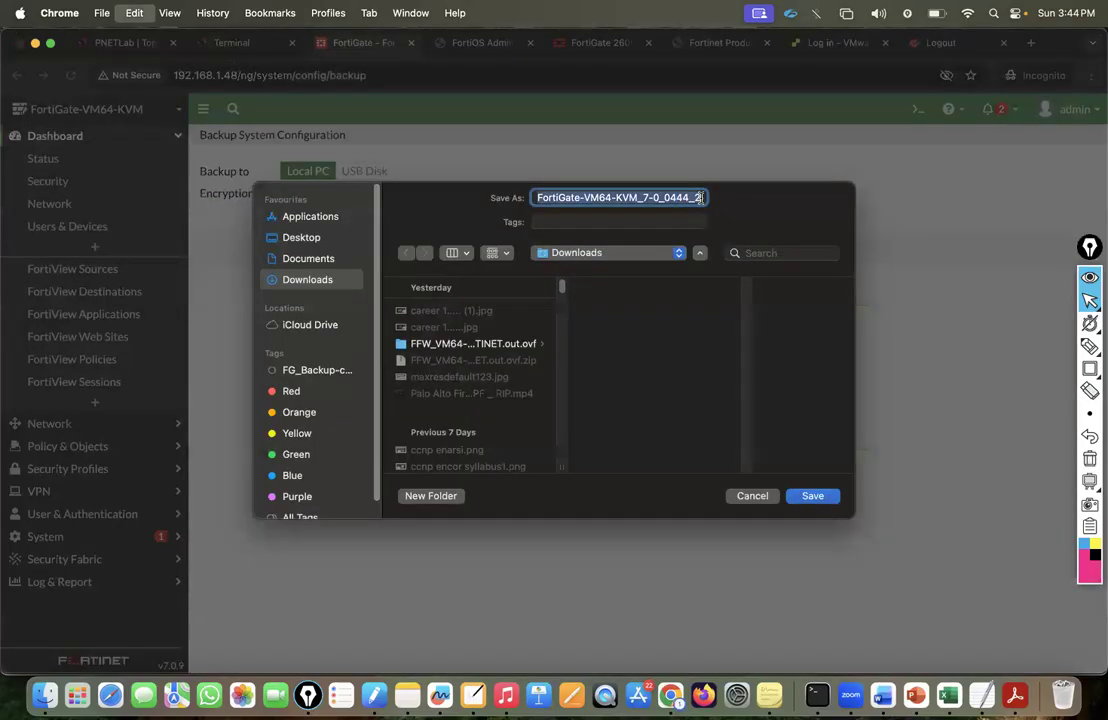
{"action": "type", "text": "Fort"}
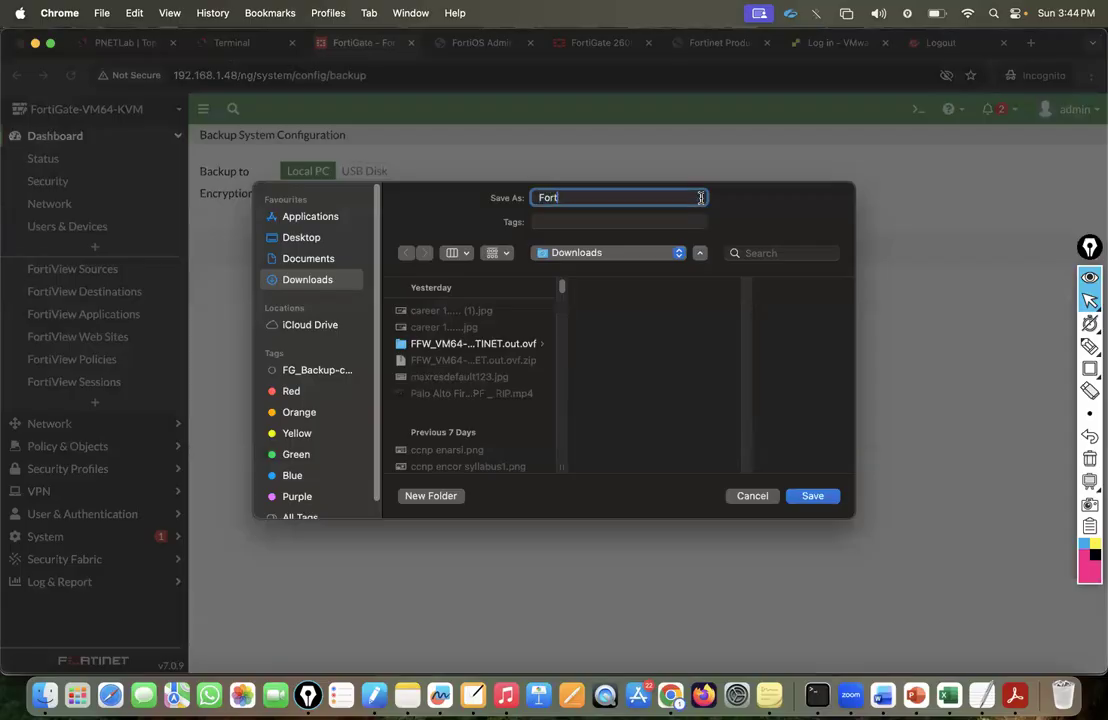
{"action": "type", "text": "igate-Lab-Backup"}
{"action": "left_click", "coordinate": [813, 496]}
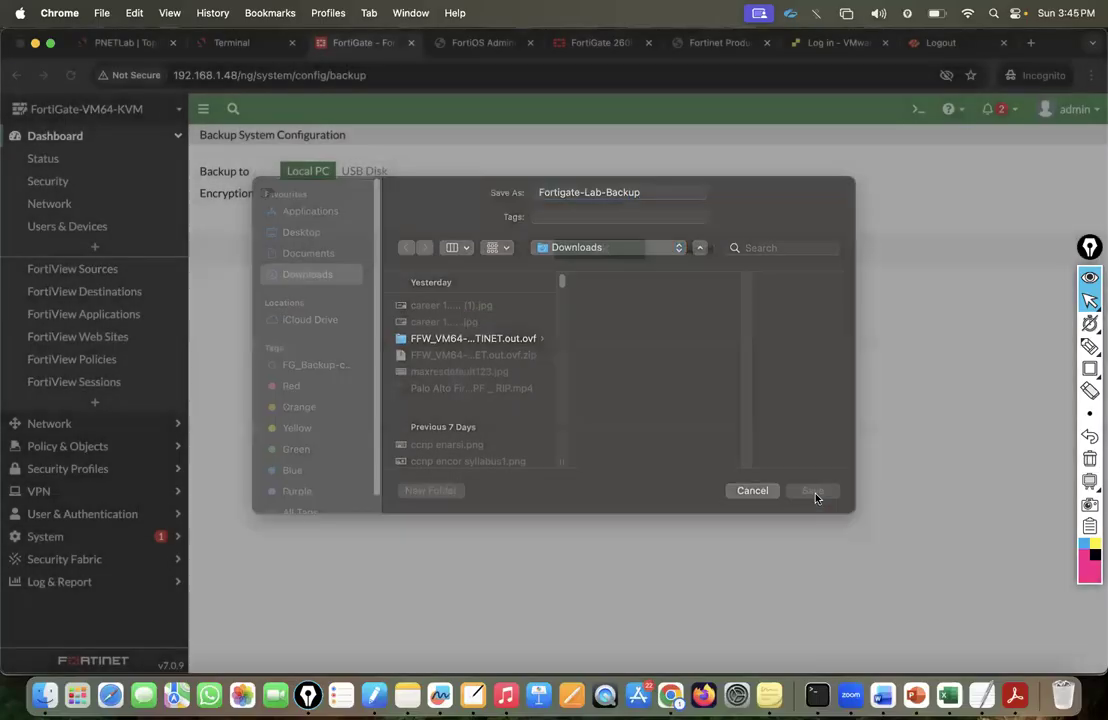
{"action": "left_click", "coordinate": [928, 151]}
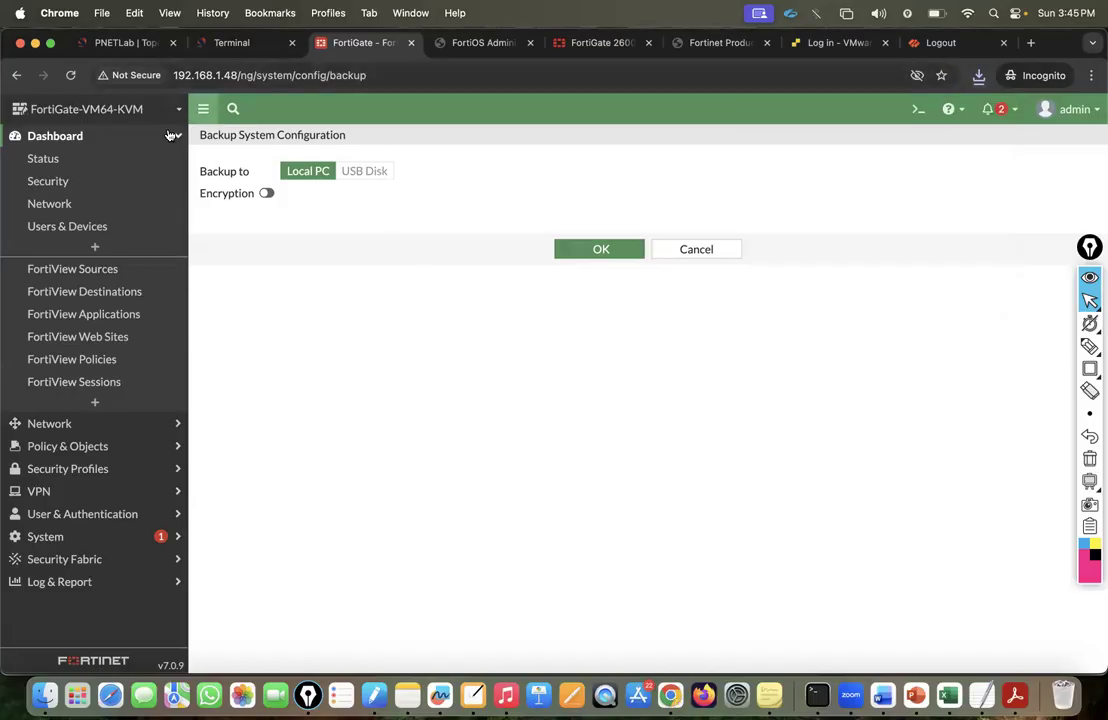
{"action": "left_click", "coordinate": [57, 447]}
{"action": "left_click", "coordinate": [65, 204]}
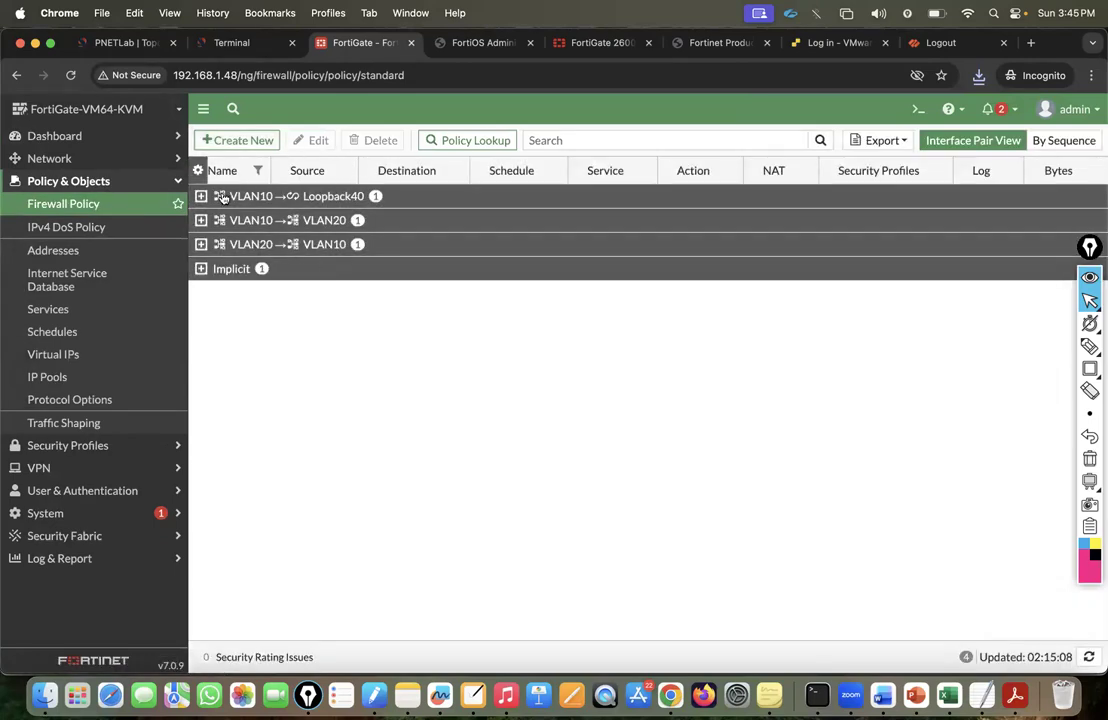
In sequence view, delete the VLAN10 to VLAN20-Policy and the VLAN20-to-VLAN10-Policy.
{"action": "left_click", "coordinate": [1070, 140]}
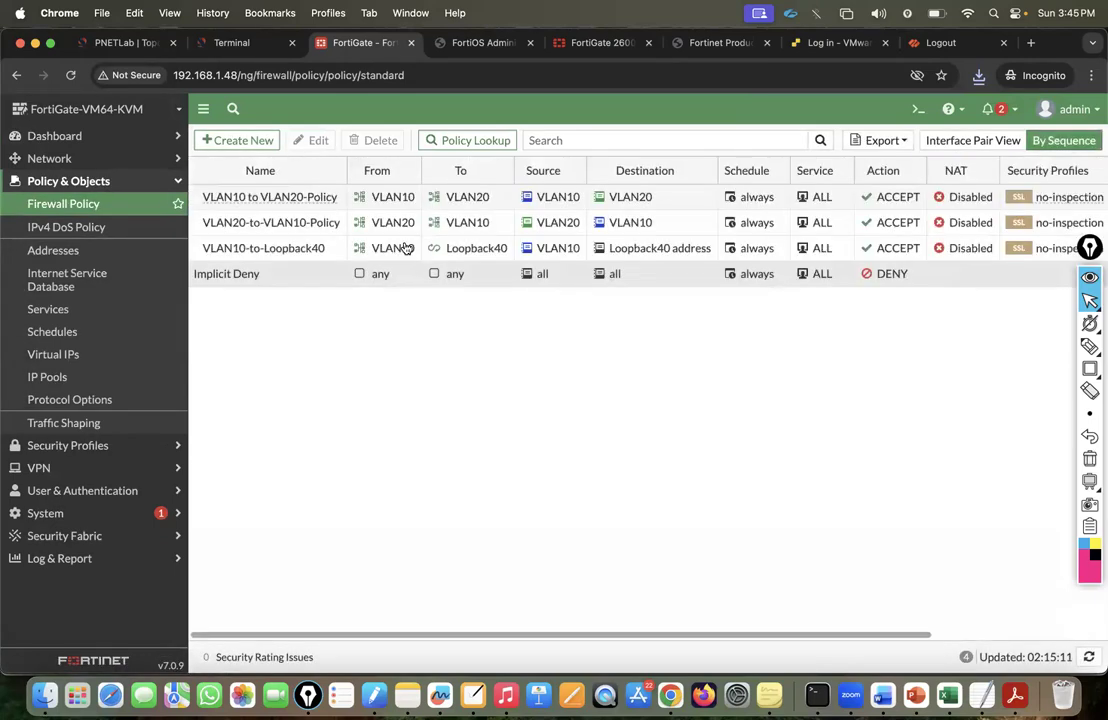
{"action": "left_click", "coordinate": [198, 207]}
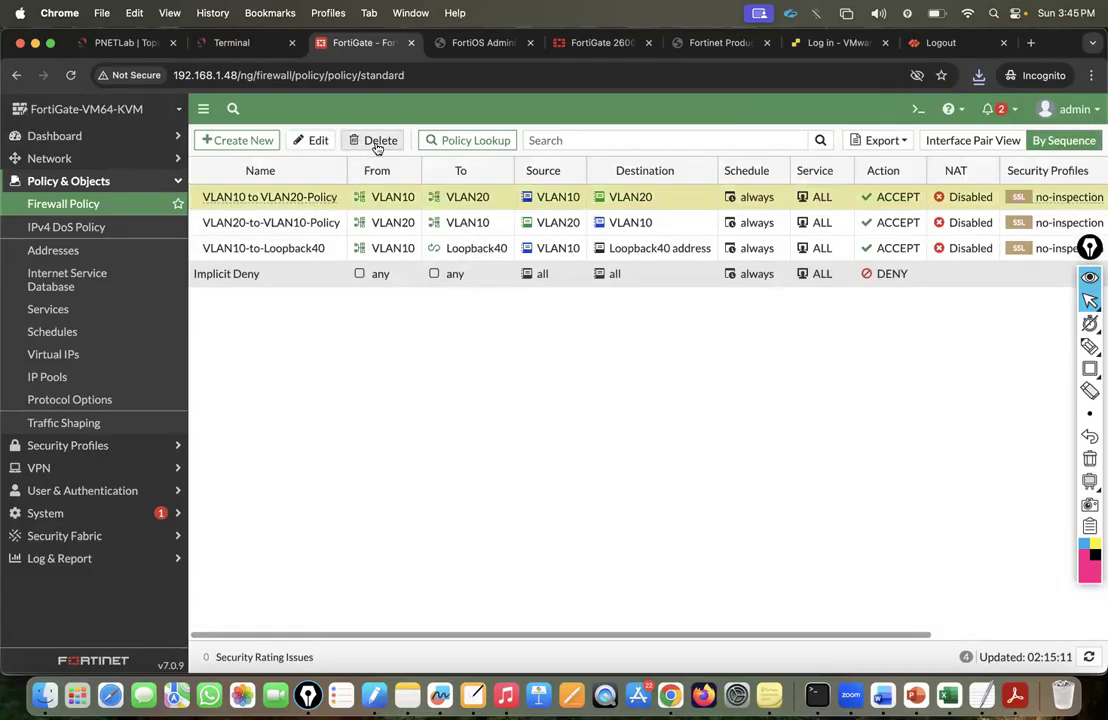
{"action": "left_click", "coordinate": [378, 141]}
{"action": "left_click", "coordinate": [873, 658]}
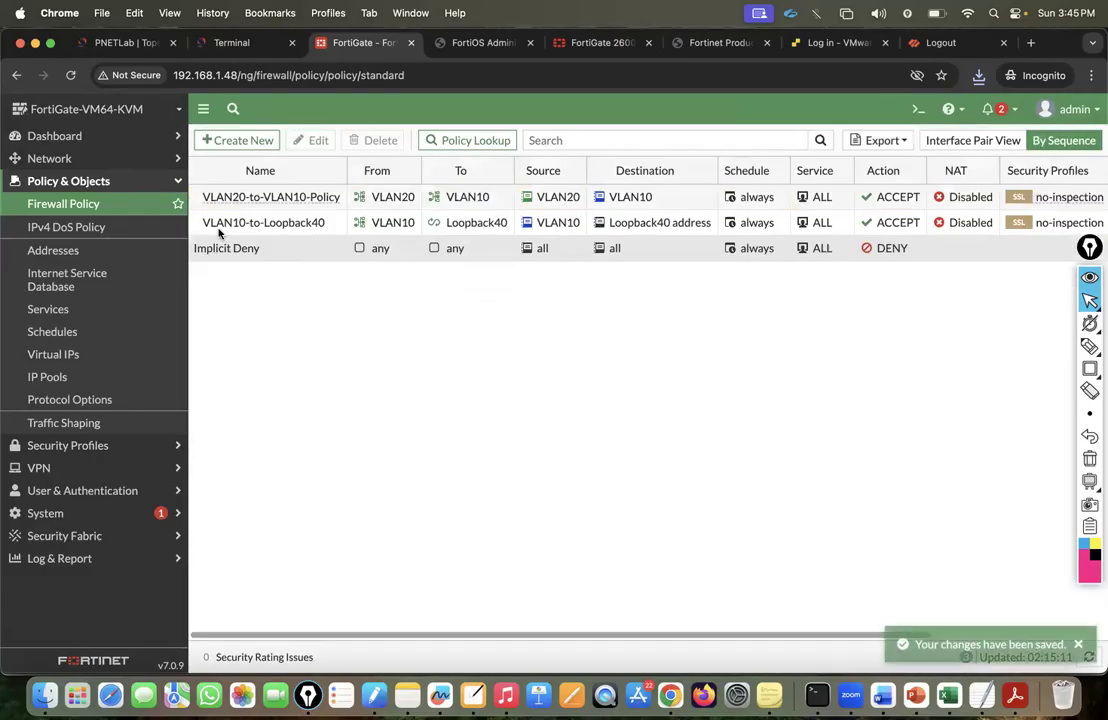
{"action": "left_click", "coordinate": [203, 199]}
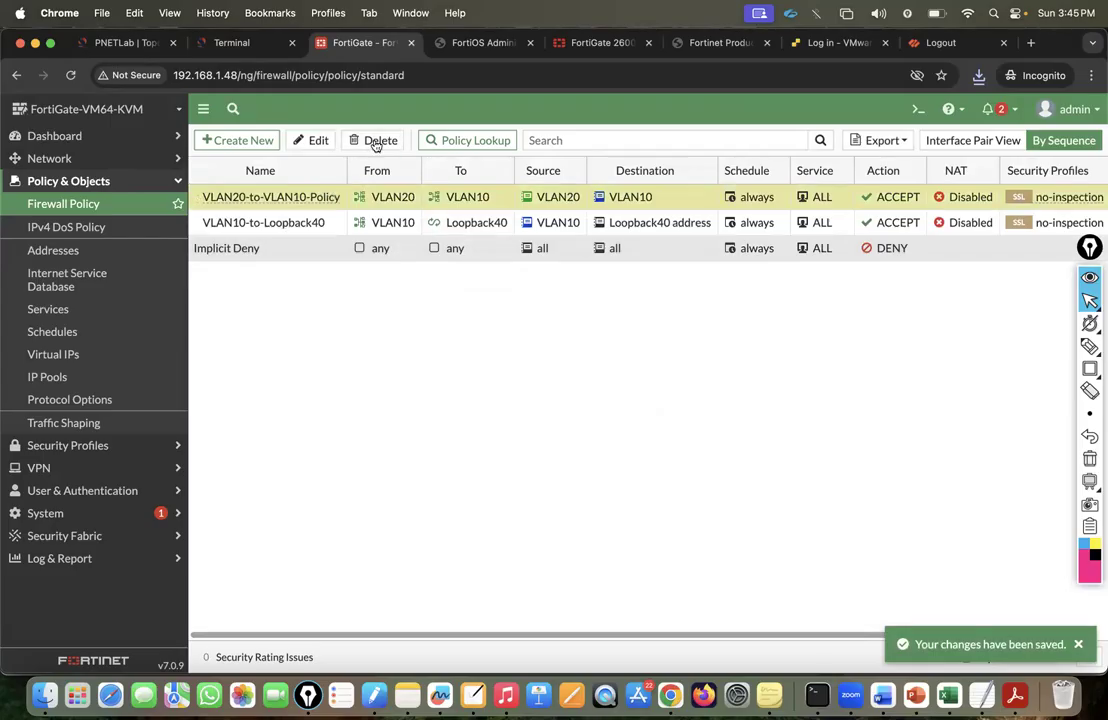
{"action": "left_click", "coordinate": [375, 140]}
{"action": "left_click", "coordinate": [873, 656]}
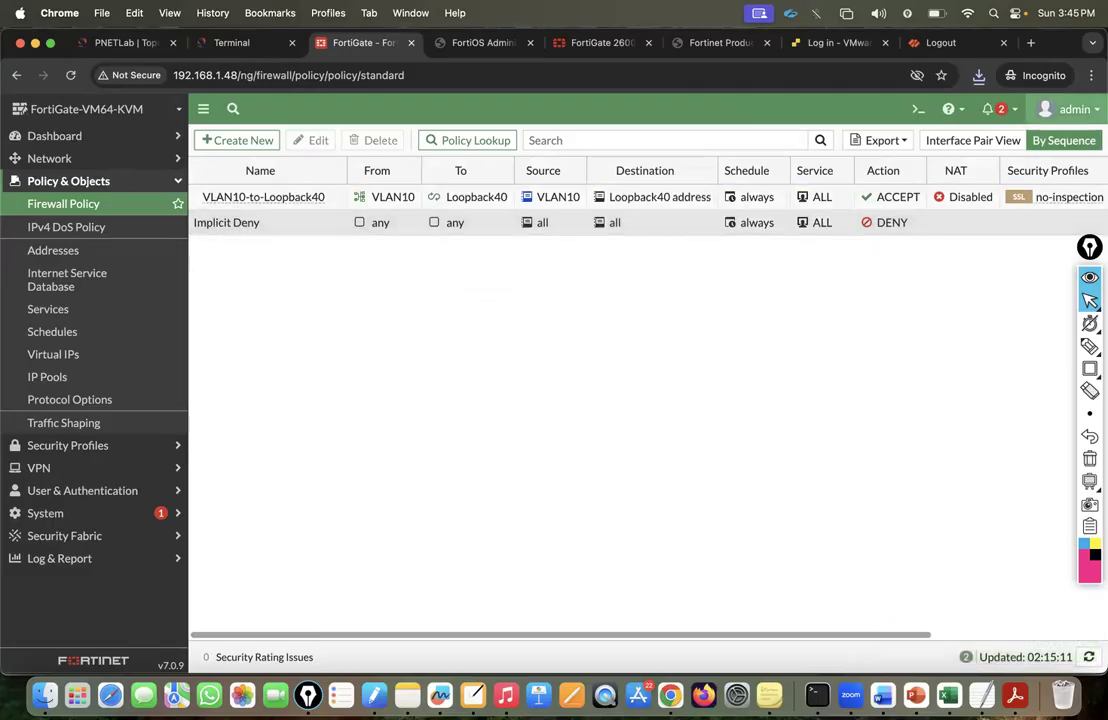
{"action": "left_click", "coordinate": [1070, 109]}
{"action": "mouse_move", "coordinate": [1027, 204]}
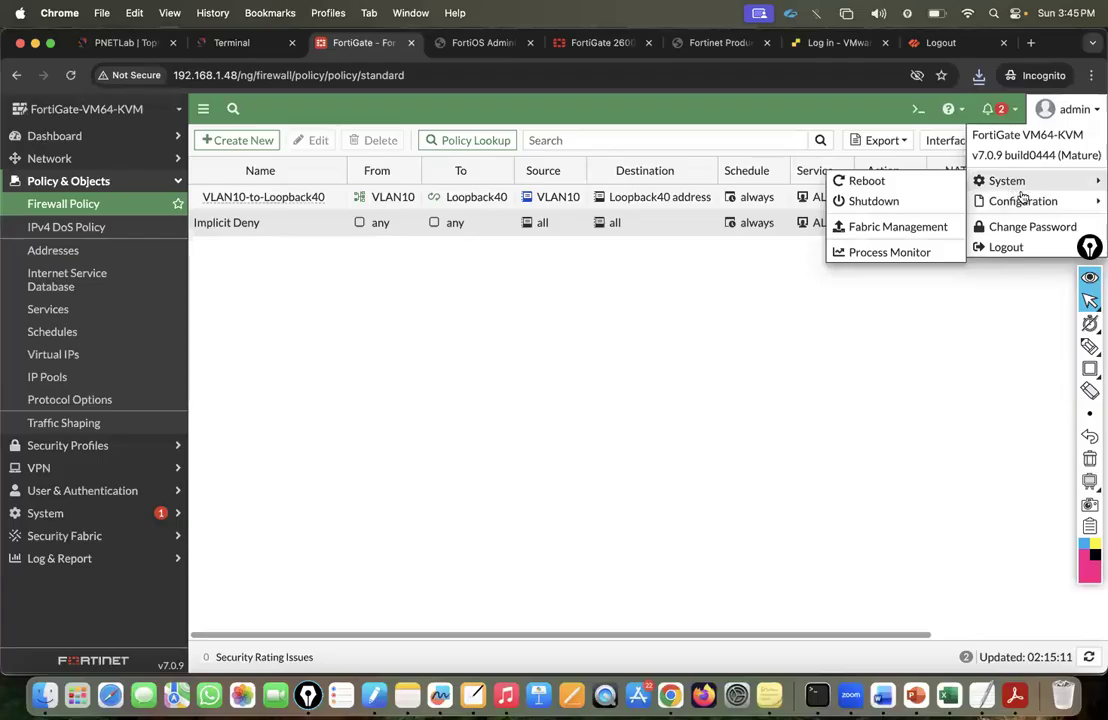
Upload Fortigate-Lab-Backup.conf from Downloads as a configuration restore and confirm the reboot.
{"action": "left_click", "coordinate": [877, 224]}
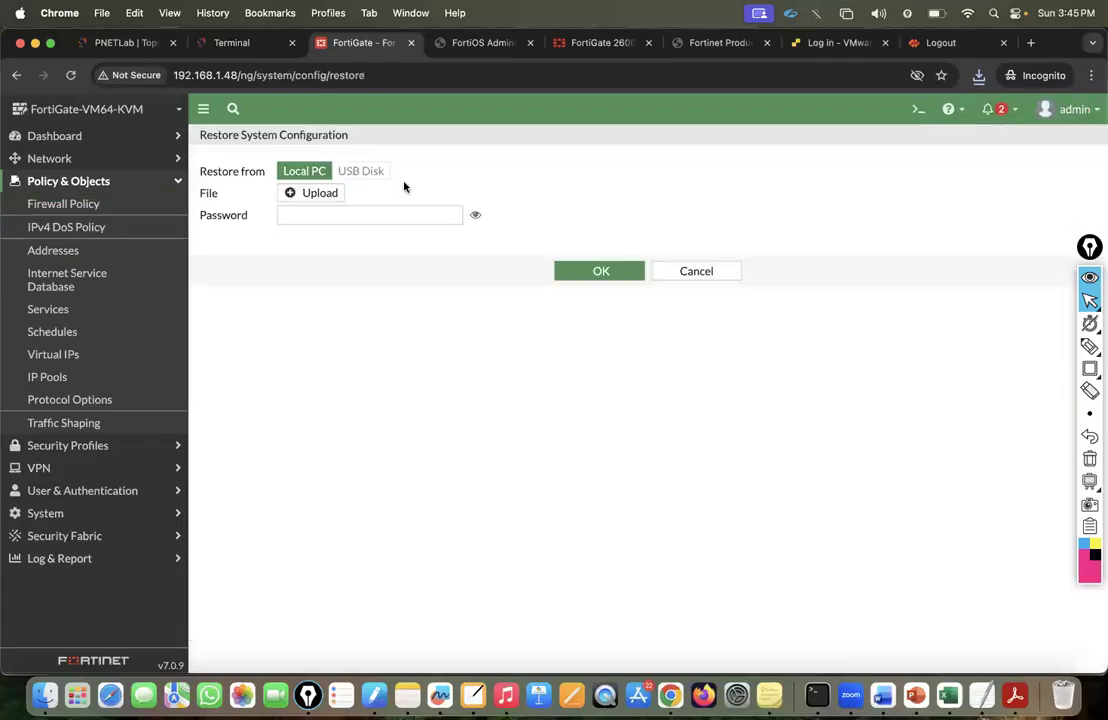
{"action": "left_click", "coordinate": [318, 195]}
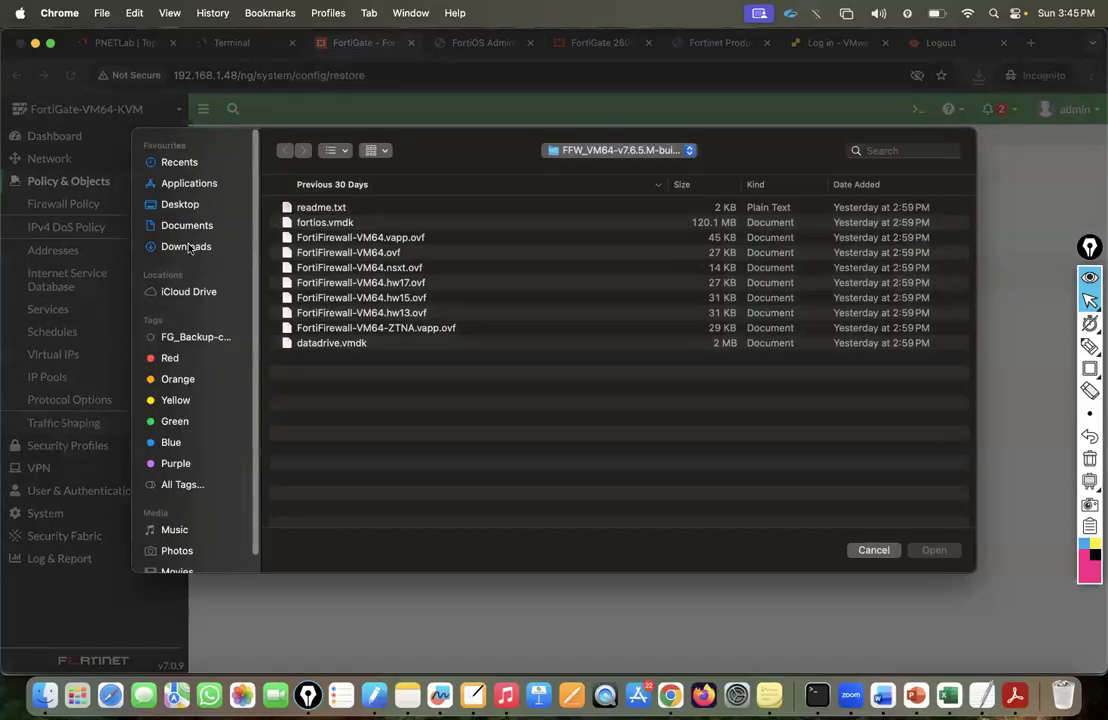
{"action": "left_click", "coordinate": [188, 247]}
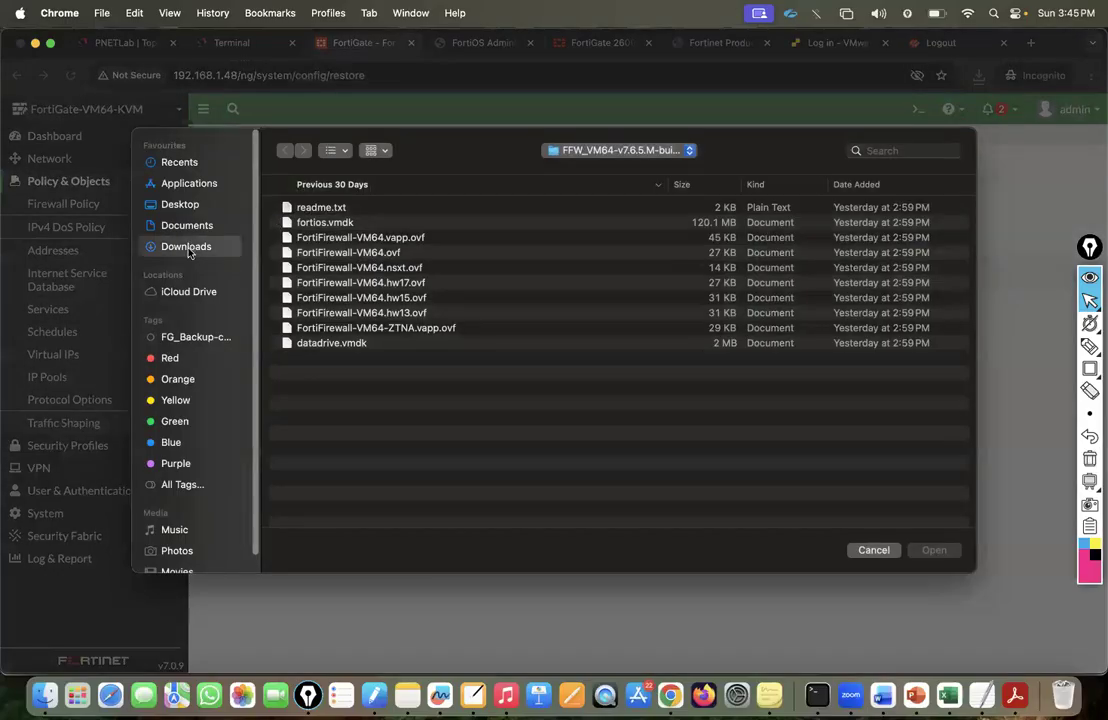
{"action": "left_click", "coordinate": [276, 209]}
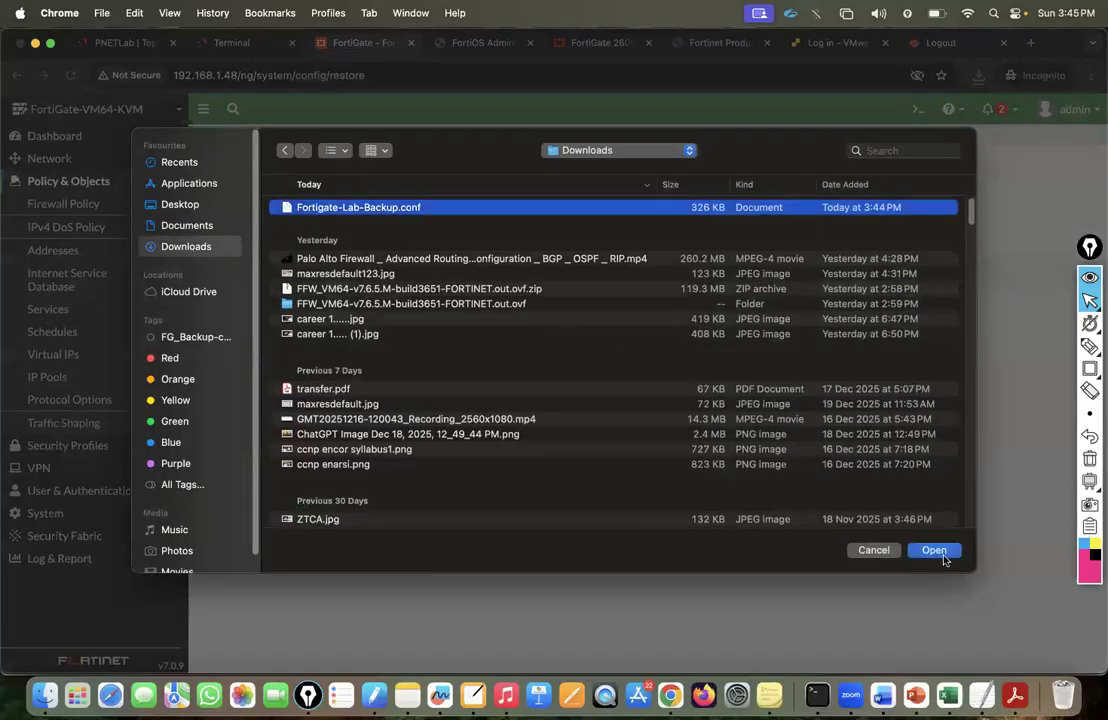
{"action": "key", "text": "Return"}
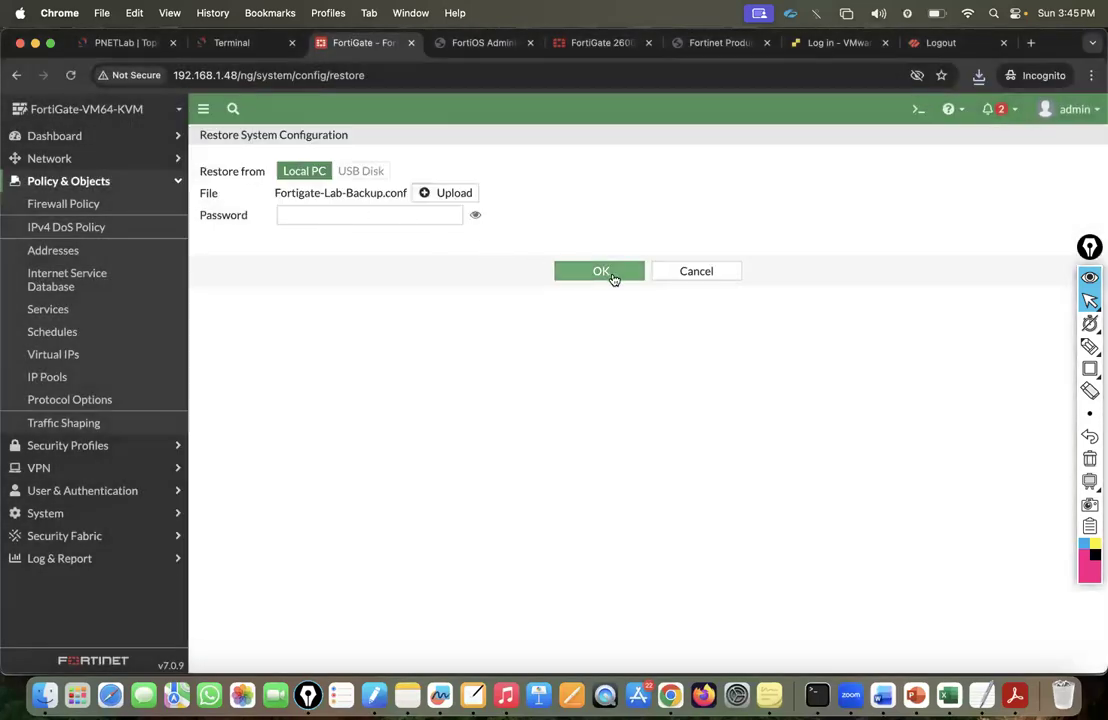
{"action": "left_click", "coordinate": [605, 273]}
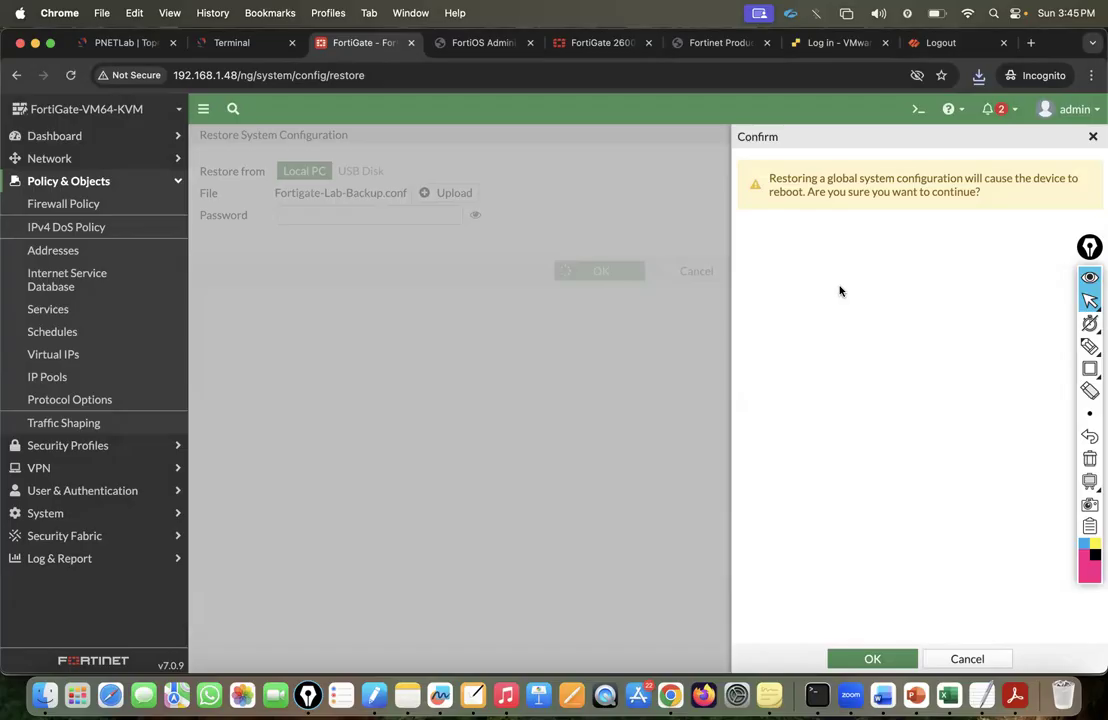
{"action": "left_click", "coordinate": [862, 658]}
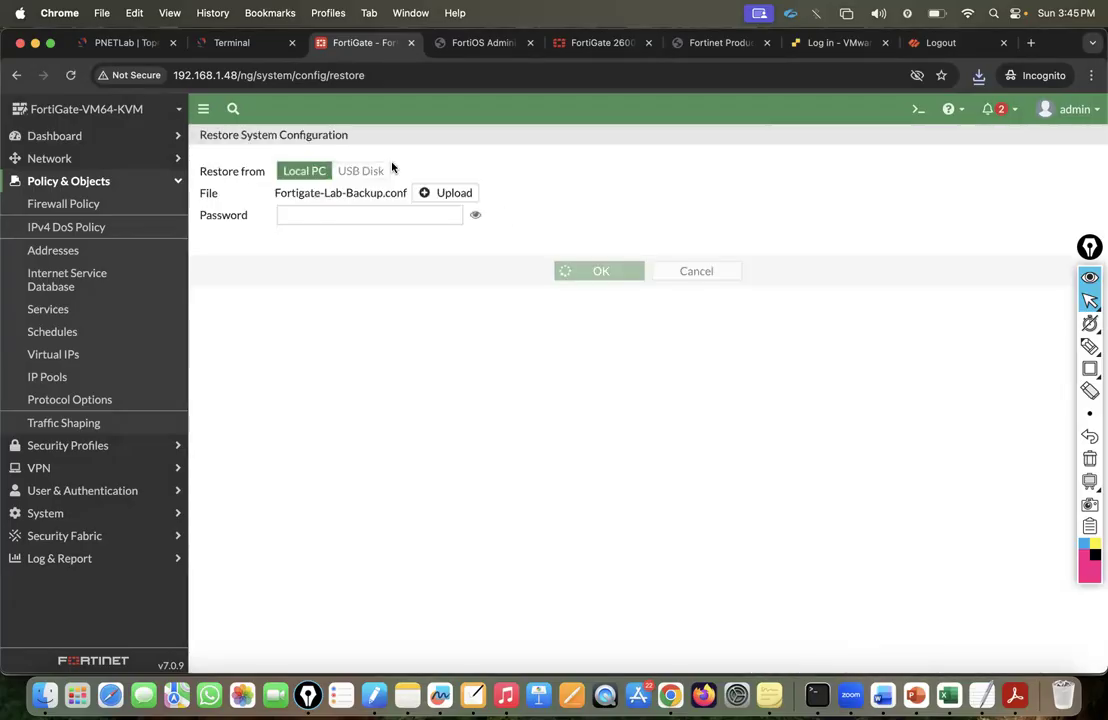
{"action": "left_click", "coordinate": [220, 45]}
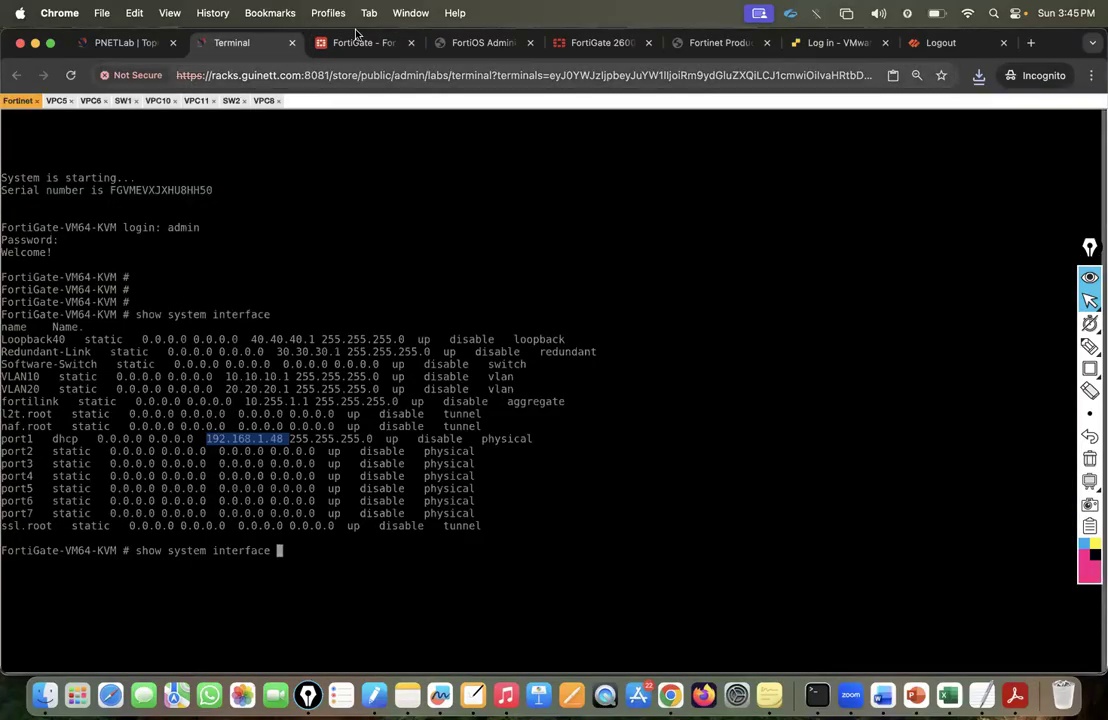
Follow the reboot in the console and close the old FortiGate restore page.
{"action": "left_click", "coordinate": [357, 40]}
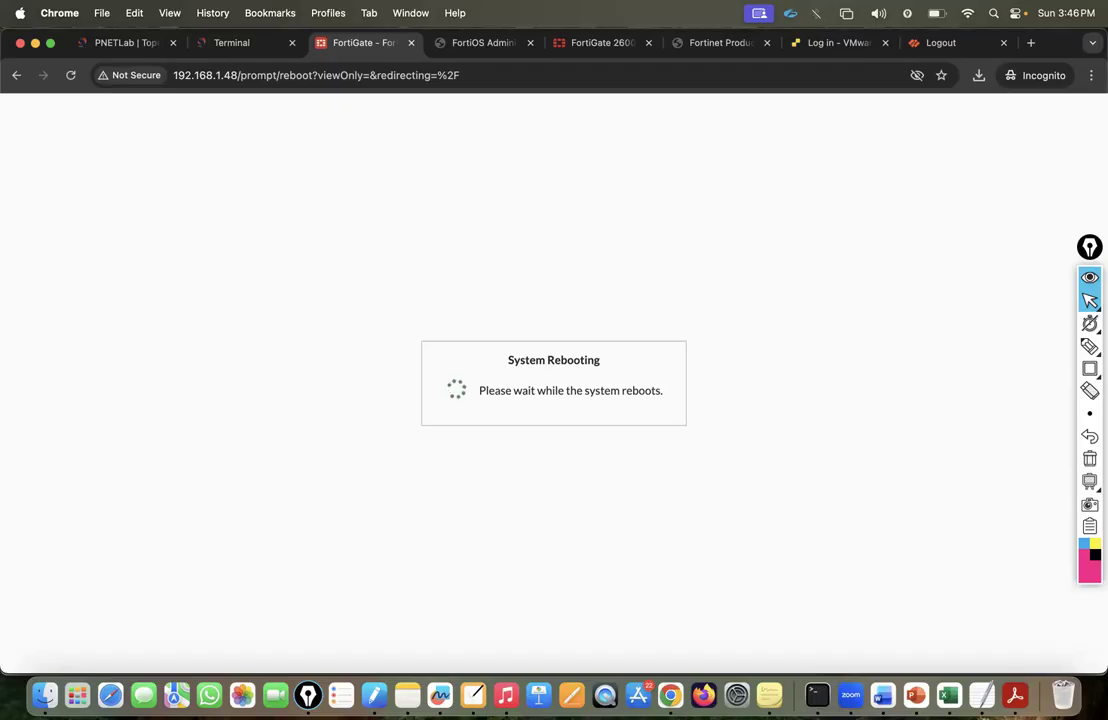
{"action": "left_click", "coordinate": [231, 42]}
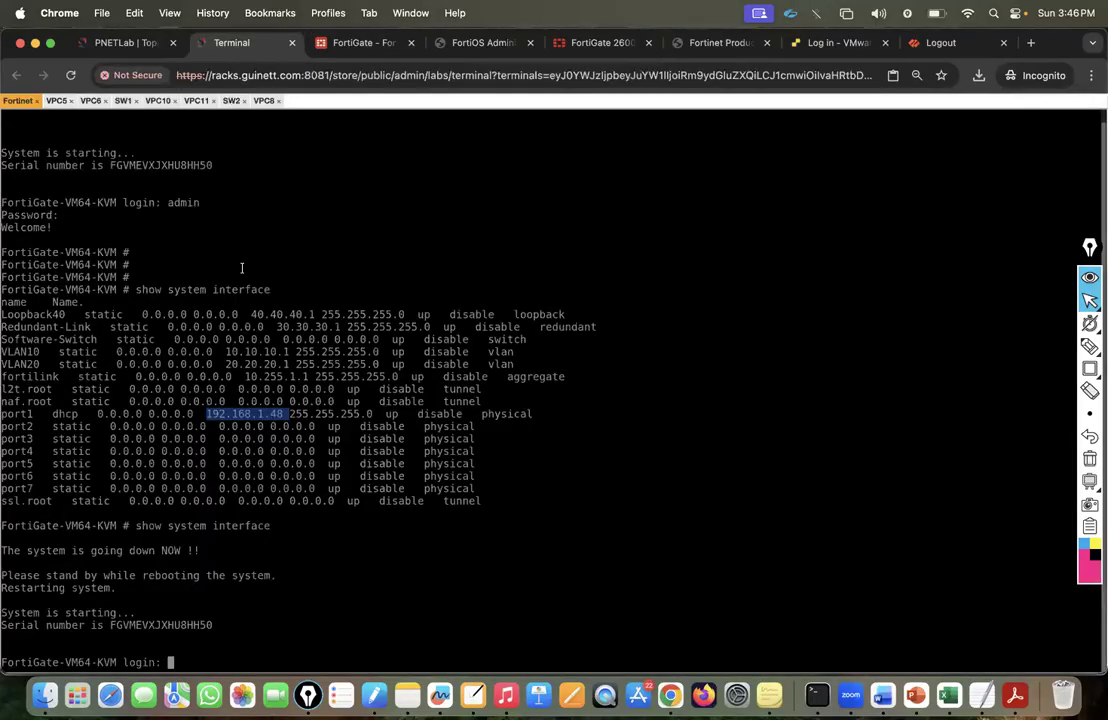
{"action": "left_click", "coordinate": [366, 43]}
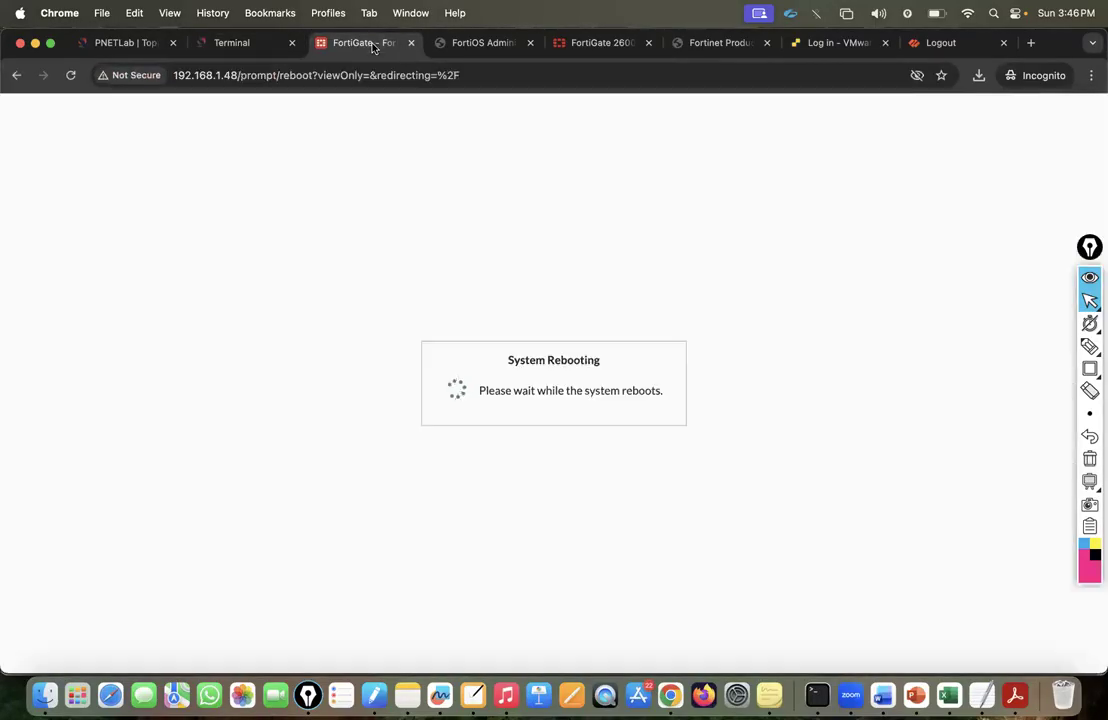
{"action": "key", "text": "super+w"}
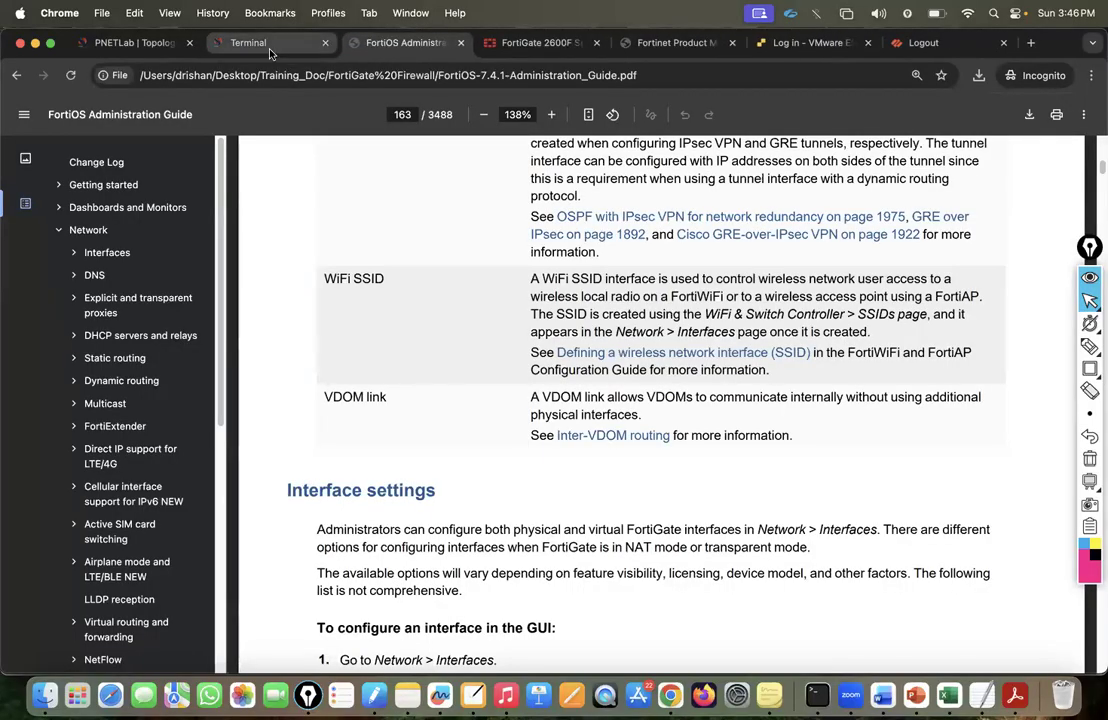
{"action": "left_click", "coordinate": [236, 44]}
Log in as admin, run 'show system interface', and copy port1's address 192.168.1.48.
{"action": "type", "text": "admi"}
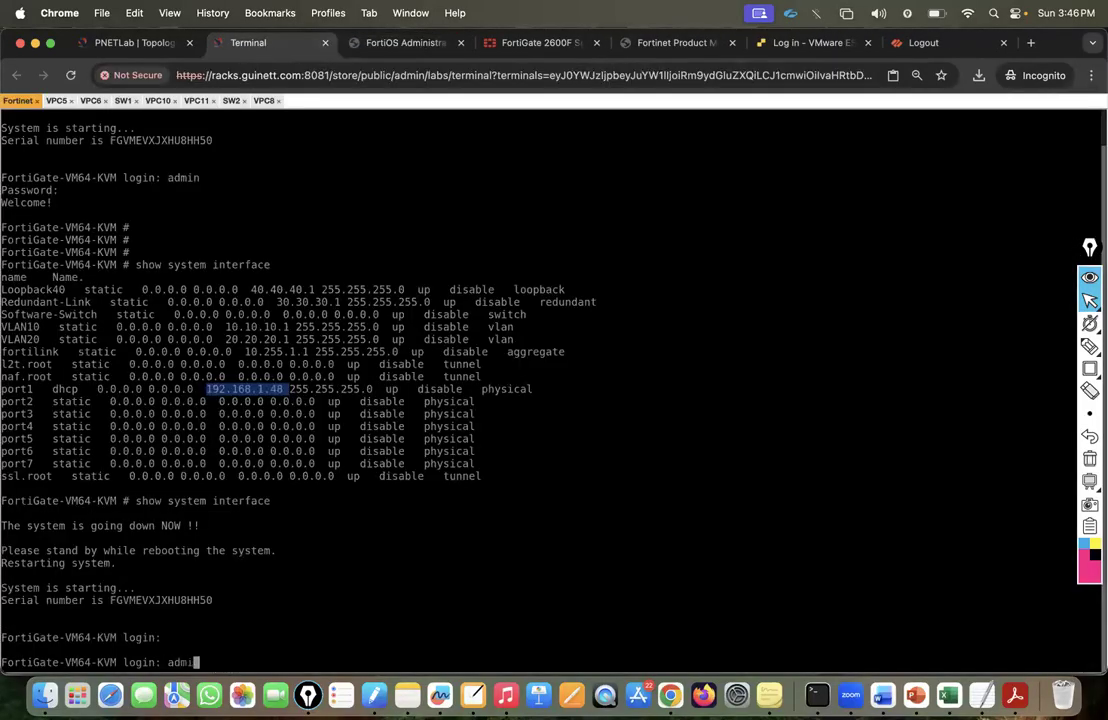
{"action": "type", "text": "n"}
{"action": "key", "text": "Return"}
{"action": "key", "text": "Return"}
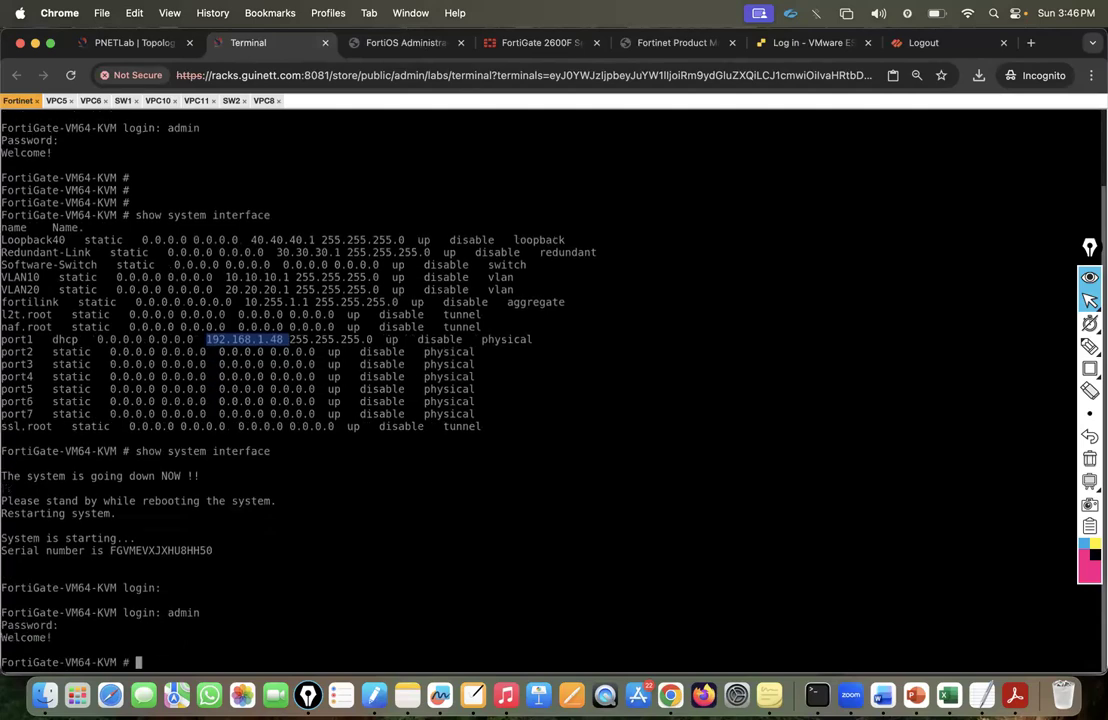
{"action": "type", "text": "show system interface"}
{"action": "key", "text": "Return"}
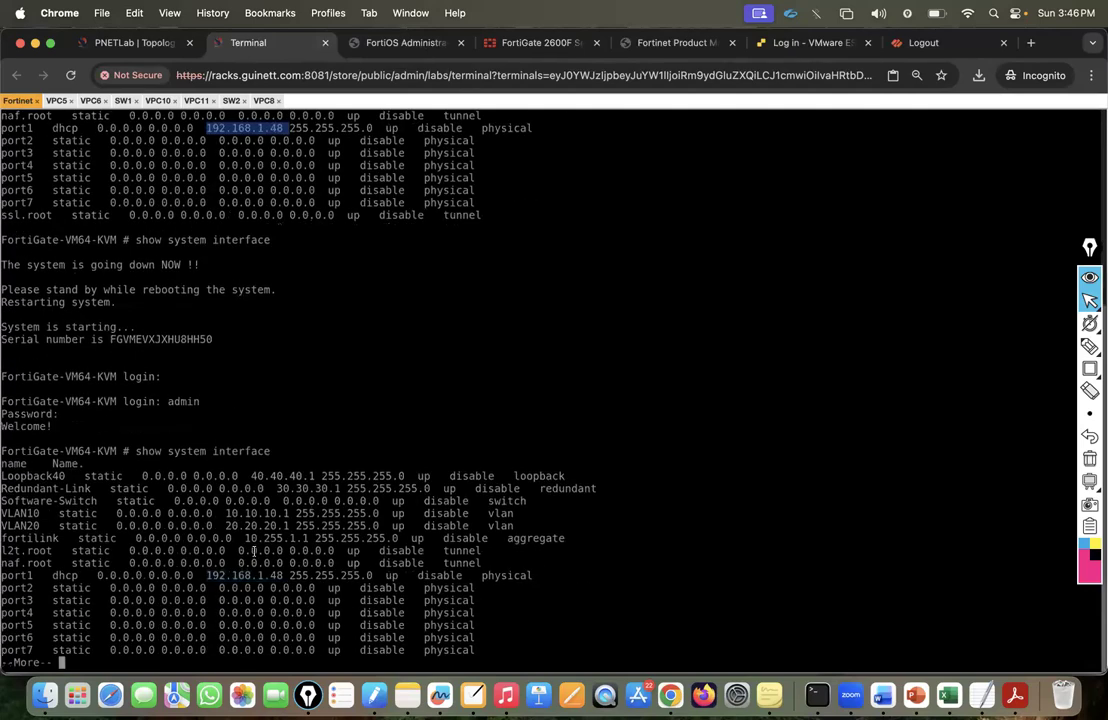
{"action": "left_click_drag", "start_coordinate": [210, 577], "coordinate": [288, 577]}
{"action": "left_click_drag", "start_coordinate": [206, 577], "coordinate": [284, 577]}
{"action": "key", "text": "super+c"}
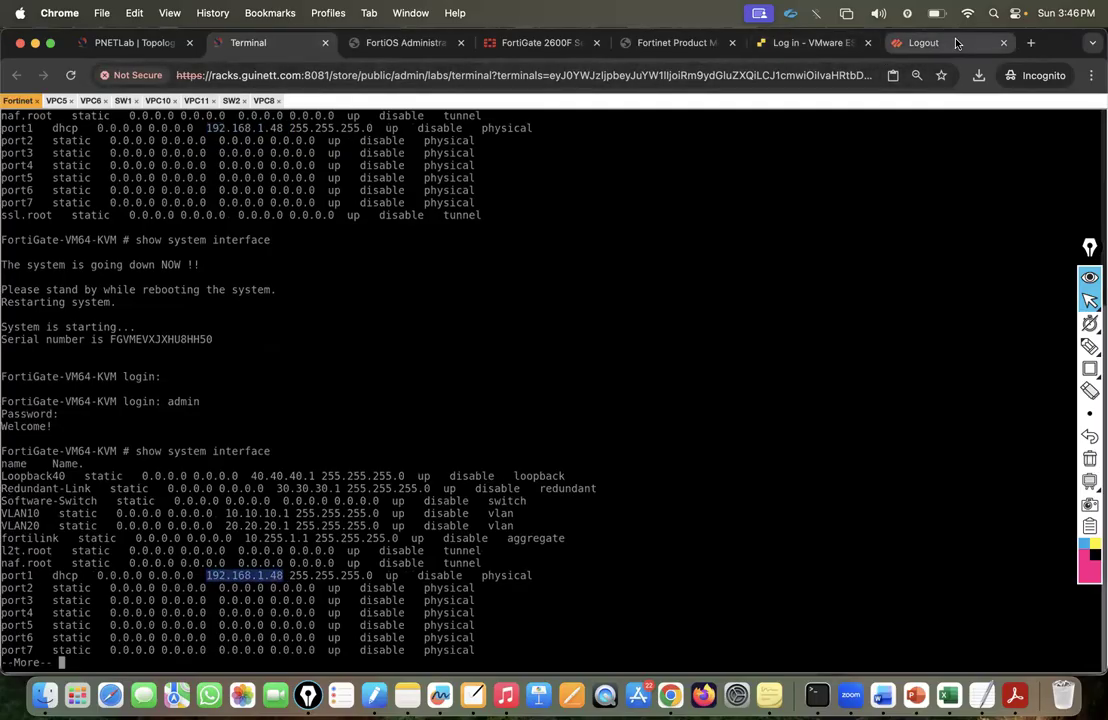
{"action": "left_click", "coordinate": [800, 43]}
{"action": "left_click", "coordinate": [564, 68]}
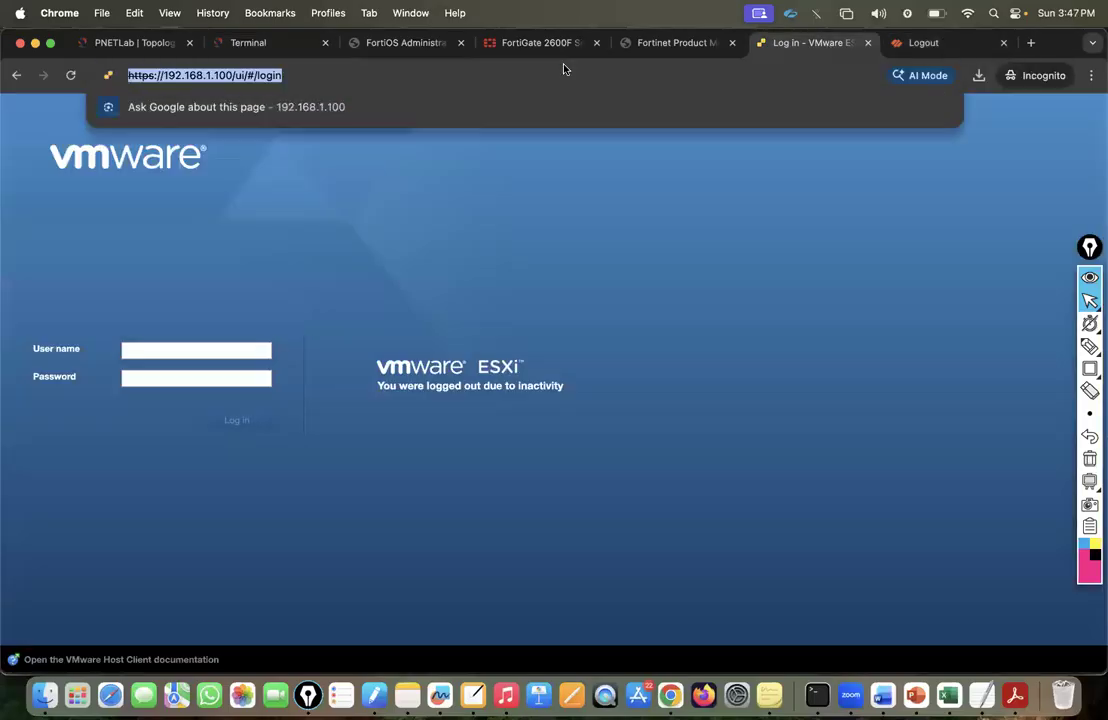
Load 192.168.1.48 in the tab beside PNETLab and log in as admin.
{"action": "key", "text": "super+v"}
{"action": "key", "text": "Return"}
{"action": "left_click_drag", "start_coordinate": [815, 35], "coordinate": [312, 57]}
{"action": "left_click", "coordinate": [452, 368]}
{"action": "type", "text": "admi"}
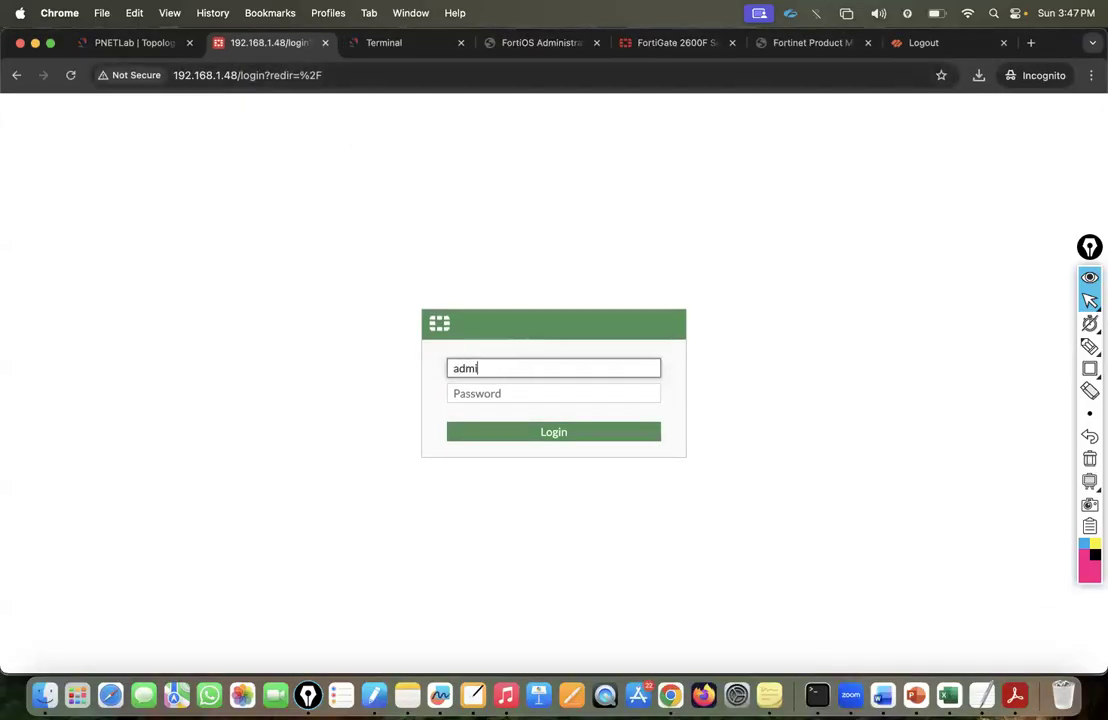
{"action": "type", "text": "n"}
{"action": "key", "text": "Tab"}
{"action": "type", "text": "admin"}
{"action": "key", "text": "Return"}
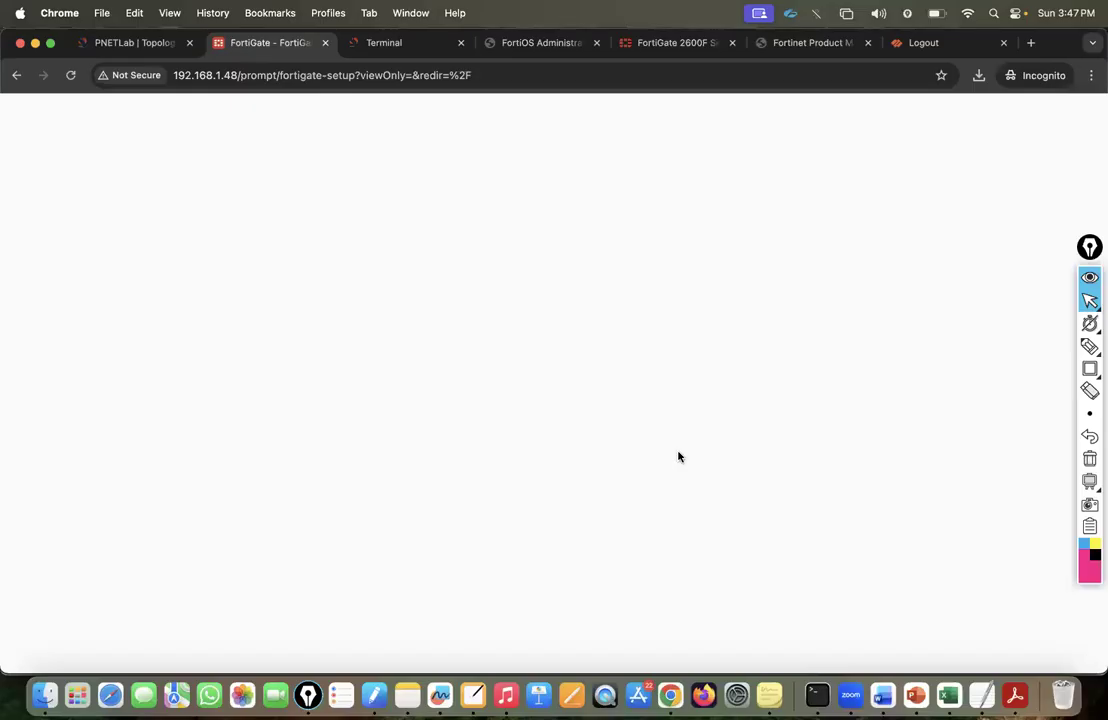
Postpone the setup wizard and dismiss the release overview to reach the Status dashboard.
{"action": "left_click", "coordinate": [611, 465]}
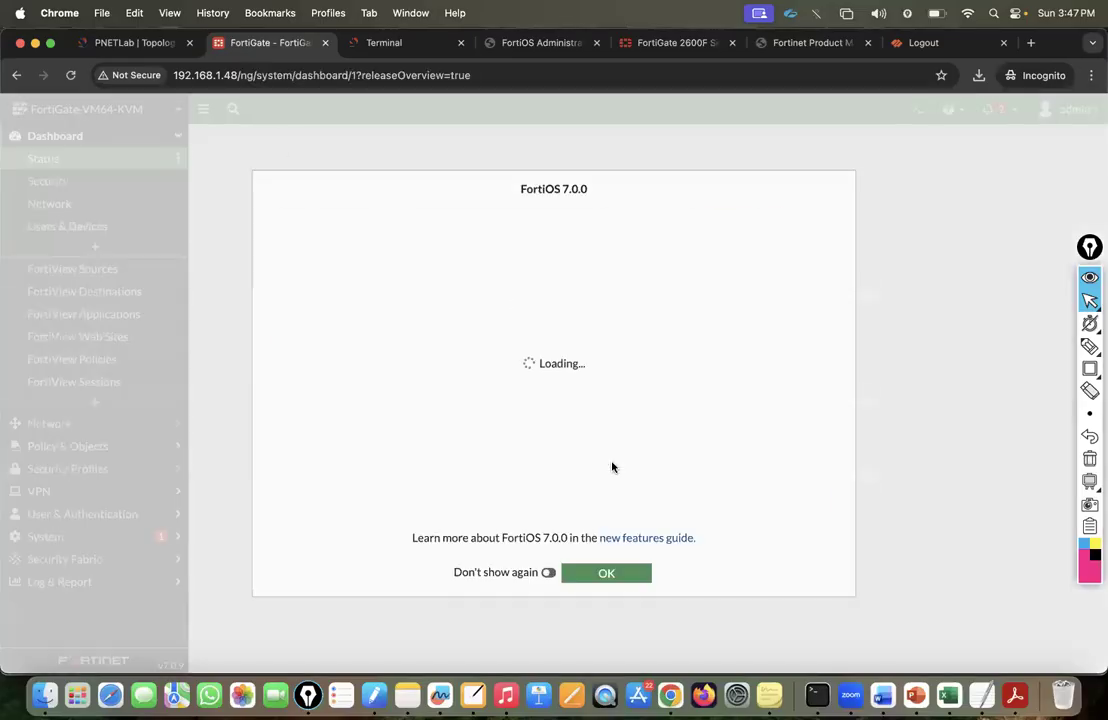
{"action": "left_click", "coordinate": [612, 577]}
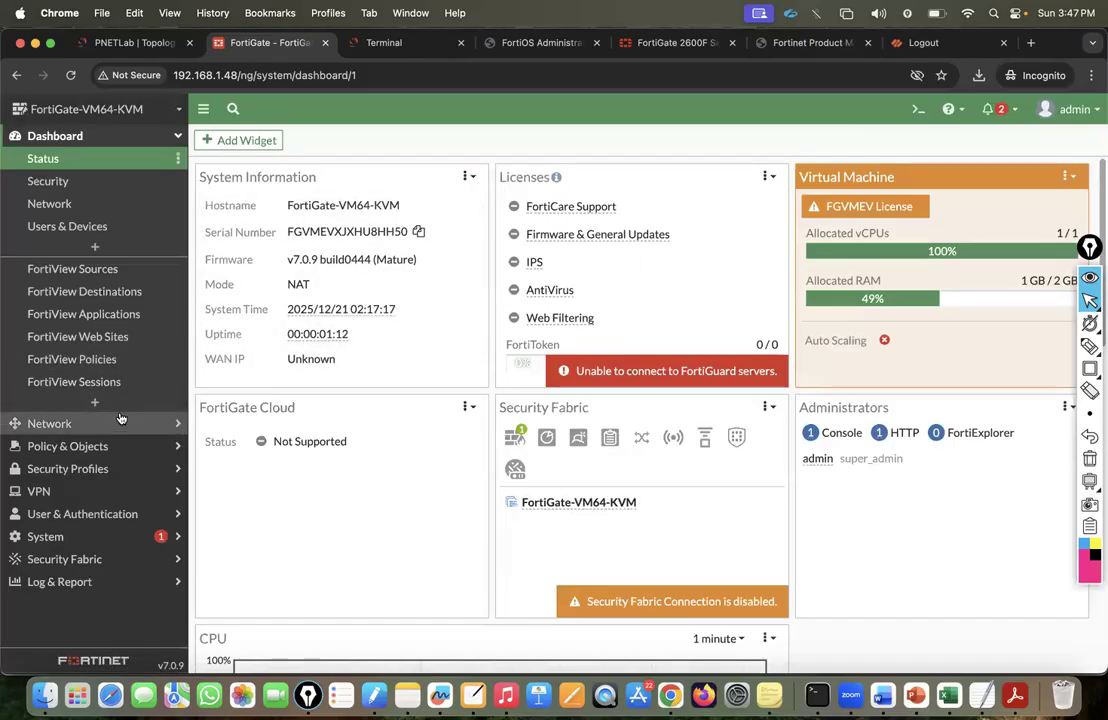
{"action": "left_click", "coordinate": [1088, 278]}
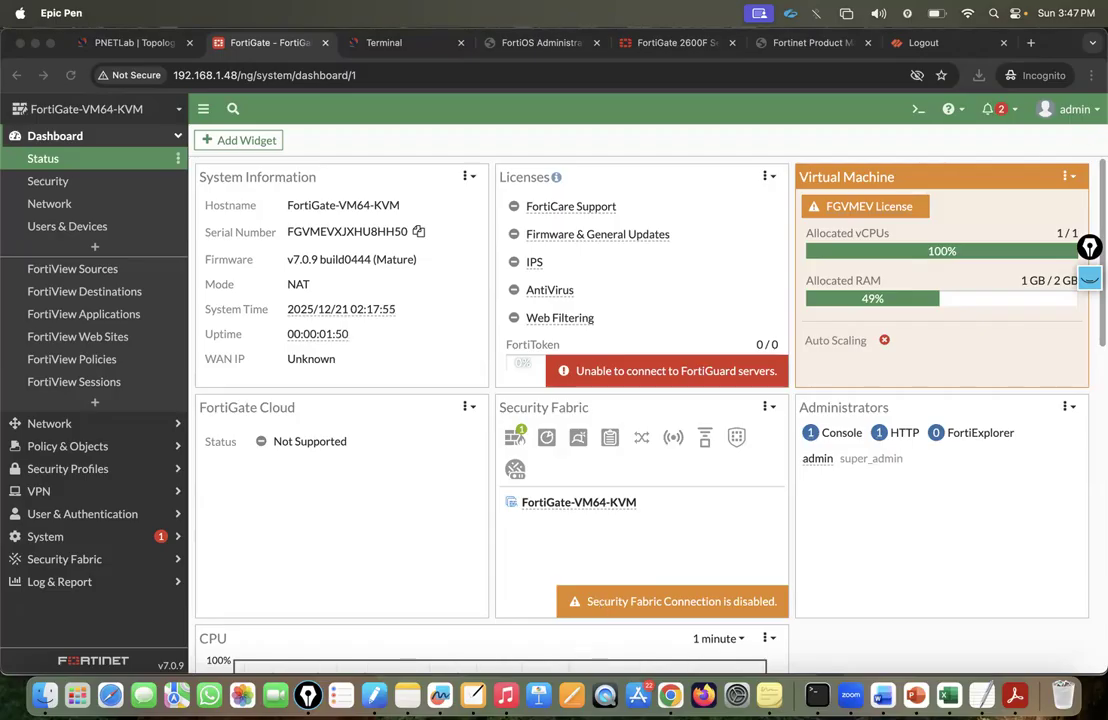
{"action": "left_click", "coordinate": [1078, 112]}
{"action": "left_click", "coordinate": [1078, 112]}
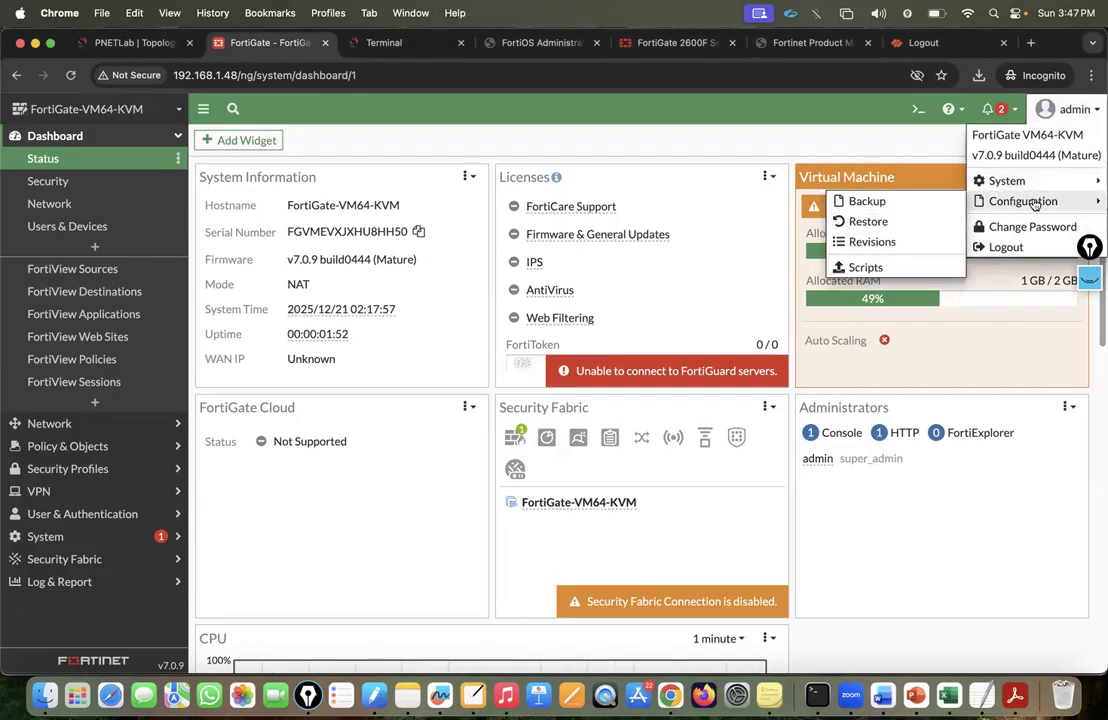
{"action": "left_click", "coordinate": [66, 447]}
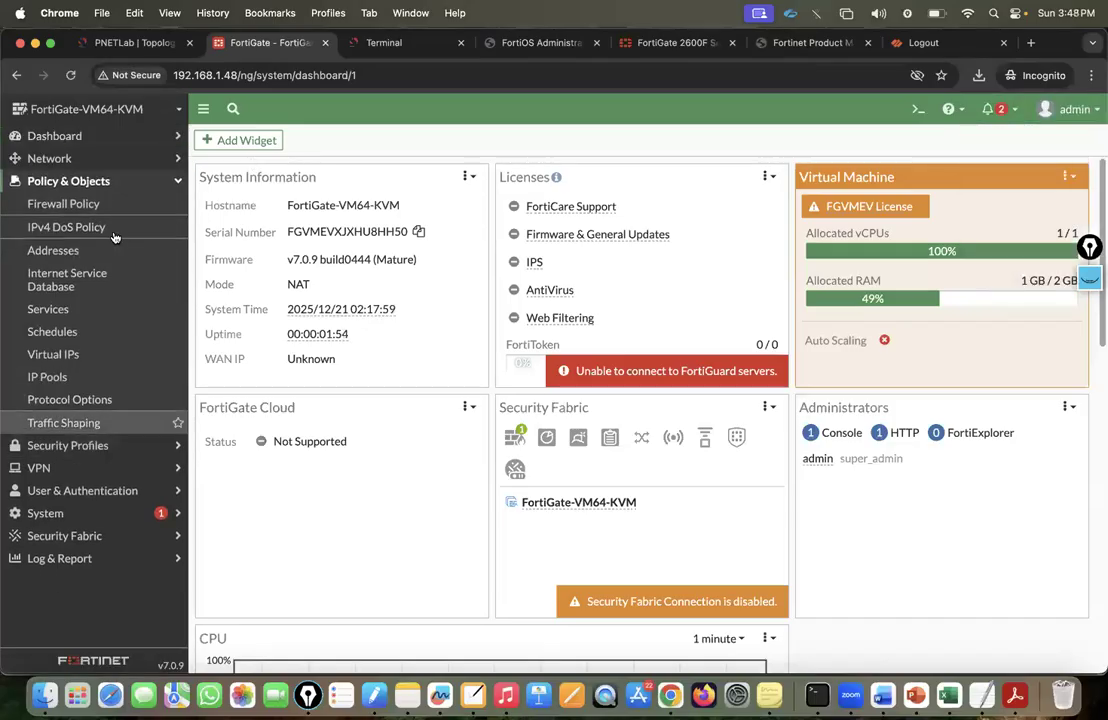
Check the Firewall Policy list shows both VLAN10/VLAN20 policies back, then show the Configuration menu.
{"action": "left_click", "coordinate": [52, 203]}
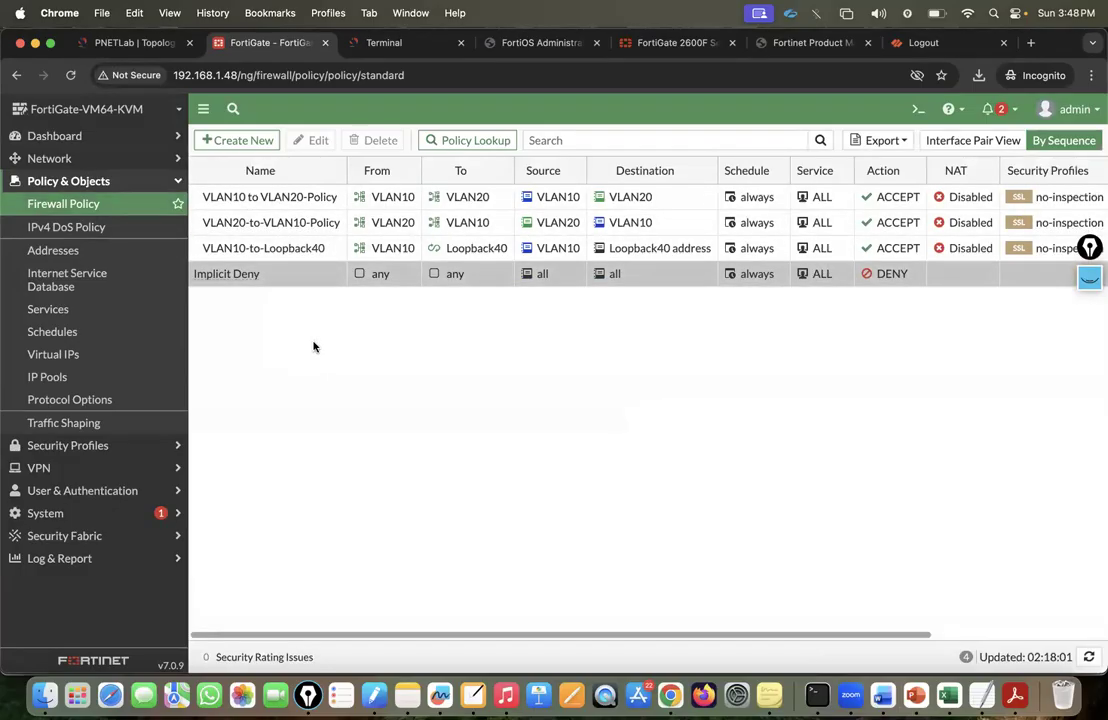
{"action": "left_click", "coordinate": [1068, 110]}
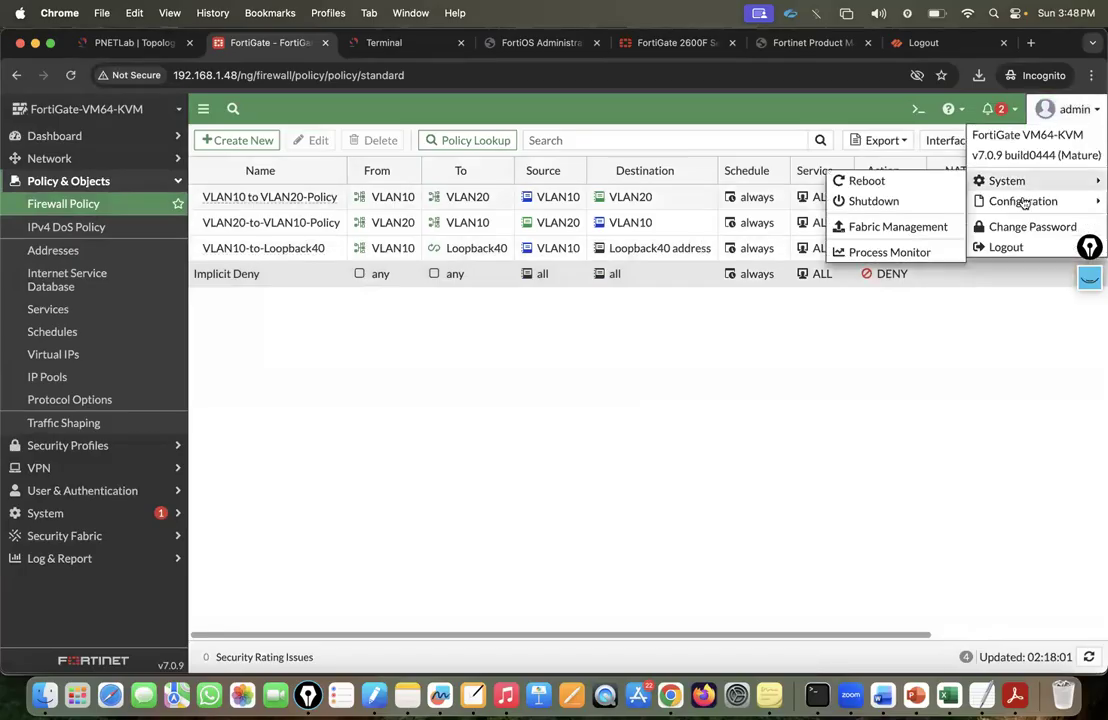
{"action": "mouse_move", "coordinate": [1025, 202]}
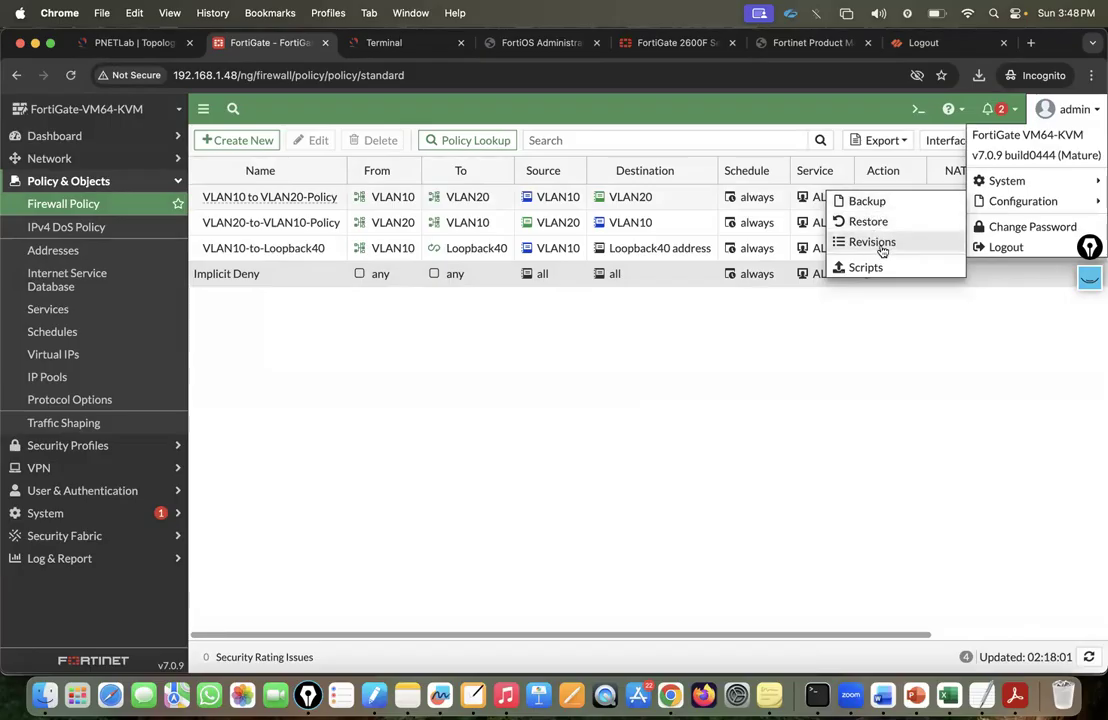
Save a configuration revision with the comment 'GuiNet-Lab-1st-Revision'.
{"action": "left_click", "coordinate": [878, 244]}
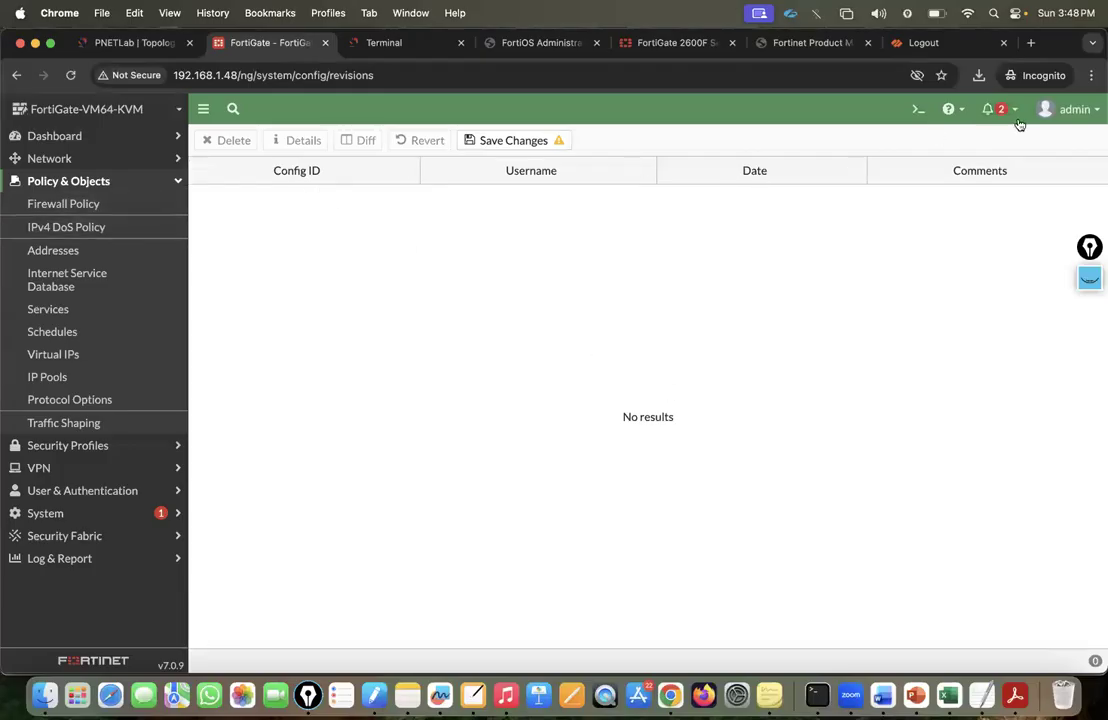
{"action": "left_click", "coordinate": [1075, 109]}
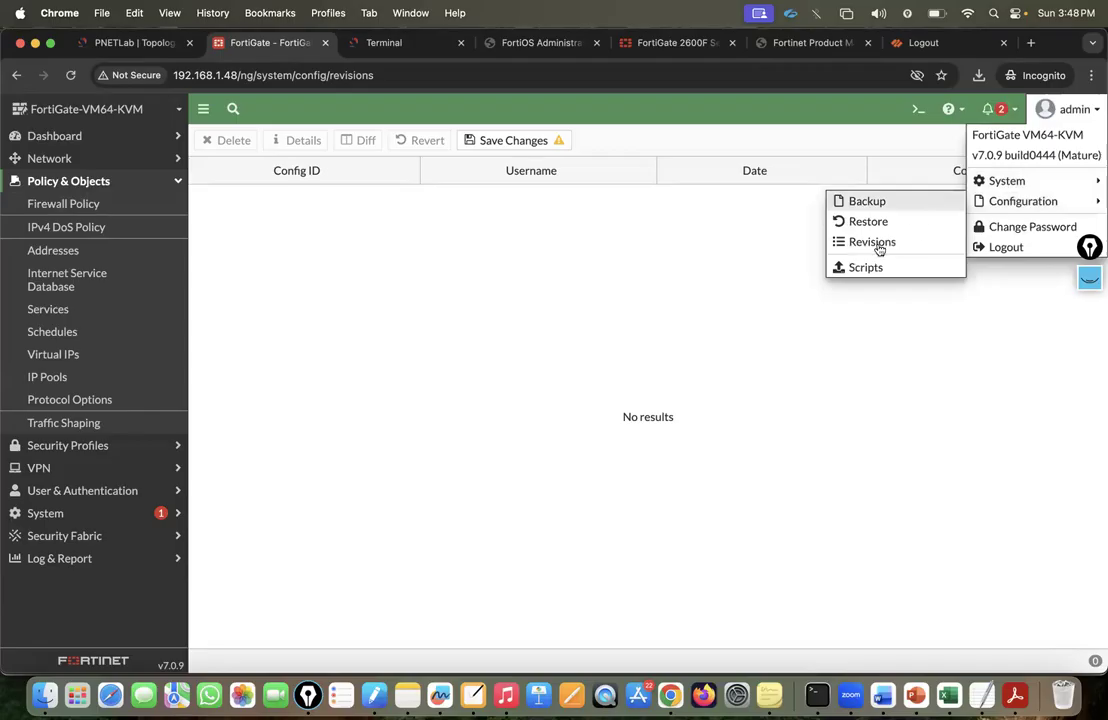
{"action": "left_click", "coordinate": [878, 243]}
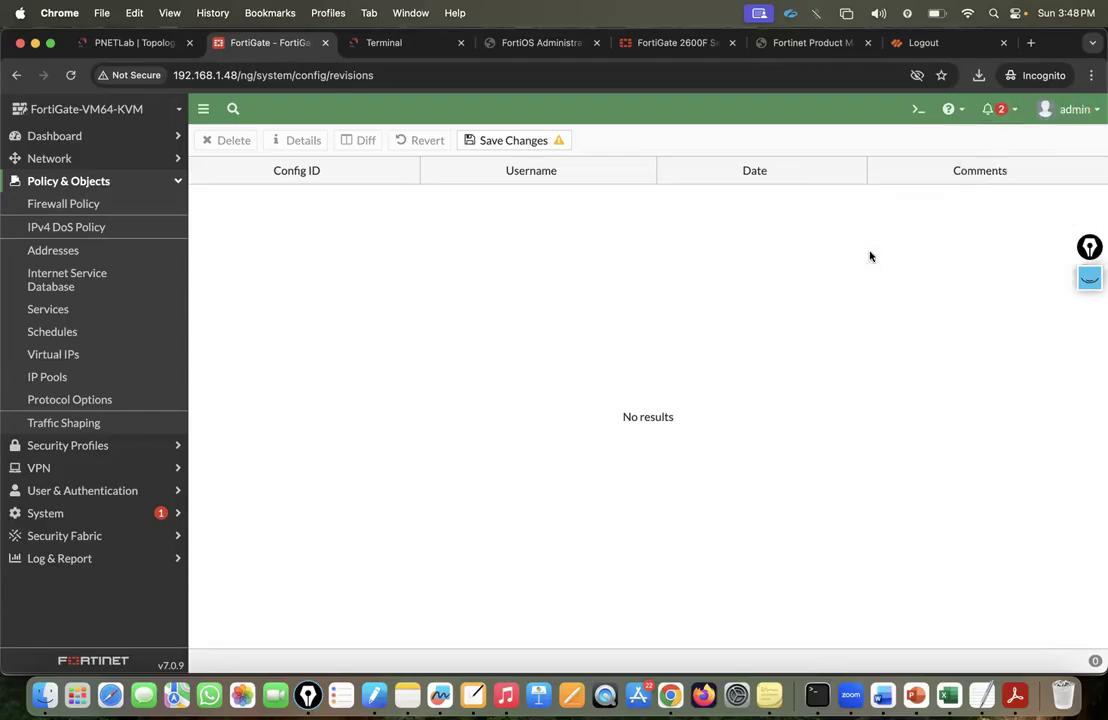
{"action": "left_click", "coordinate": [519, 141]}
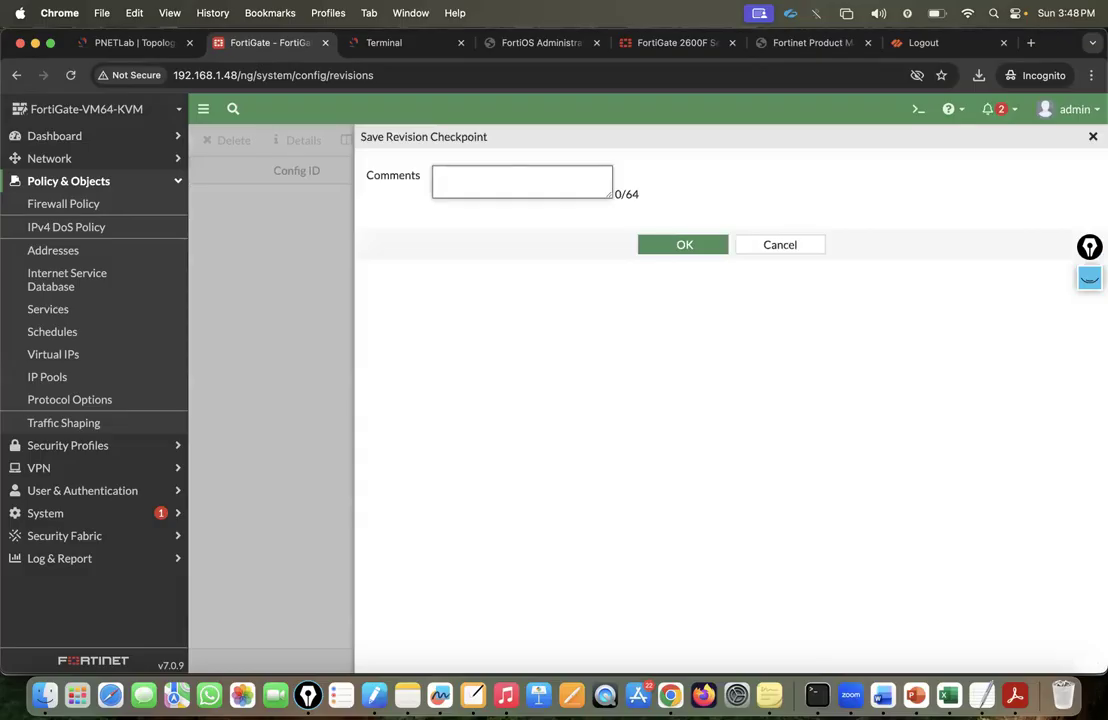
{"action": "type", "text": "GuiNet-Lab-1st-Revision"}
{"action": "left_click", "coordinate": [660, 231]}
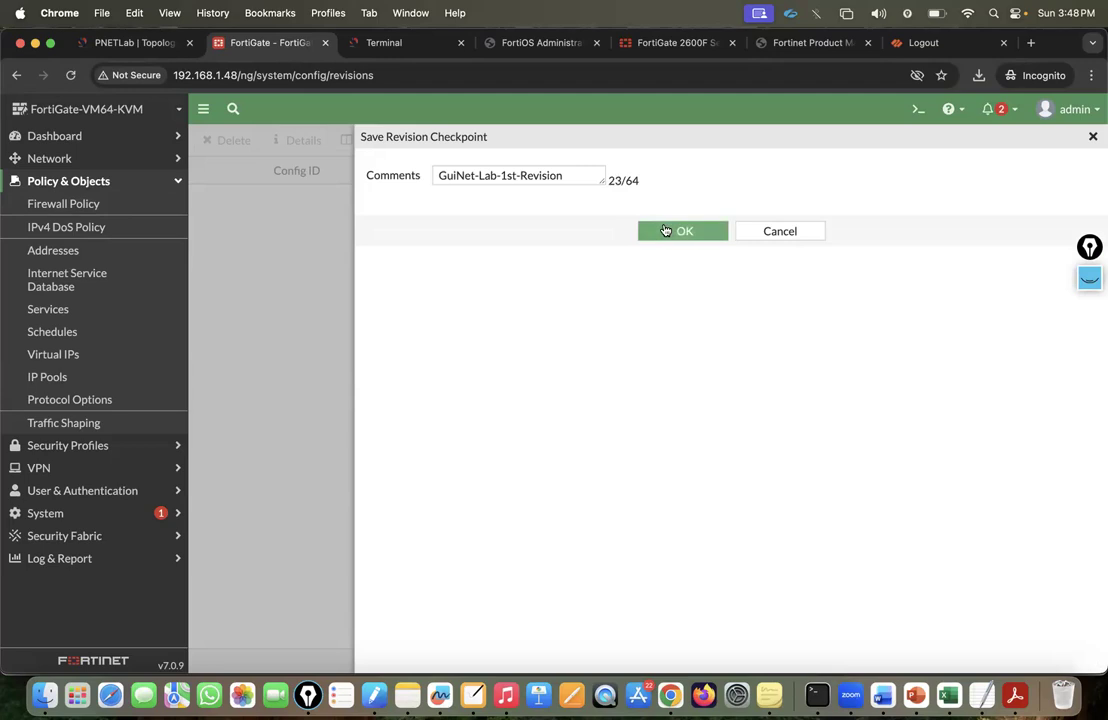
{"action": "left_click", "coordinate": [676, 234]}
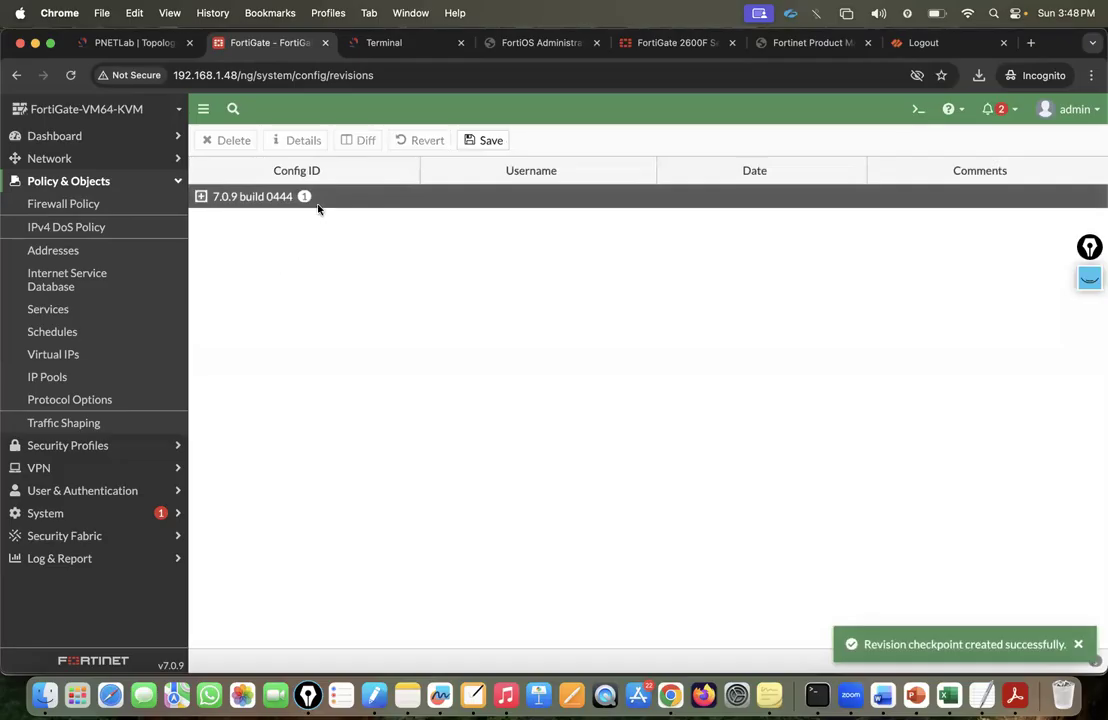
Expand the 7.0.9 build 0444 revision group, then return to the Firewall Policy list.
{"action": "left_click", "coordinate": [300, 197]}
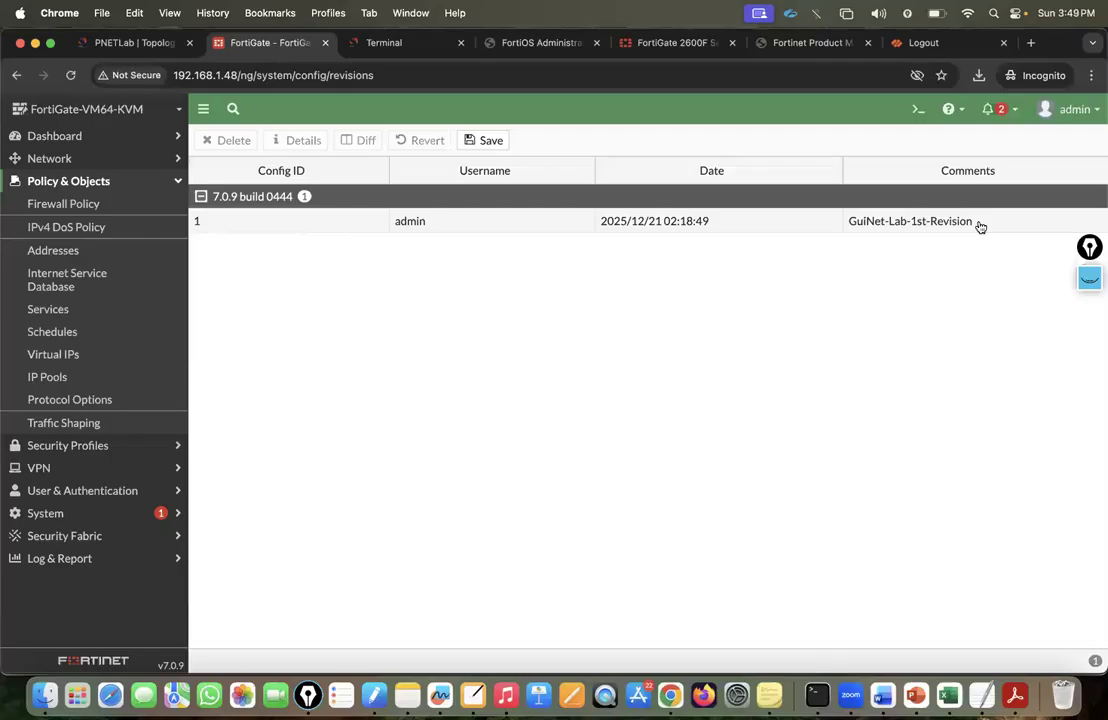
{"action": "left_click", "coordinate": [1065, 109]}
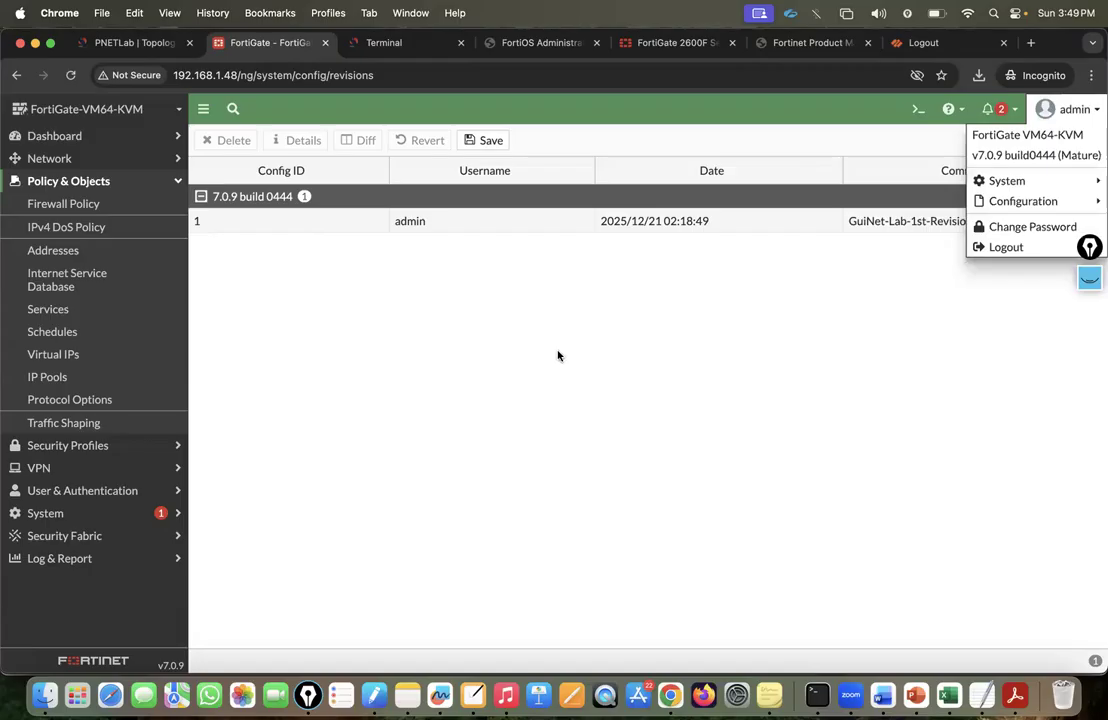
{"action": "left_click", "coordinate": [88, 204]}
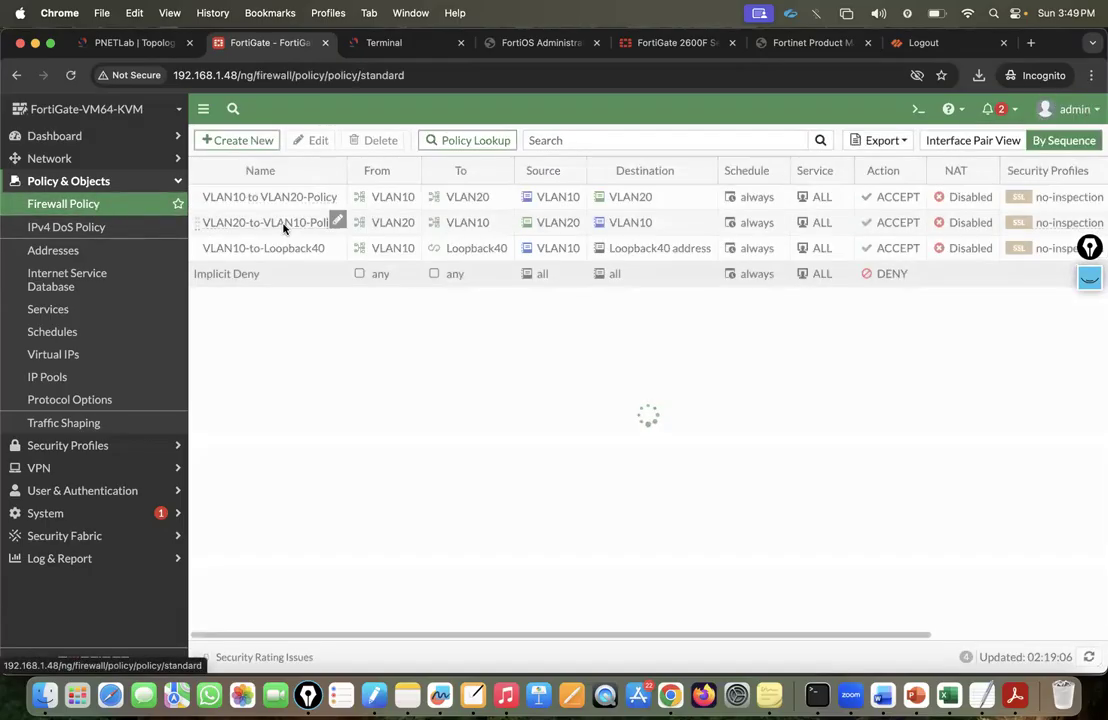
Delete the VLAN10 to VLAN20-Policy, VLAN20-to-VLAN10-Policy and VLAN10-to-Loopback40 firewall policies.
{"action": "left_click", "coordinate": [240, 197]}
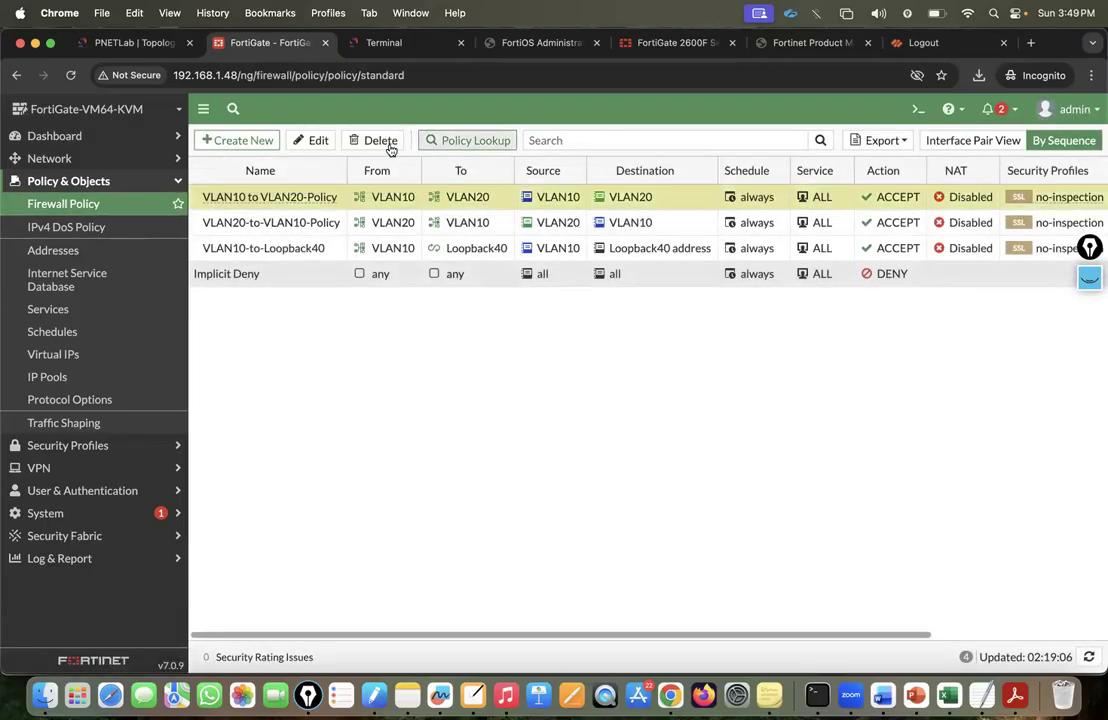
{"action": "left_click", "coordinate": [380, 140]}
{"action": "left_click", "coordinate": [852, 658]}
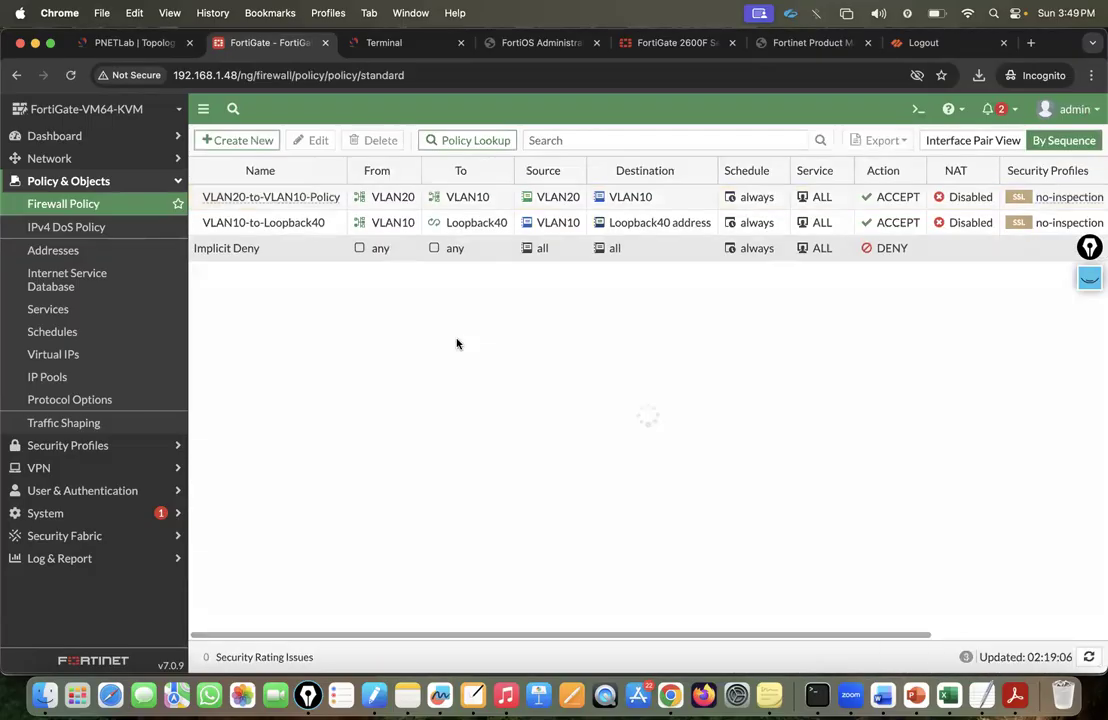
{"action": "left_click", "coordinate": [205, 196]}
{"action": "left_click", "coordinate": [374, 140]}
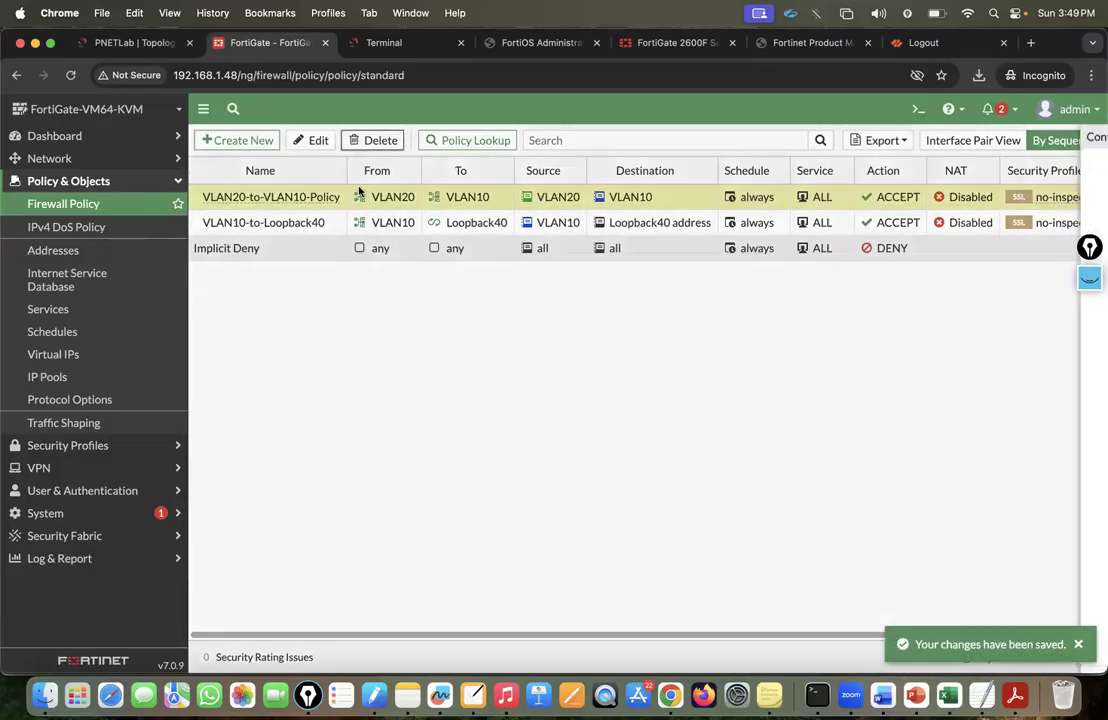
{"action": "left_click", "coordinate": [872, 658]}
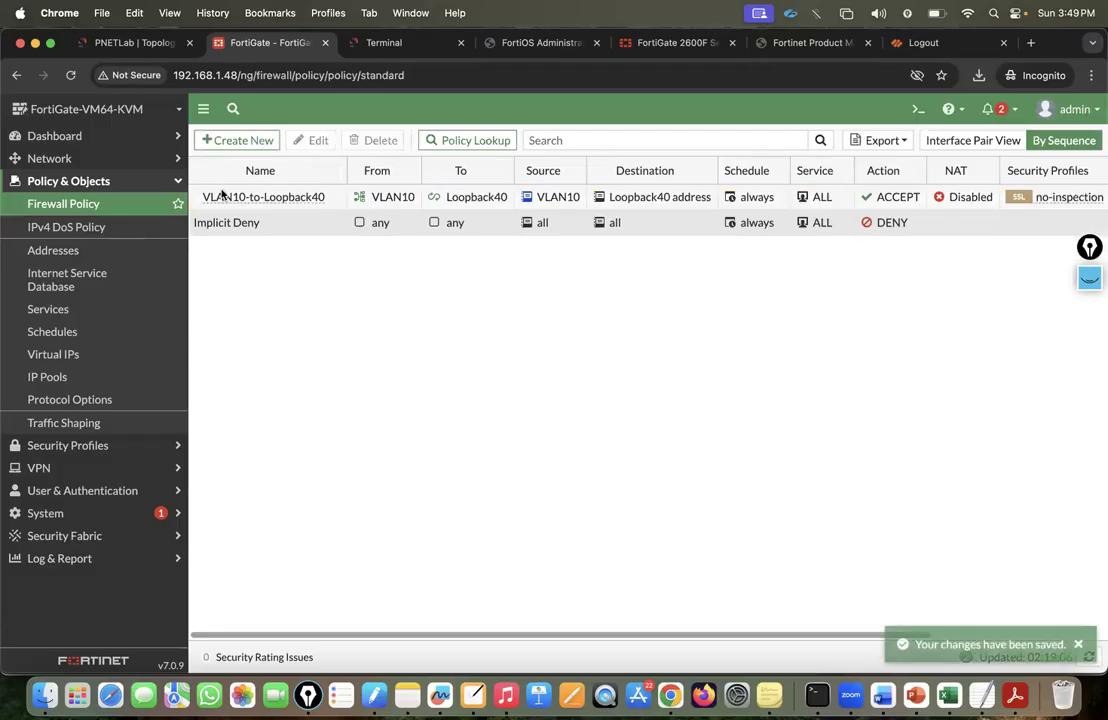
{"action": "left_click", "coordinate": [197, 197]}
{"action": "left_click", "coordinate": [376, 140]}
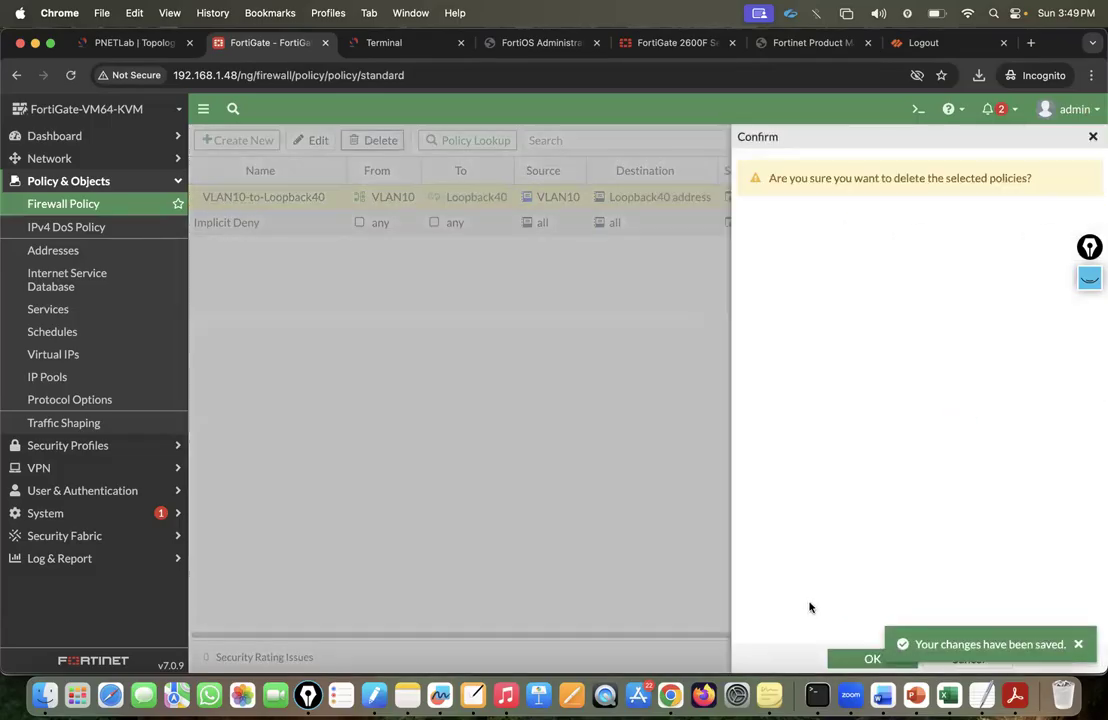
{"action": "left_click", "coordinate": [850, 658]}
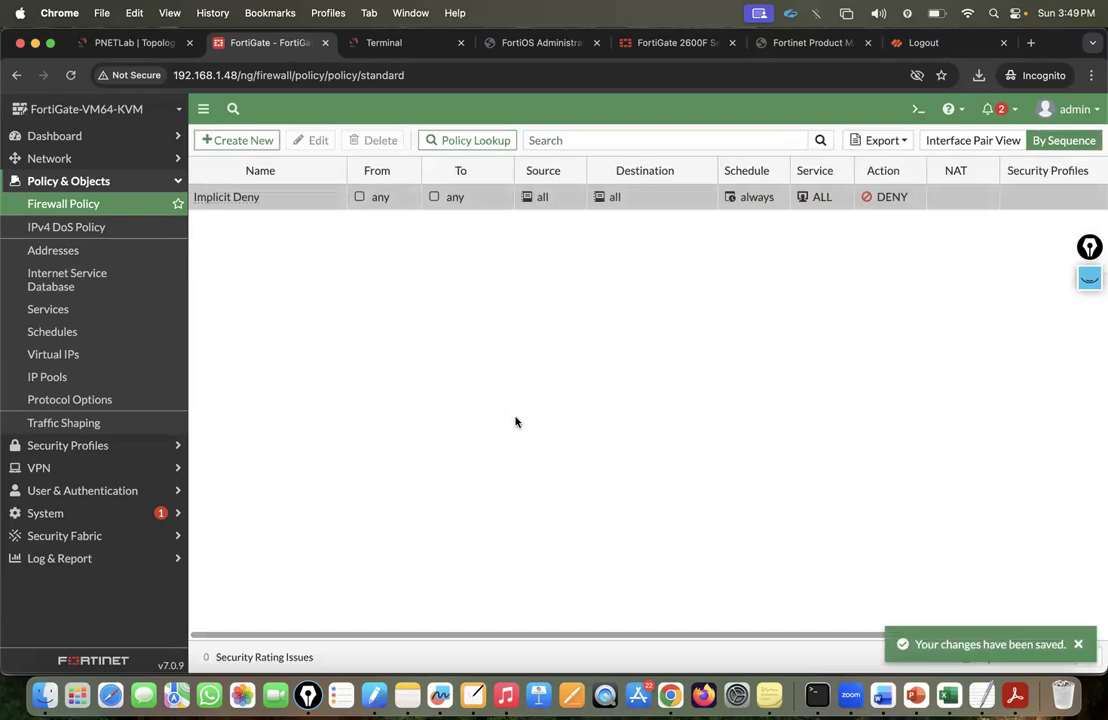
{"action": "left_click", "coordinate": [1068, 109]}
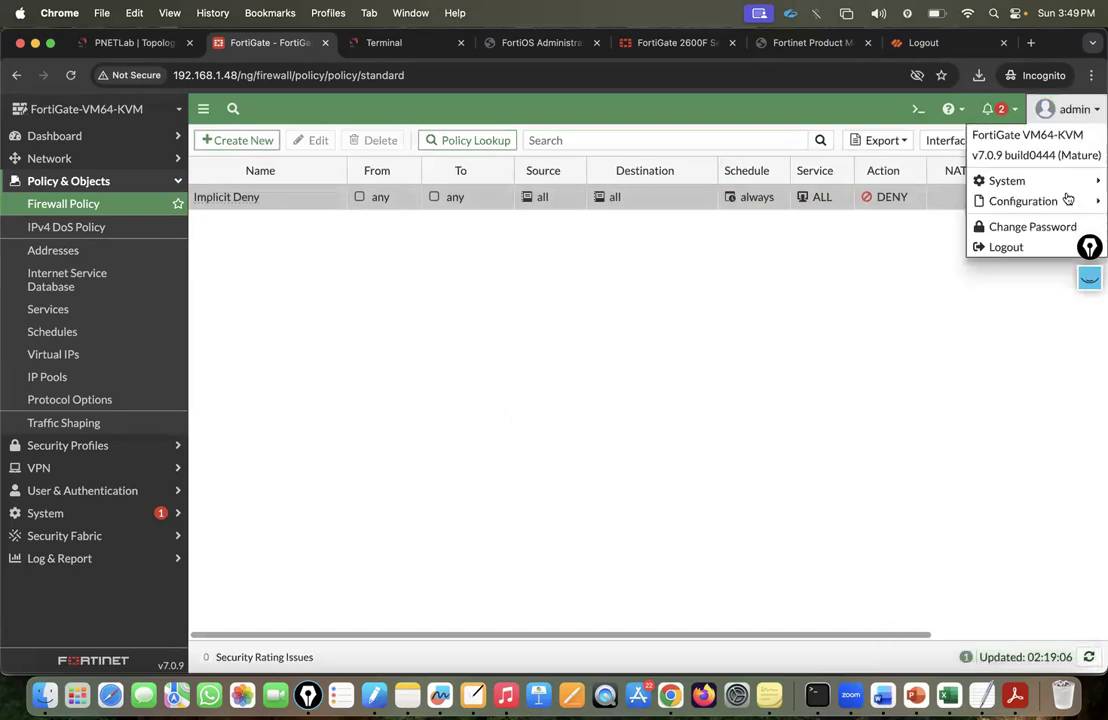
Revert the firewall to revision 1, GuiNet-Lab-1st-Revision, accepting the reboot warning.
{"action": "mouse_move", "coordinate": [997, 201]}
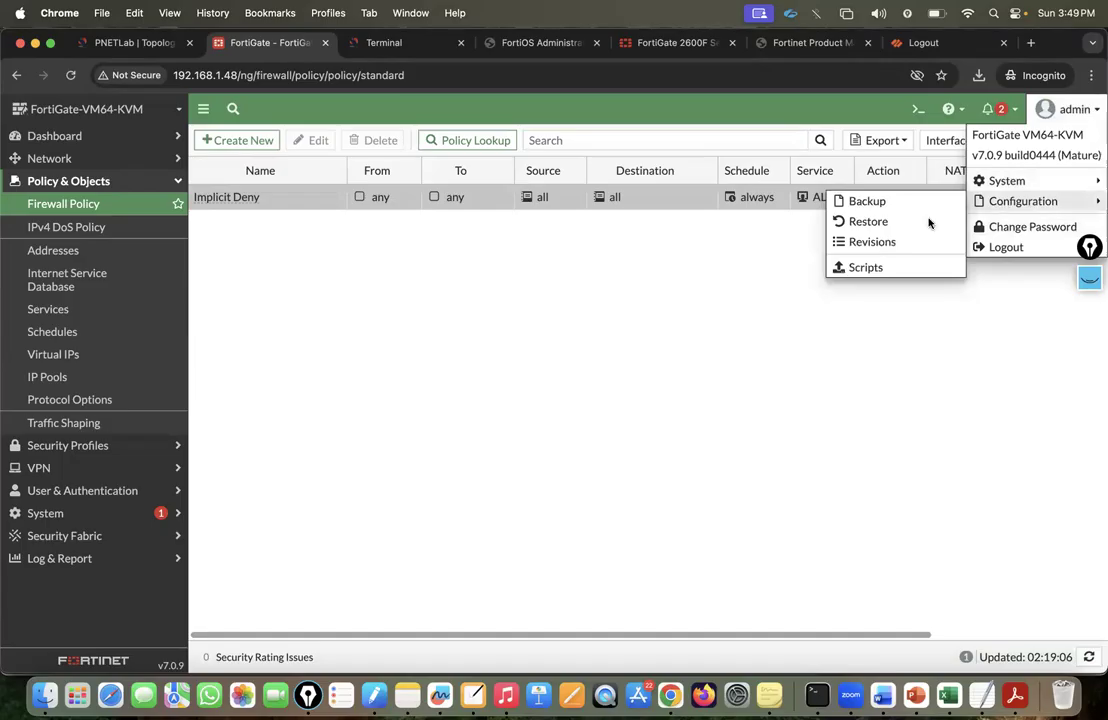
{"action": "left_click", "coordinate": [880, 242]}
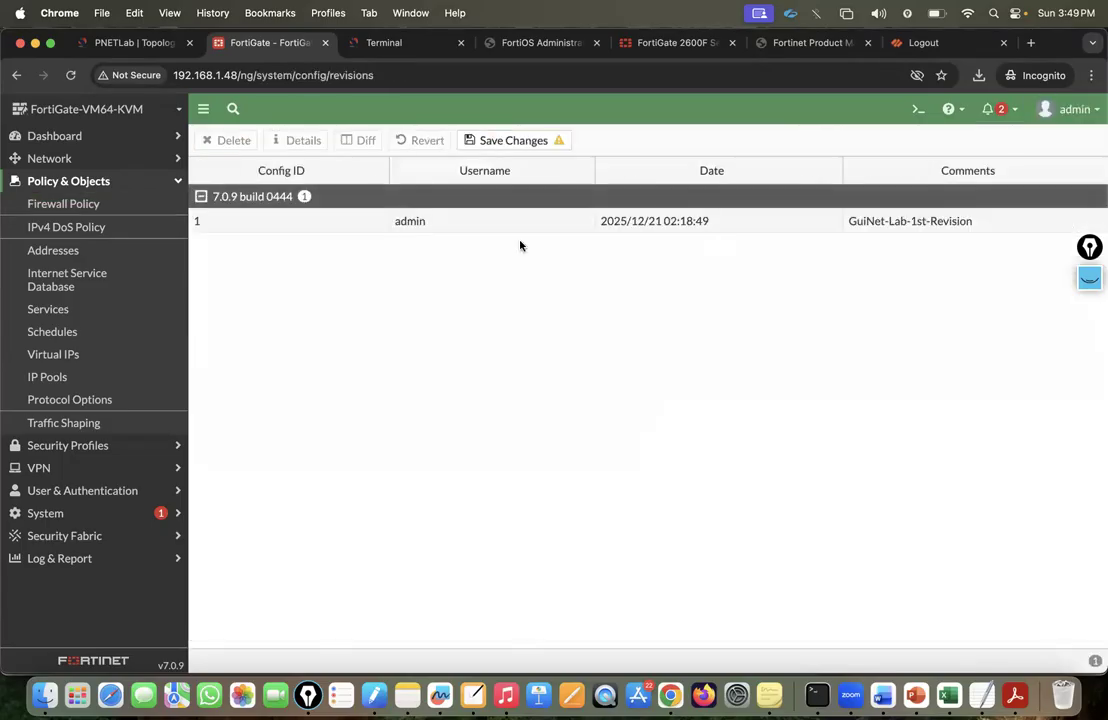
{"action": "left_click", "coordinate": [416, 222]}
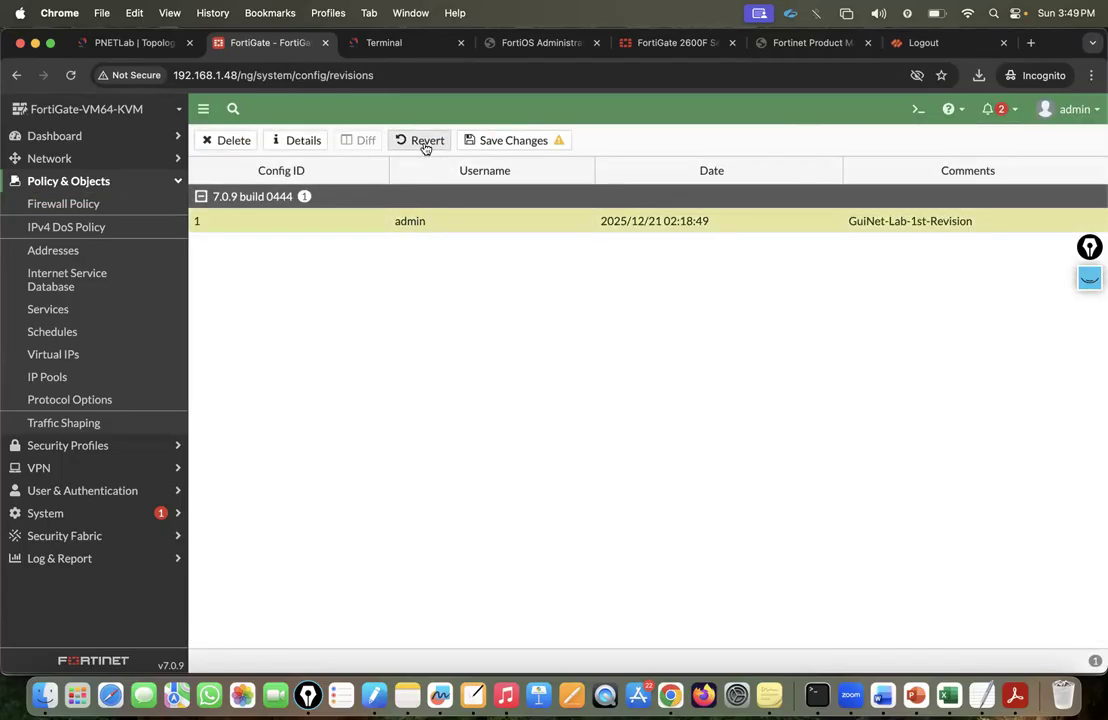
{"action": "left_click", "coordinate": [425, 143]}
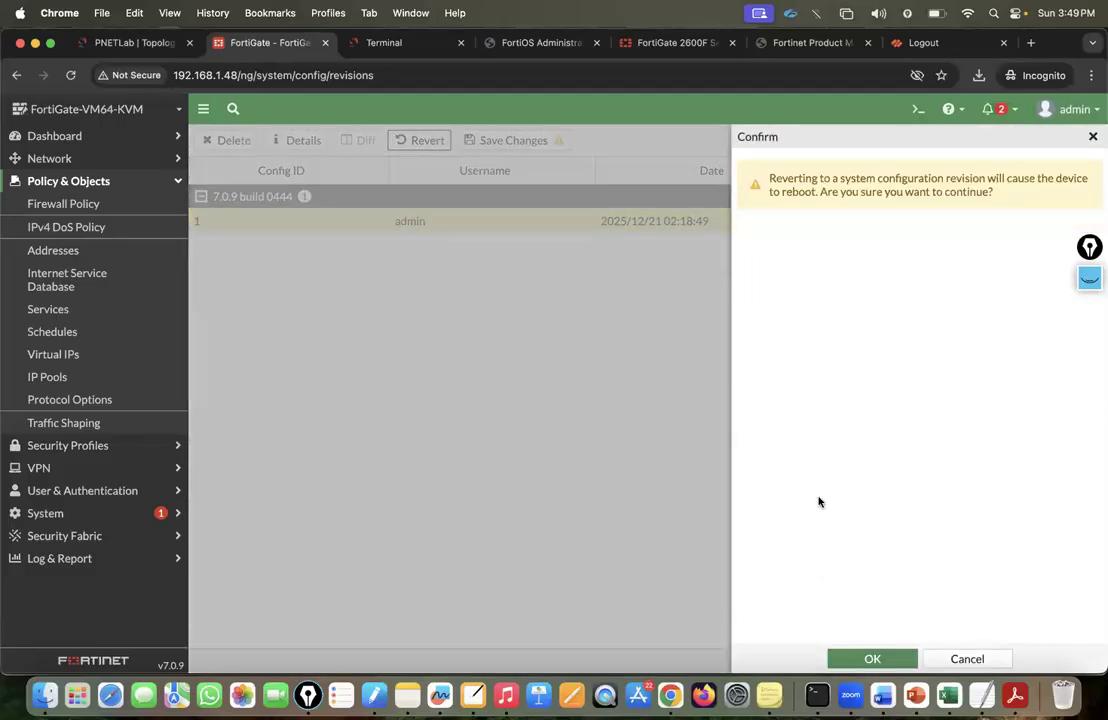
{"action": "left_click", "coordinate": [867, 648]}
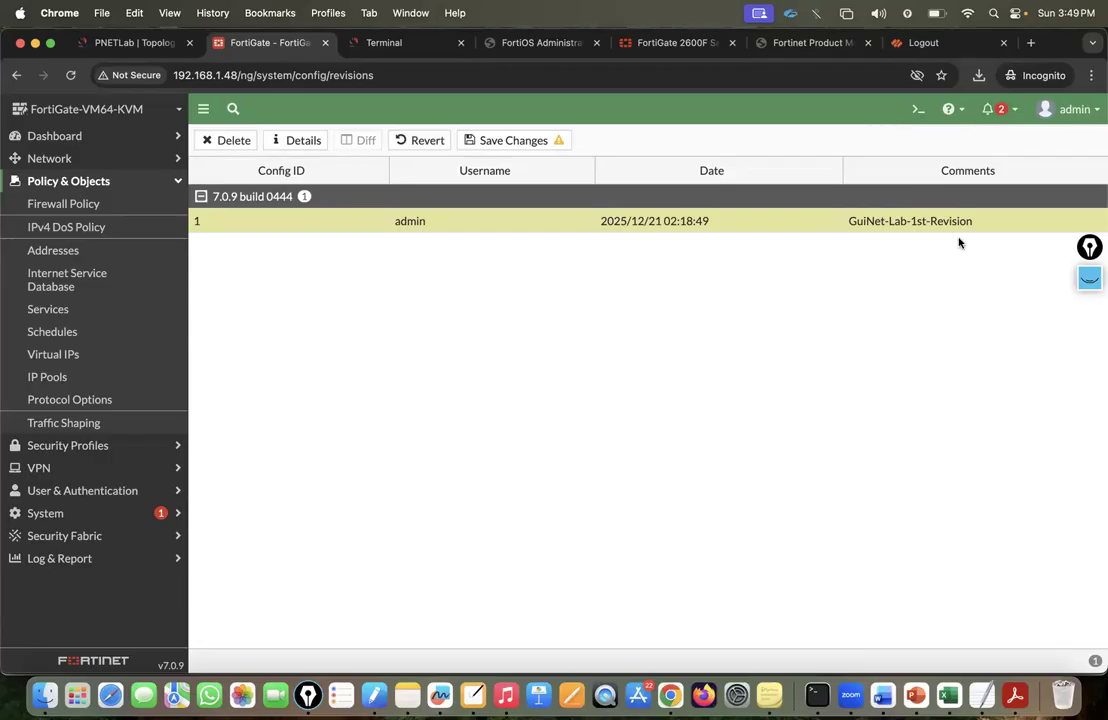
Bring up the FortiGate CLI console to watch the device reboot after the revert.
{"action": "left_click", "coordinate": [374, 42]}
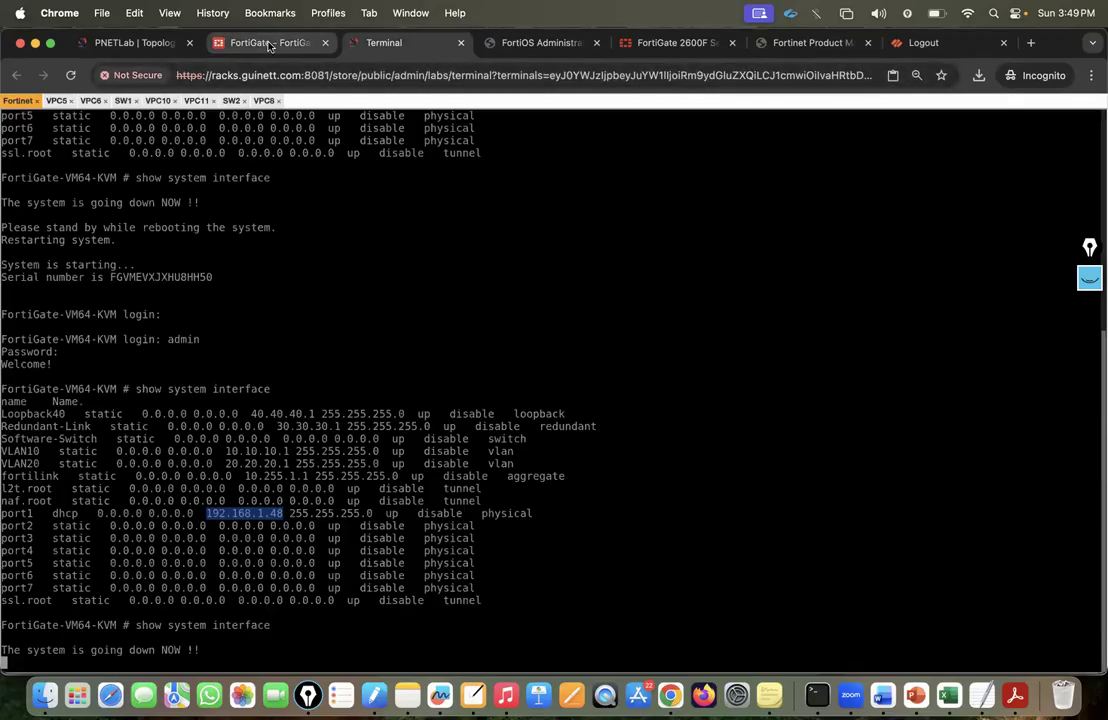
{"action": "left_click", "coordinate": [265, 42]}
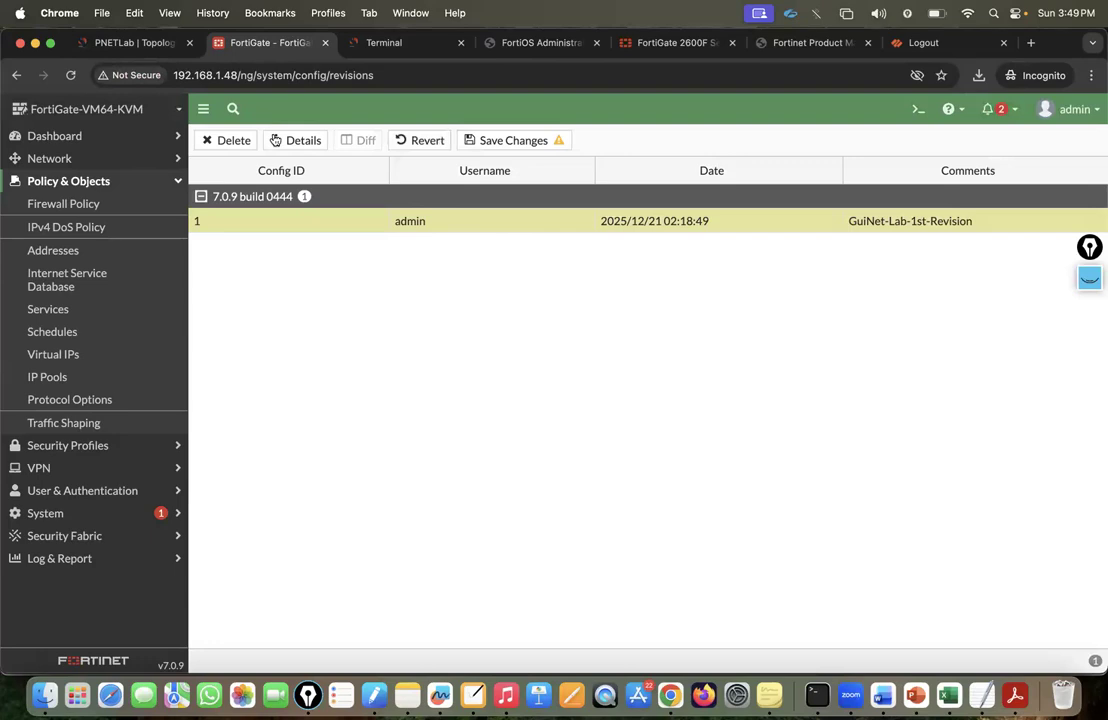
{"action": "left_click", "coordinate": [384, 44]}
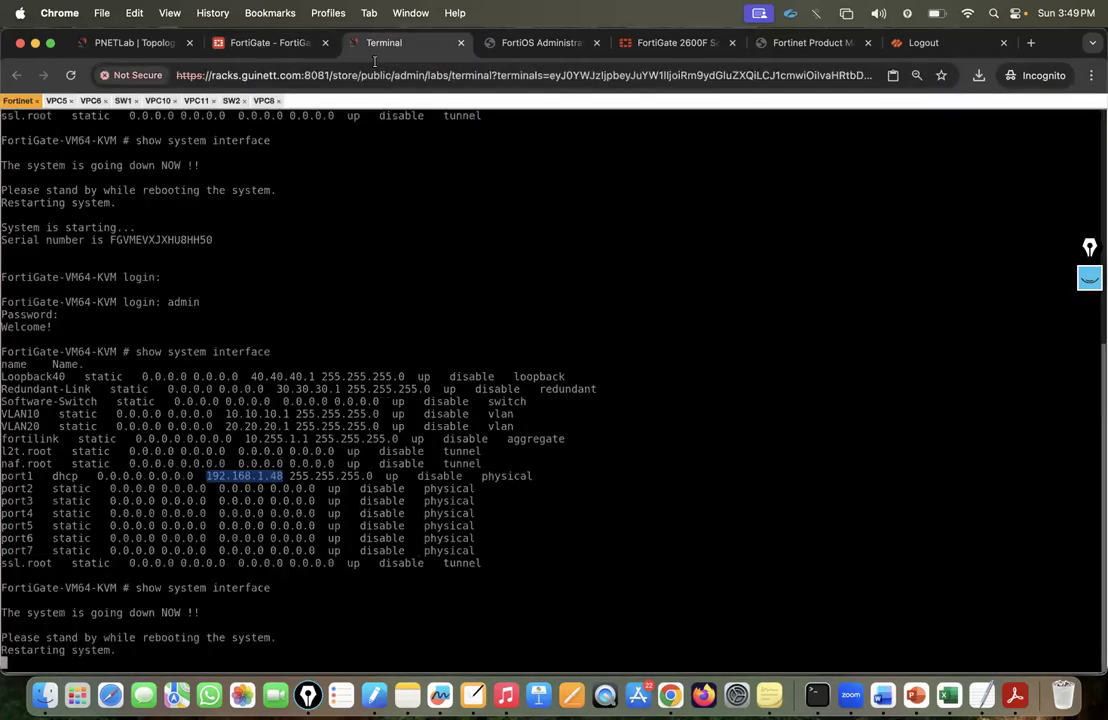
{"action": "left_click", "coordinate": [250, 387]}
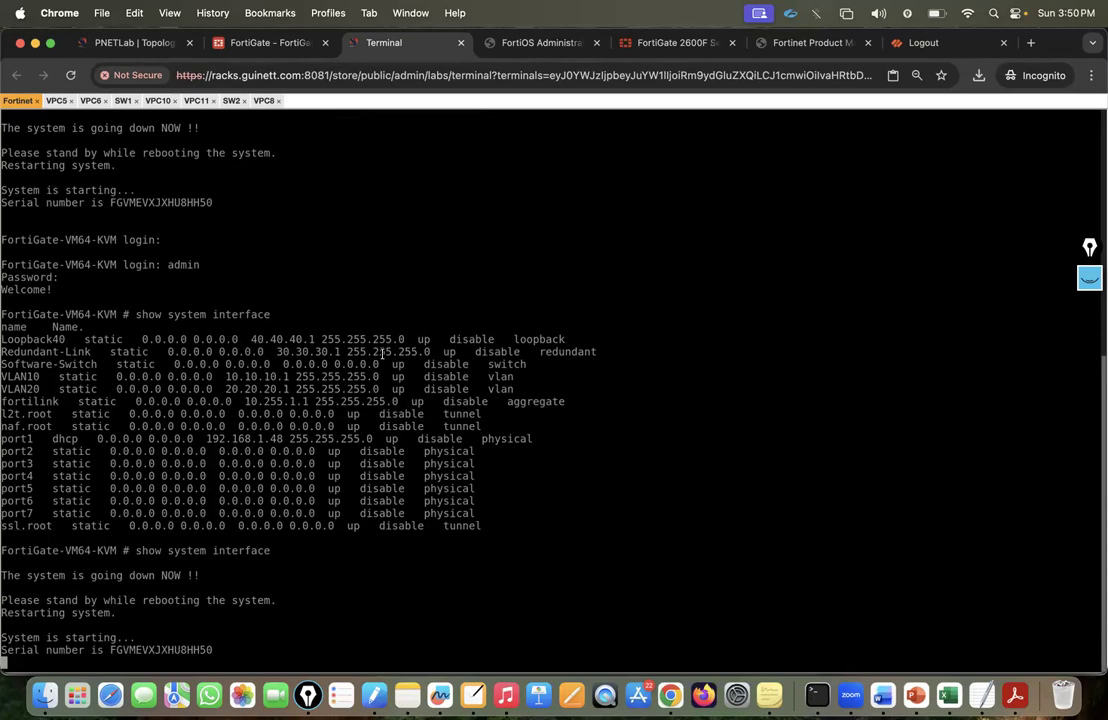
Log in to the console as admin and run 'show system interface'.
{"action": "type", "text": "admin"}
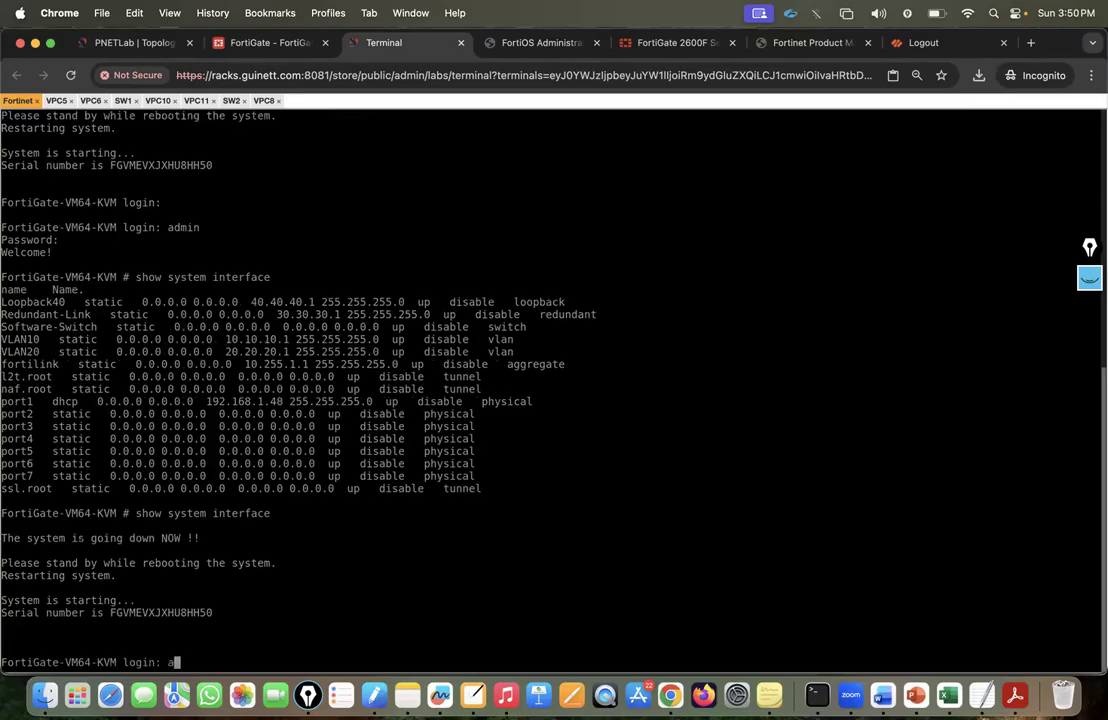
{"action": "key", "text": "Return"}
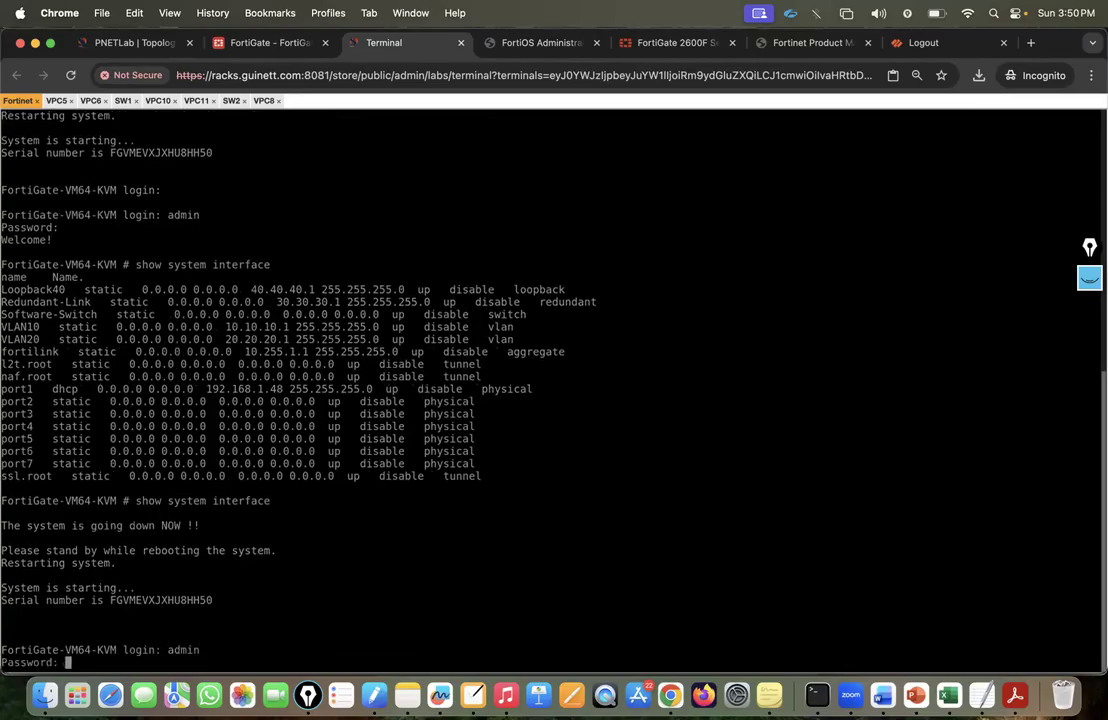
{"action": "key", "text": "Return"}
{"action": "type", "text": "show system interface"}
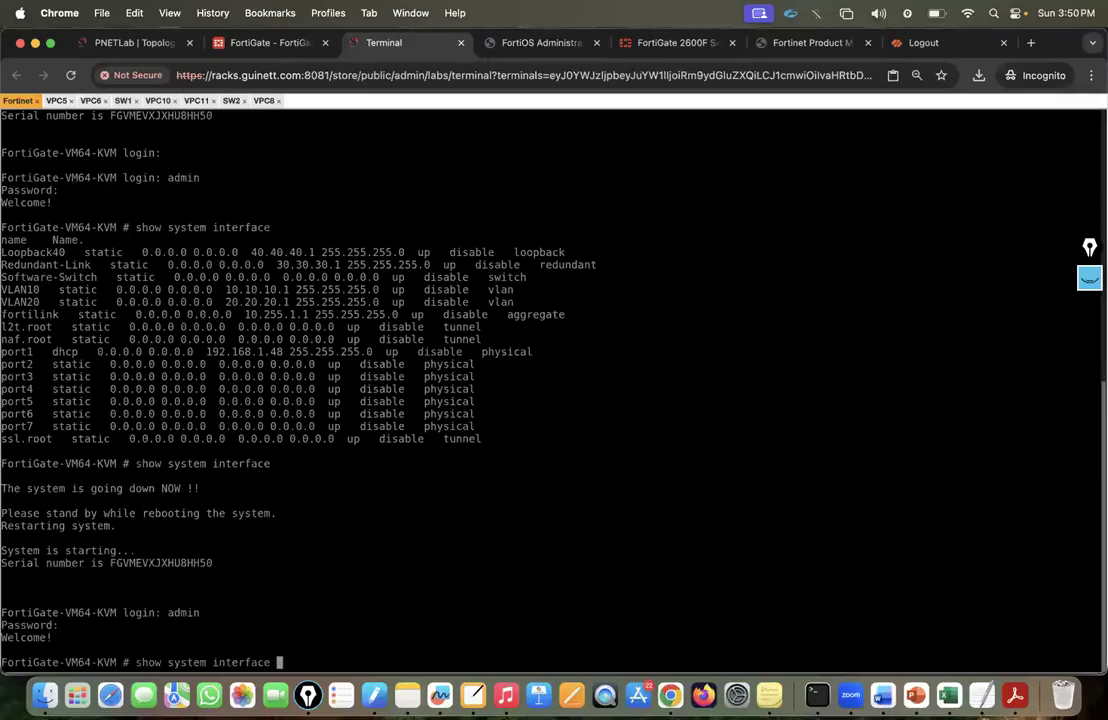
{"action": "key", "text": "Return"}
Rerun 'show system interface' several times, paging through the --More-- output.
{"action": "key", "text": "Up"}
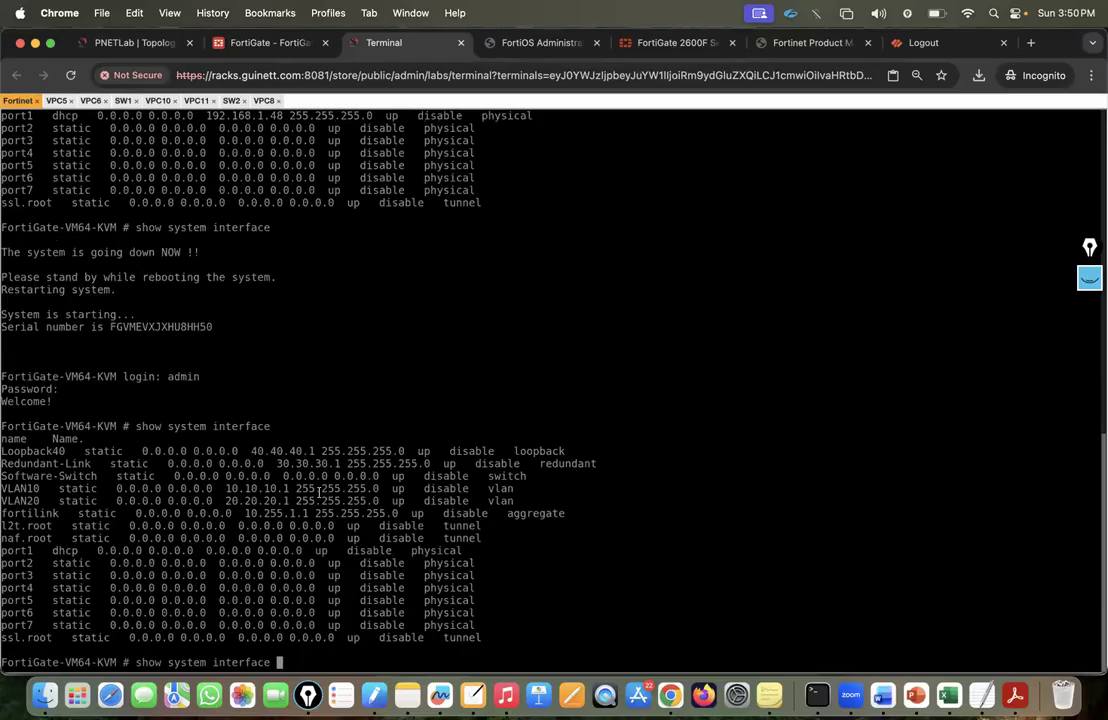
{"action": "key", "text": "Return"}
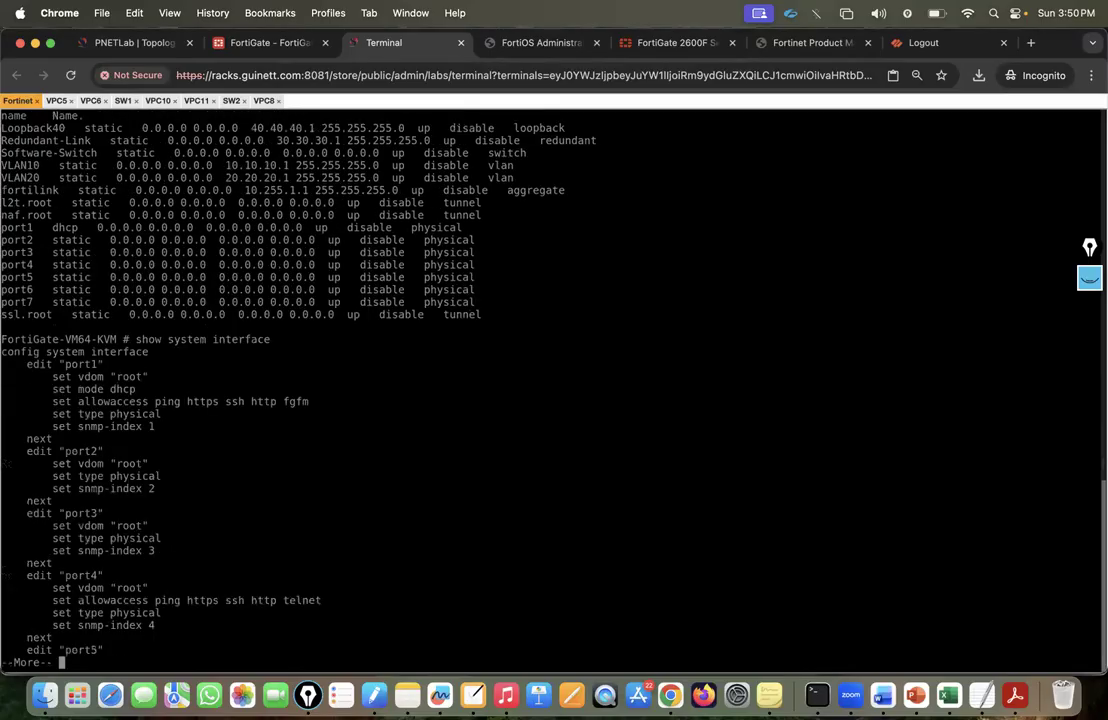
{"action": "key", "text": "q"}
{"action": "key", "text": "Up"}
{"action": "key", "text": "Return"}
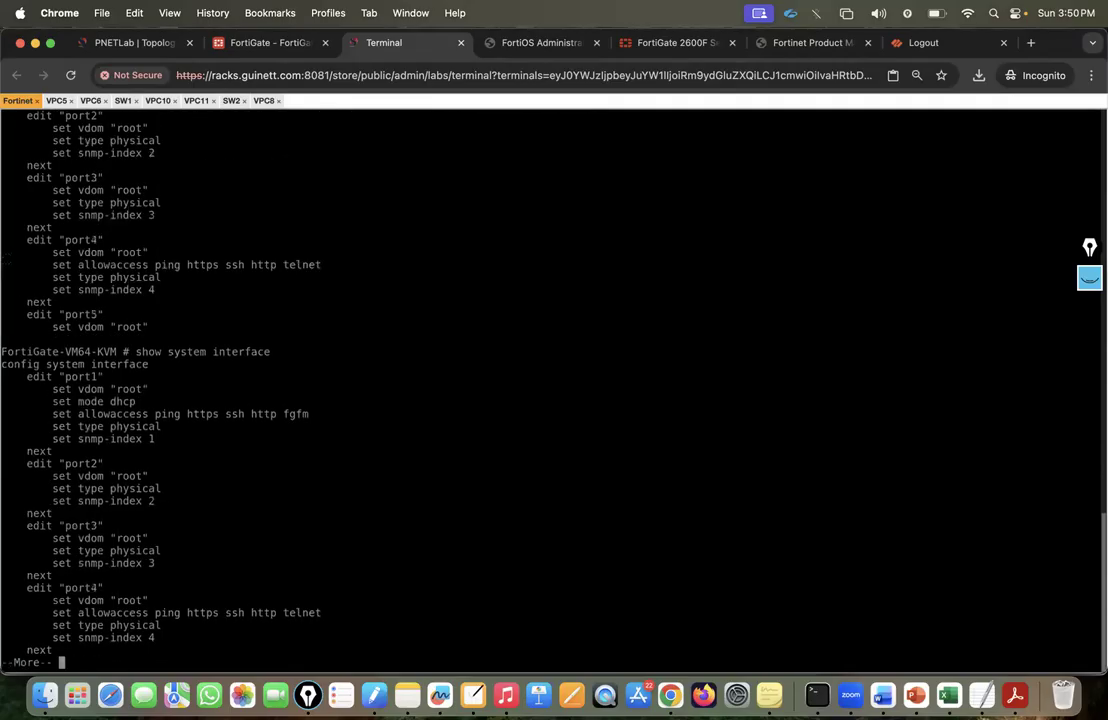
{"action": "key", "text": "space"}
{"action": "key", "text": "space"}
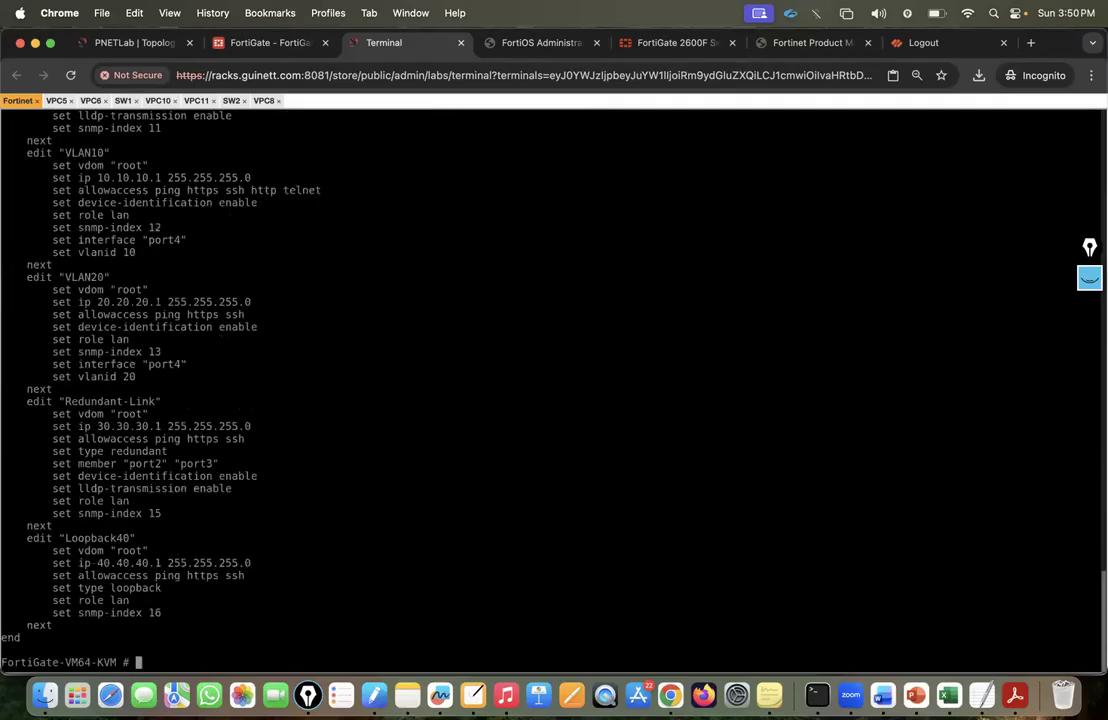
{"action": "key", "text": "Up"}
{"action": "key", "text": "Return"}
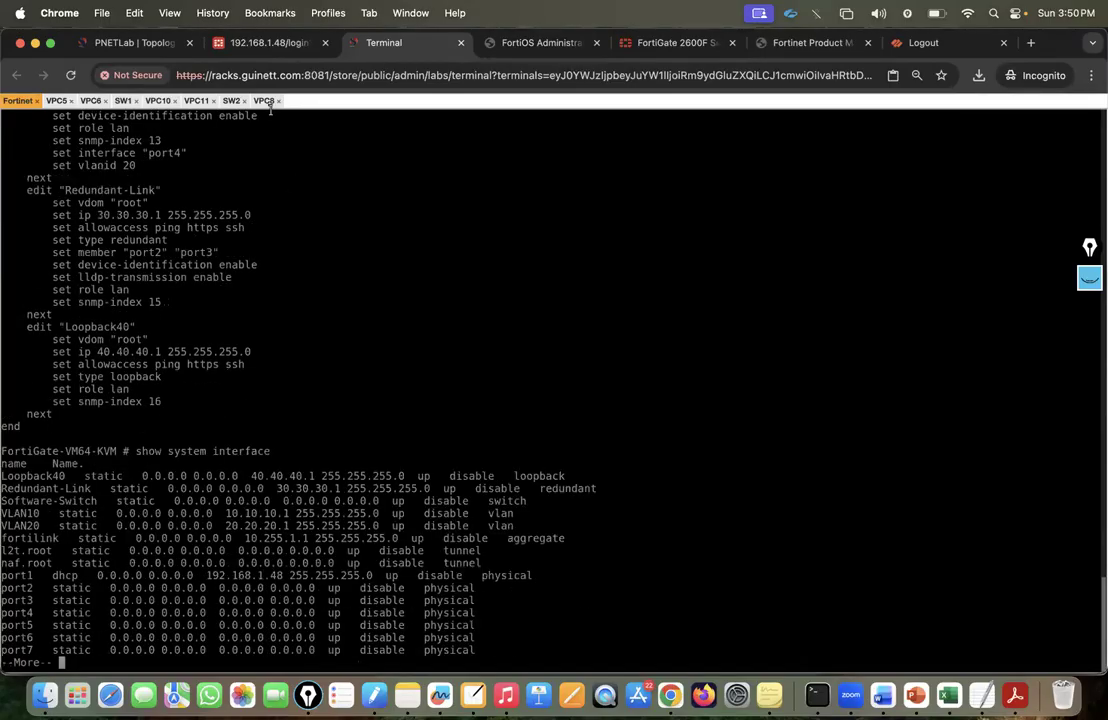
{"action": "left_click", "coordinate": [268, 42]}
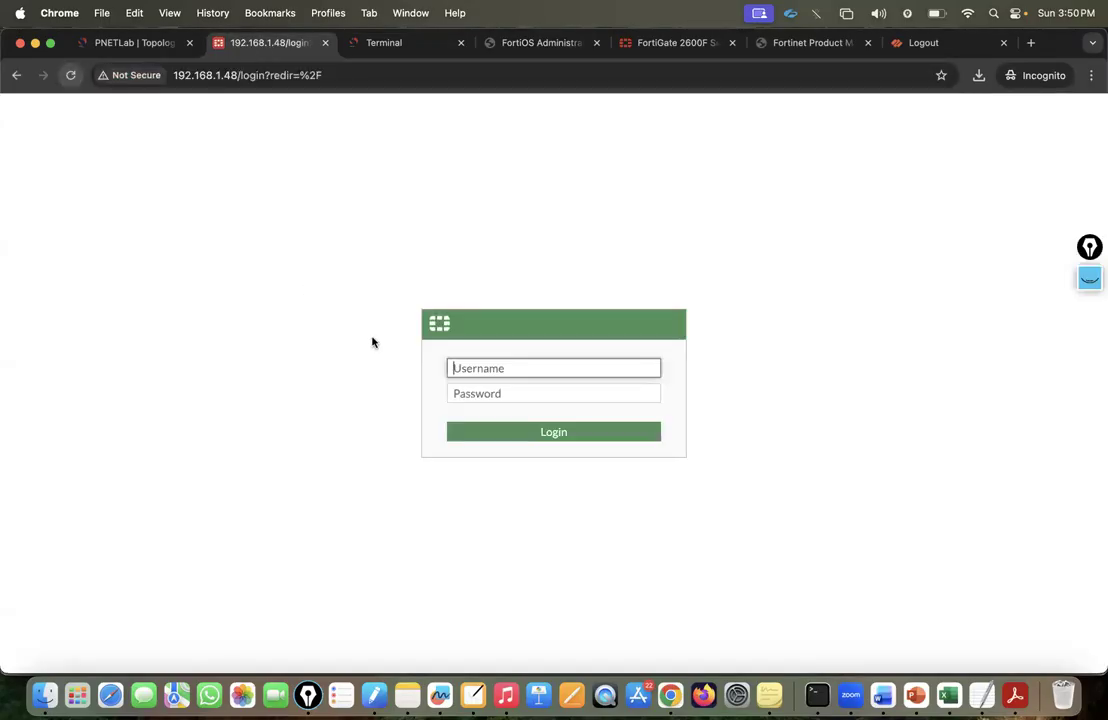
Sign in to the web GUI as admin, skipping FortiGate Setup and the FortiOS 7.0 overview.
{"action": "type", "text": "admin"}
{"action": "key", "text": "Tab"}
{"action": "type", "text": "admin"}
{"action": "key", "text": "Return"}
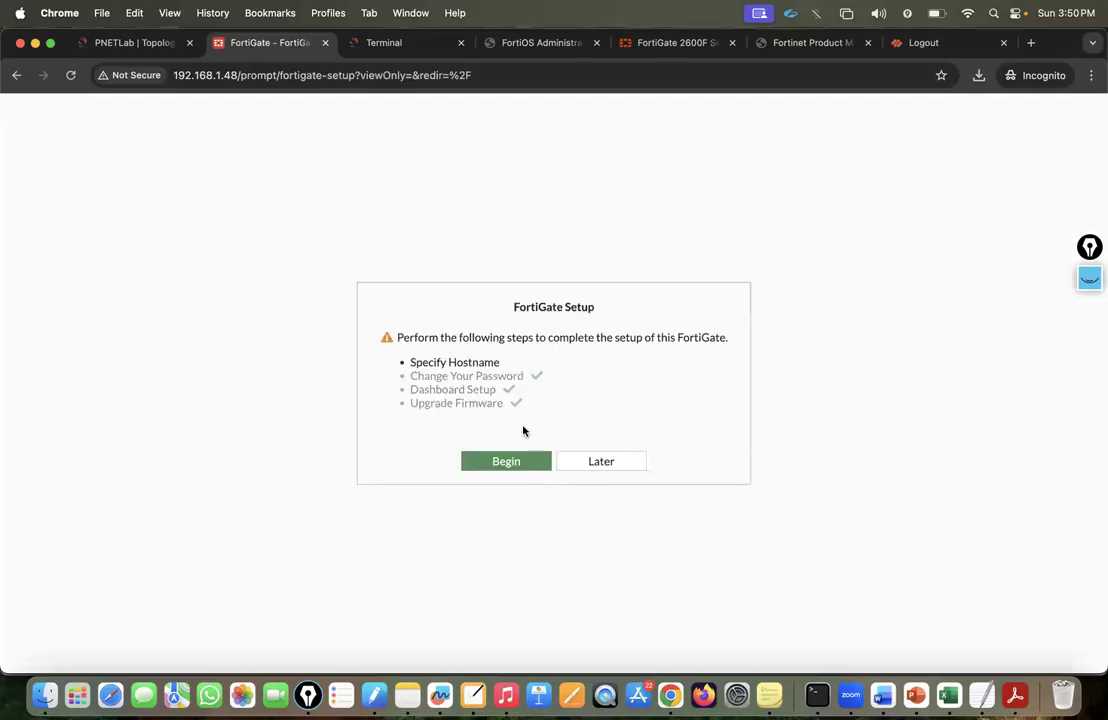
{"action": "left_click", "coordinate": [618, 470]}
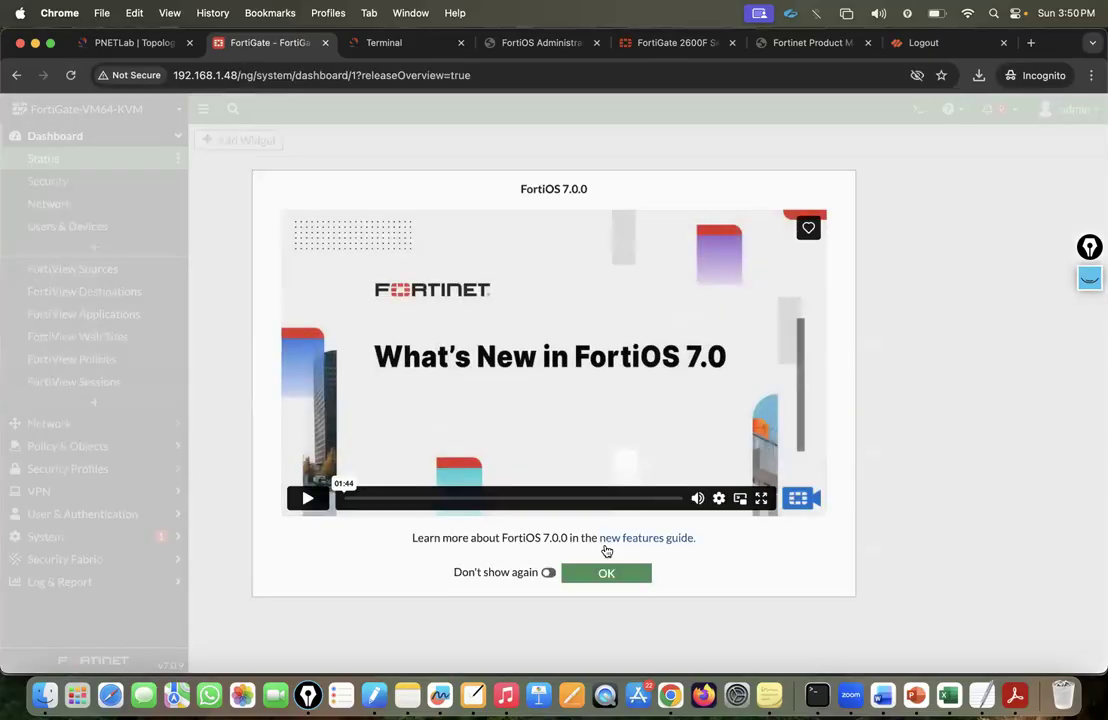
{"action": "left_click", "coordinate": [606, 573]}
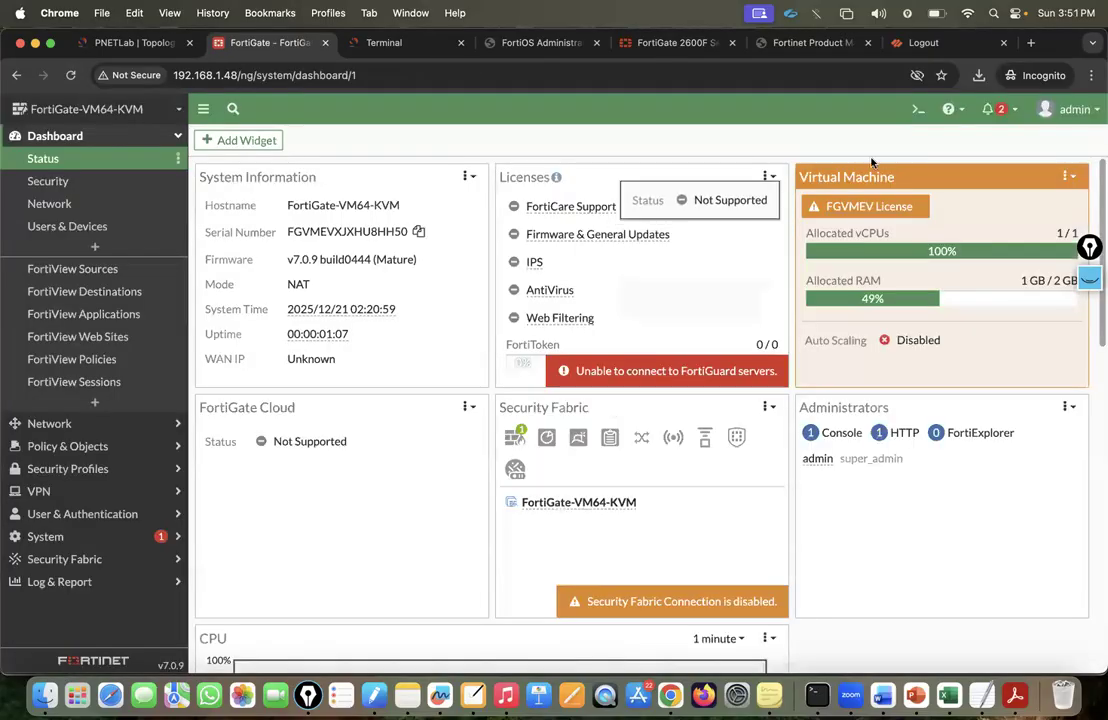
{"action": "left_click", "coordinate": [1063, 115]}
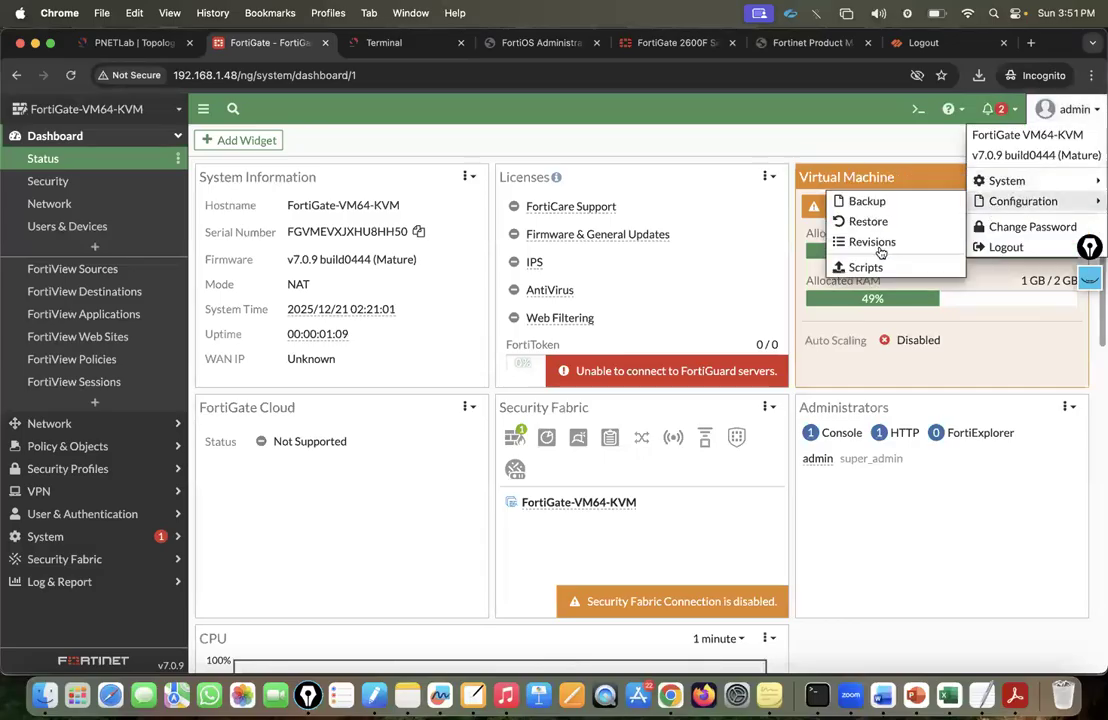
Open revision 1's configuration details, scroll through its config text, and close it.
{"action": "mouse_move", "coordinate": [1012, 201]}
{"action": "left_click", "coordinate": [889, 243]}
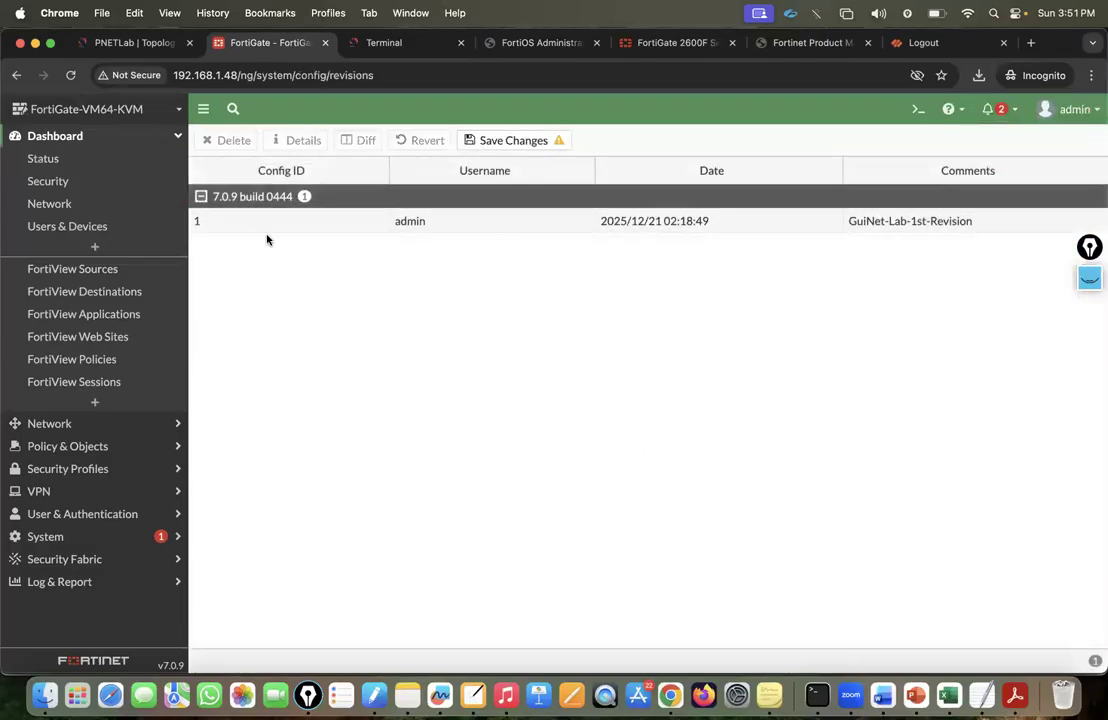
{"action": "left_click", "coordinate": [344, 226]}
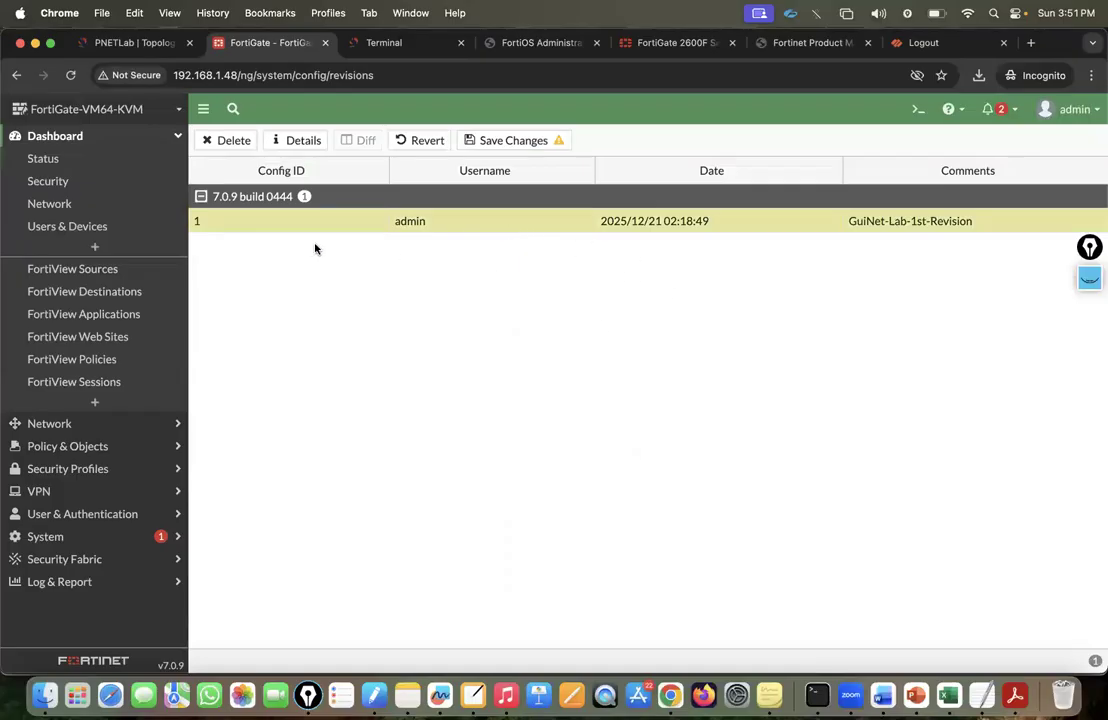
{"action": "left_click", "coordinate": [298, 141]}
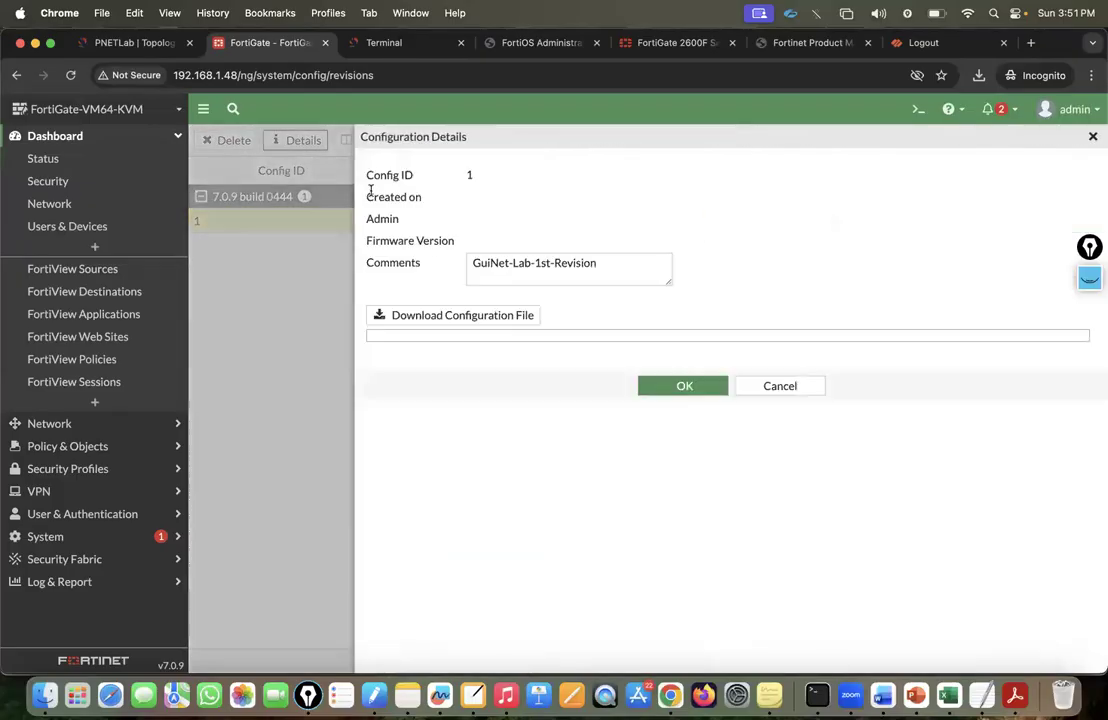
{"action": "scroll", "coordinate": [533, 400], "scroll_direction": "down", "scroll_amount": 20}
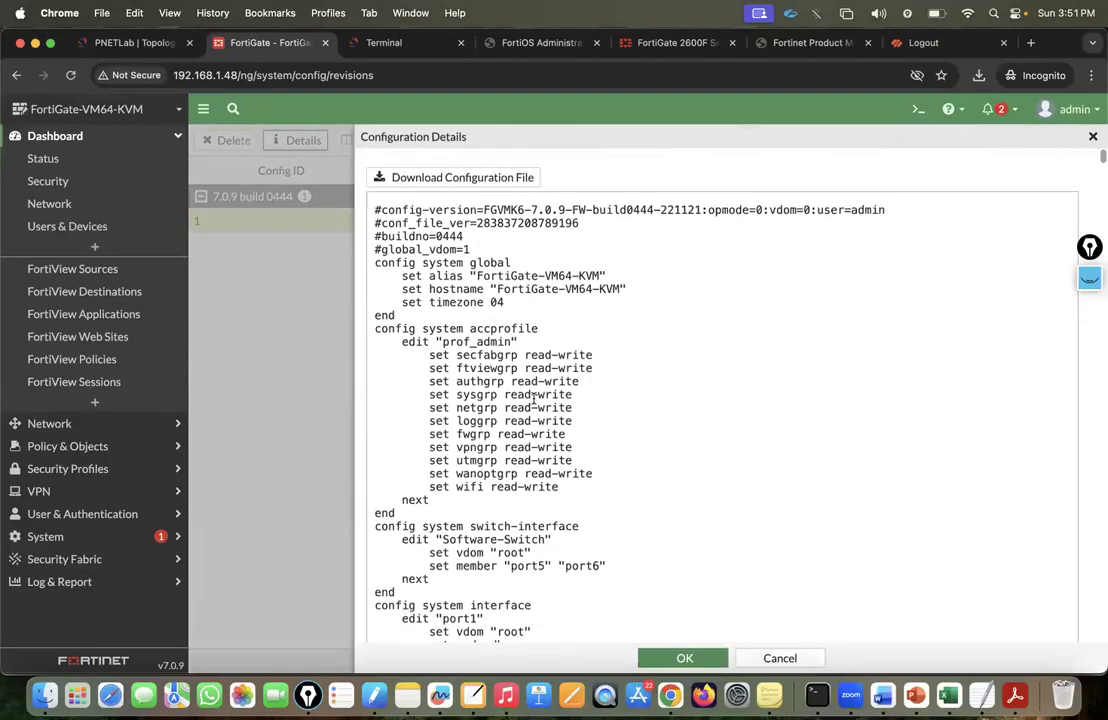
{"action": "scroll", "coordinate": [527, 410], "scroll_direction": "down", "scroll_amount": 20}
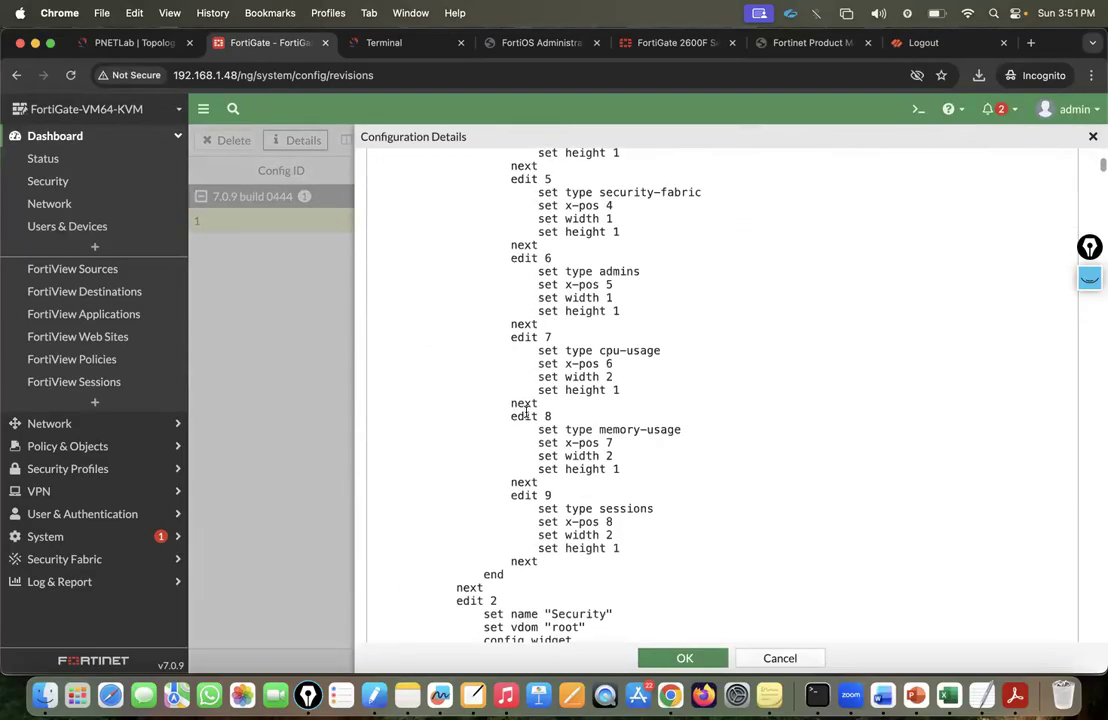
{"action": "scroll", "coordinate": [526, 407], "scroll_direction": "down", "scroll_amount": 20}
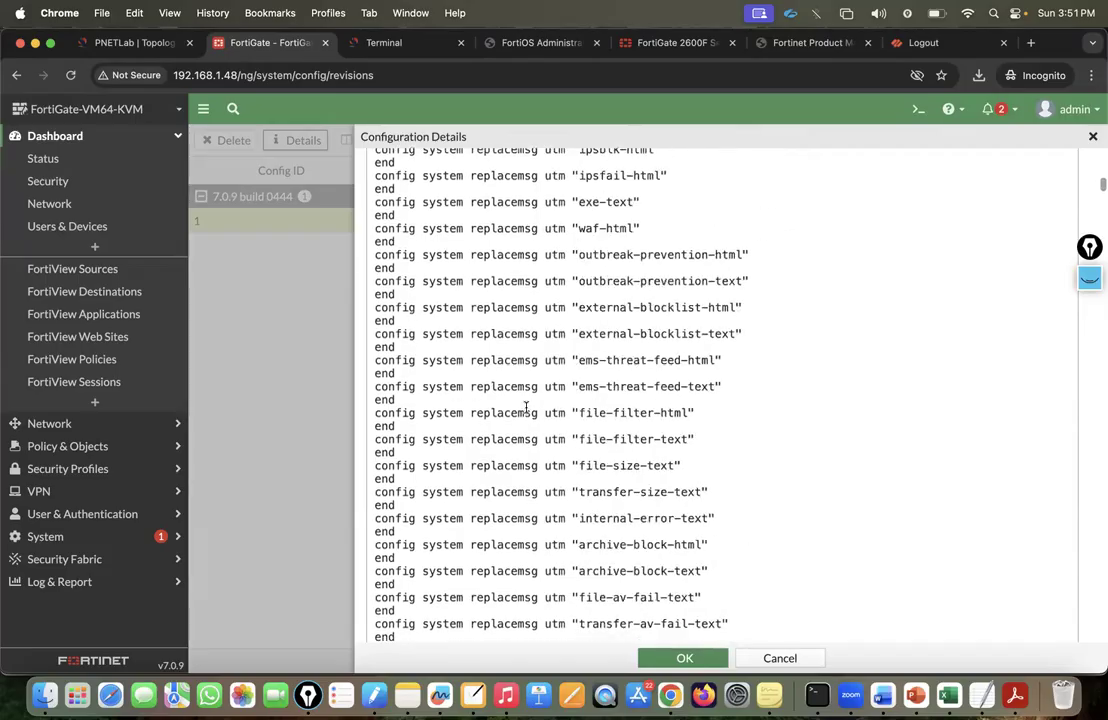
{"action": "left_click", "coordinate": [781, 657]}
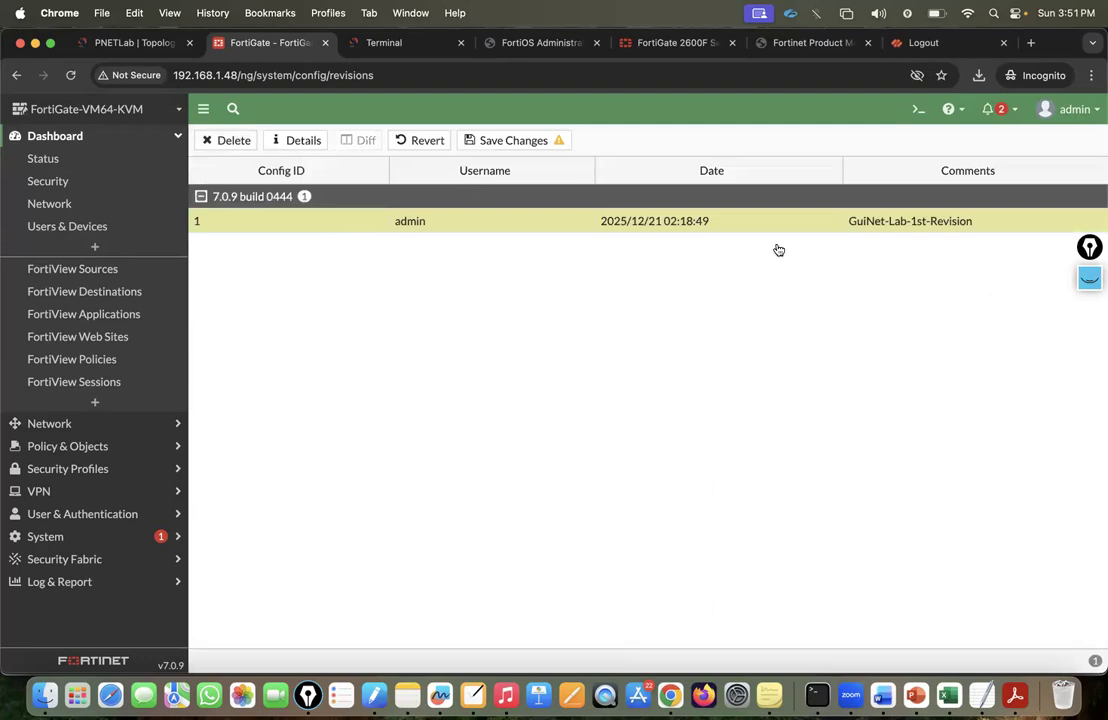
Browse the admin menu's configuration options, opening the Scripts list.
{"action": "left_click", "coordinate": [1068, 109]}
{"action": "mouse_move", "coordinate": [1007, 182]}
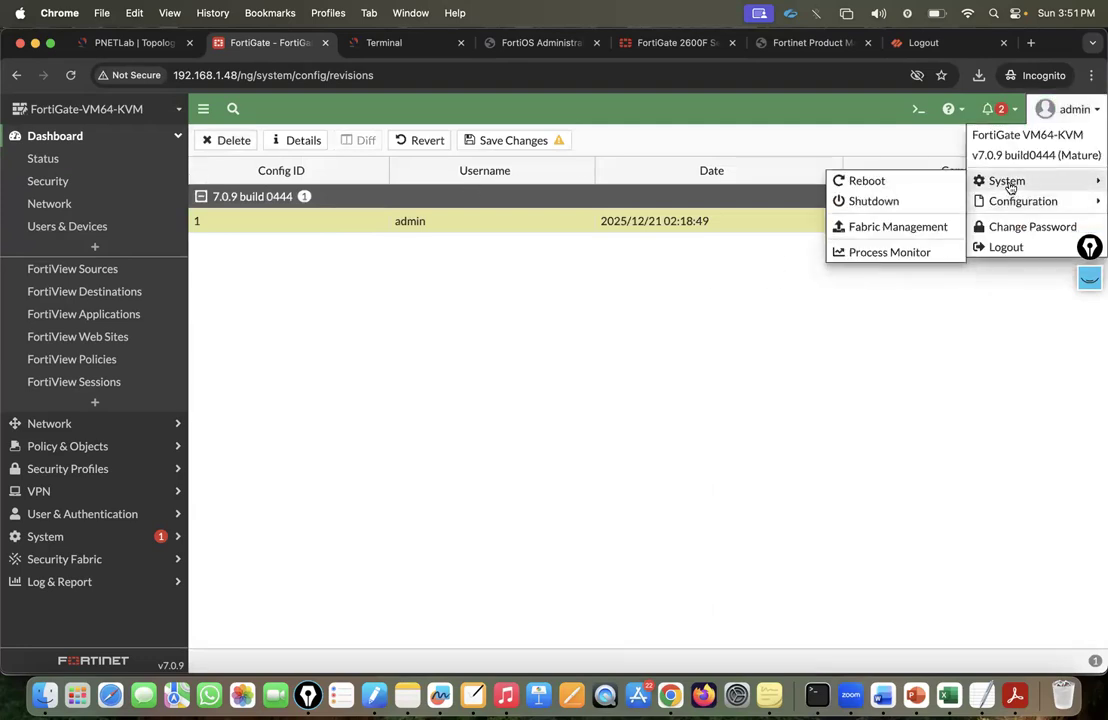
{"action": "mouse_move", "coordinate": [1021, 202]}
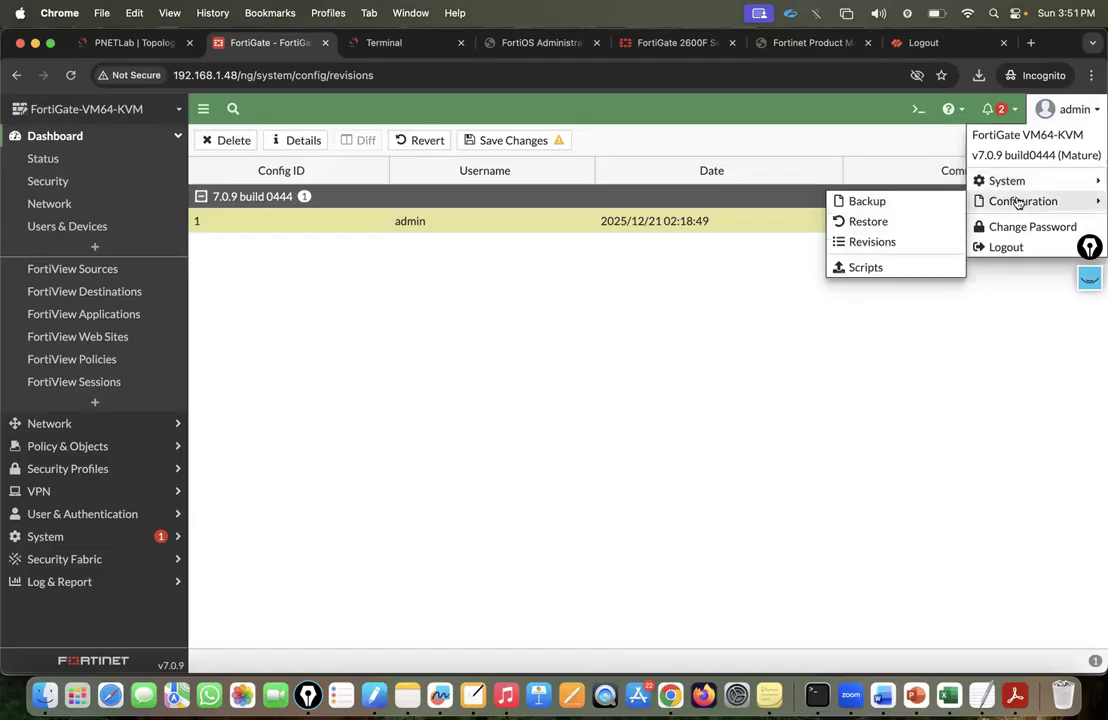
{"action": "left_click", "coordinate": [865, 268]}
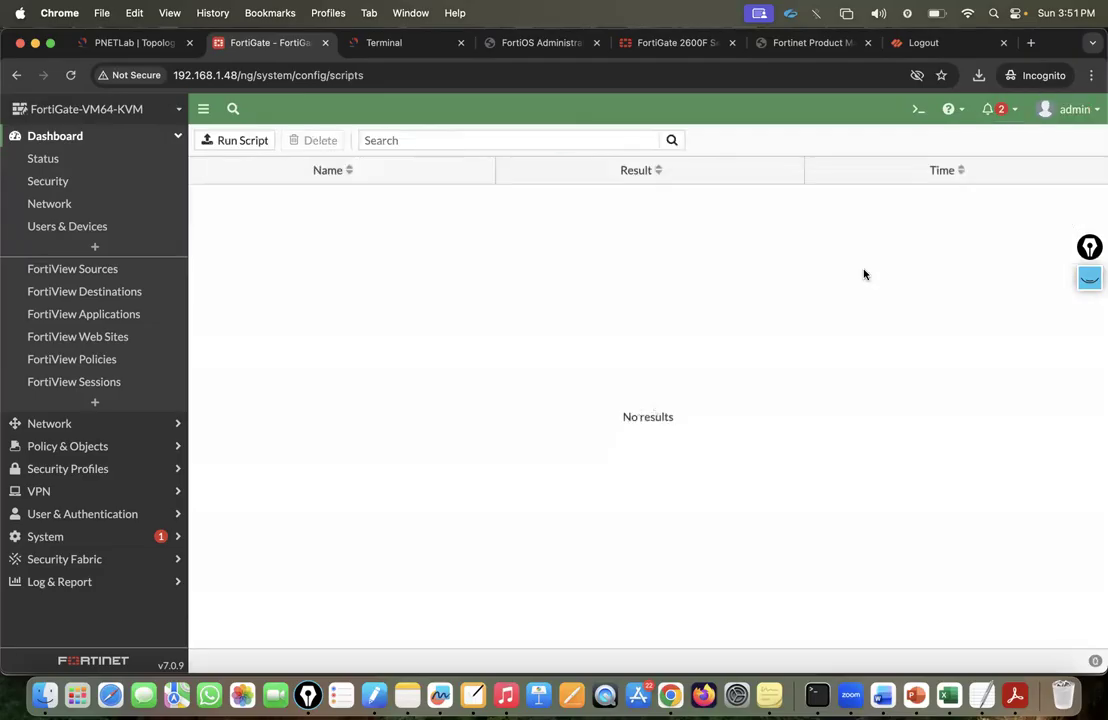
Delete revision 1, GuiNet-Lab-1st-Revision, from the configuration revisions list.
{"action": "left_click", "coordinate": [1067, 118]}
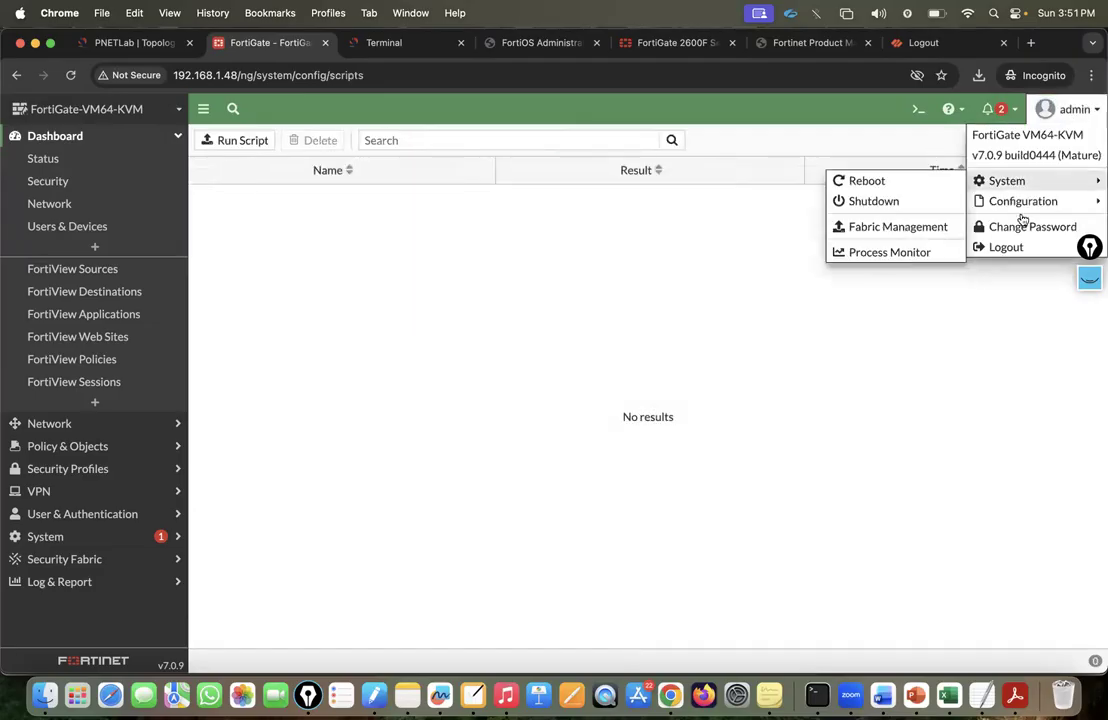
{"action": "mouse_move", "coordinate": [985, 202]}
{"action": "left_click", "coordinate": [887, 241]}
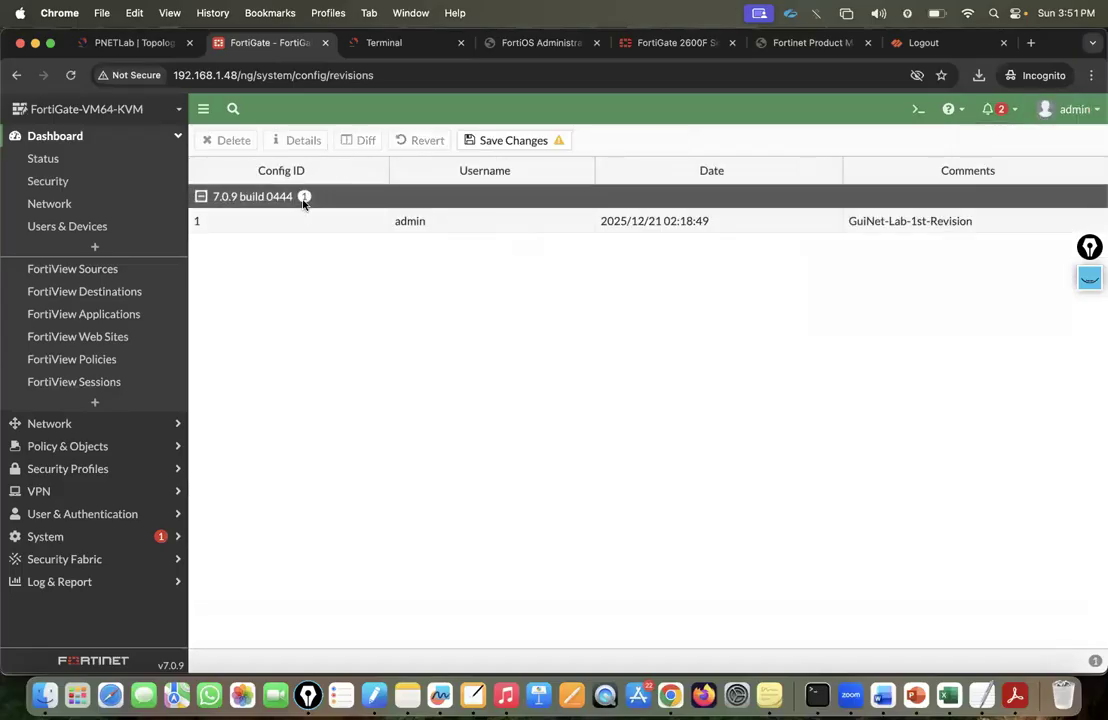
{"action": "left_click", "coordinate": [255, 221]}
{"action": "left_click", "coordinate": [230, 143]}
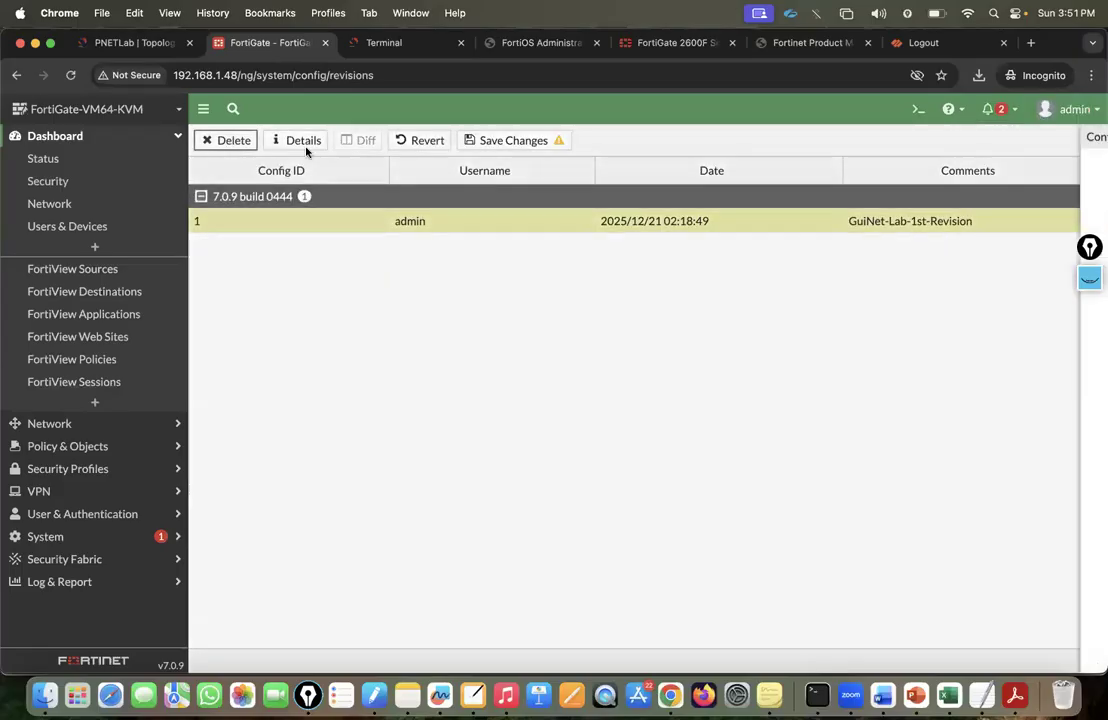
{"action": "left_click", "coordinate": [881, 652]}
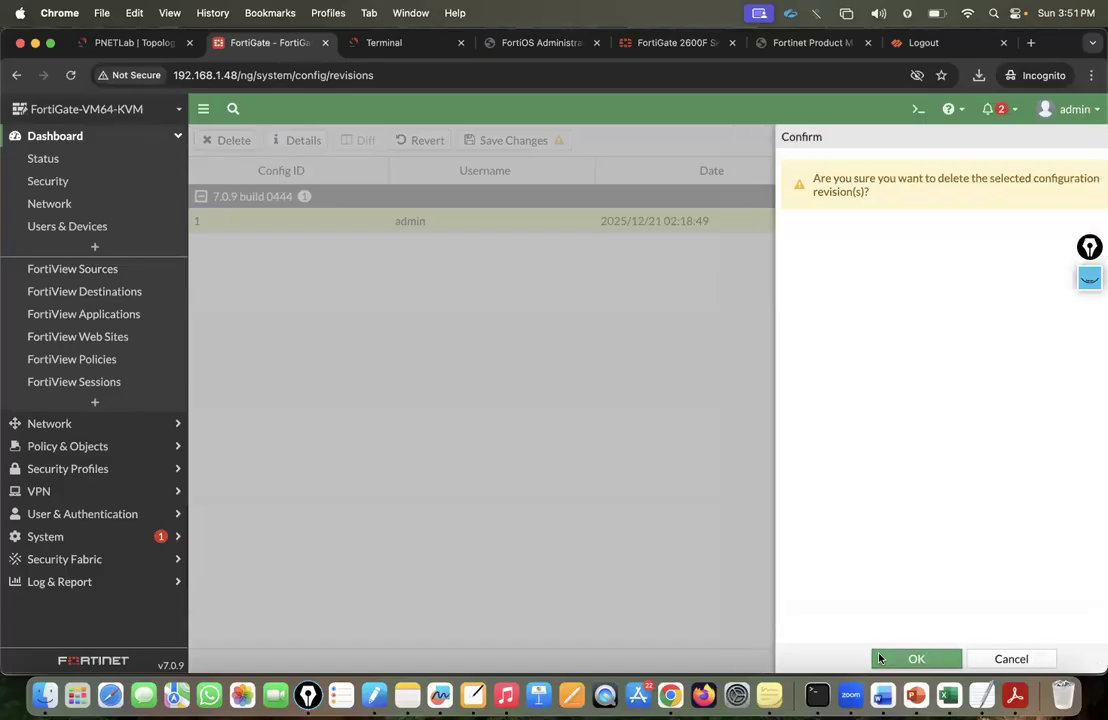
{"action": "left_click", "coordinate": [1078, 104]}
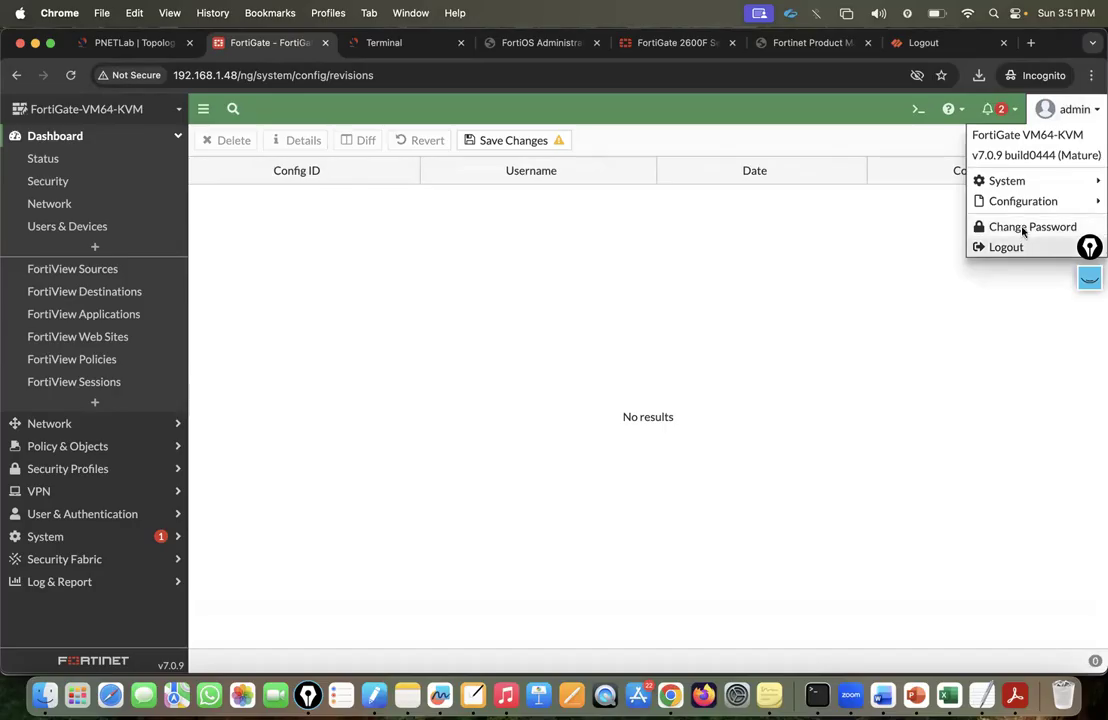
{"action": "left_click", "coordinate": [881, 276]}
{"action": "left_click", "coordinate": [1068, 110]}
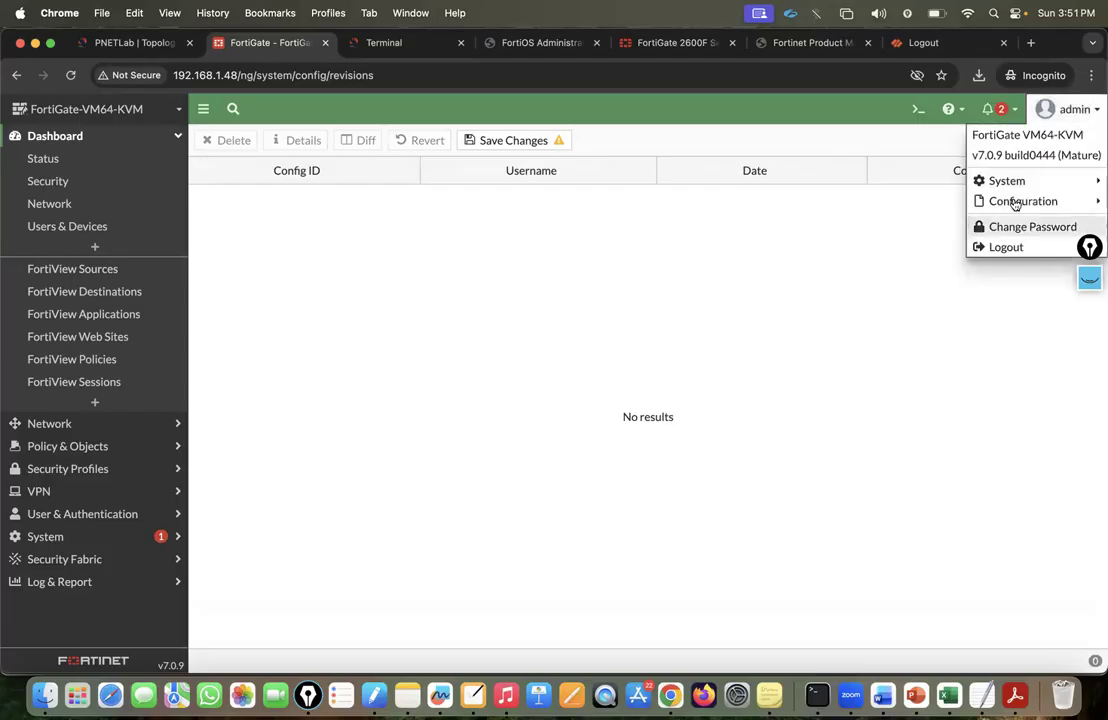
{"action": "mouse_move", "coordinate": [1011, 189]}
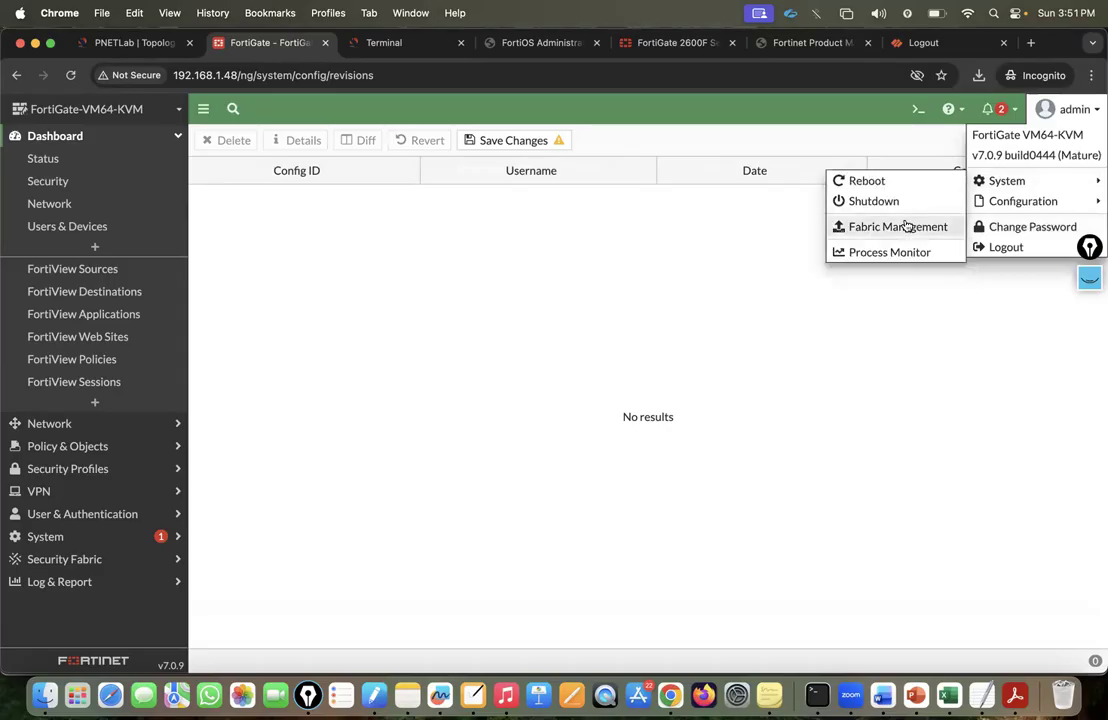
Go to System > Administrators and start a new local administrator account.
{"action": "left_click", "coordinate": [82, 540]}
{"action": "left_click", "coordinate": [1068, 110]}
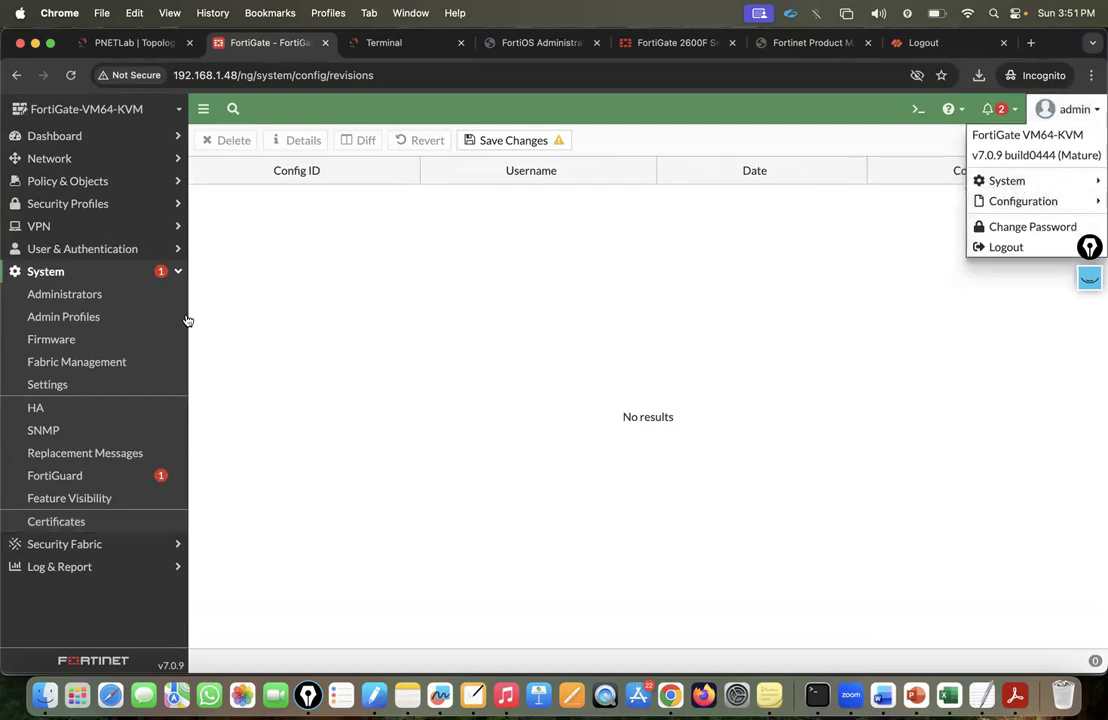
{"action": "left_click", "coordinate": [68, 294]}
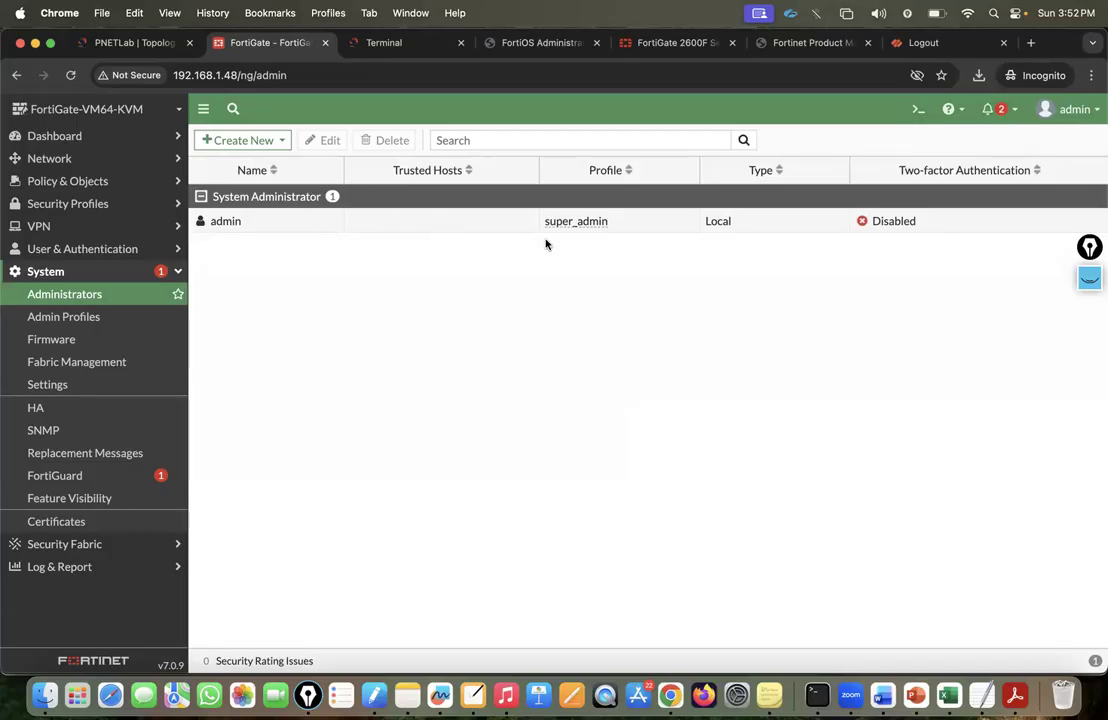
{"action": "left_click", "coordinate": [242, 140]}
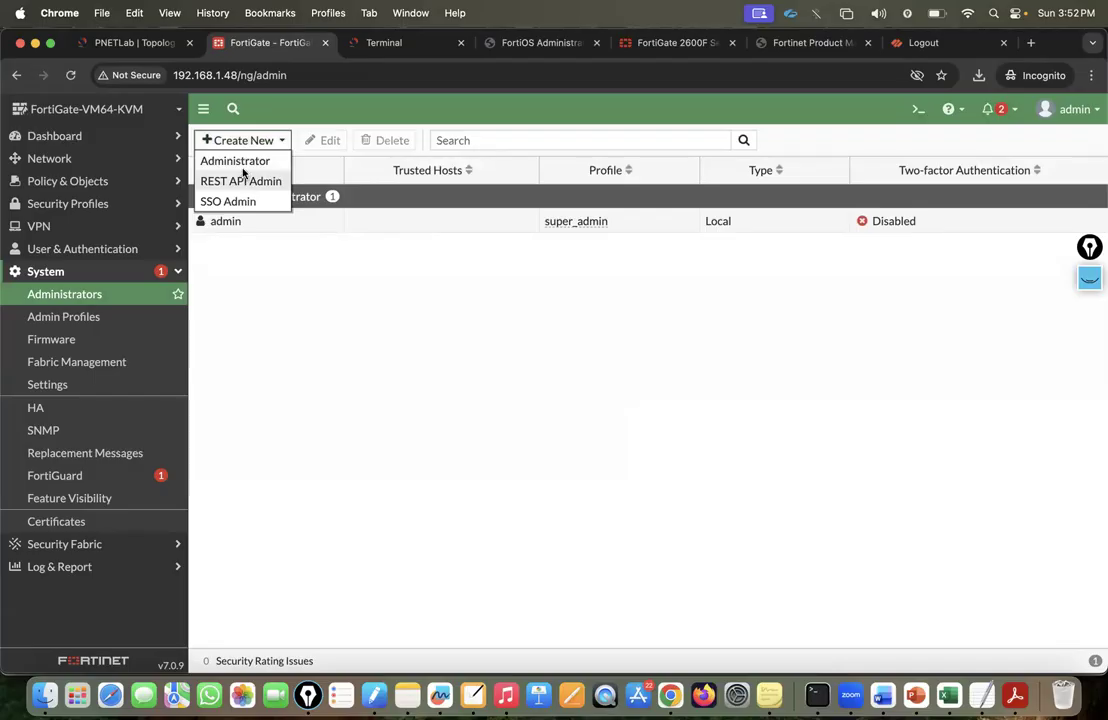
{"action": "left_click", "coordinate": [242, 162]}
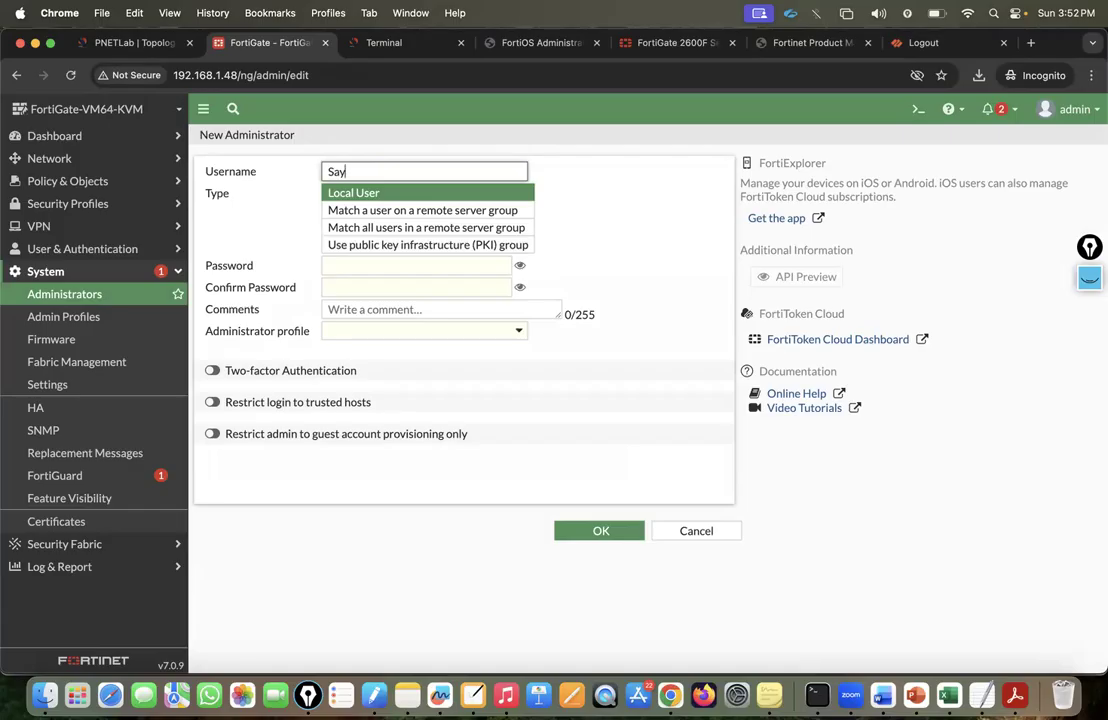
Set and confirm the account password, assign the super_admin_readonly profile, and save.
{"action": "left_click", "coordinate": [396, 264]}
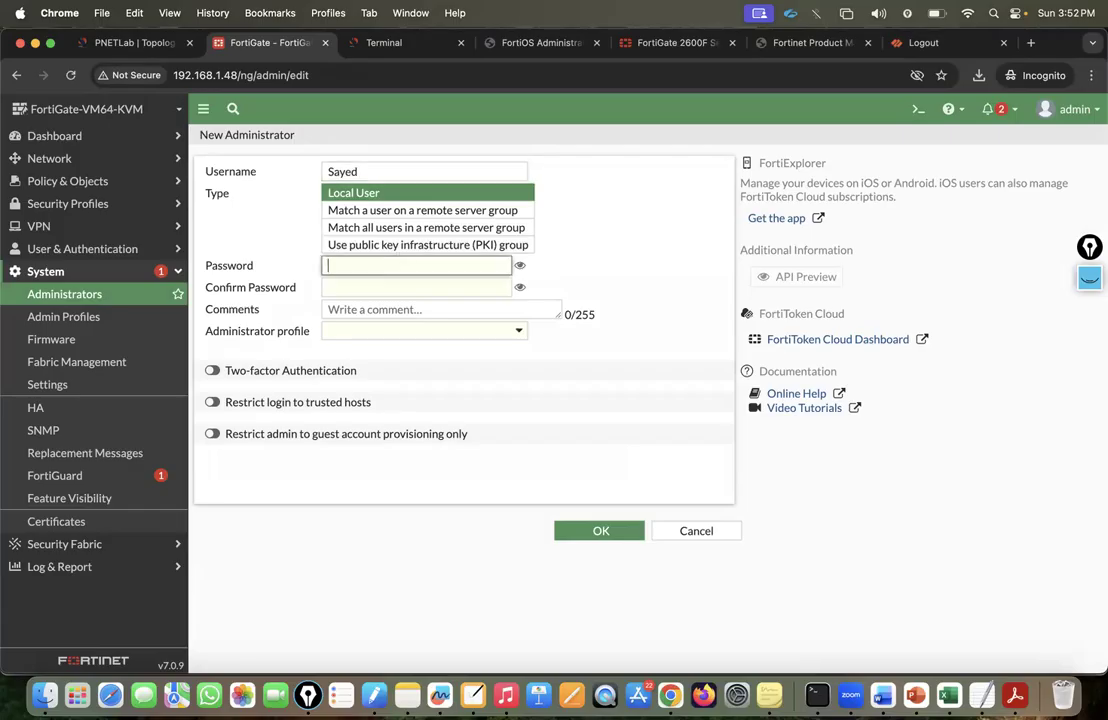
{"action": "type", "text": "••"}
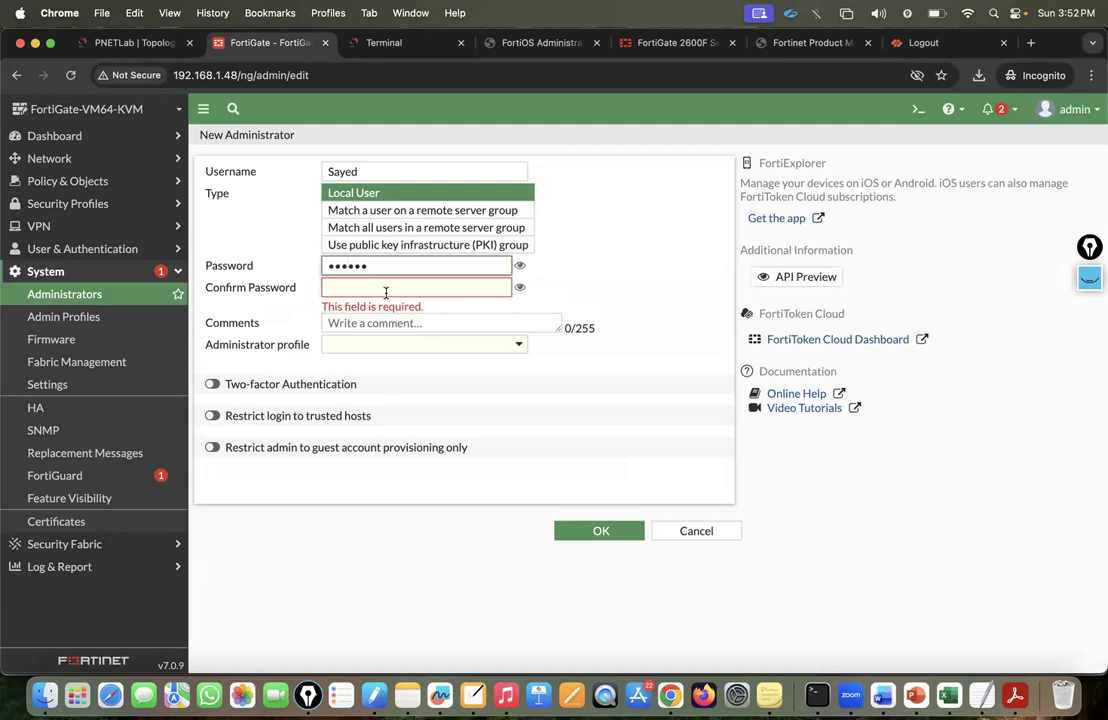
{"action": "left_click", "coordinate": [386, 292]}
{"action": "type", "text": "••345"}
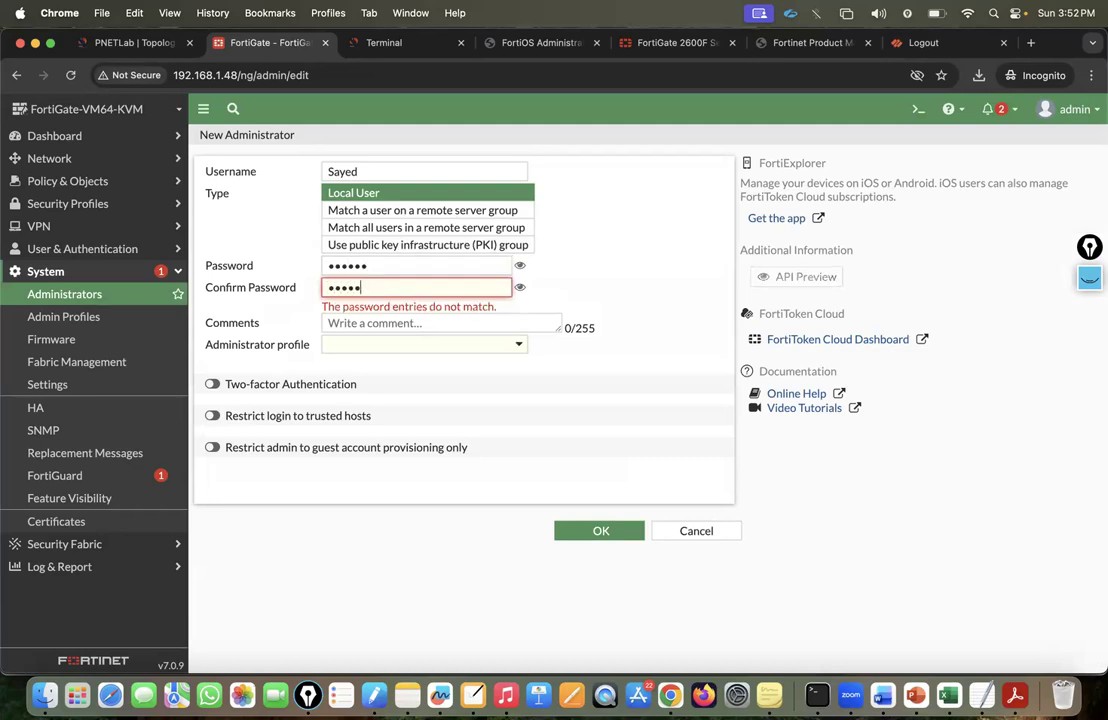
{"action": "type", "text": "6"}
{"action": "left_click", "coordinate": [519, 287]}
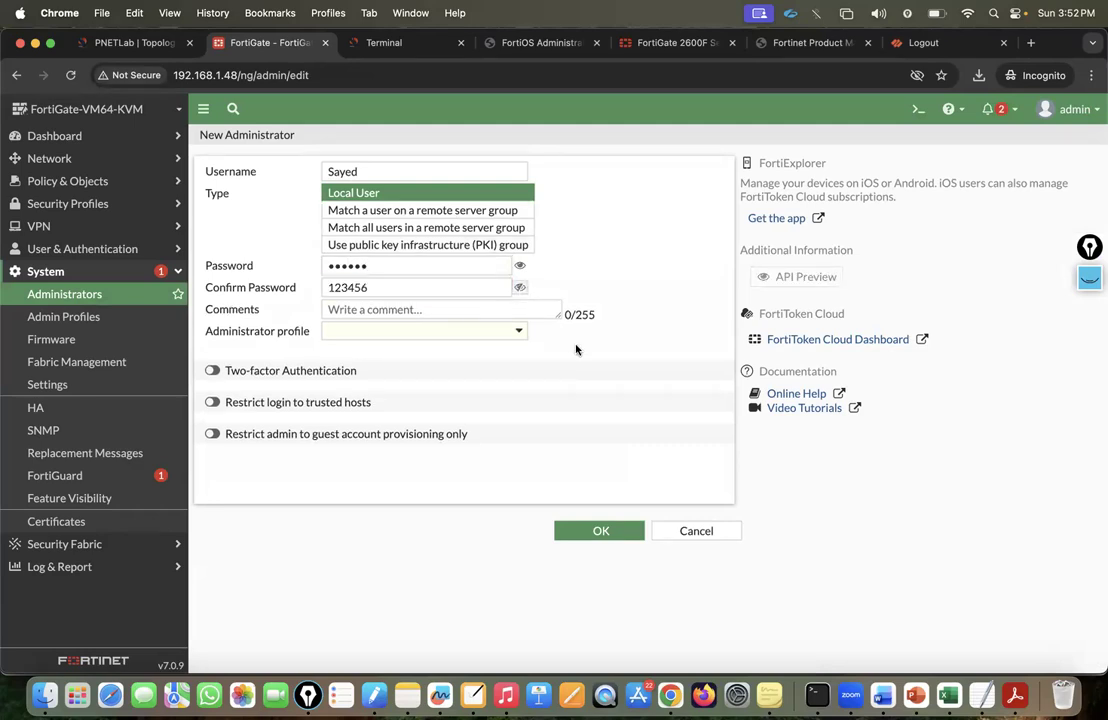
{"action": "left_click", "coordinate": [518, 331]}
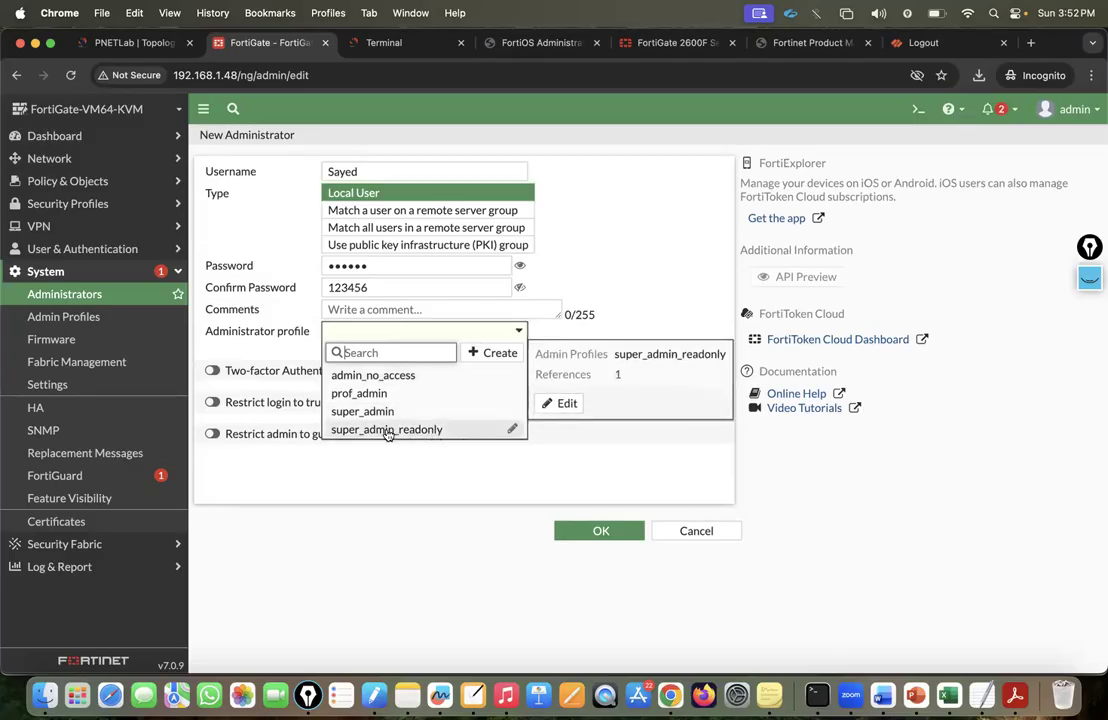
{"action": "left_click", "coordinate": [388, 430]}
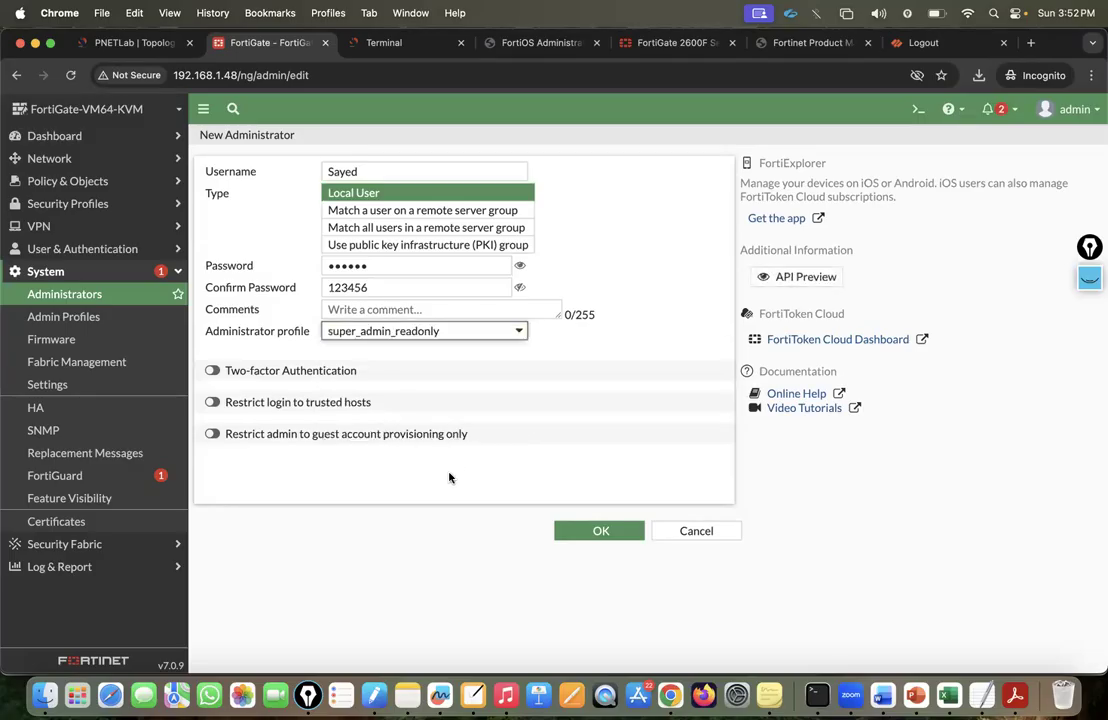
{"action": "left_click", "coordinate": [599, 548]}
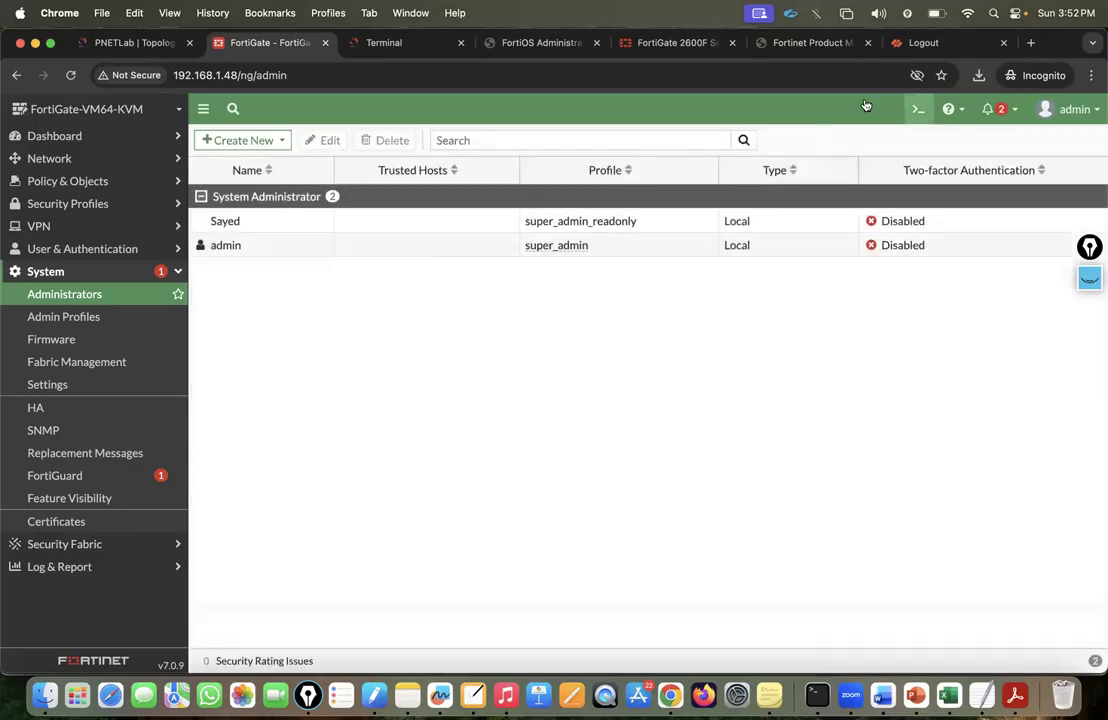
Sign out and sign in as the new read-only administrator, skipping the setup and overview dialogs.
{"action": "left_click", "coordinate": [1078, 115]}
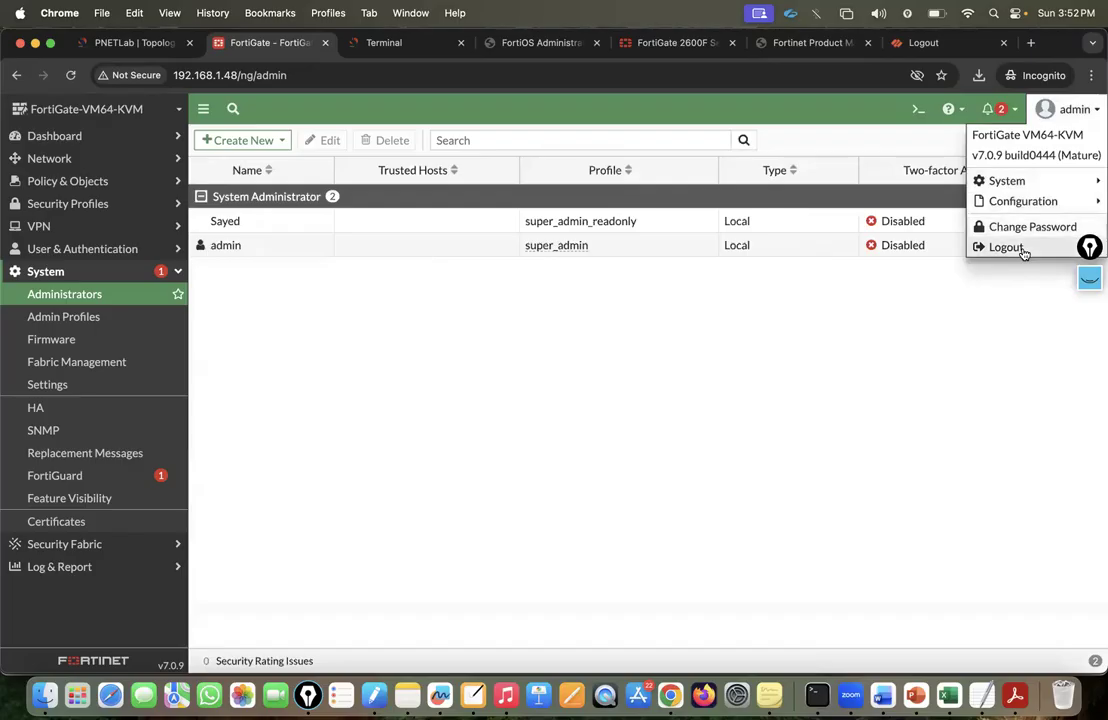
{"action": "left_click", "coordinate": [1005, 247]}
{"action": "type", "text": "Sayed"}
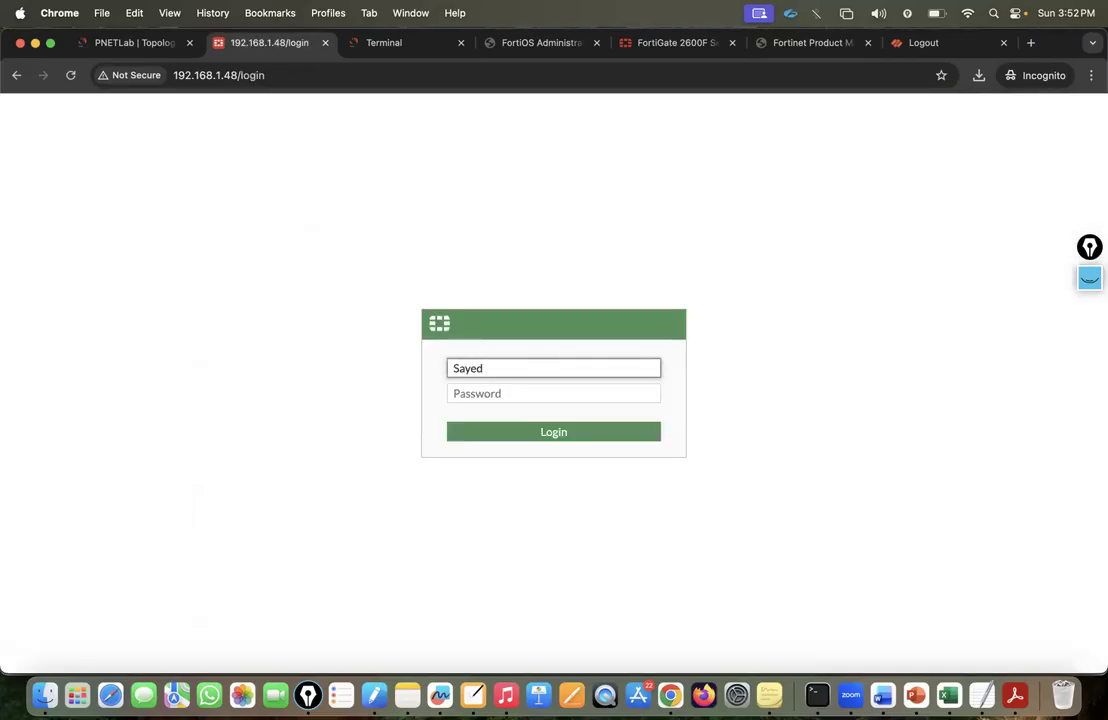
{"action": "key", "text": "Tab"}
{"action": "type", "text": "•"}
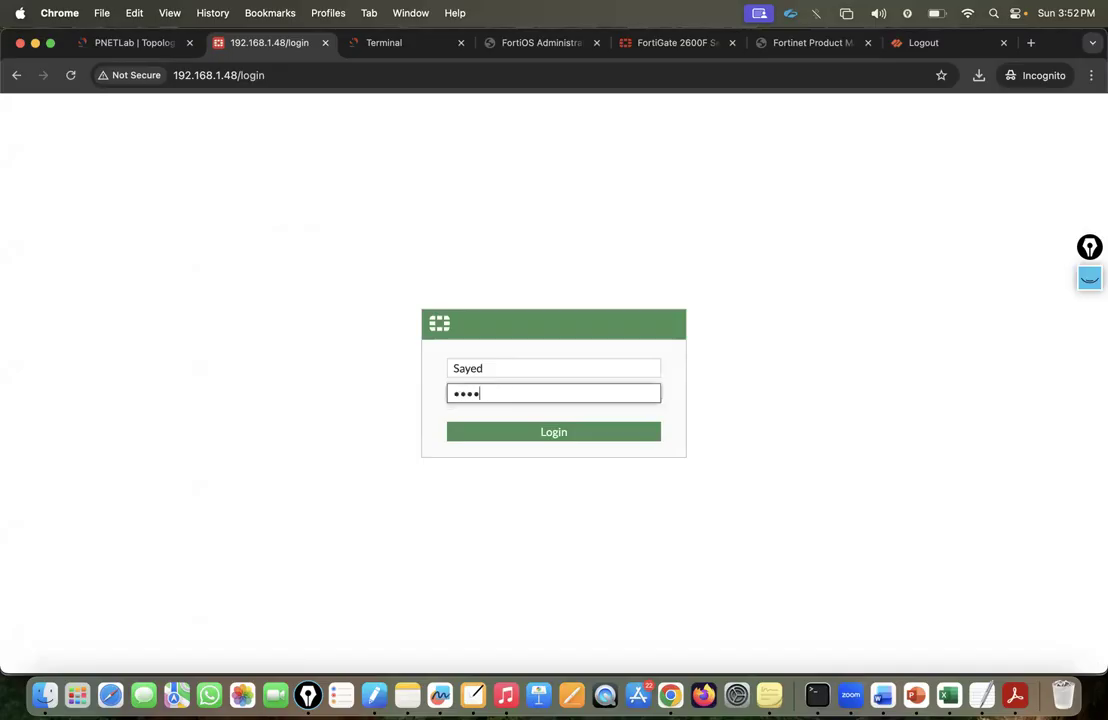
{"action": "type", "text": "•••••"}
{"action": "left_click", "coordinate": [574, 431]}
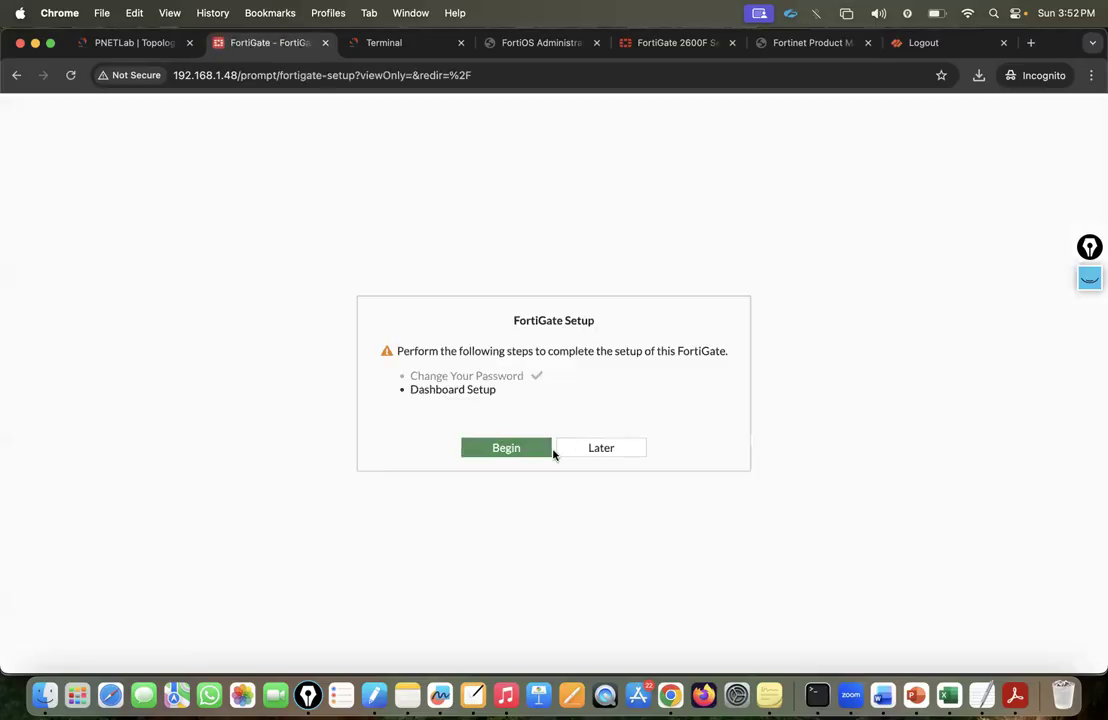
{"action": "left_click", "coordinate": [573, 452]}
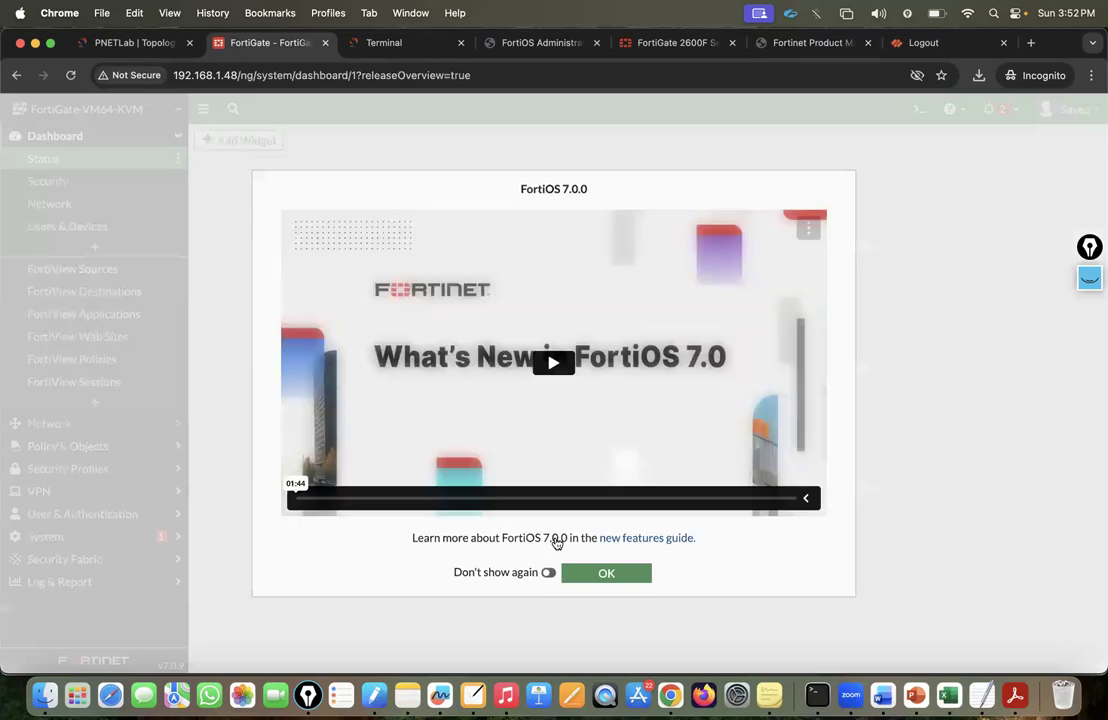
{"action": "left_click", "coordinate": [605, 573]}
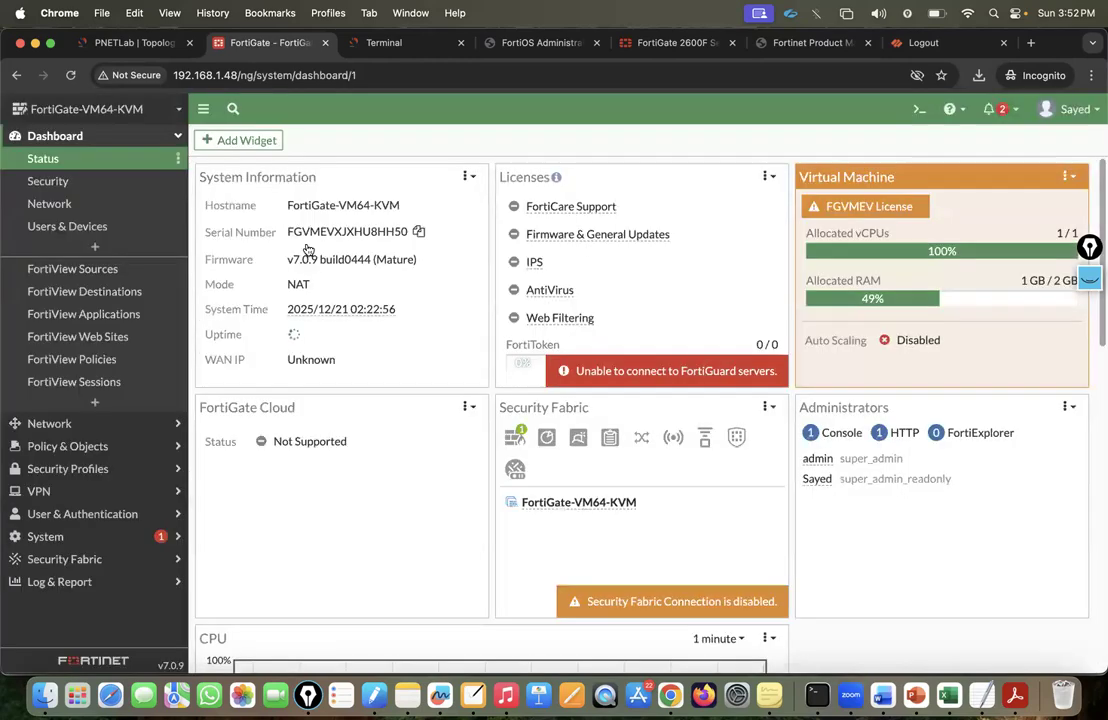
View the Firewall Policy list, sign out, and start signing in as admin.
{"action": "left_click", "coordinate": [79, 444]}
{"action": "left_click", "coordinate": [82, 203]}
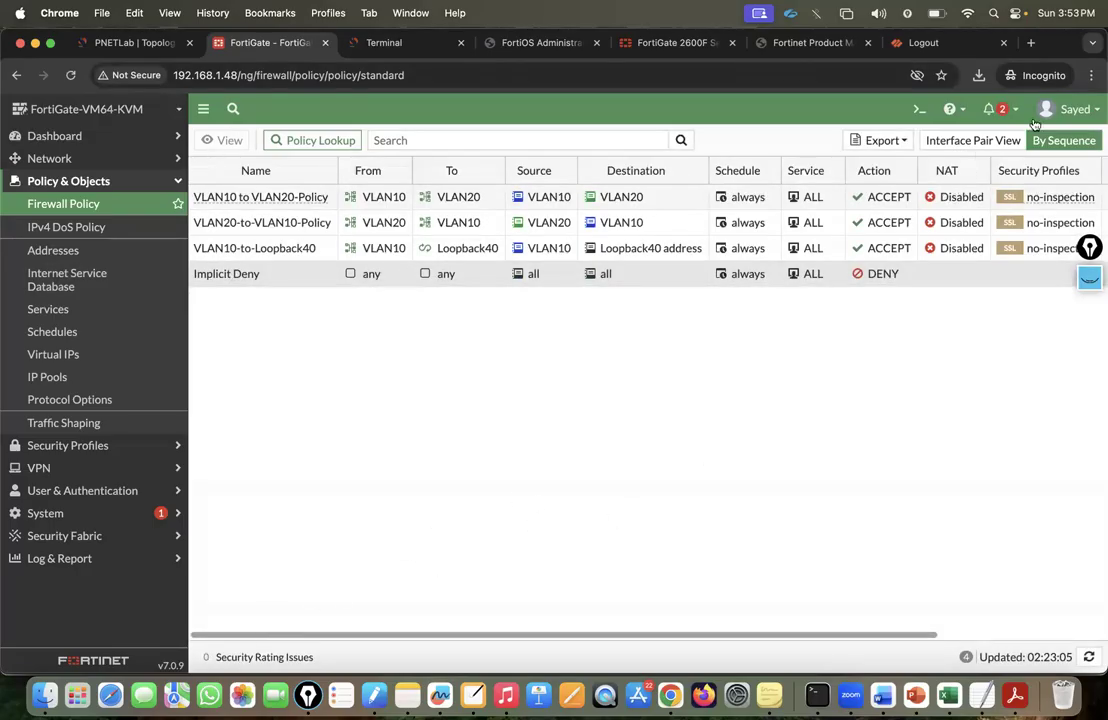
{"action": "left_click", "coordinate": [1068, 109]}
{"action": "left_click", "coordinate": [1005, 202]}
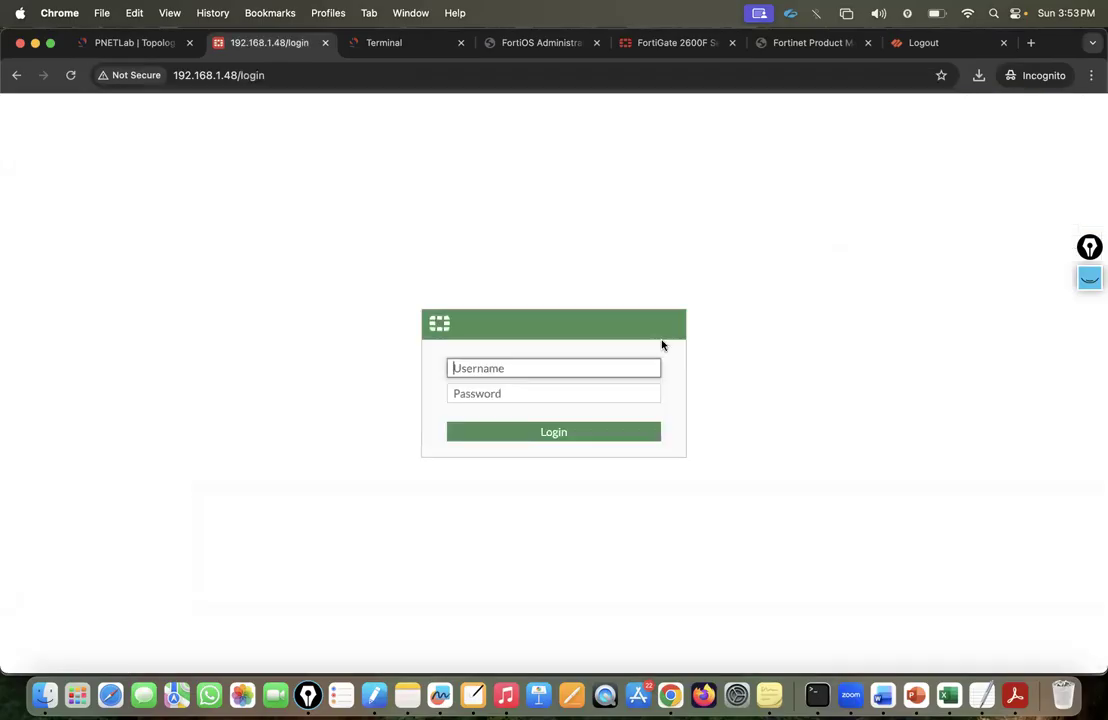
{"action": "type", "text": "admin"}
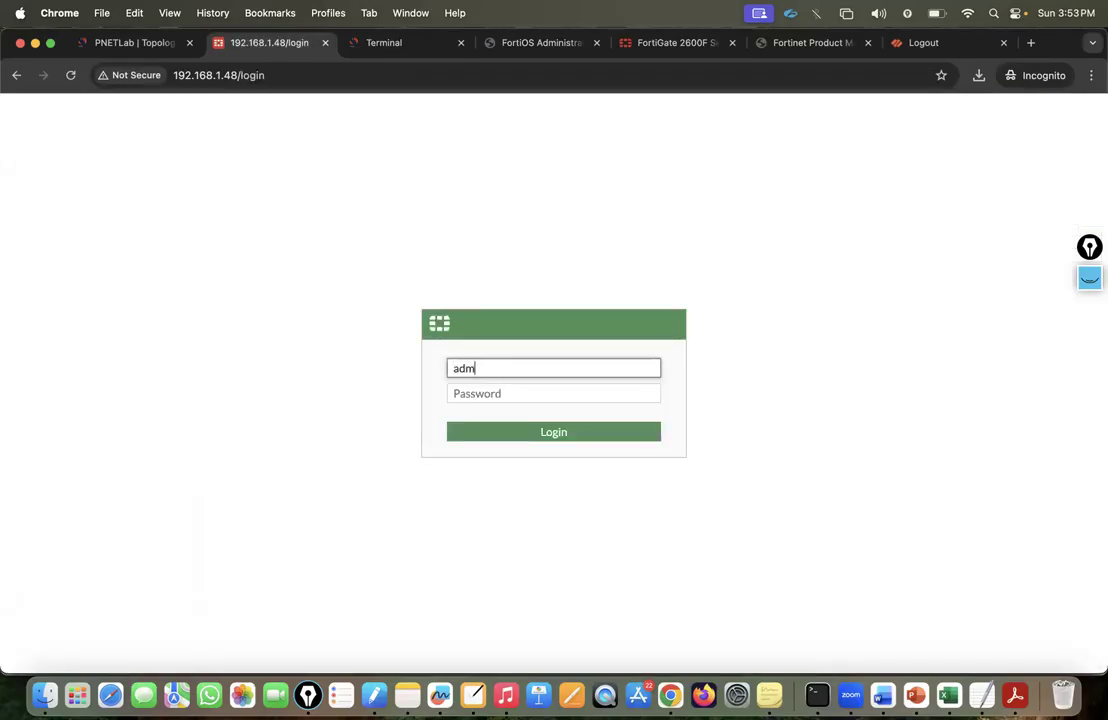
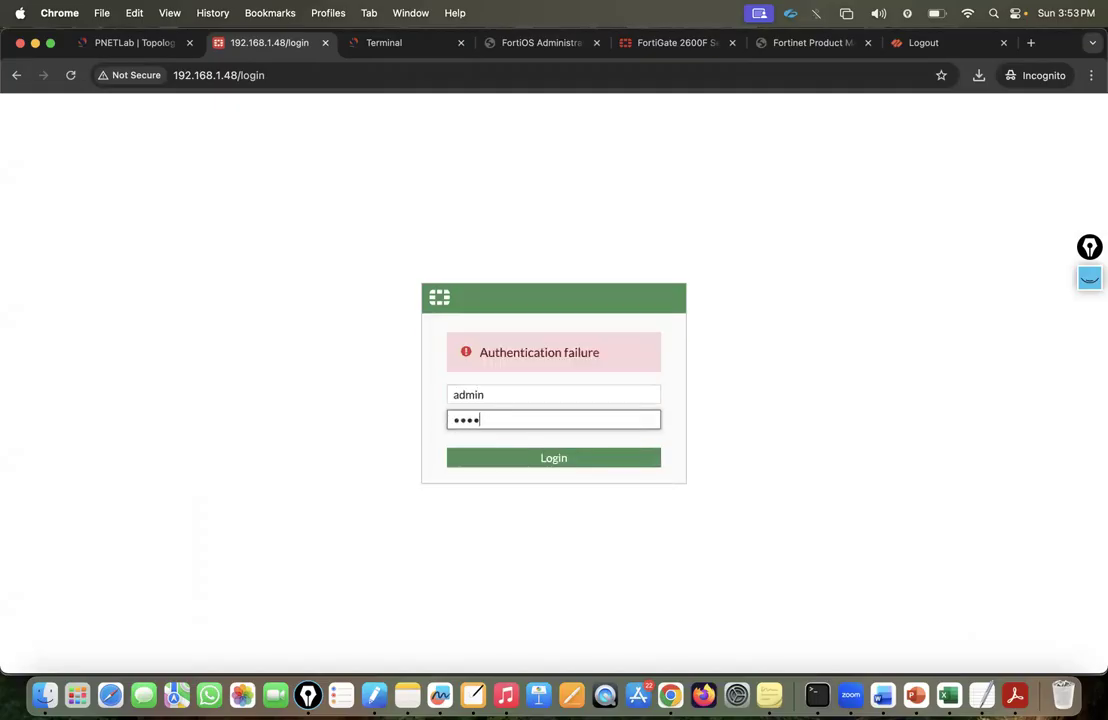
Sign in as admin, skip the setup and What's New dialogs, and open System > Firmware.
{"action": "type", "text": "n"}
{"action": "key", "text": "Return"}
{"action": "left_click", "coordinate": [602, 467]}
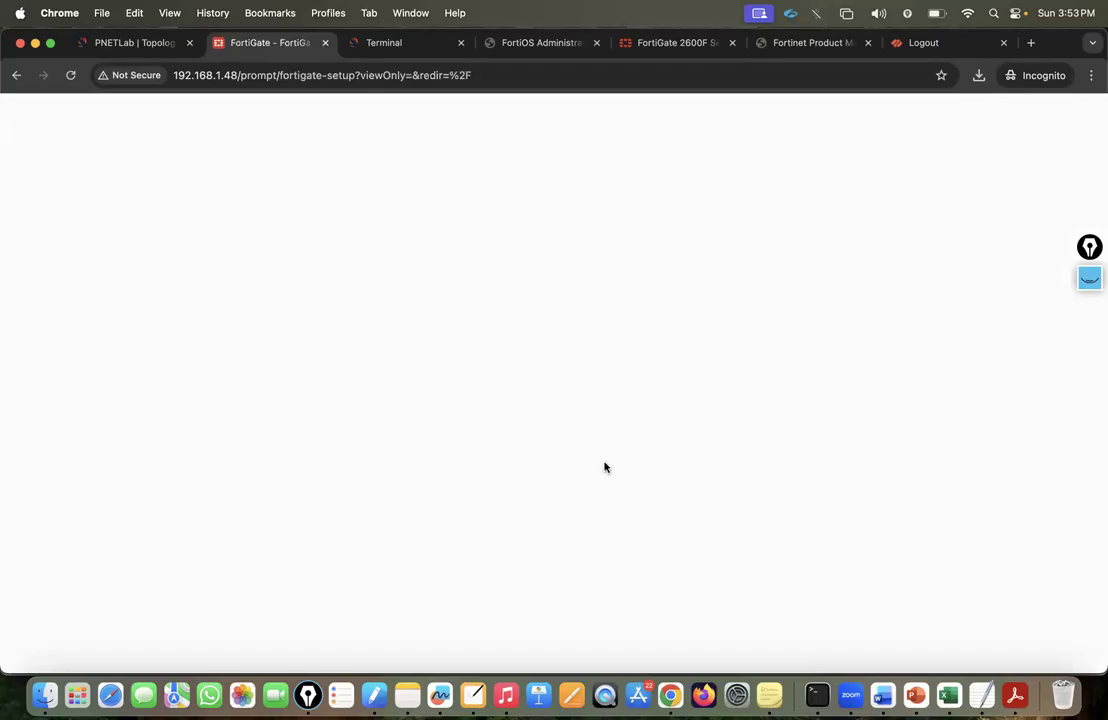
{"action": "left_click", "coordinate": [606, 571]}
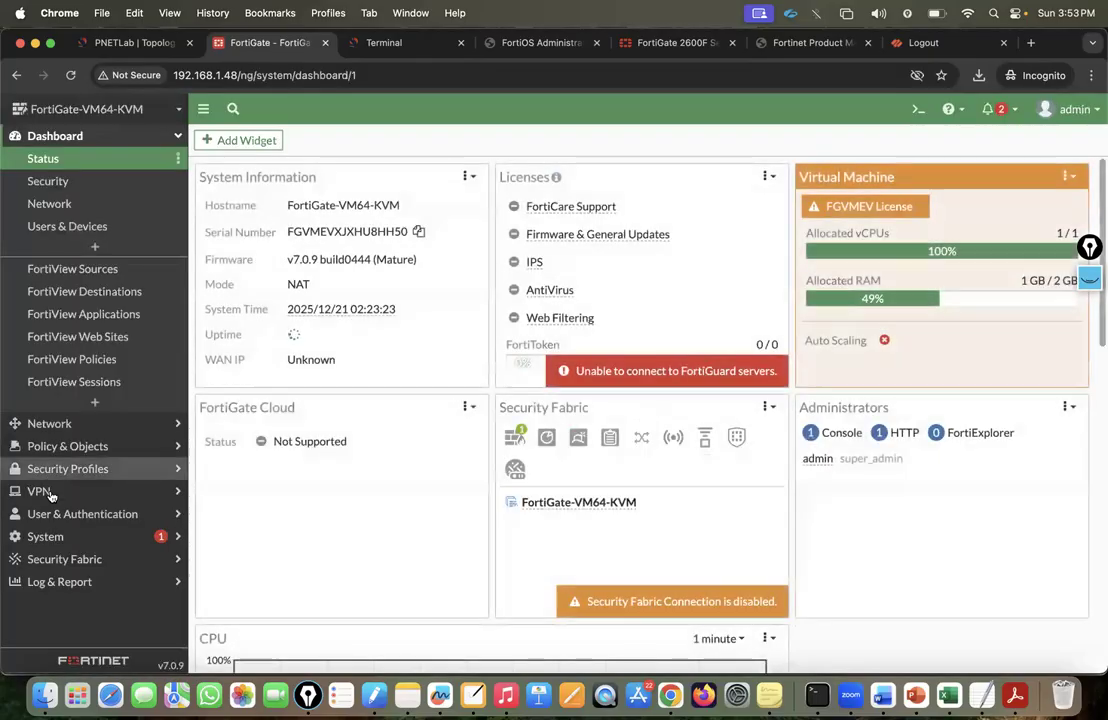
{"action": "left_click", "coordinate": [46, 536]}
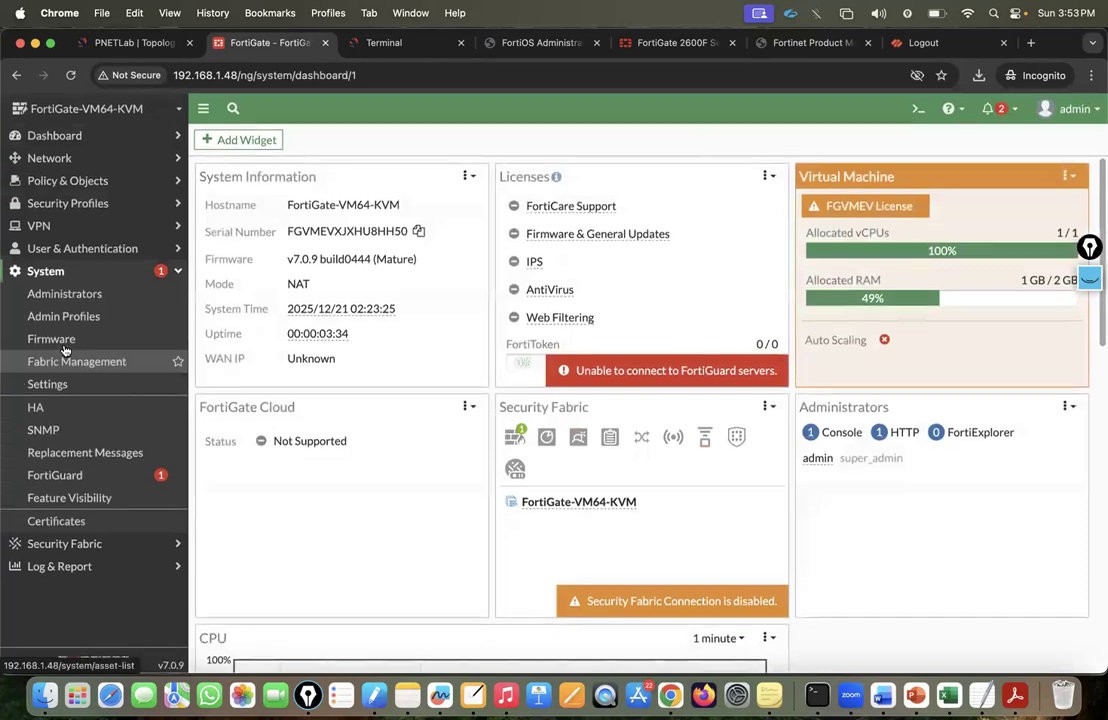
{"action": "left_click", "coordinate": [60, 342]}
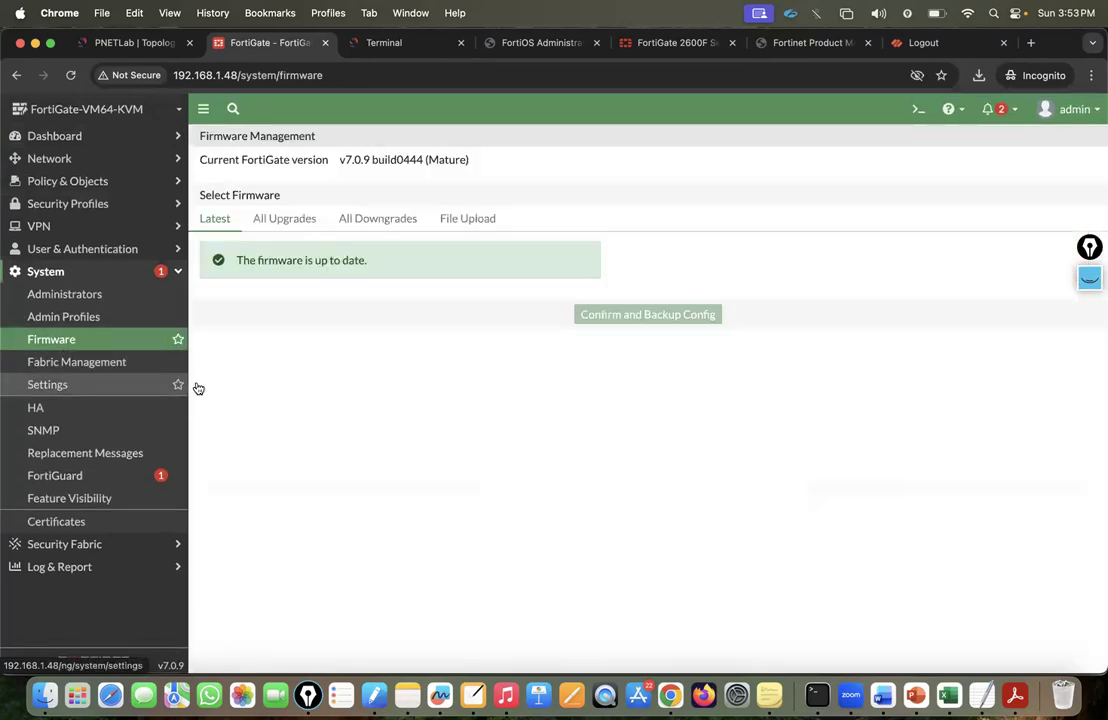
Browse the firmware All Upgrades, All Downgrades and File Upload tabs.
{"action": "left_click", "coordinate": [290, 221]}
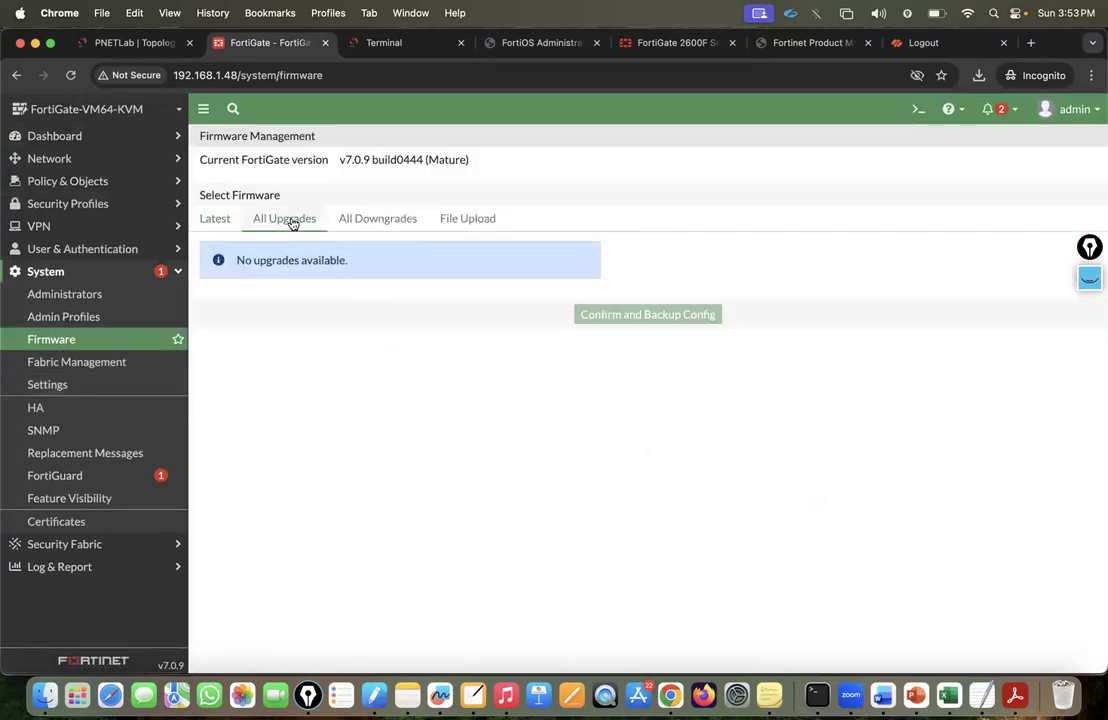
{"action": "left_click", "coordinate": [377, 220]}
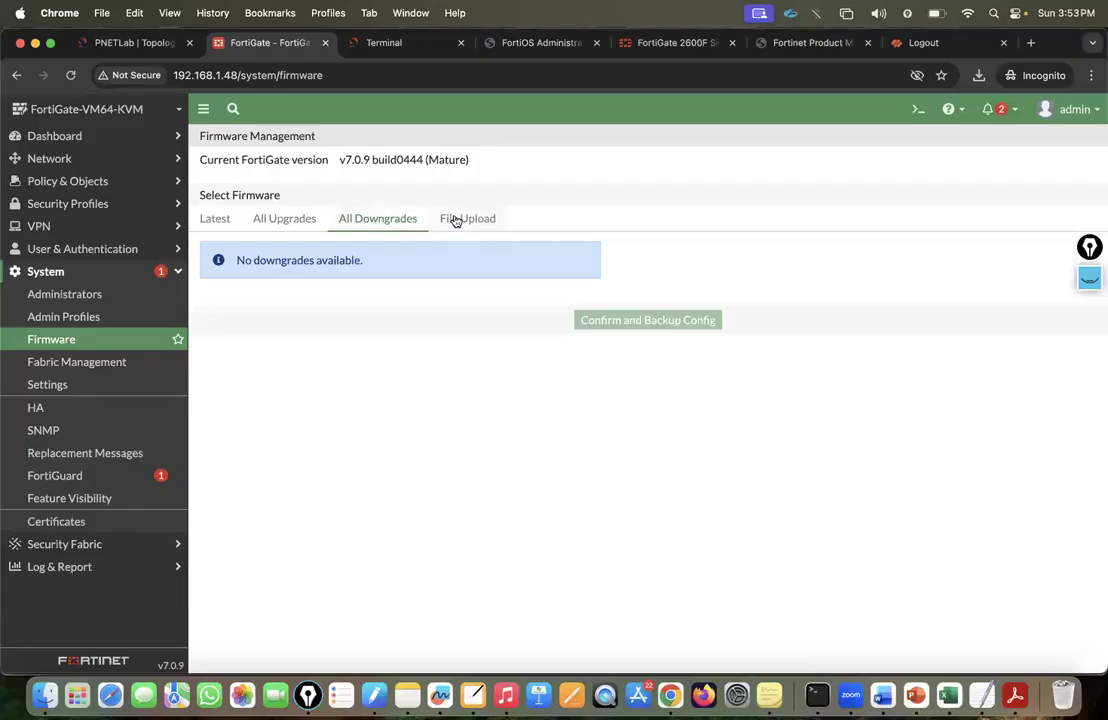
{"action": "left_click", "coordinate": [455, 220]}
{"action": "left_click", "coordinate": [212, 224]}
{"action": "left_click", "coordinate": [378, 222]}
{"action": "left_click", "coordinate": [472, 220]}
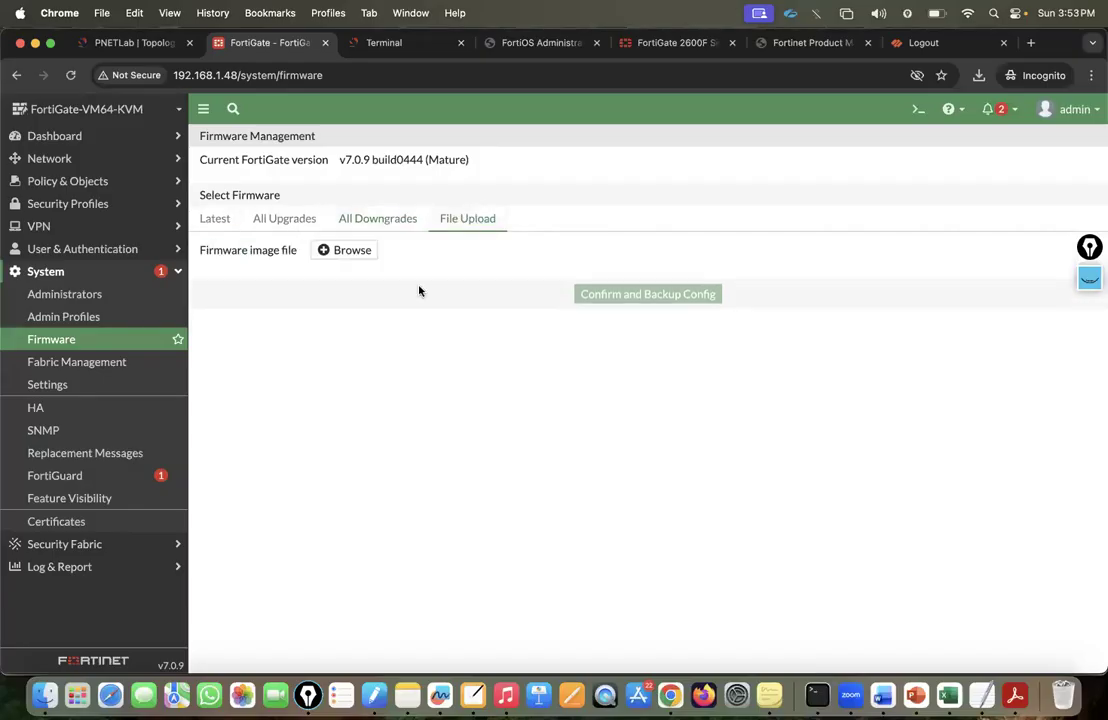
Try browsing for a firmware image twice, cancel both times, and switch to PNETLab.
{"action": "left_click", "coordinate": [343, 251]}
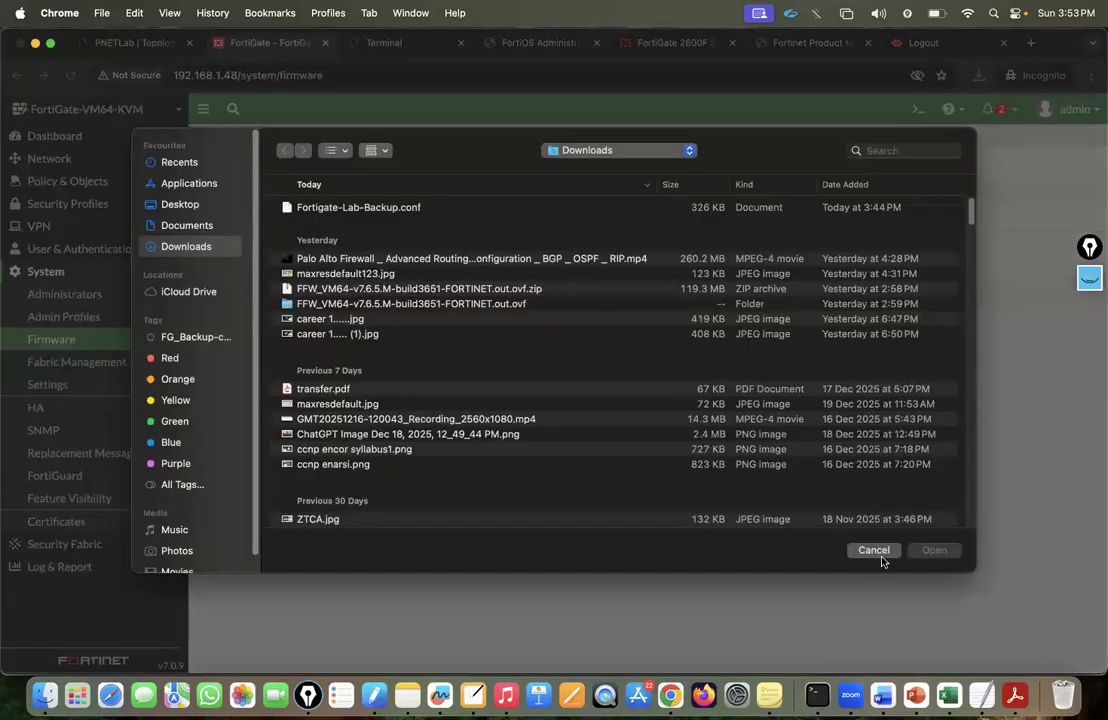
{"action": "left_click", "coordinate": [878, 553]}
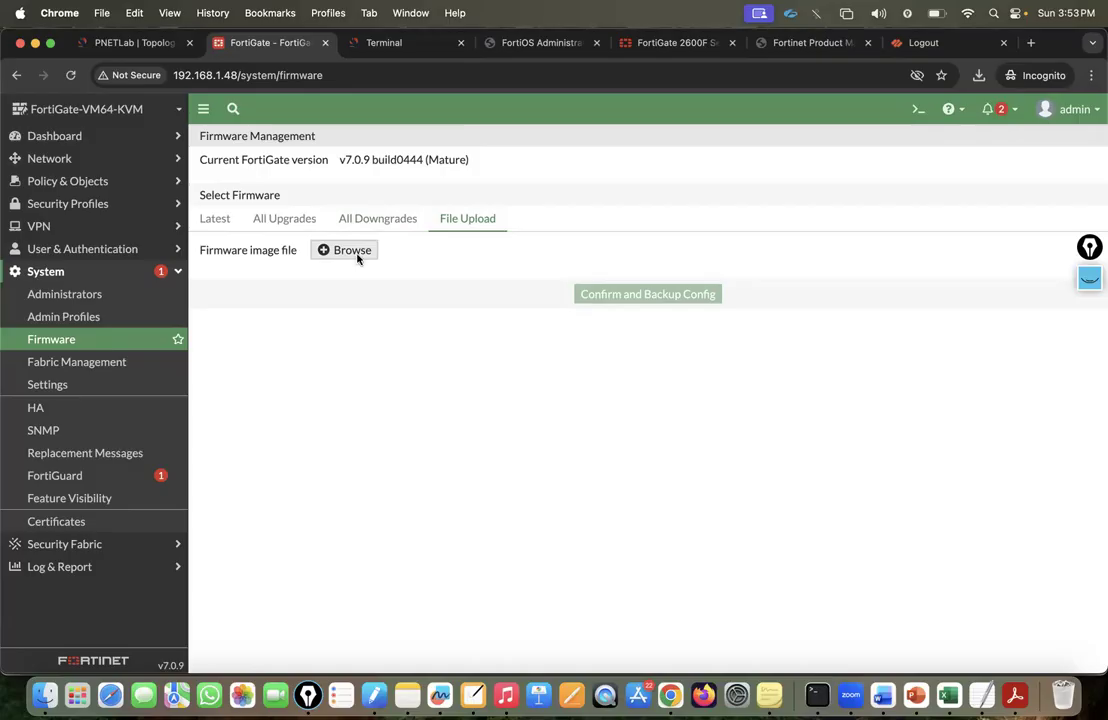
{"action": "left_click", "coordinate": [350, 250]}
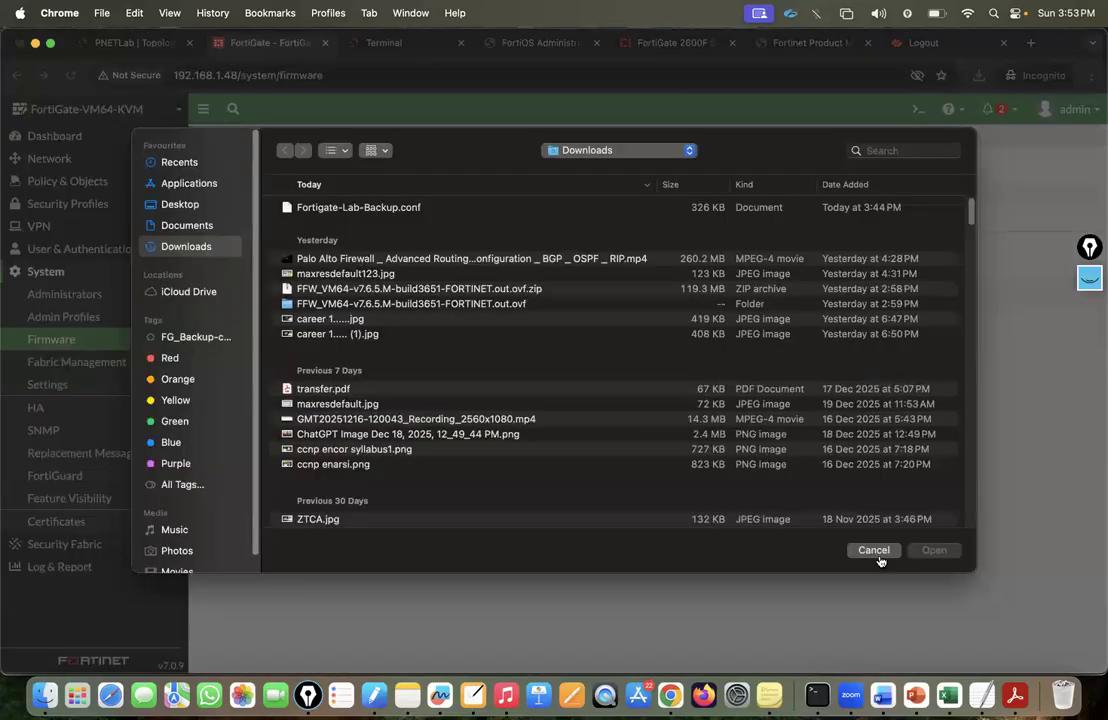
{"action": "left_click", "coordinate": [876, 552]}
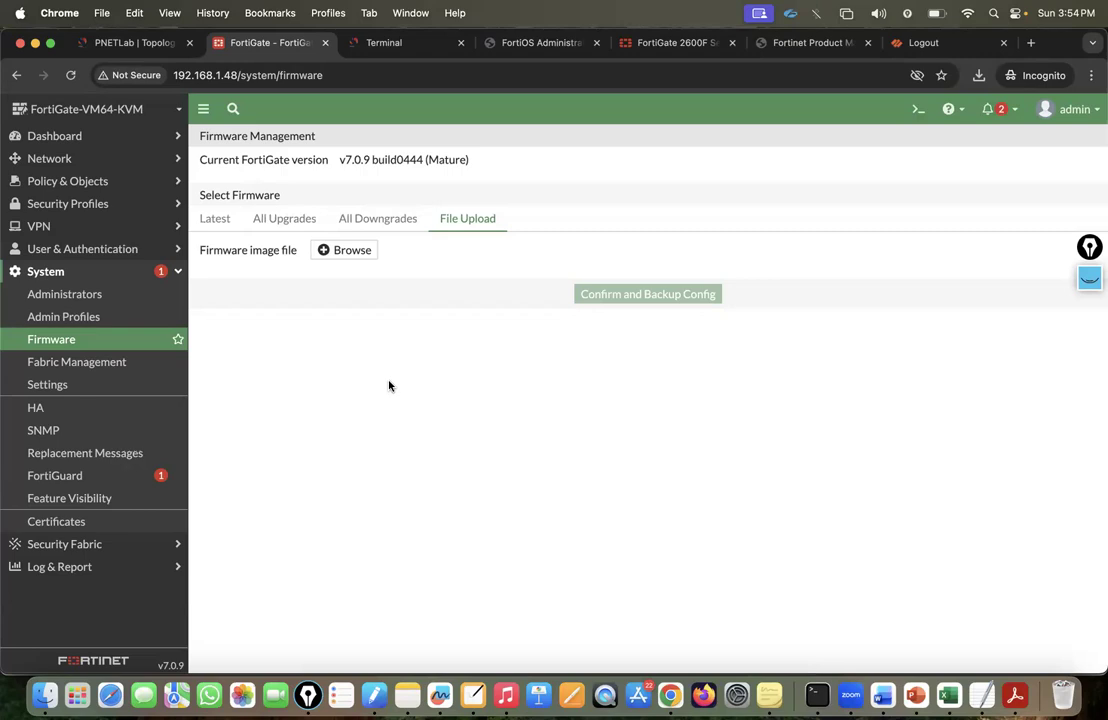
{"action": "left_click", "coordinate": [135, 42]}
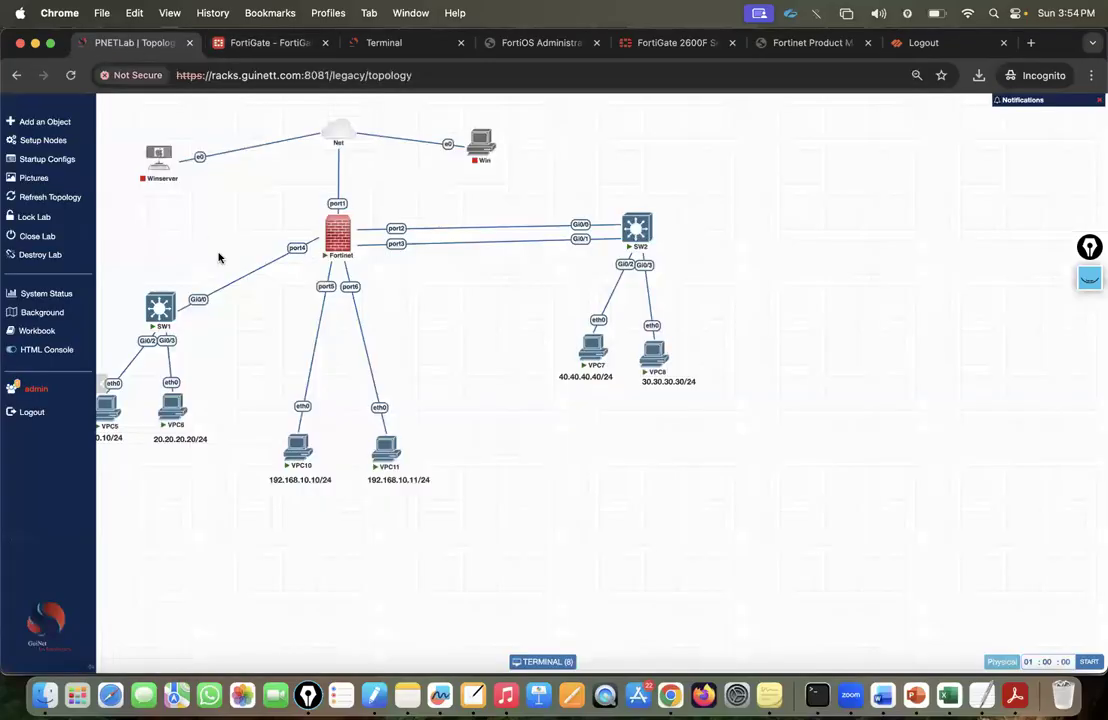
Close the current lab, open the User-ID and Content-ID lab, stop all nodes, and close it.
{"action": "mouse_move", "coordinate": [5, 224]}
{"action": "left_click", "coordinate": [48, 239]}
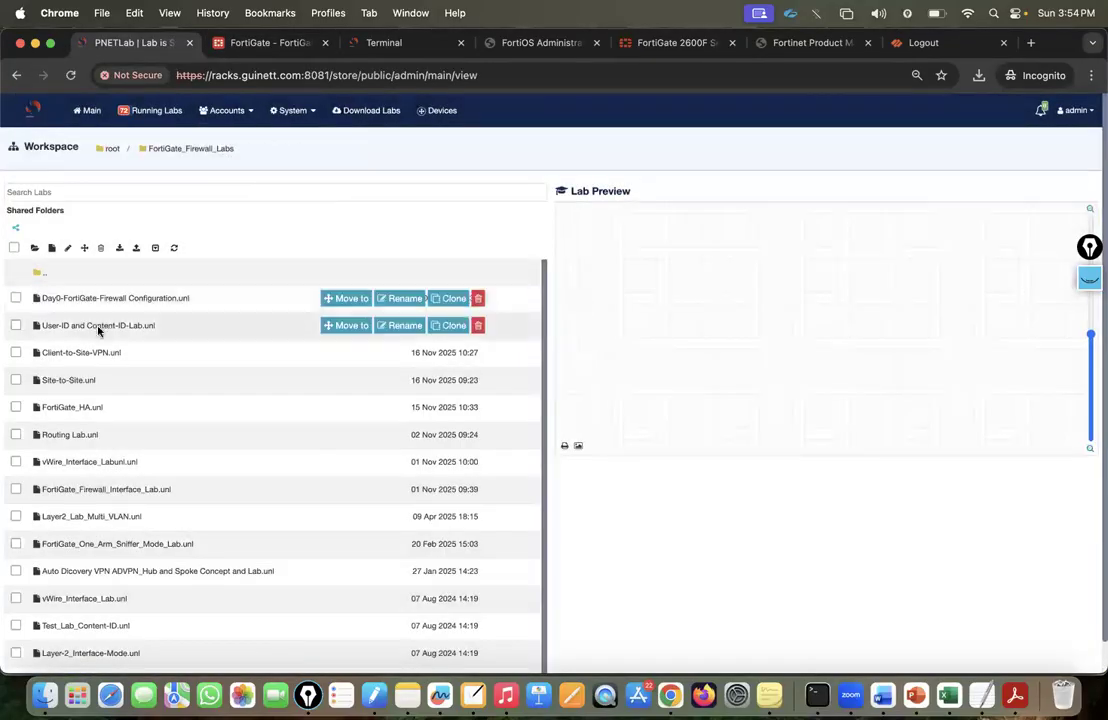
{"action": "left_click", "coordinate": [112, 326]}
{"action": "left_click", "coordinate": [575, 467]}
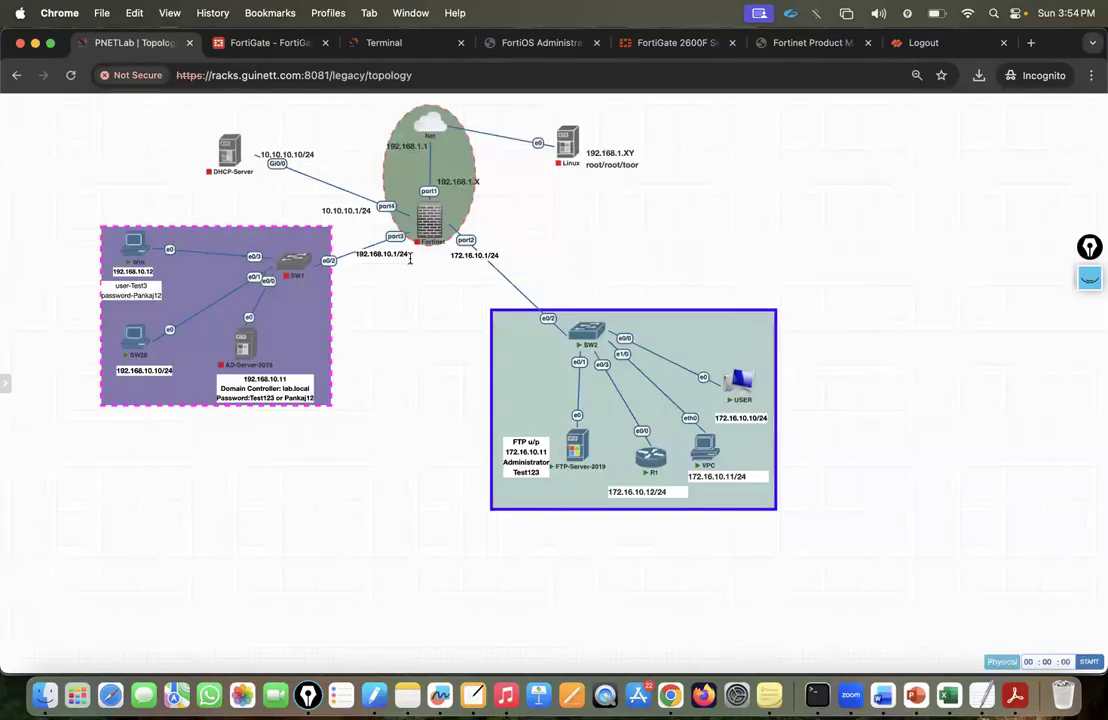
{"action": "mouse_move", "coordinate": [10, 180]}
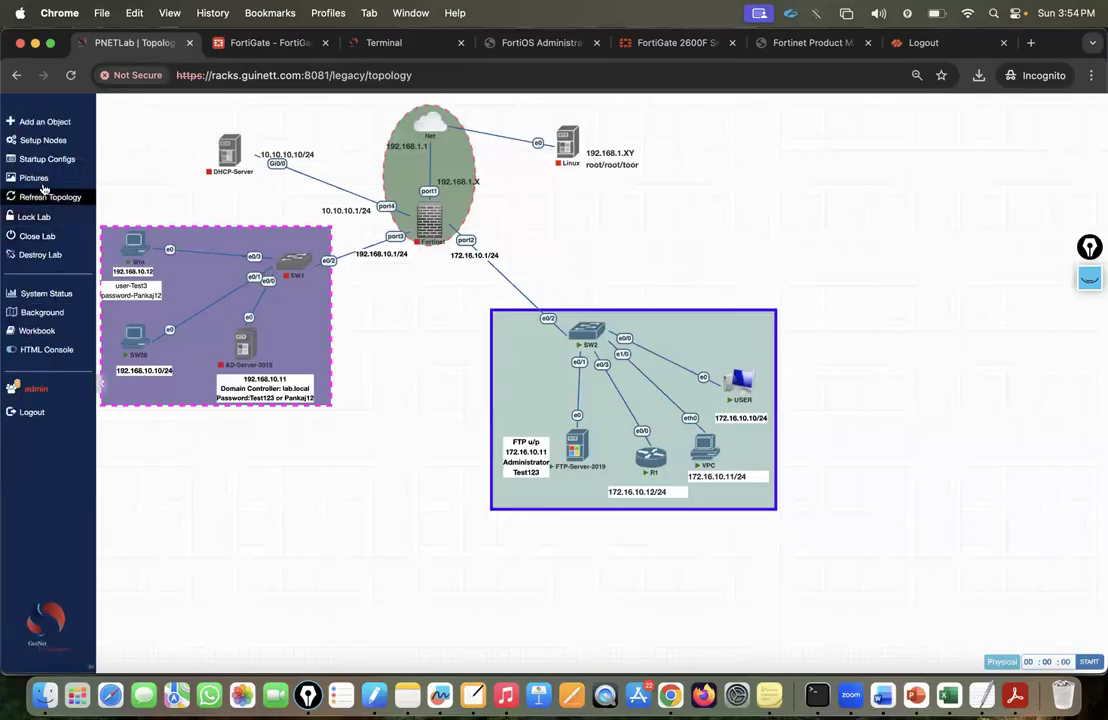
{"action": "left_click", "coordinate": [37, 138]}
{"action": "left_click", "coordinate": [73, 181]}
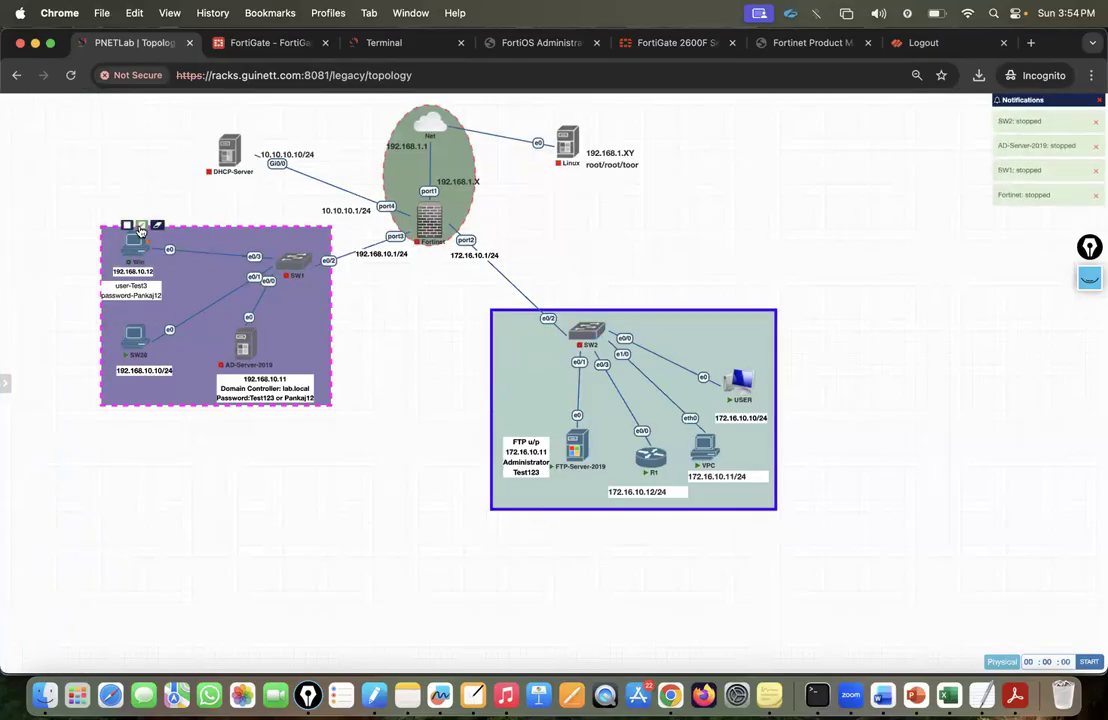
{"action": "mouse_move", "coordinate": [8, 200]}
{"action": "left_click", "coordinate": [38, 237]}
Open FortiGate_Firewall_Interface_Lab from the lab list, then return to the FortiGate tab.
{"action": "mouse_move", "coordinate": [92, 309]}
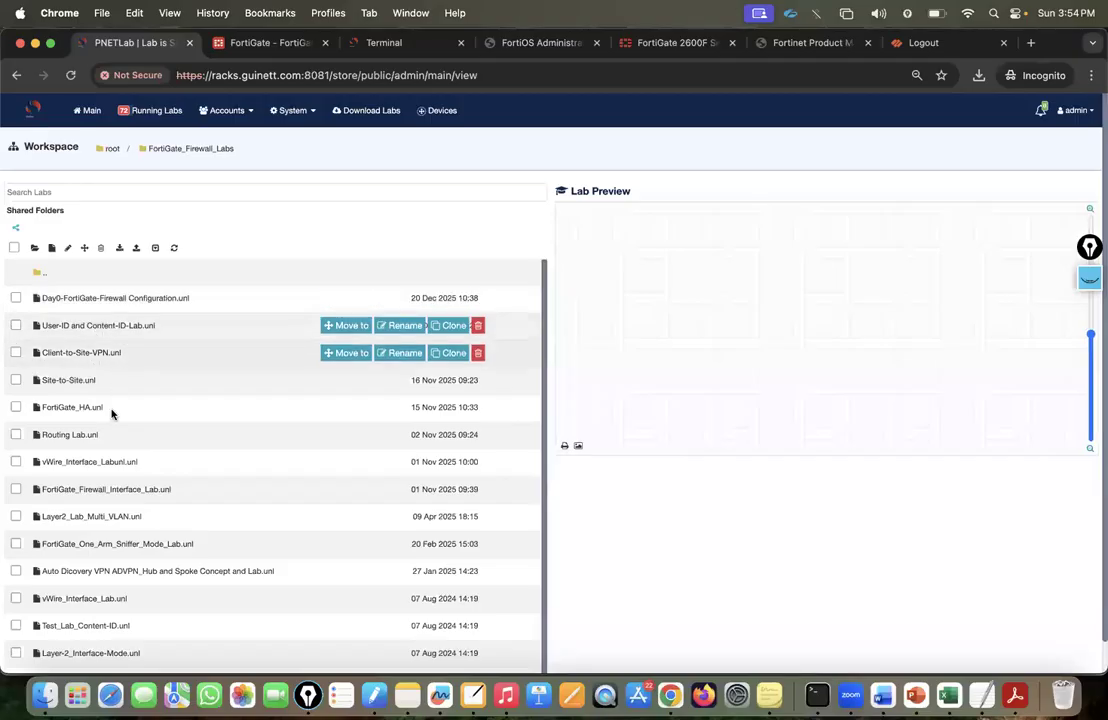
{"action": "left_click", "coordinate": [141, 299]}
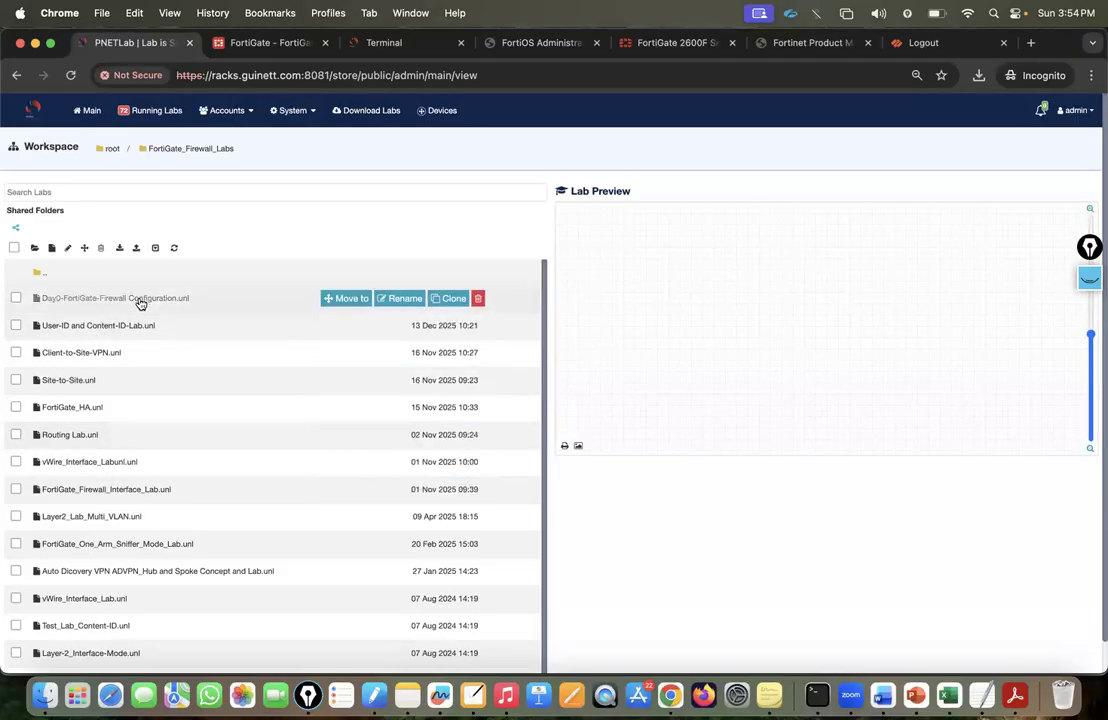
{"action": "left_click", "coordinate": [133, 328]}
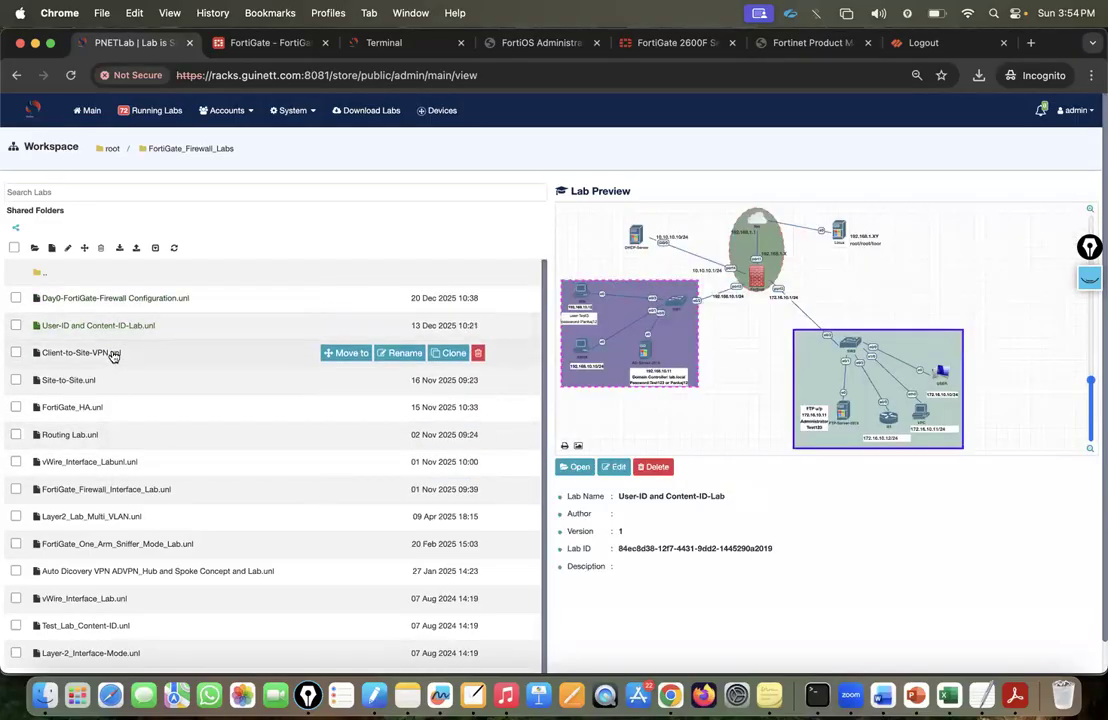
{"action": "left_click", "coordinate": [112, 351]}
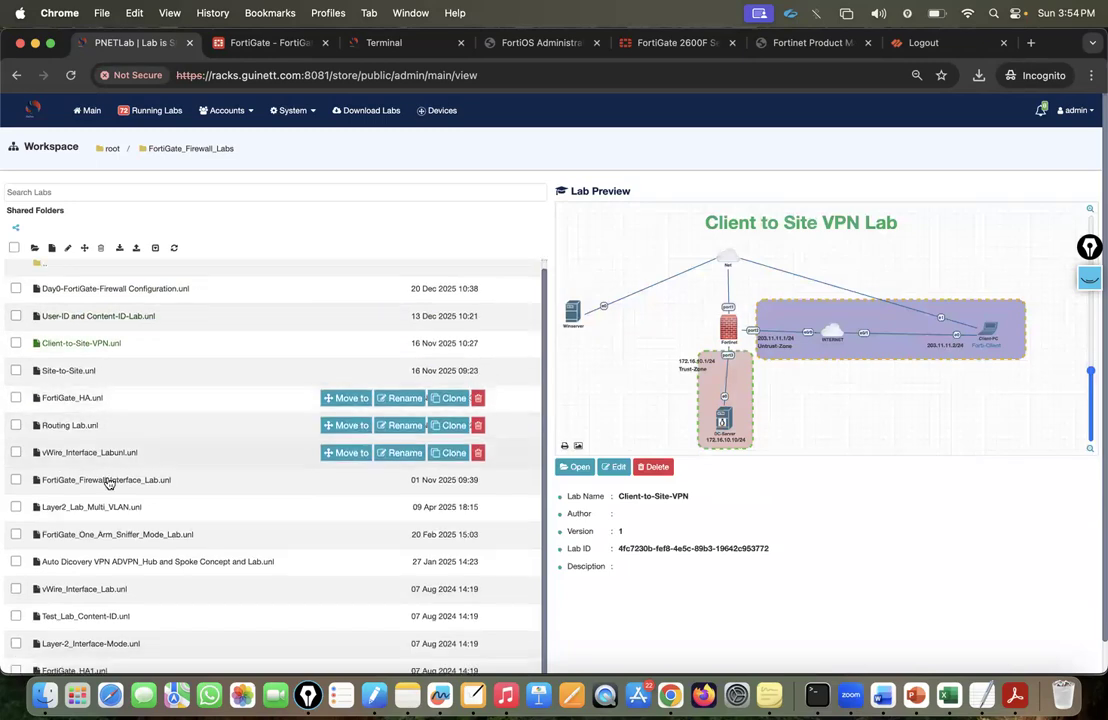
{"action": "left_click", "coordinate": [245, 484]}
{"action": "left_click", "coordinate": [580, 467]}
{"action": "left_click", "coordinate": [262, 44]}
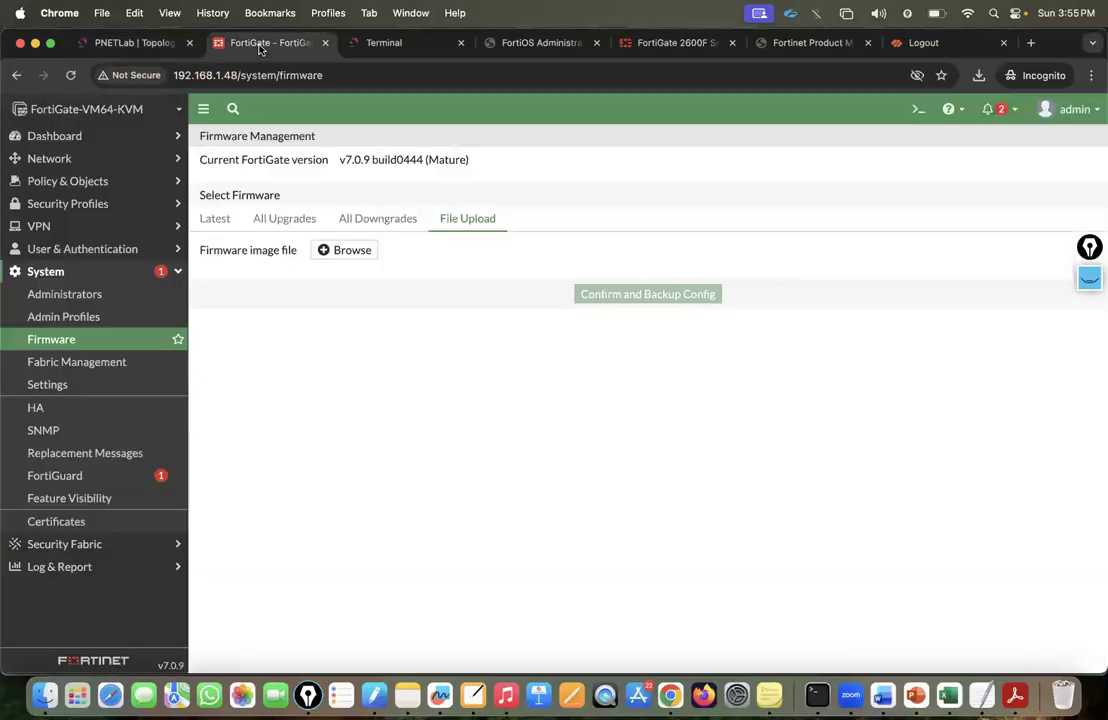
Go to System > Admin Profiles and start then discard a new profile form.
{"action": "left_click", "coordinate": [136, 320]}
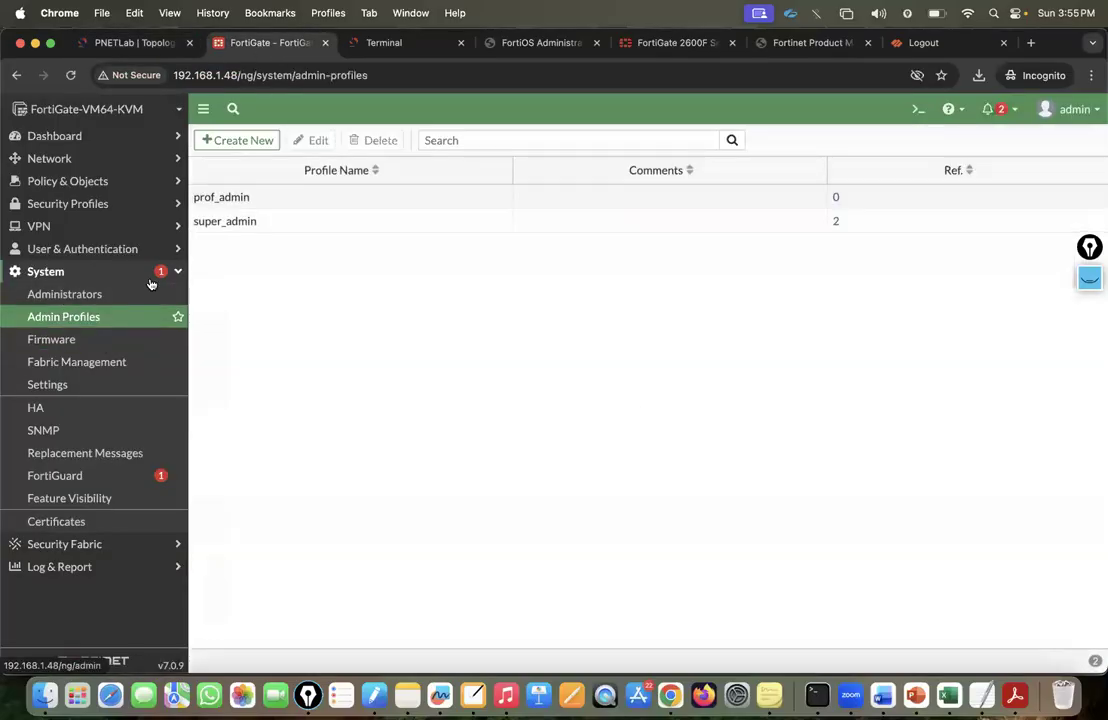
{"action": "left_click", "coordinate": [91, 297]}
{"action": "left_click", "coordinate": [91, 317]}
{"action": "left_click", "coordinate": [240, 144]}
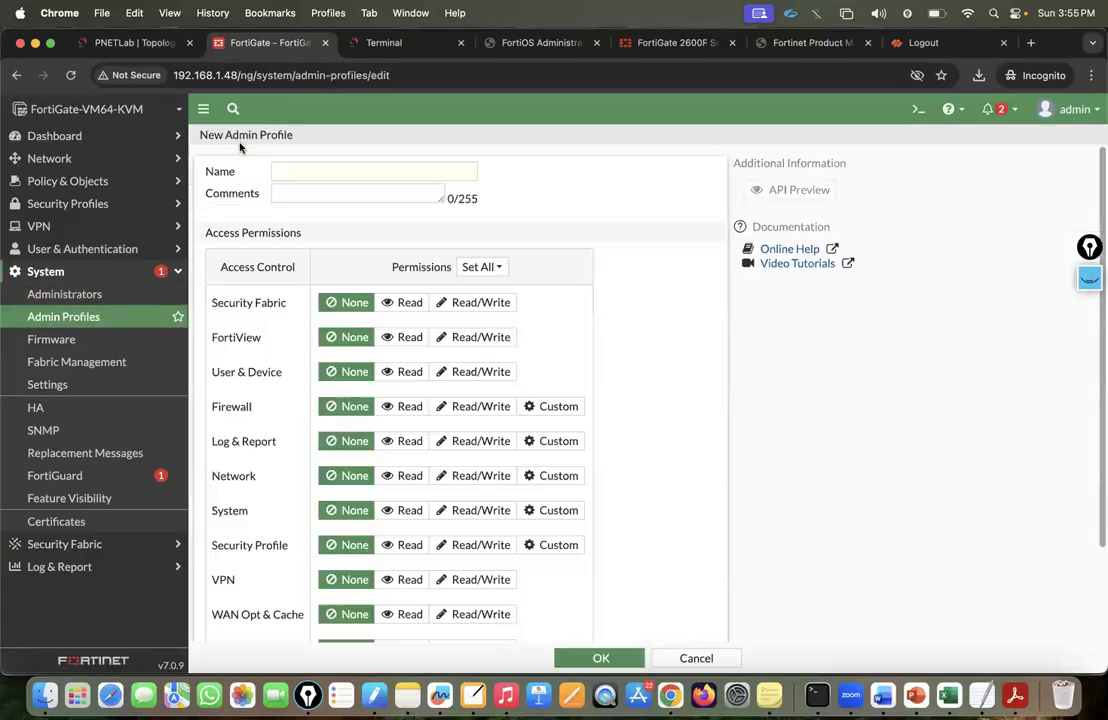
{"action": "left_click", "coordinate": [683, 659]}
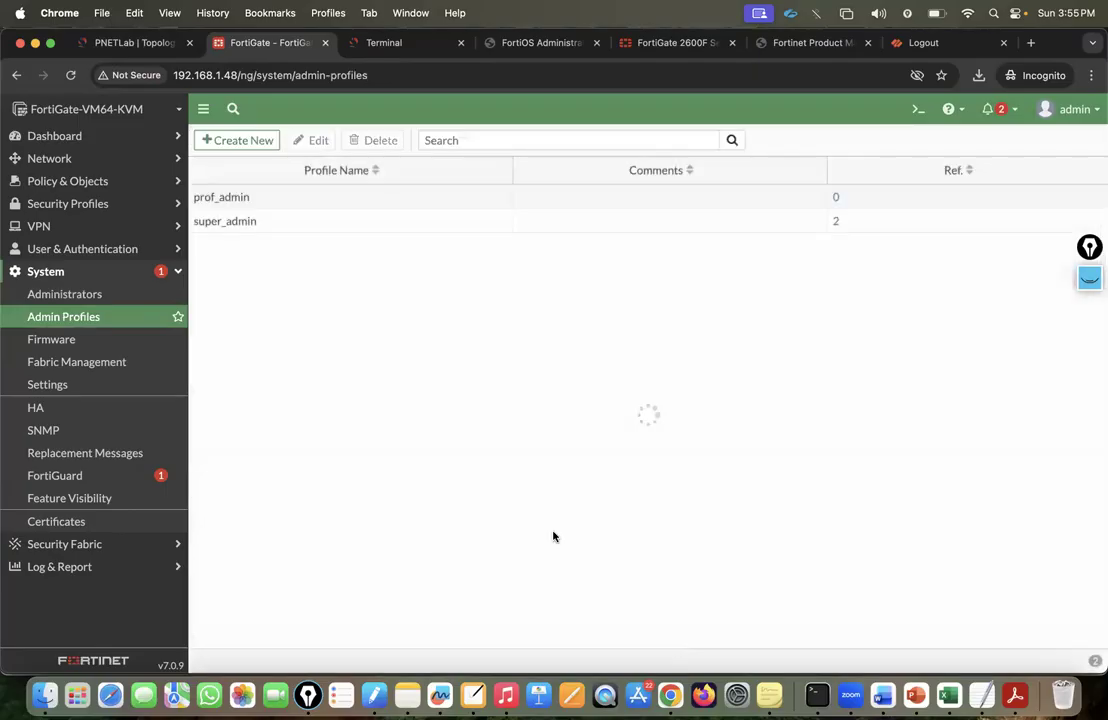
Review the prof_admin and super_admin permission tables, then start a blank new profile.
{"action": "double_click", "coordinate": [229, 200]}
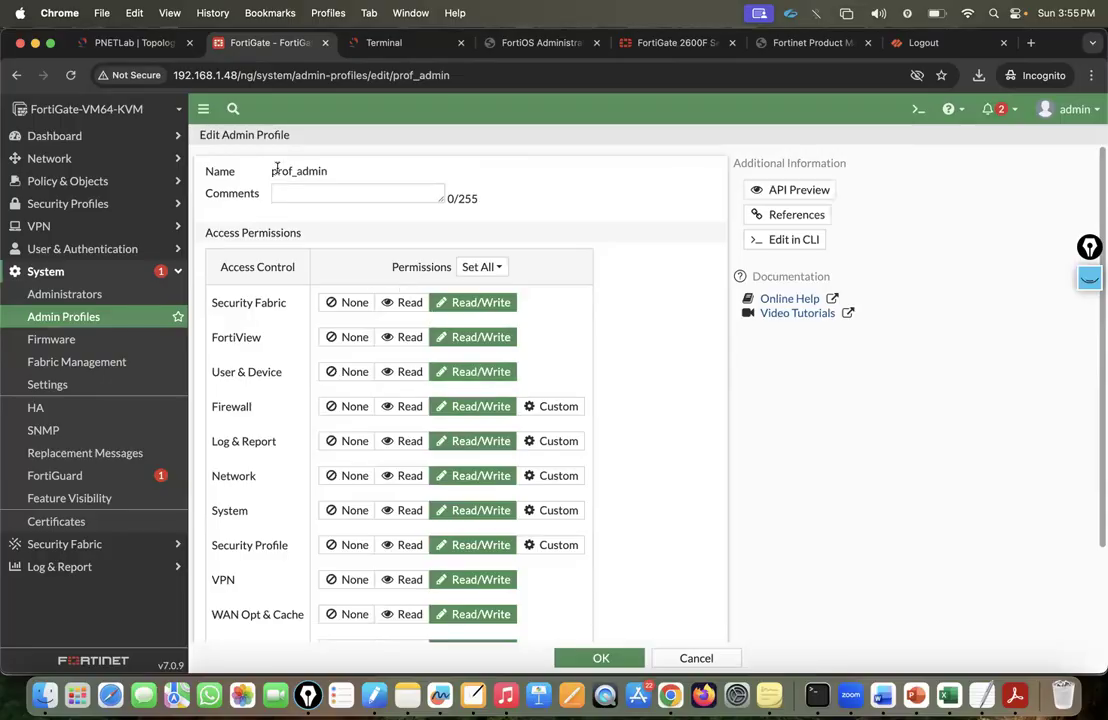
{"action": "scroll", "coordinate": [440, 400], "scroll_direction": "down", "scroll_amount": 3}
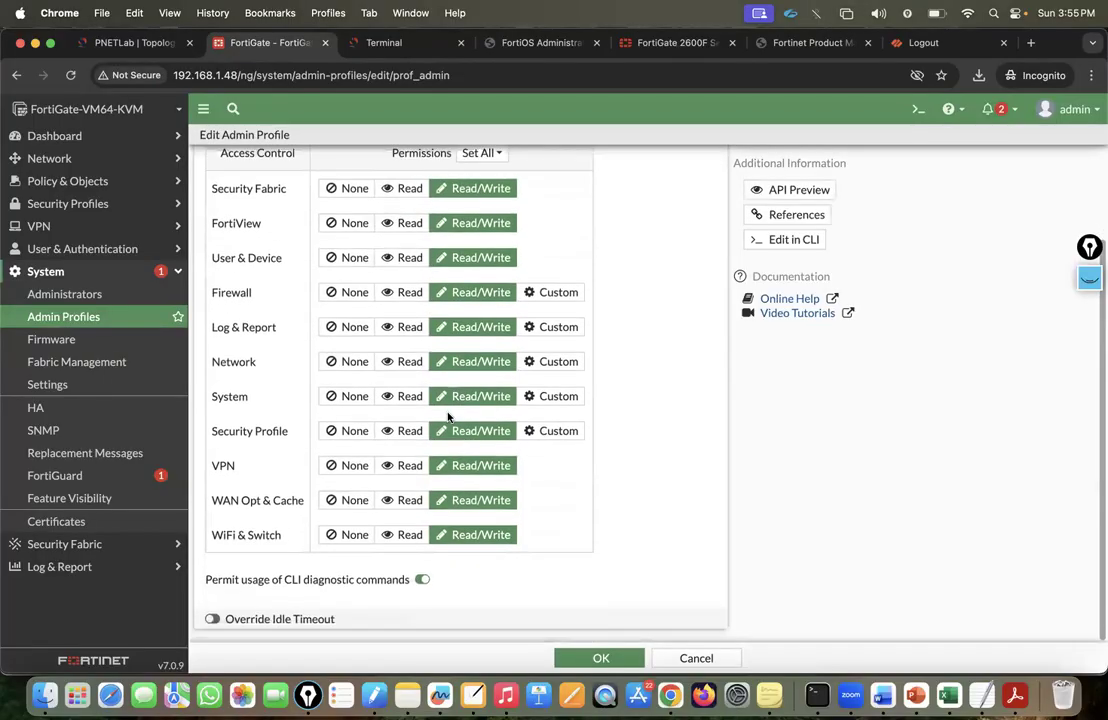
{"action": "scroll", "coordinate": [448, 416], "scroll_direction": "up", "scroll_amount": 3}
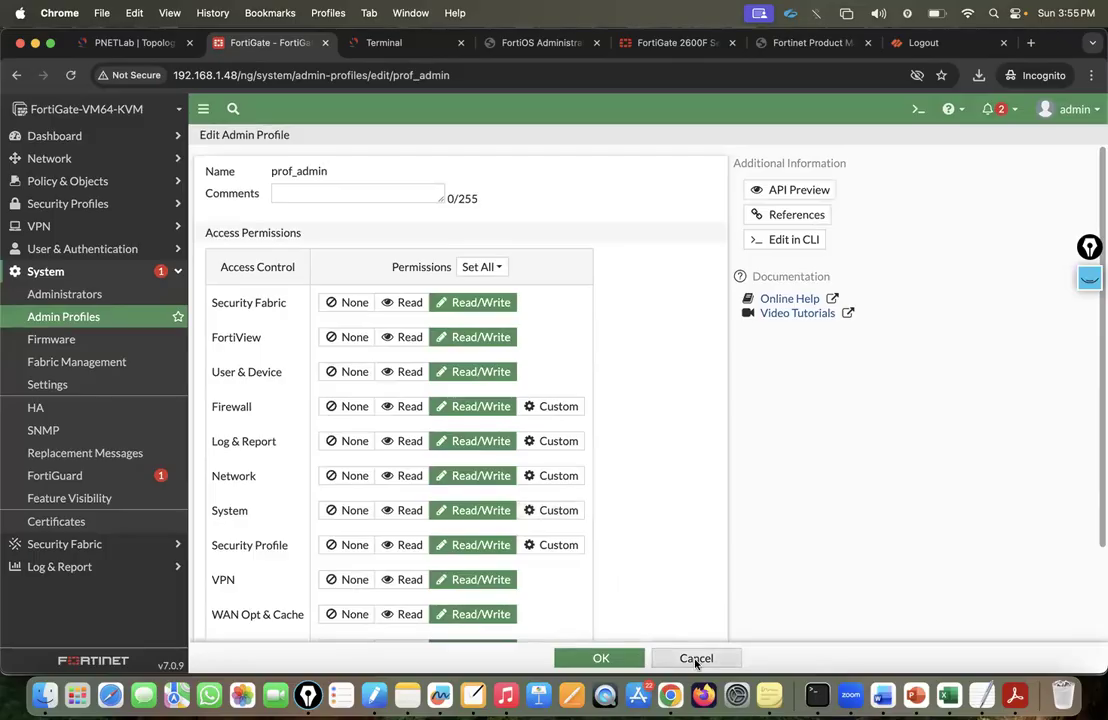
{"action": "left_click", "coordinate": [697, 658]}
{"action": "double_click", "coordinate": [226, 222]}
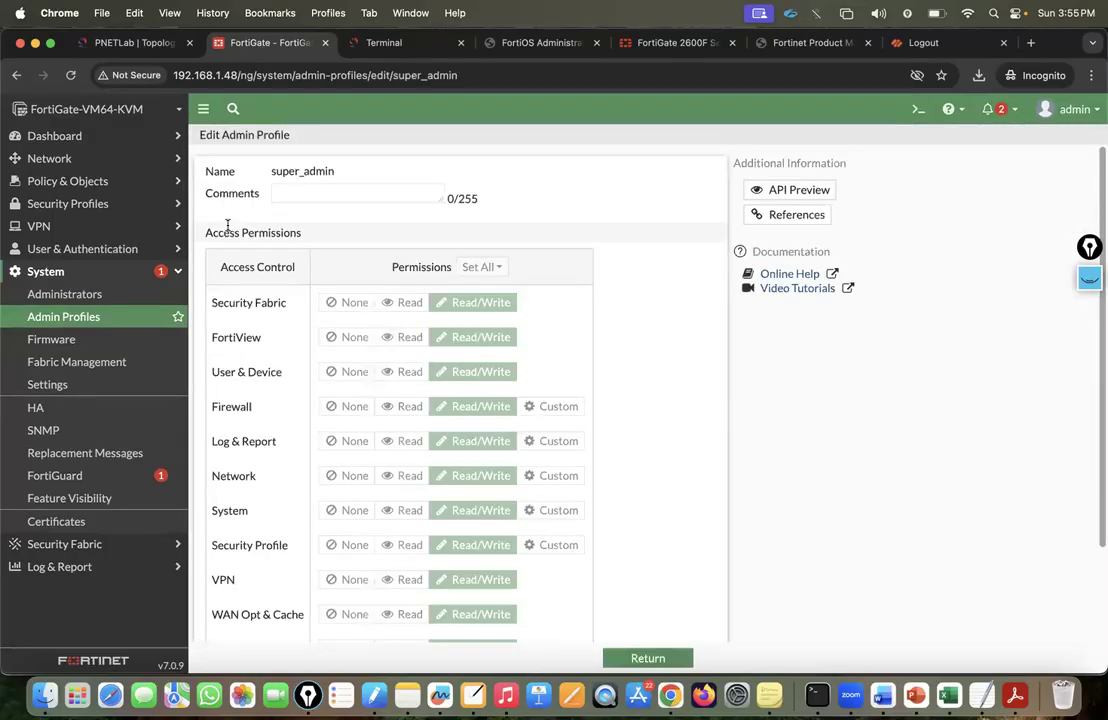
{"action": "scroll", "coordinate": [440, 450], "scroll_direction": "down", "scroll_amount": 3}
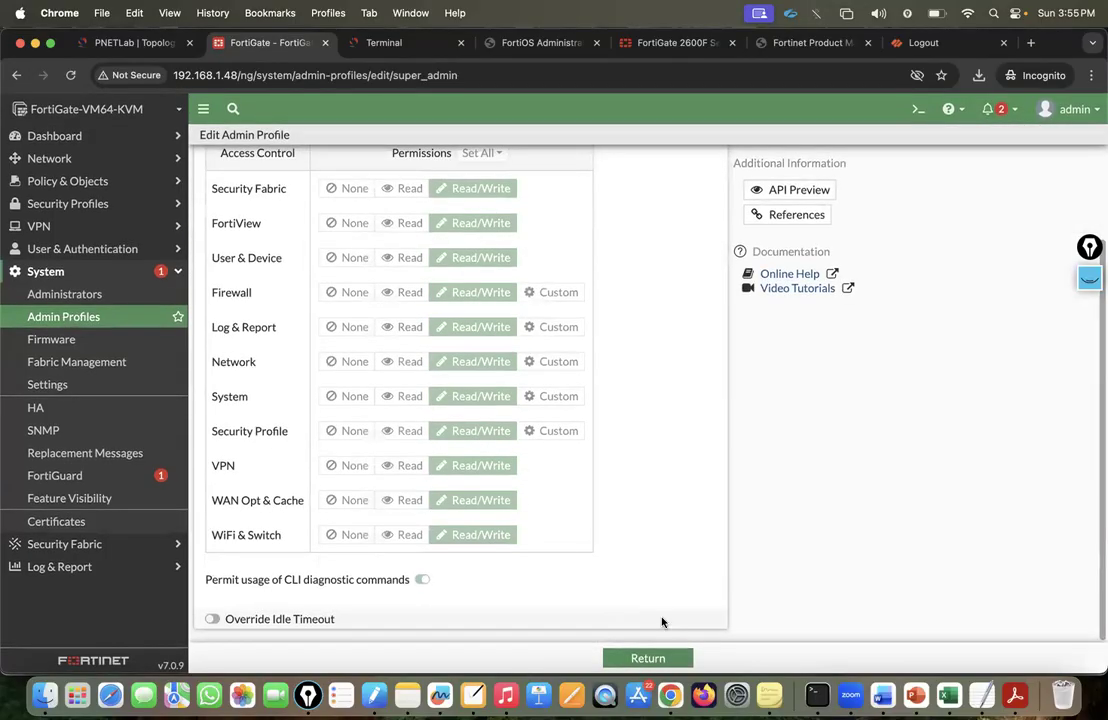
{"action": "left_click", "coordinate": [676, 657]}
{"action": "left_click", "coordinate": [230, 139]}
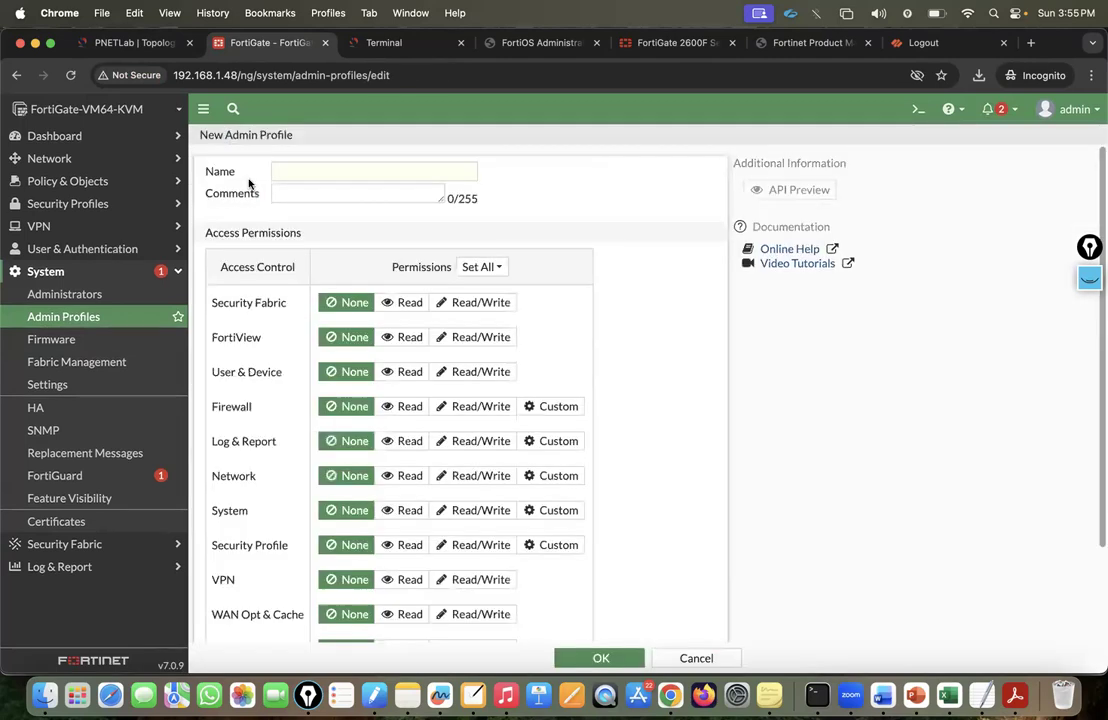
Name the profile level2-Access; set System, Security Profile, VPN and WAN Opt & Cache to Read.
{"action": "left_click", "coordinate": [303, 176]}
{"action": "type", "text": "level2"}
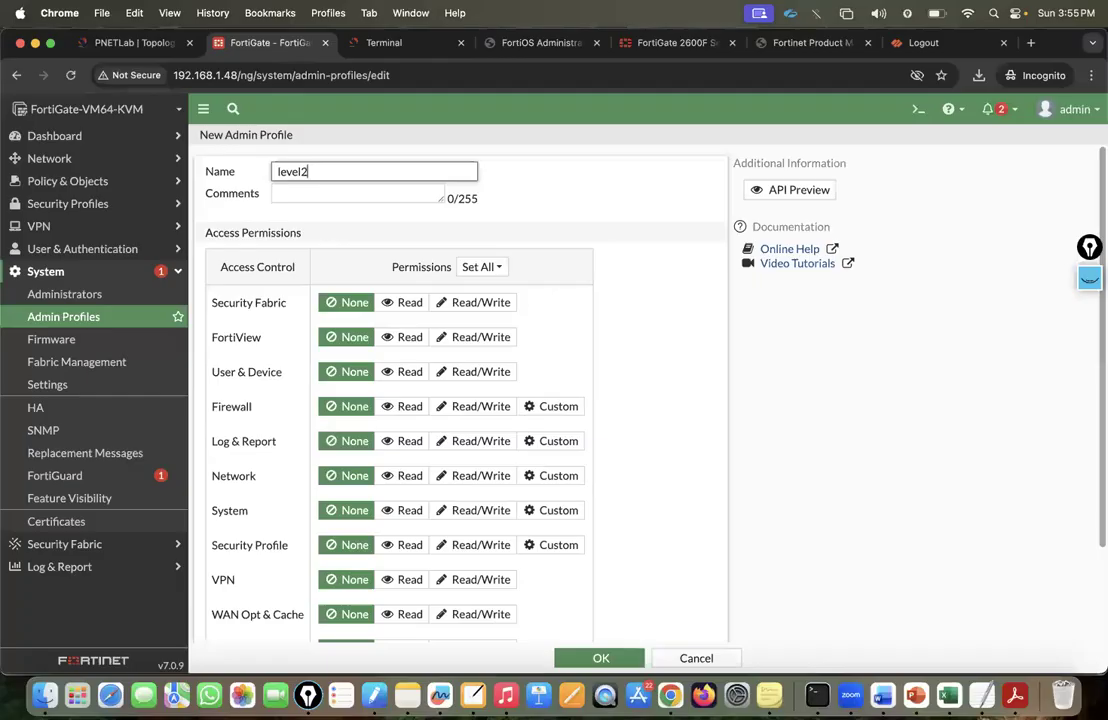
{"action": "type", "text": "-Access"}
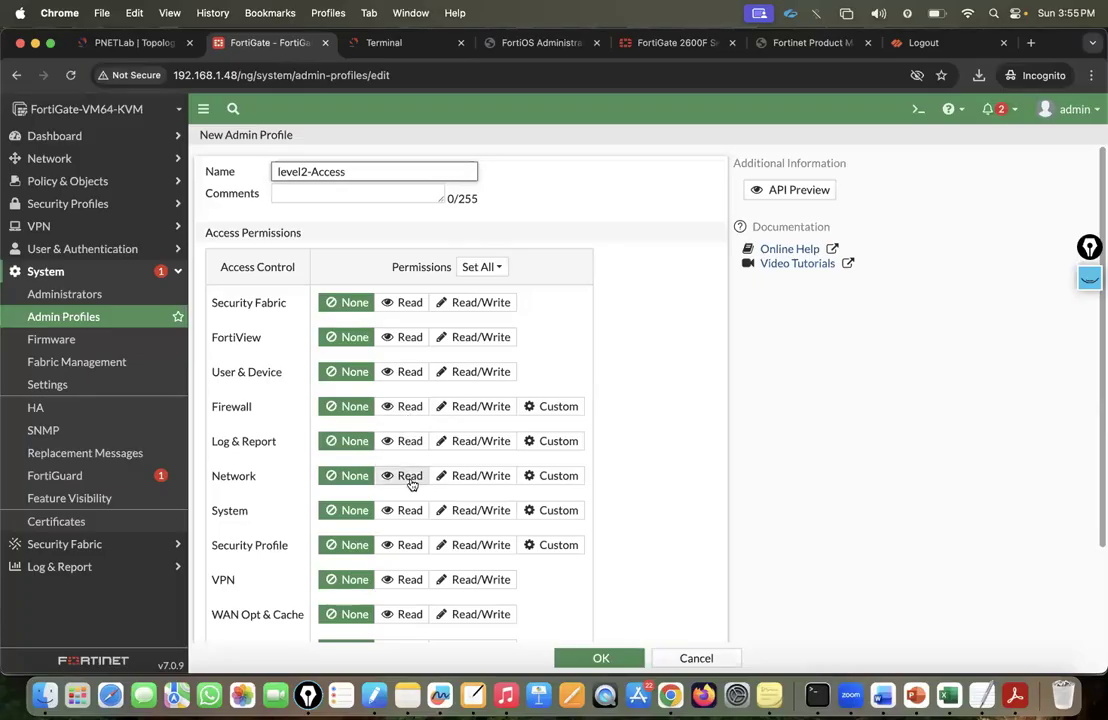
{"action": "left_click", "coordinate": [462, 477]}
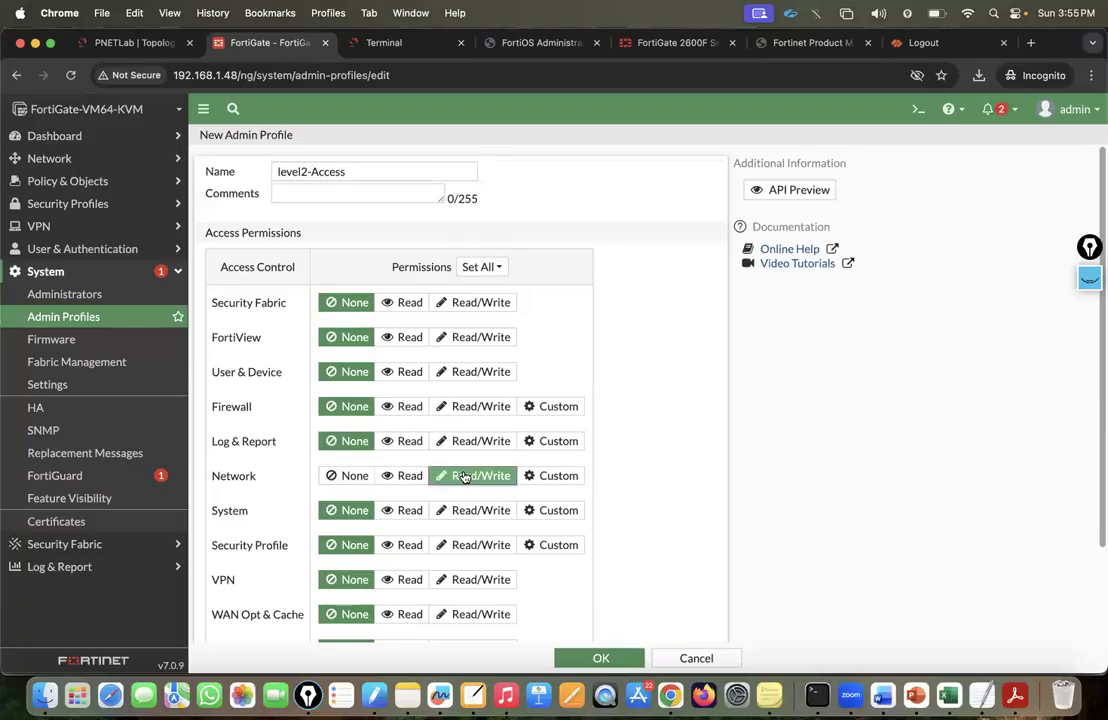
{"action": "left_click", "coordinate": [412, 512]}
{"action": "left_click", "coordinate": [408, 545]}
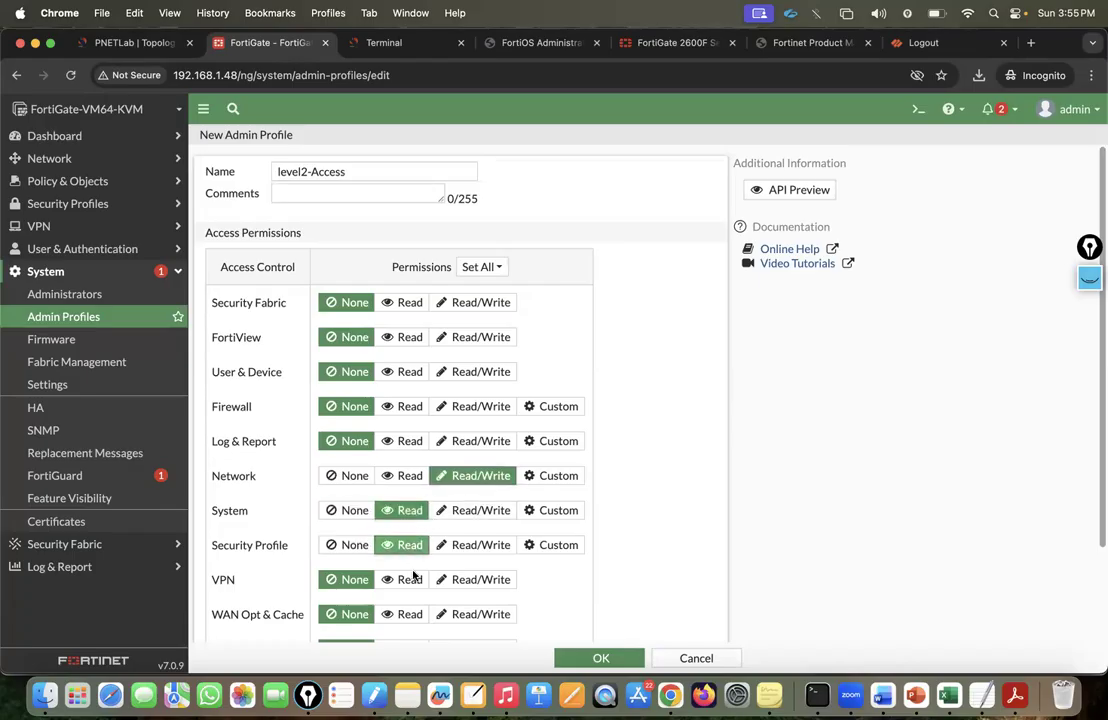
{"action": "left_click", "coordinate": [410, 580]}
{"action": "left_click", "coordinate": [412, 614]}
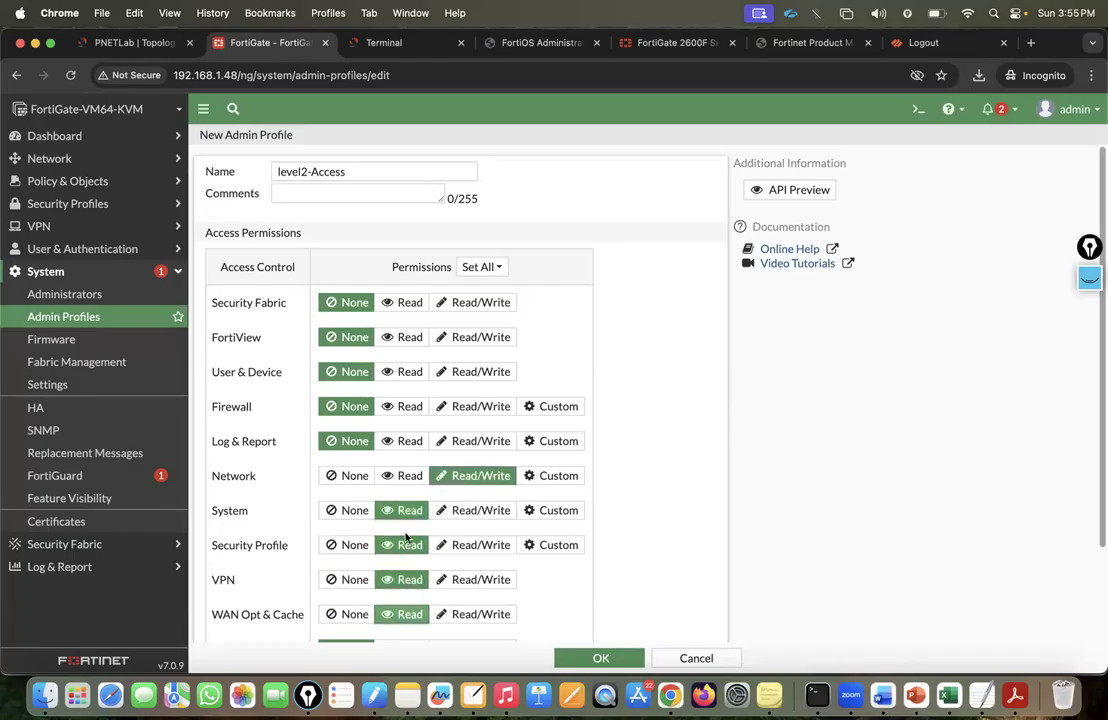
Set Security Fabric, FortiView, User & Device, Firewall, Log & Report and WiFi & Switch to Read.
{"action": "left_click", "coordinate": [405, 305]}
{"action": "left_click", "coordinate": [408, 338]}
{"action": "left_click", "coordinate": [408, 372]}
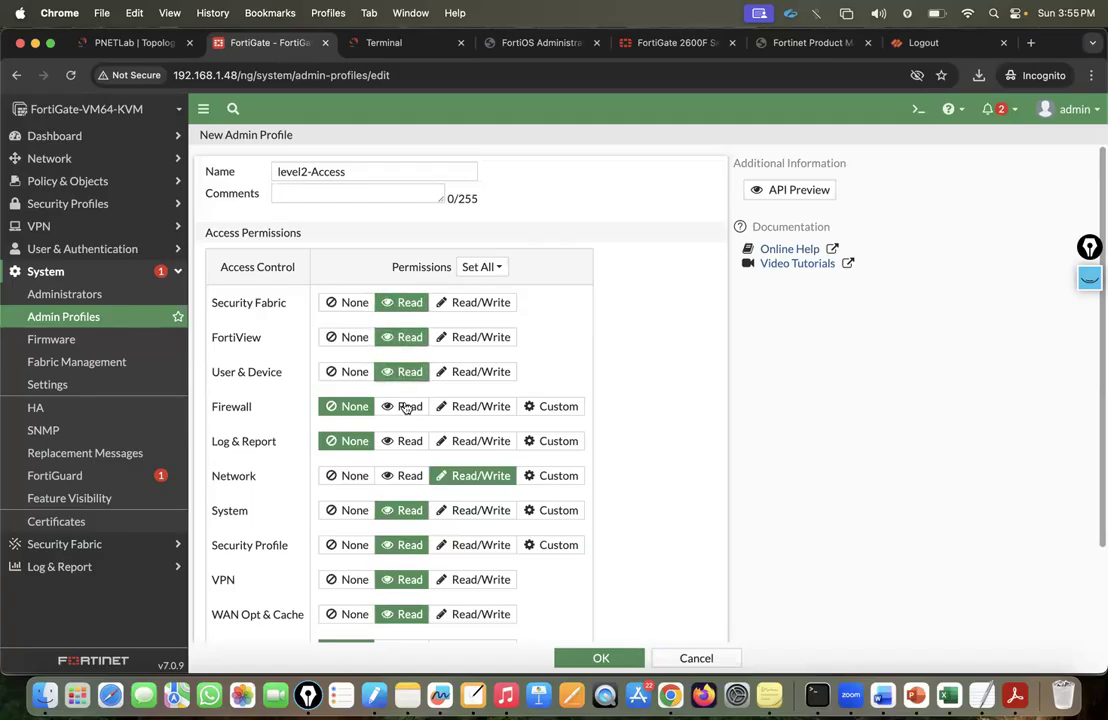
{"action": "left_click", "coordinate": [408, 406]}
{"action": "left_click", "coordinate": [406, 440]}
{"action": "left_click", "coordinate": [404, 474]}
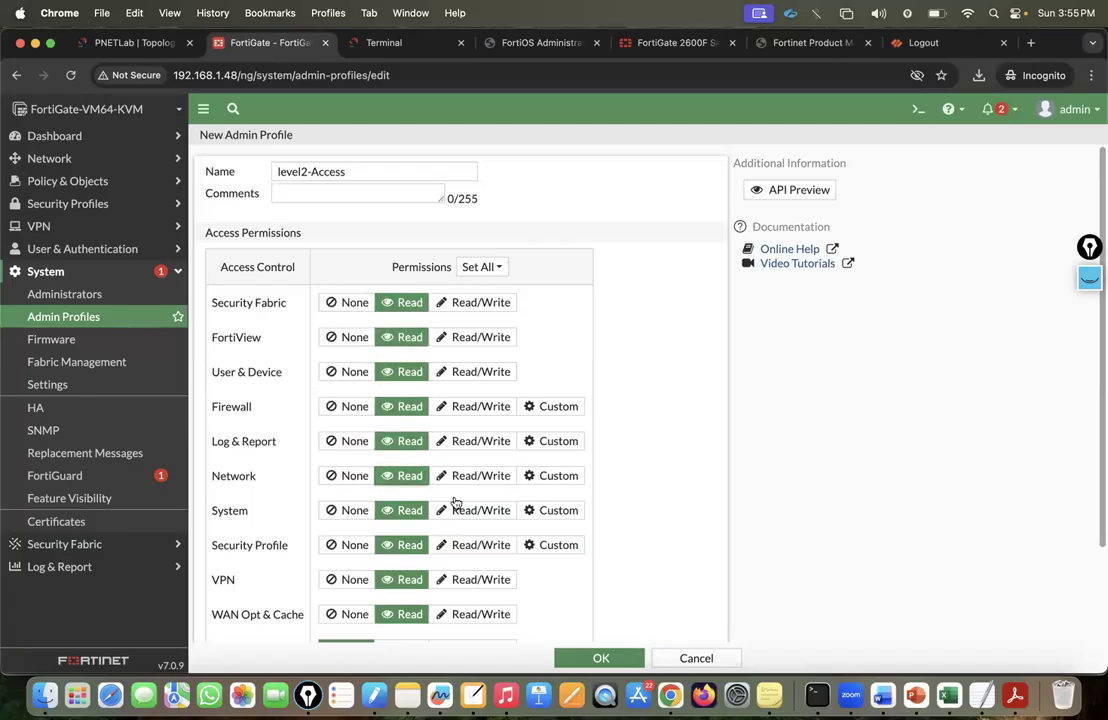
{"action": "scroll", "coordinate": [487, 538], "scroll_direction": "down", "scroll_amount": 3}
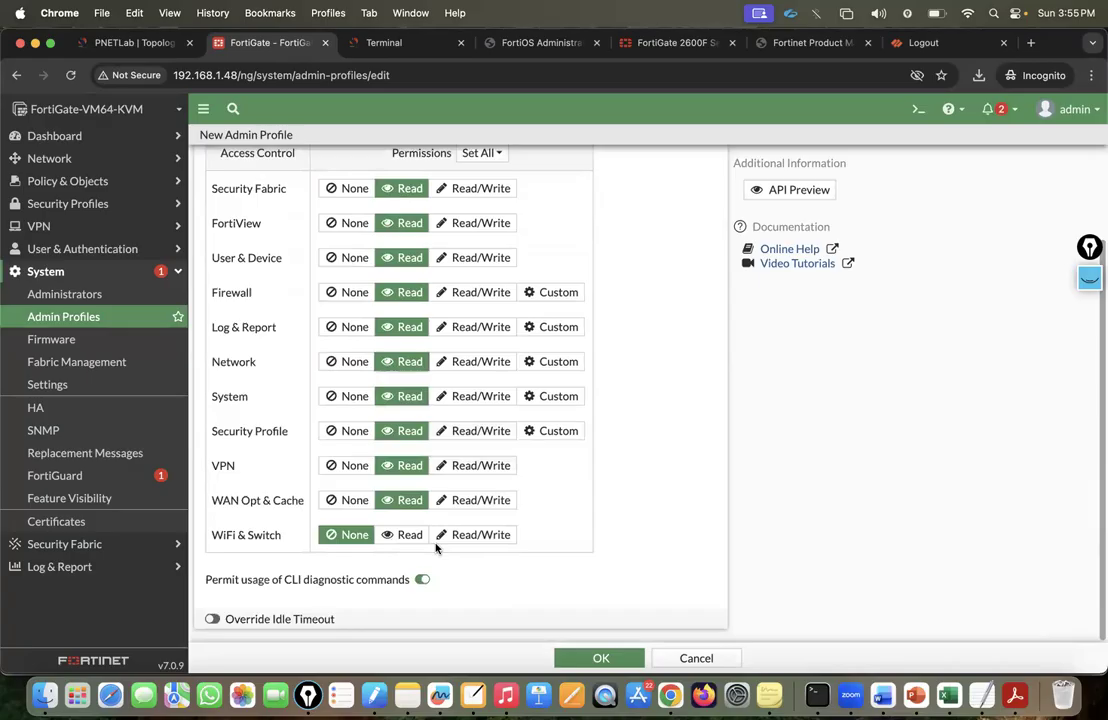
{"action": "left_click", "coordinate": [410, 535]}
{"action": "scroll", "coordinate": [497, 420], "scroll_direction": "up", "scroll_amount": 3}
{"action": "scroll", "coordinate": [496, 420], "scroll_direction": "down", "scroll_amount": 2}
{"action": "scroll", "coordinate": [496, 420], "scroll_direction": "up", "scroll_amount": 3}
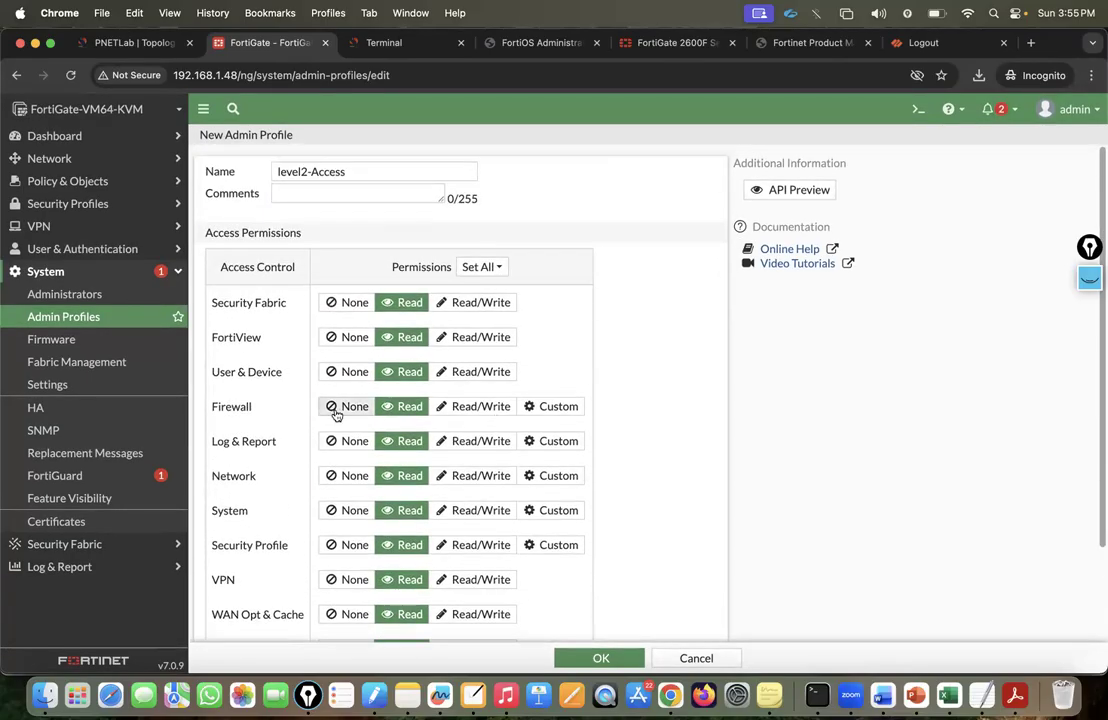
Restore Network to Read/Write and save the level2-Access profile.
{"action": "left_click", "coordinate": [468, 478]}
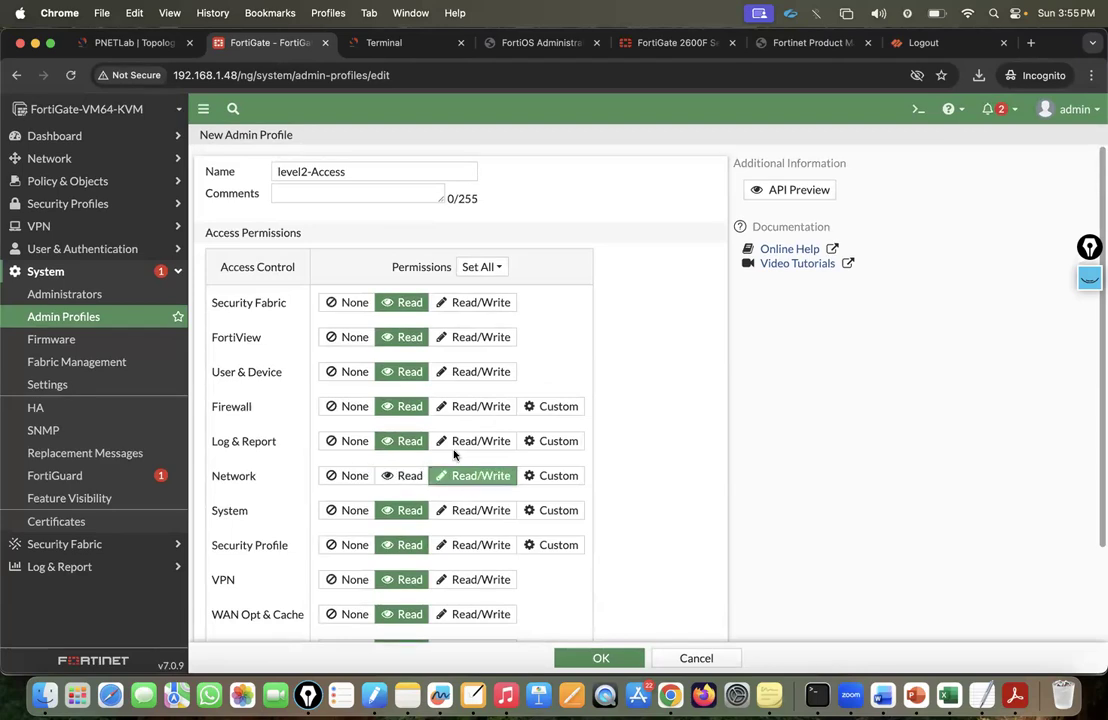
{"action": "scroll", "coordinate": [502, 483], "scroll_direction": "down", "scroll_amount": 2}
{"action": "left_click", "coordinate": [600, 658]}
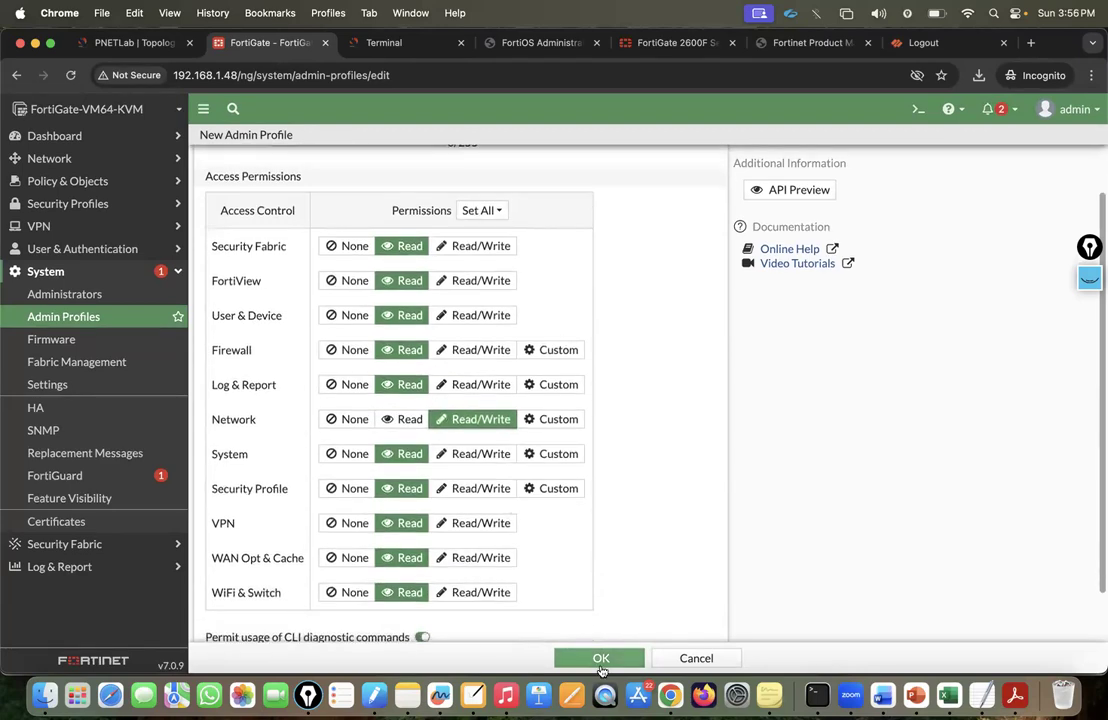
{"action": "left_click", "coordinate": [99, 294]}
Create local administrator Level2 with a confirmed password and the level2-Access profile.
{"action": "left_click", "coordinate": [251, 140]}
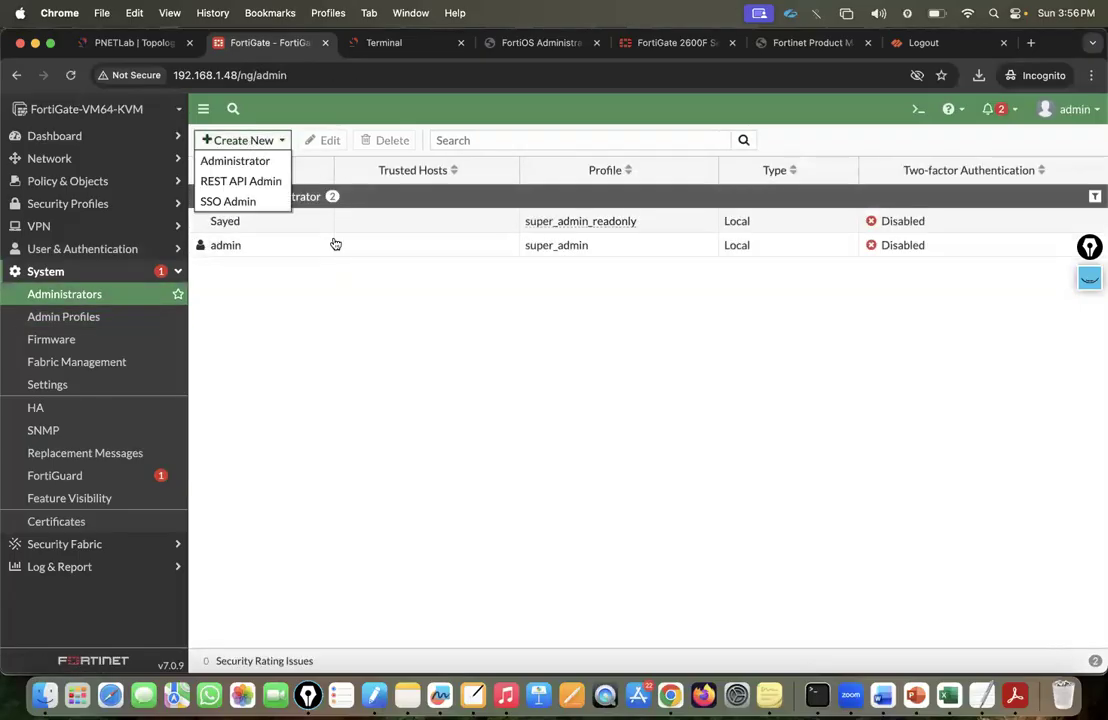
{"action": "left_click", "coordinate": [243, 166]}
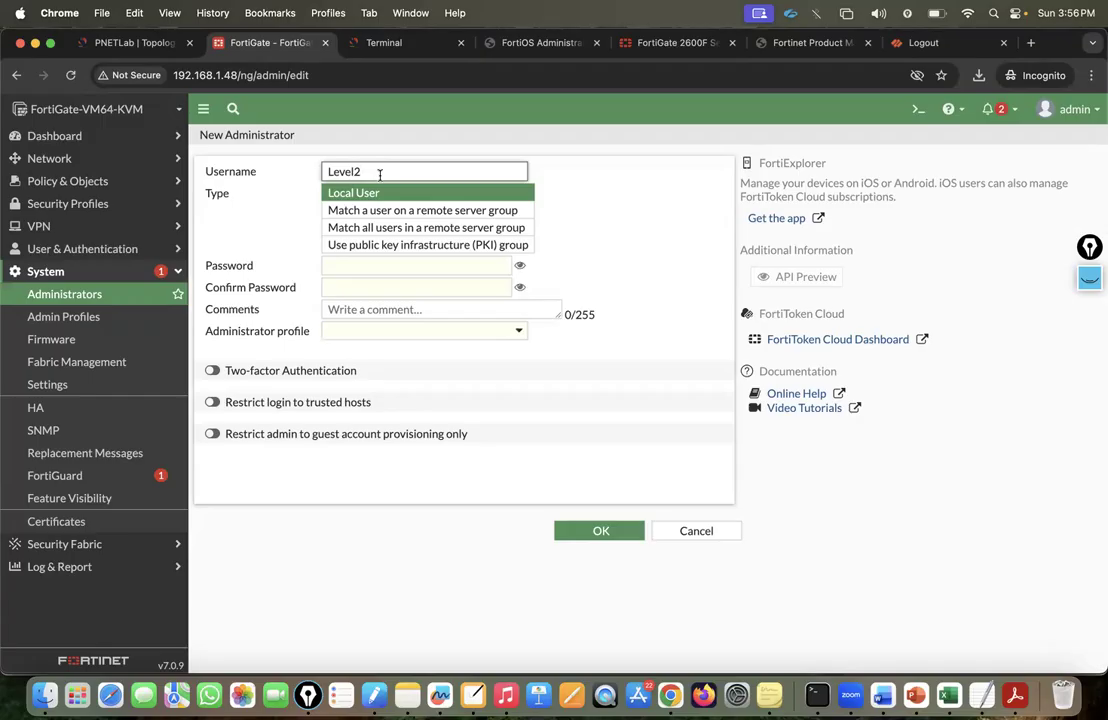
{"action": "left_click", "coordinate": [391, 265]}
{"action": "type", "text": "•••"}
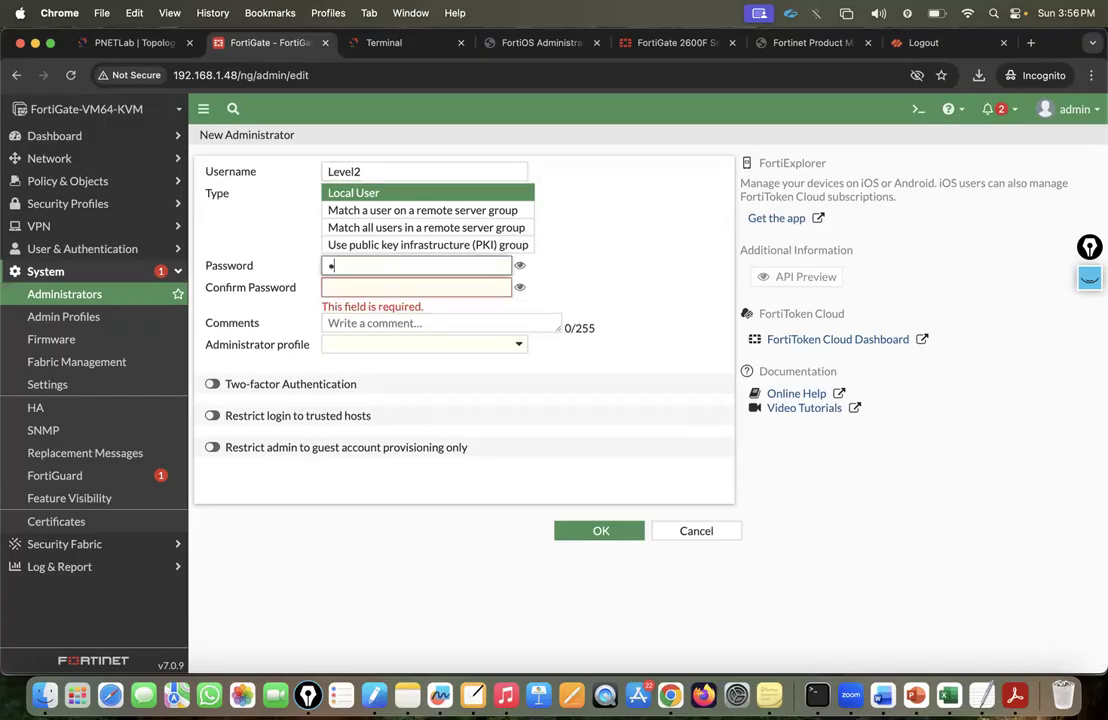
{"action": "type", "text": "•••"}
{"action": "left_click", "coordinate": [389, 290]}
{"action": "type", "text": "••••••"}
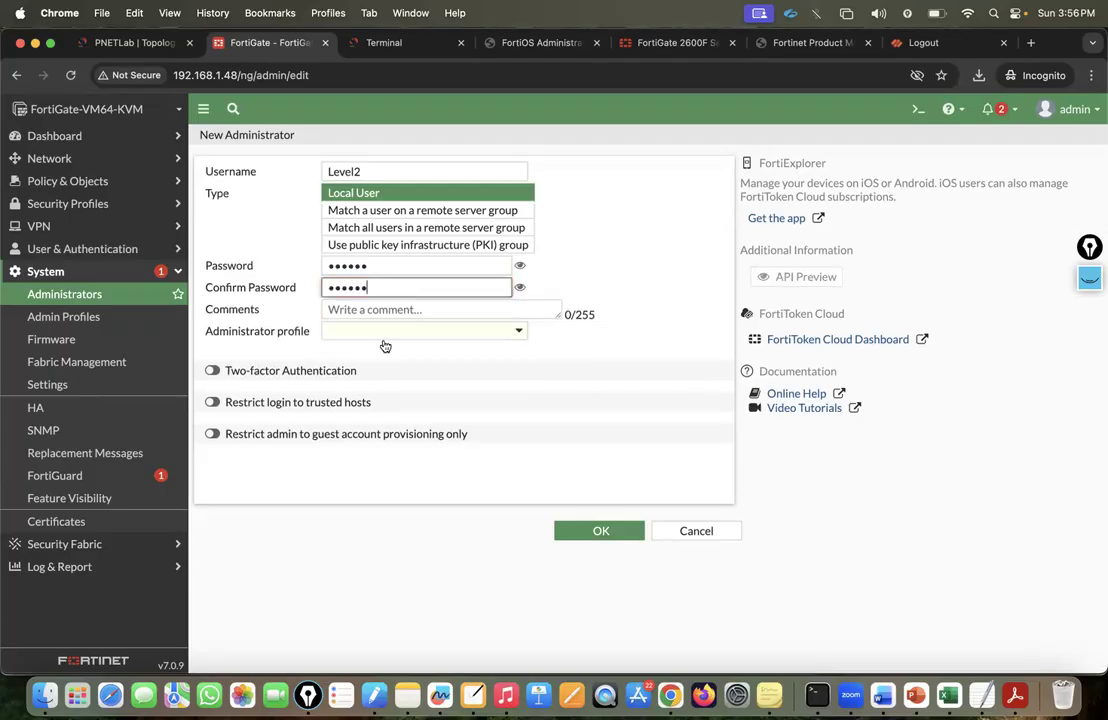
{"action": "left_click", "coordinate": [380, 337]}
{"action": "left_click", "coordinate": [372, 392]}
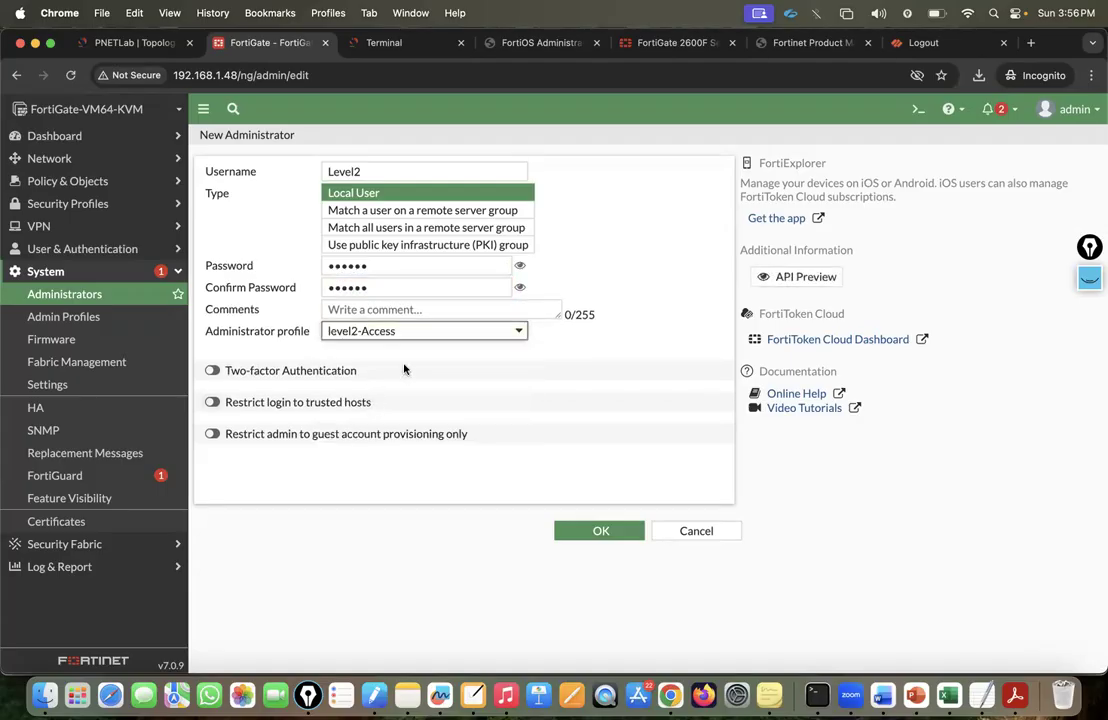
{"action": "left_click", "coordinate": [596, 530]}
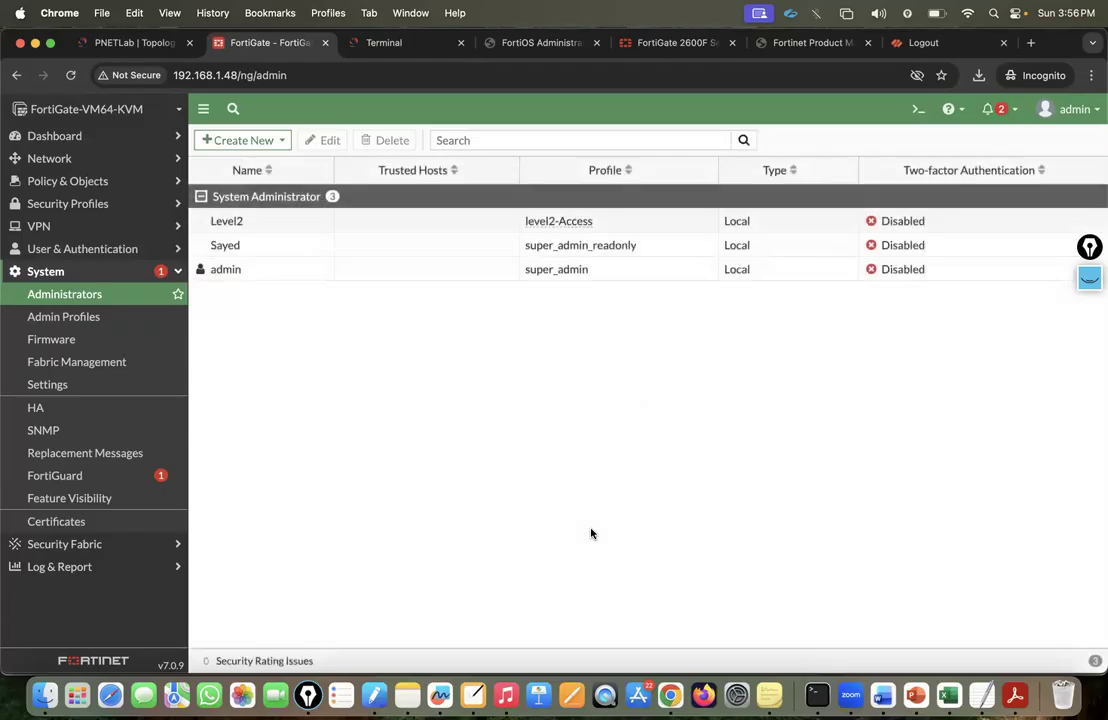
Sign out and sign in as Level2, skipping the setup and What's New dialogs.
{"action": "left_click", "coordinate": [1075, 110]}
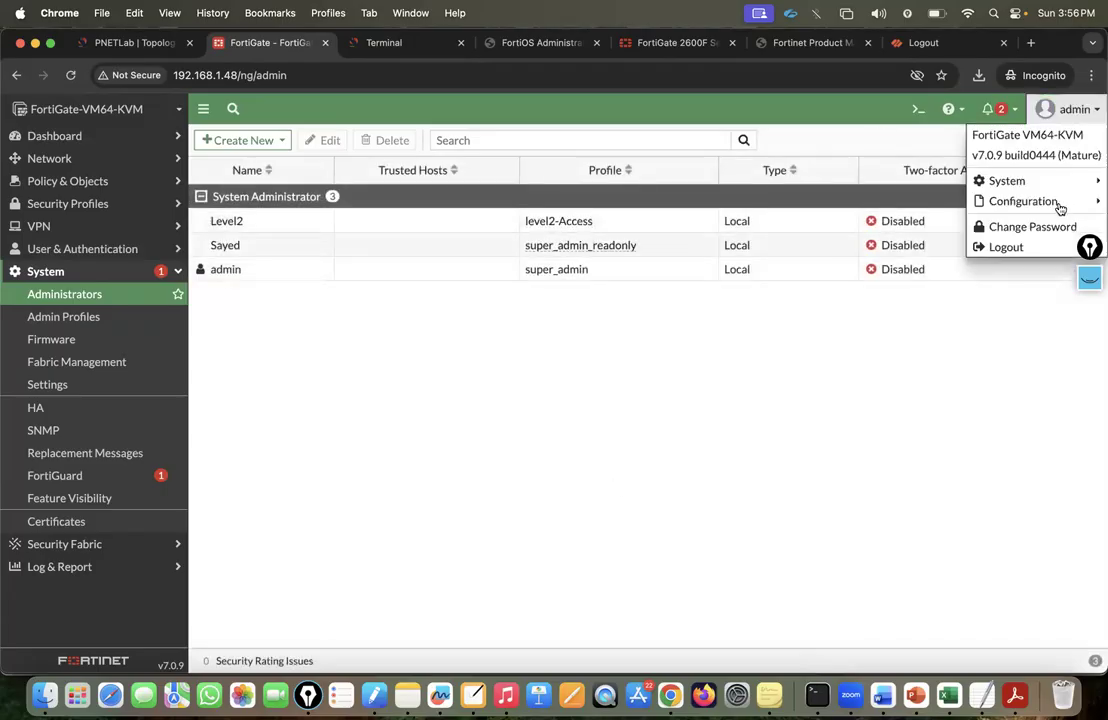
{"action": "left_click", "coordinate": [1006, 248]}
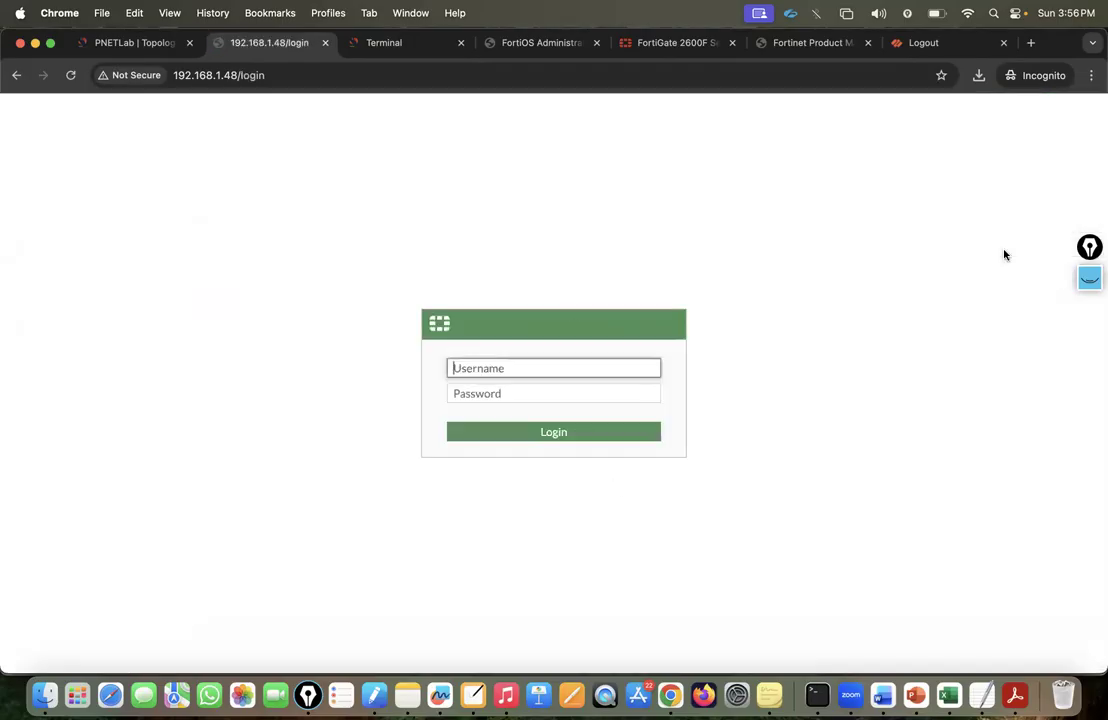
{"action": "type", "text": "Leve"}
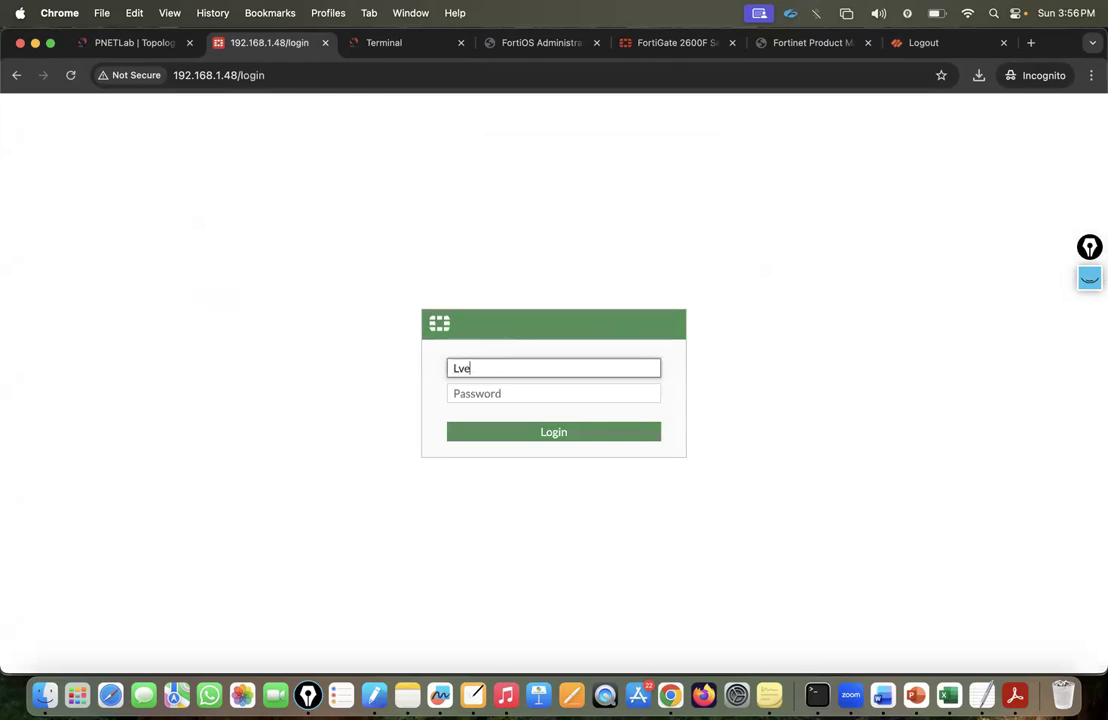
{"action": "type", "text": "l2"}
{"action": "left_click", "coordinate": [512, 393]}
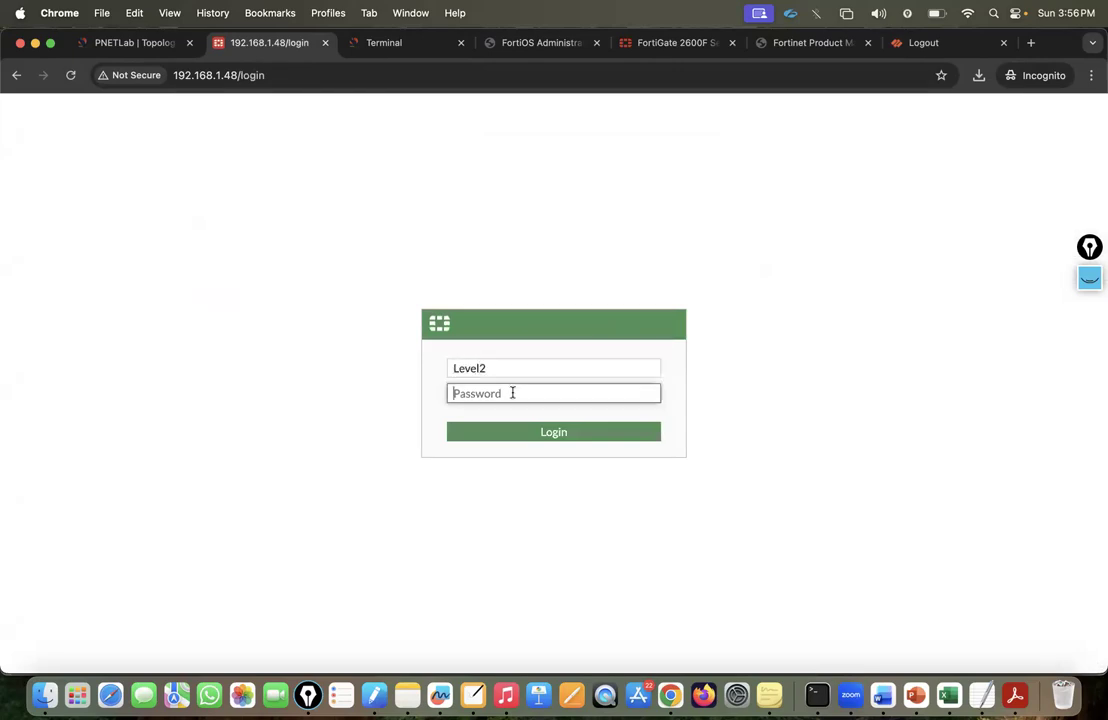
{"action": "type", "text": "••••••"}
{"action": "left_click", "coordinate": [542, 433]}
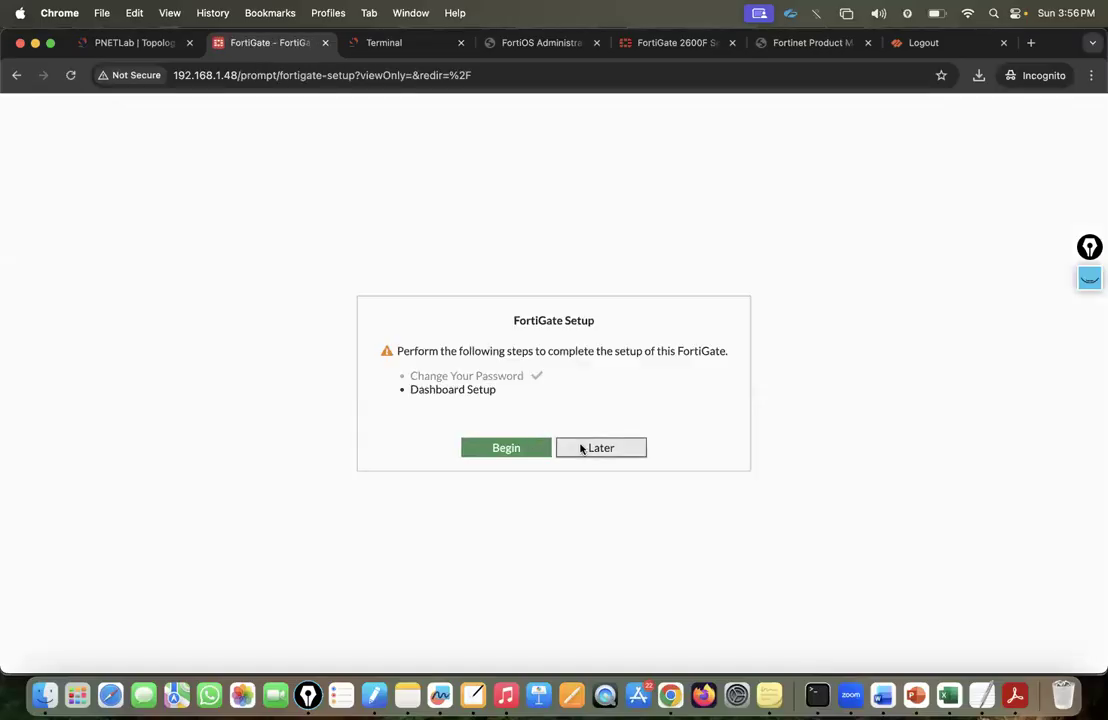
{"action": "left_click", "coordinate": [581, 449]}
{"action": "left_click", "coordinate": [572, 571]}
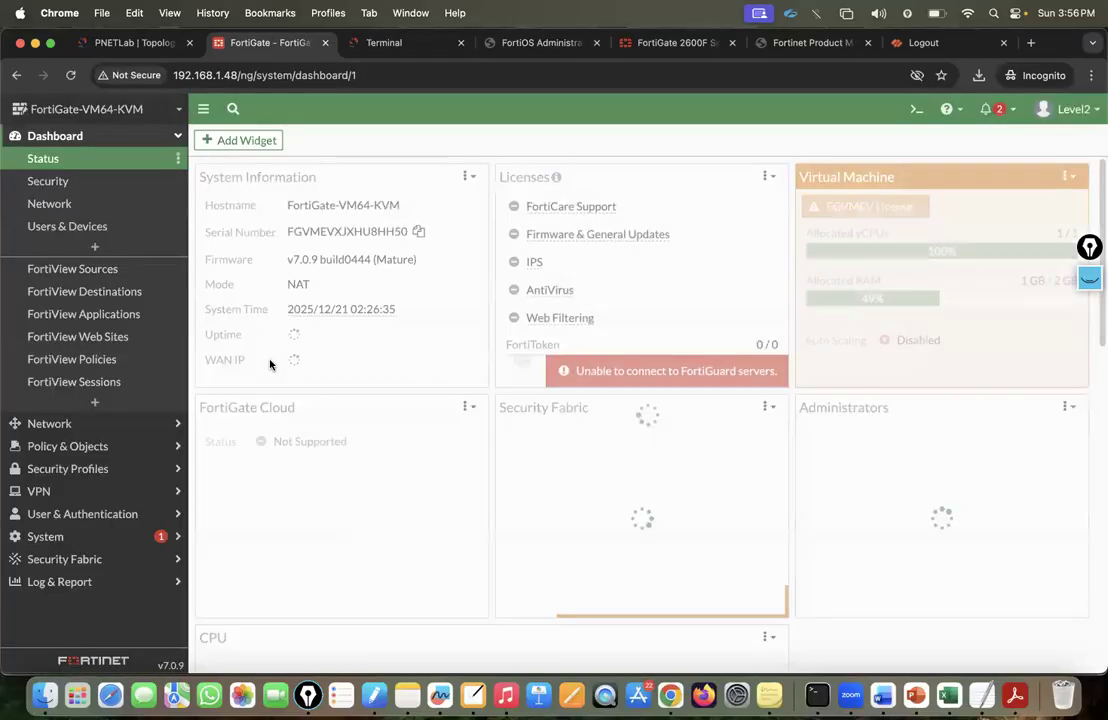
View Network > Interfaces and Policy & Objects > Firewall Policy as Level2, then sign out.
{"action": "left_click", "coordinate": [85, 424]}
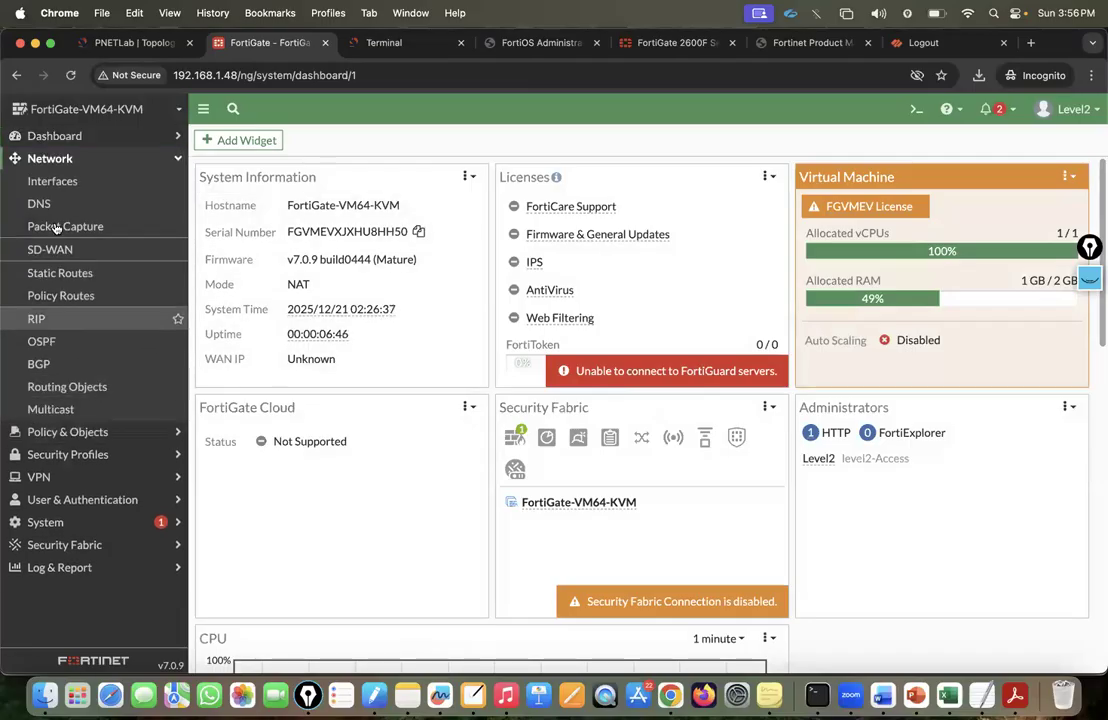
{"action": "left_click", "coordinate": [52, 182]}
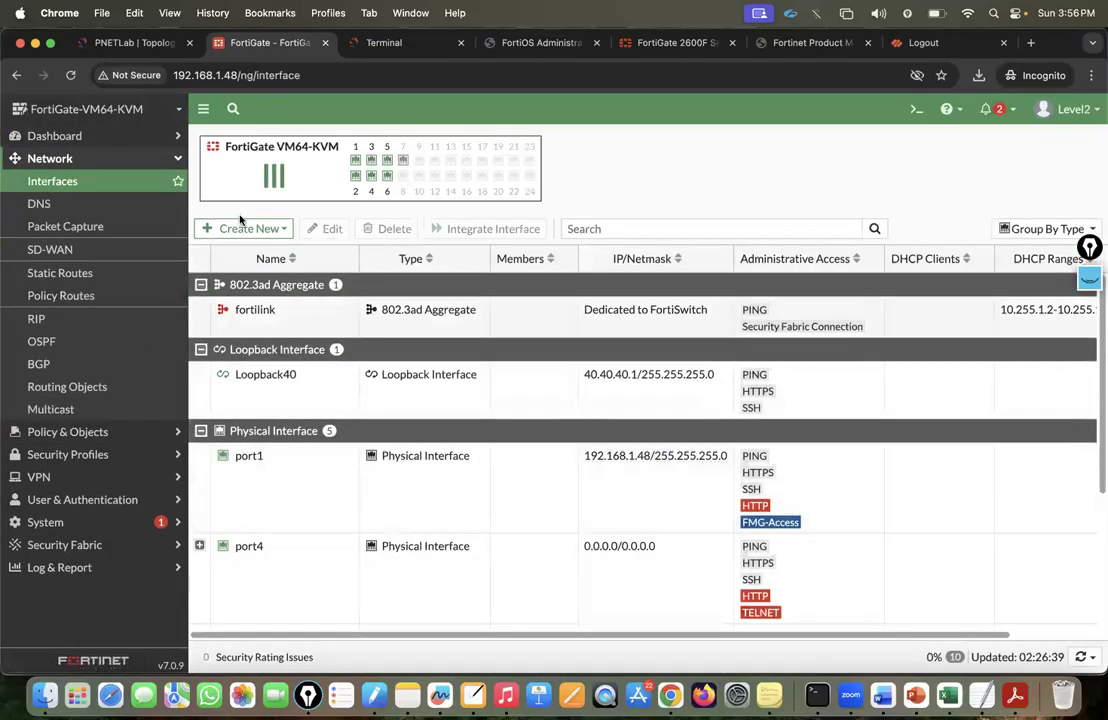
{"action": "left_click", "coordinate": [244, 238]}
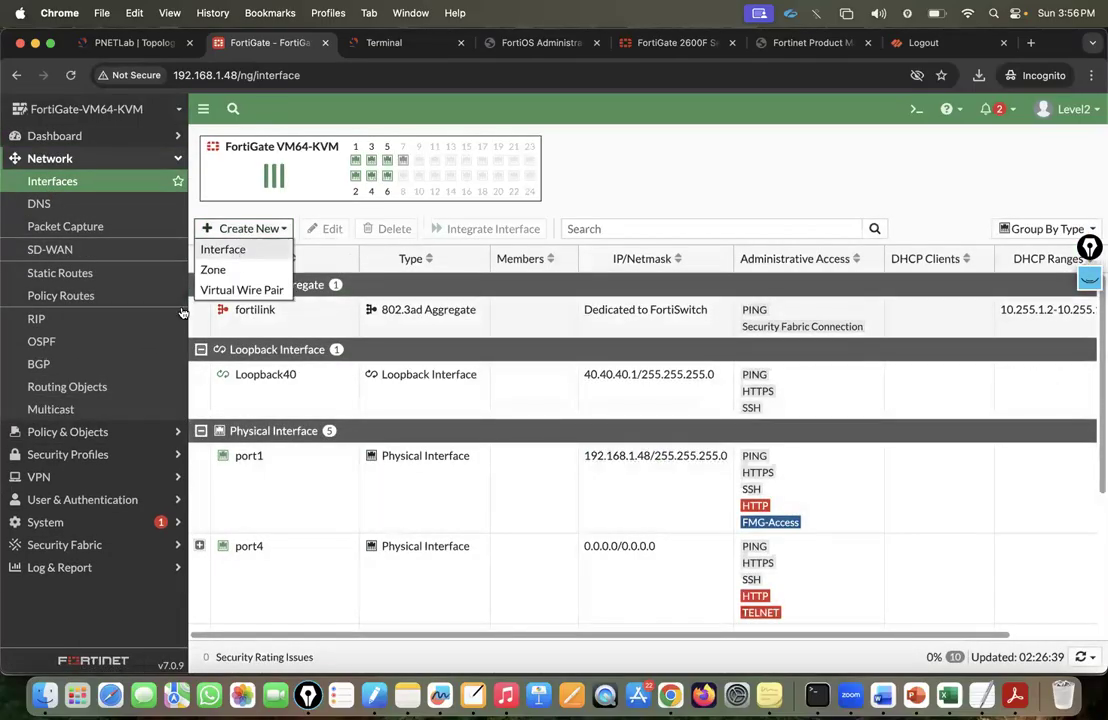
{"action": "left_click", "coordinate": [68, 432]}
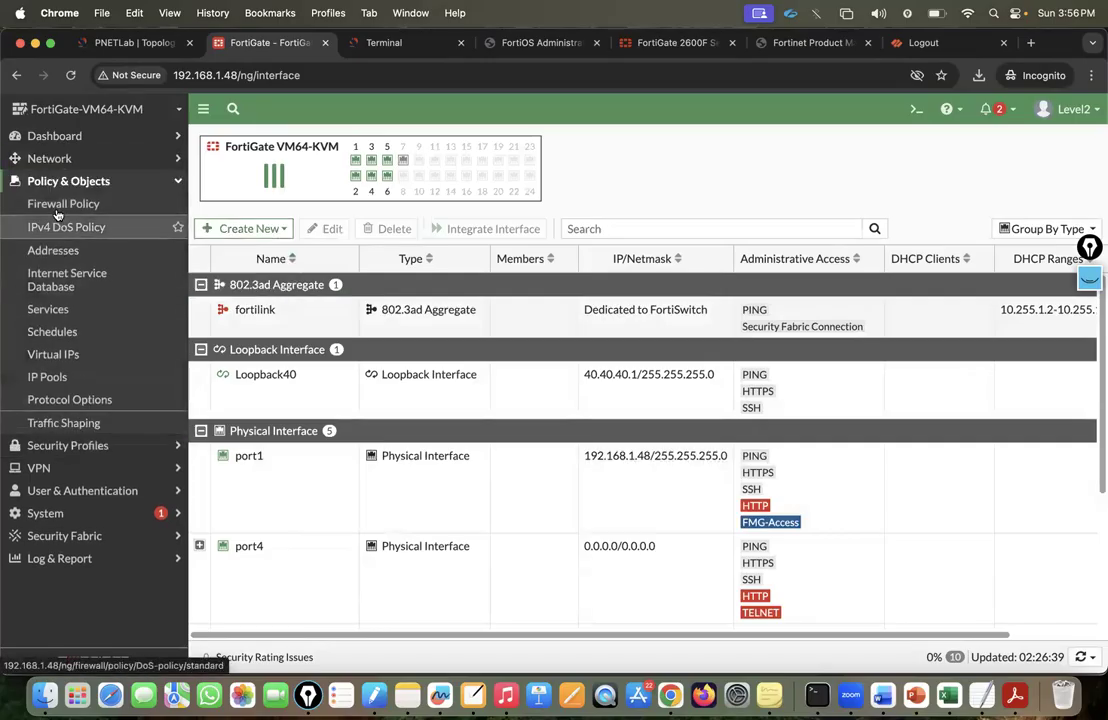
{"action": "left_click", "coordinate": [62, 205]}
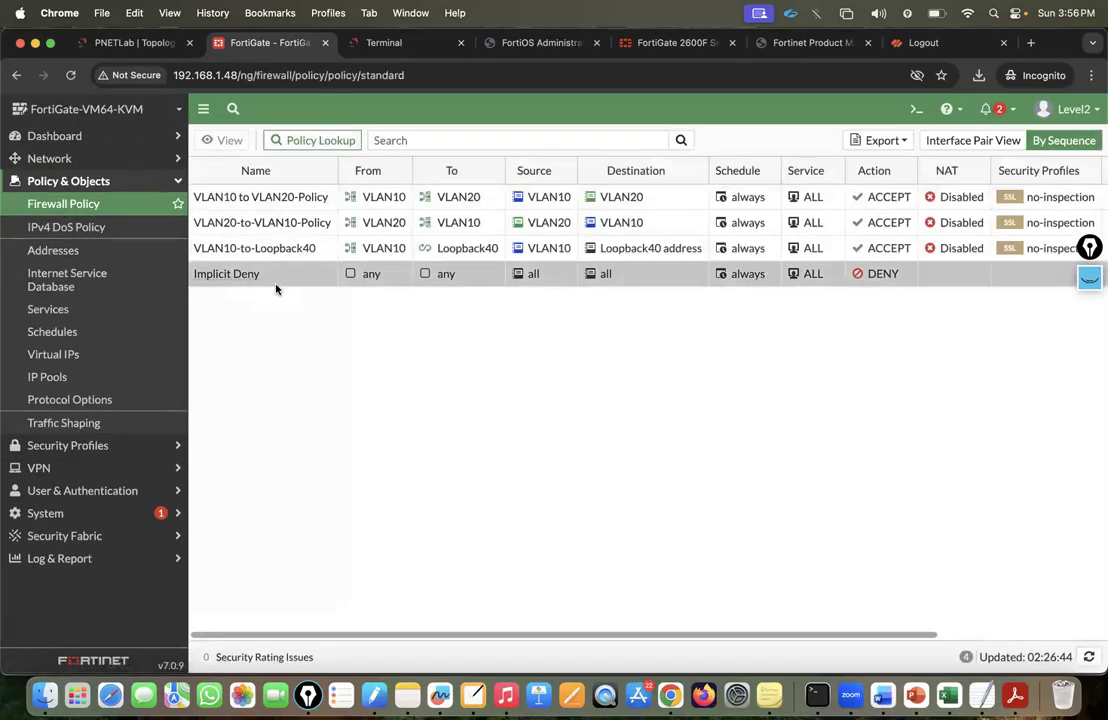
{"action": "left_click", "coordinate": [1072, 110]}
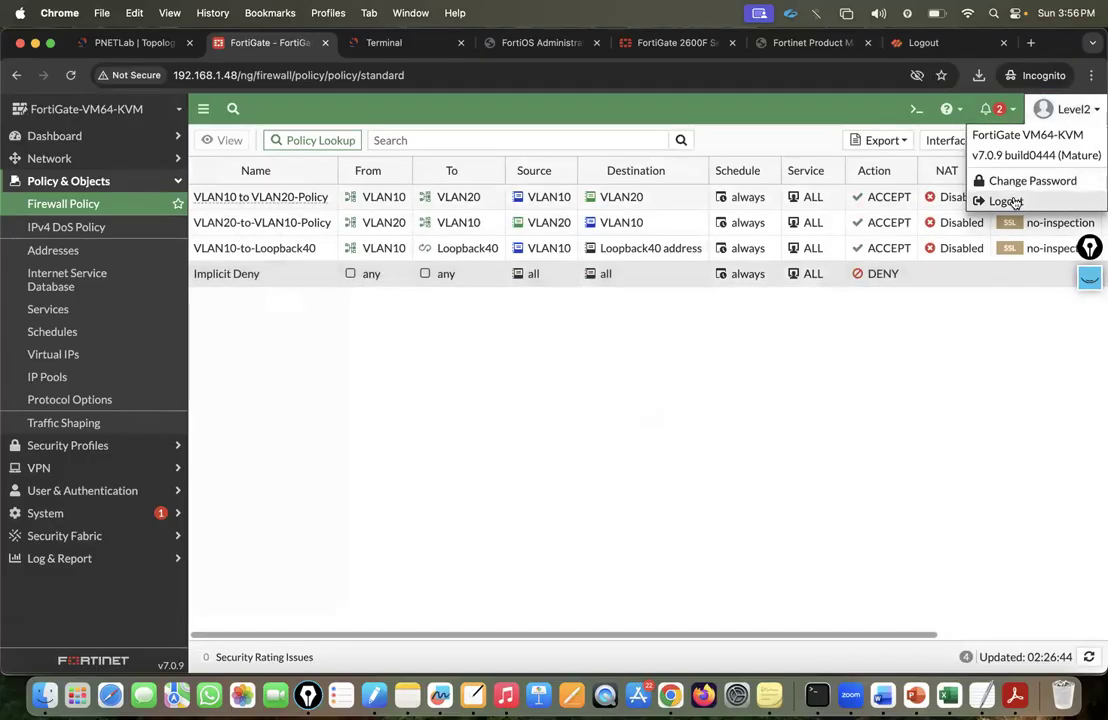
{"action": "left_click", "coordinate": [1007, 201]}
Sign back in as admin, skipping the setup and What's New dialogs.
{"action": "type", "text": "admin"}
{"action": "key", "text": "Tab"}
{"action": "type", "text": "••"}
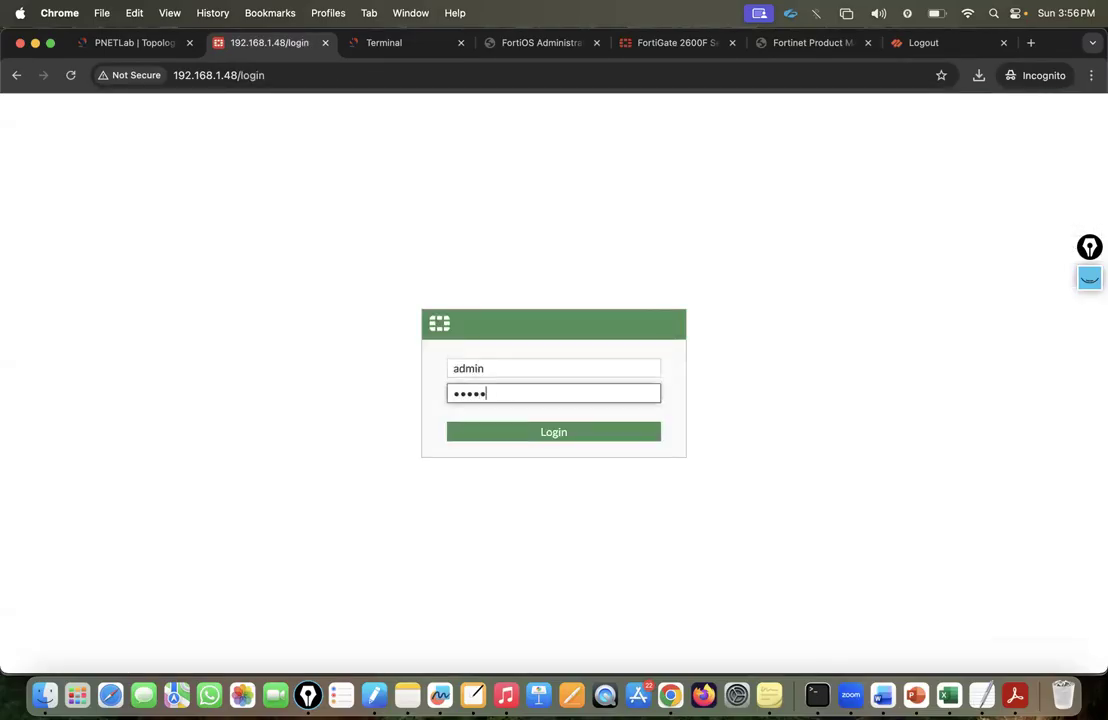
{"action": "left_click", "coordinate": [520, 428]}
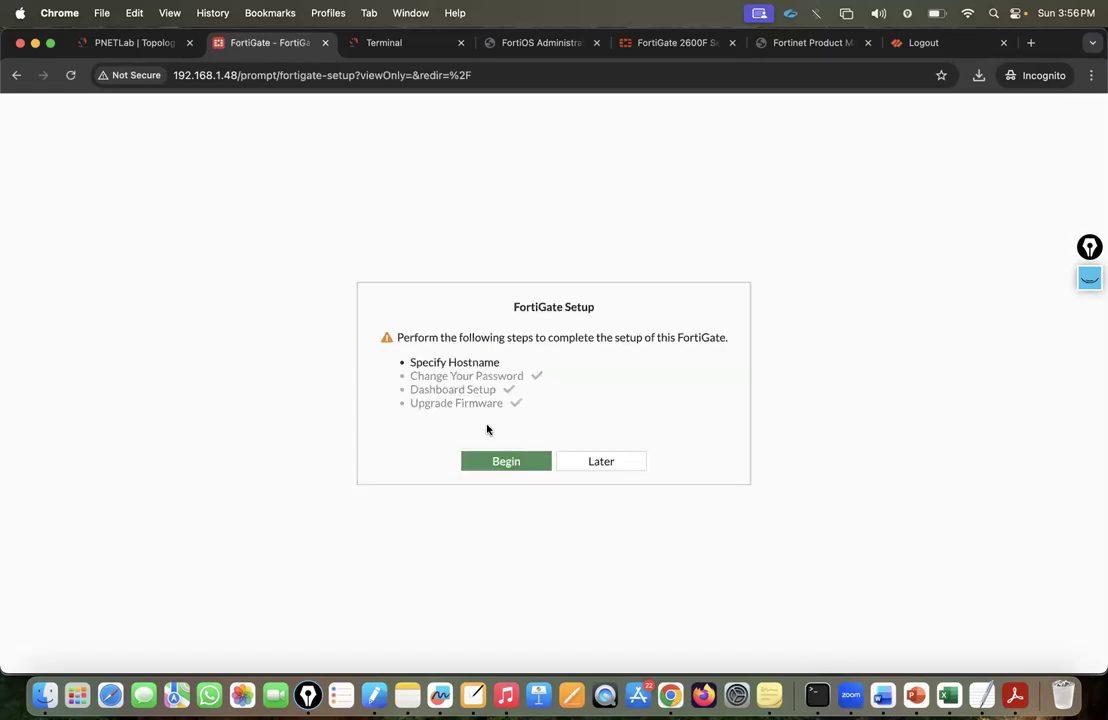
{"action": "left_click", "coordinate": [586, 460]}
{"action": "left_click", "coordinate": [604, 574]}
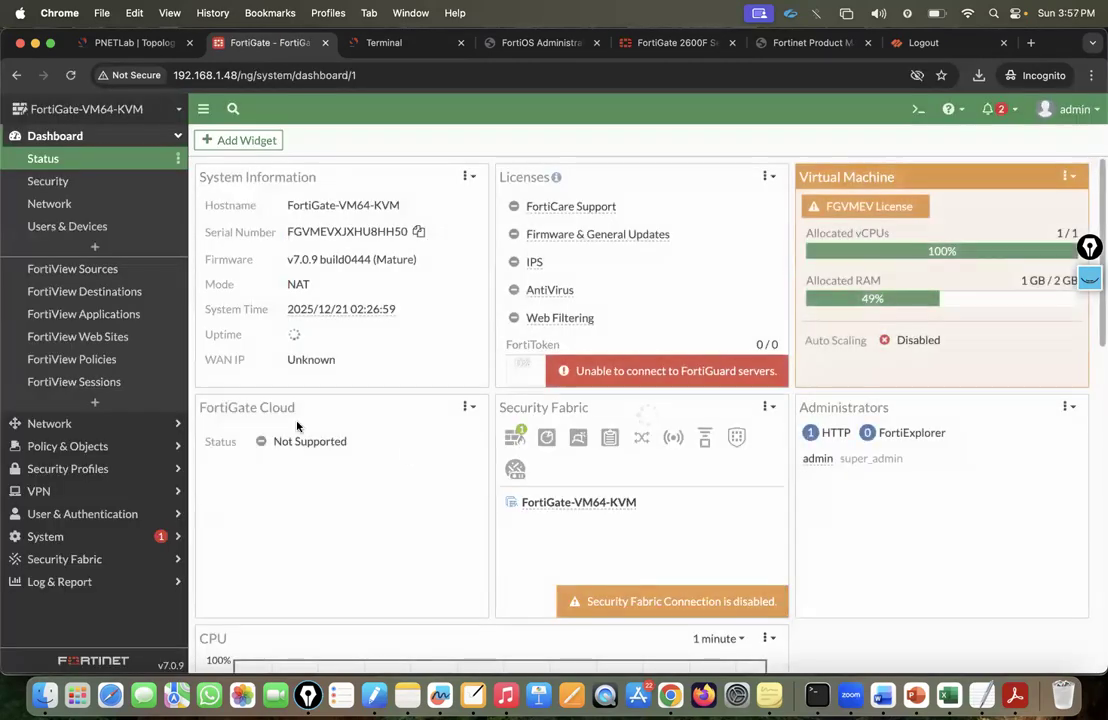
Expand System in the sidebar and open Administrators, then Admin Profiles.
{"action": "left_click", "coordinate": [72, 491]}
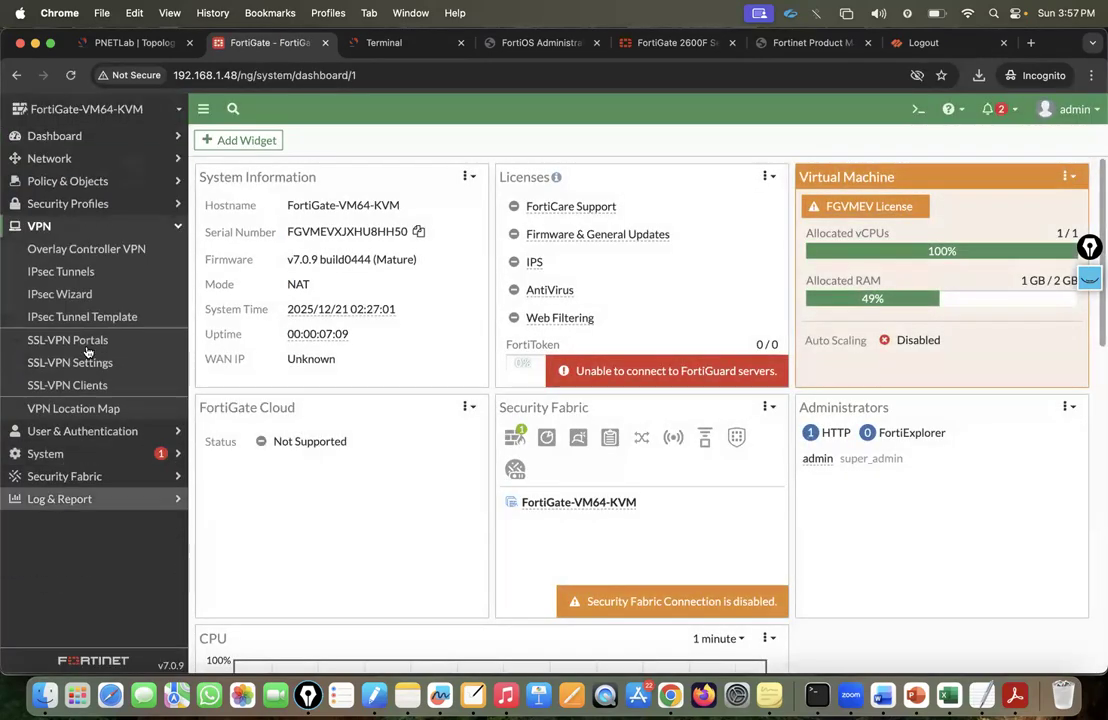
{"action": "left_click", "coordinate": [74, 159]}
{"action": "left_click", "coordinate": [74, 159]}
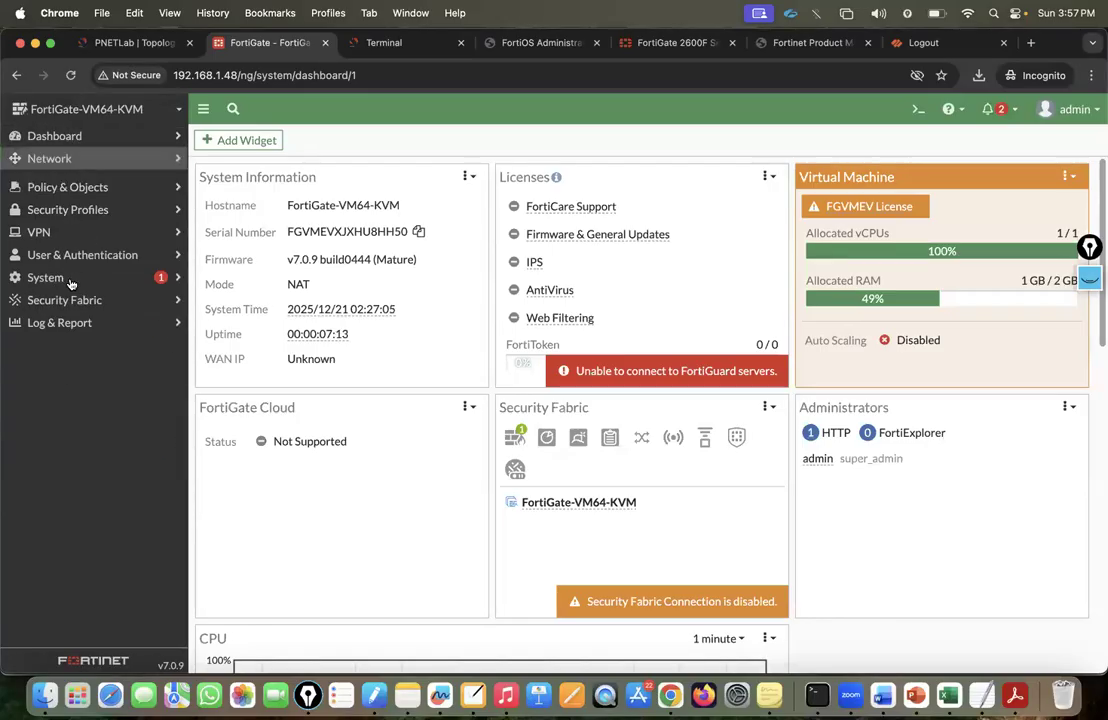
{"action": "left_click", "coordinate": [88, 272]}
{"action": "left_click", "coordinate": [36, 294]}
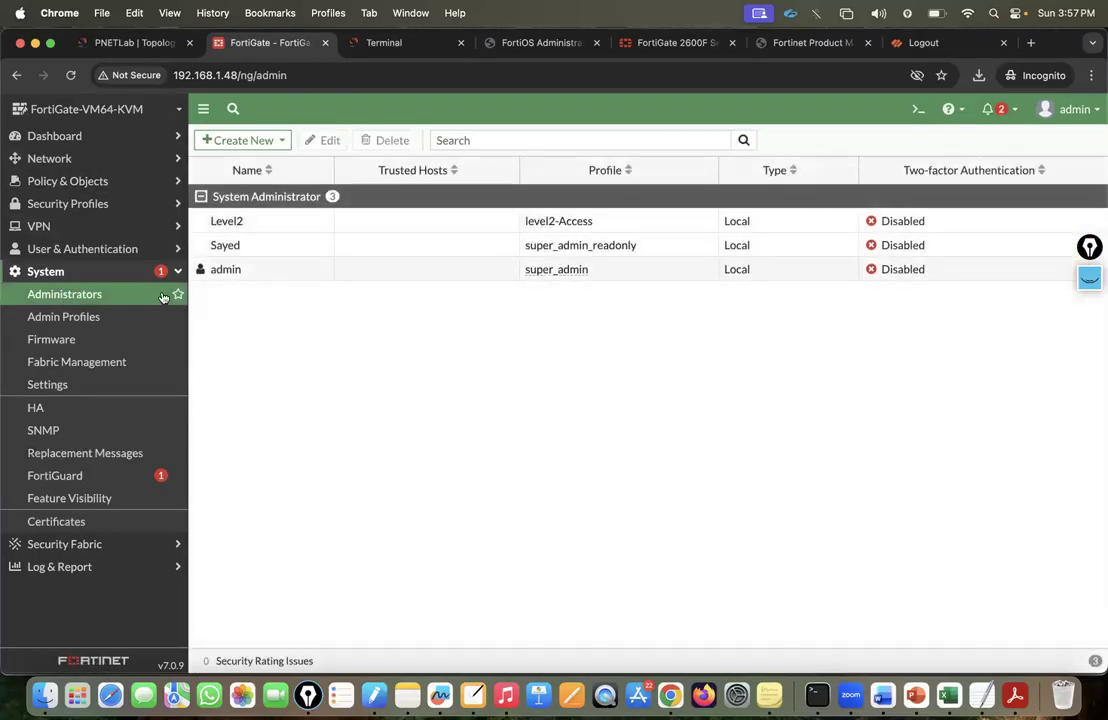
{"action": "left_click", "coordinate": [101, 316]}
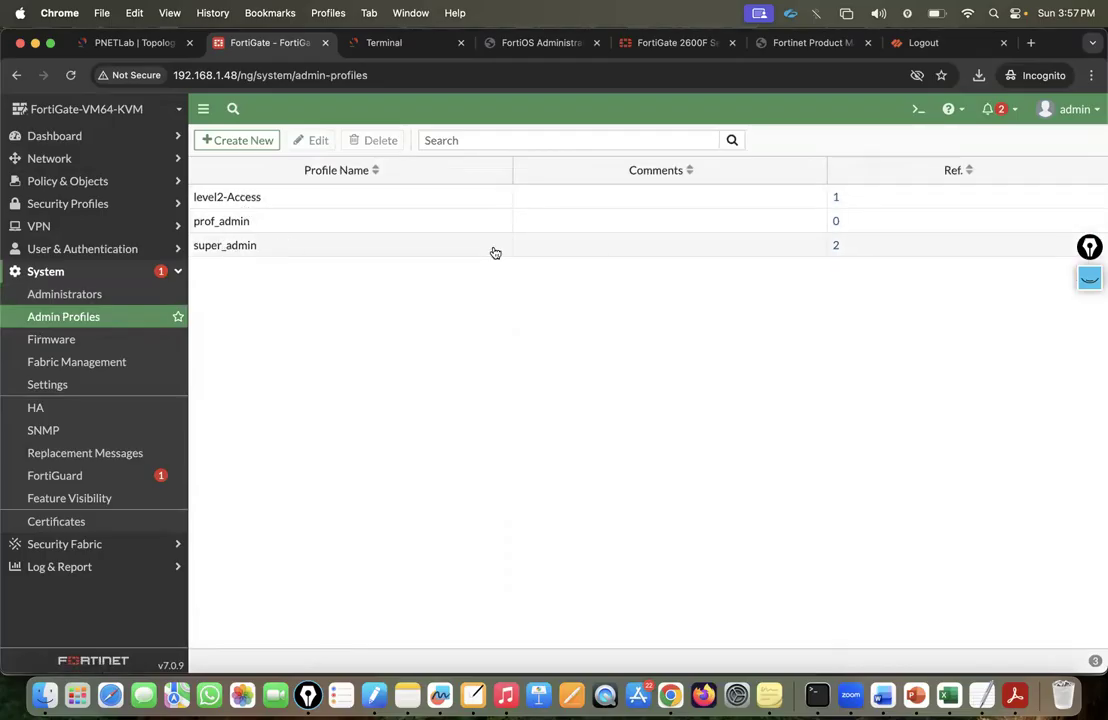
Open prof_admin and review its Read/Write permission table and Set All options without changes.
{"action": "double_click", "coordinate": [237, 224]}
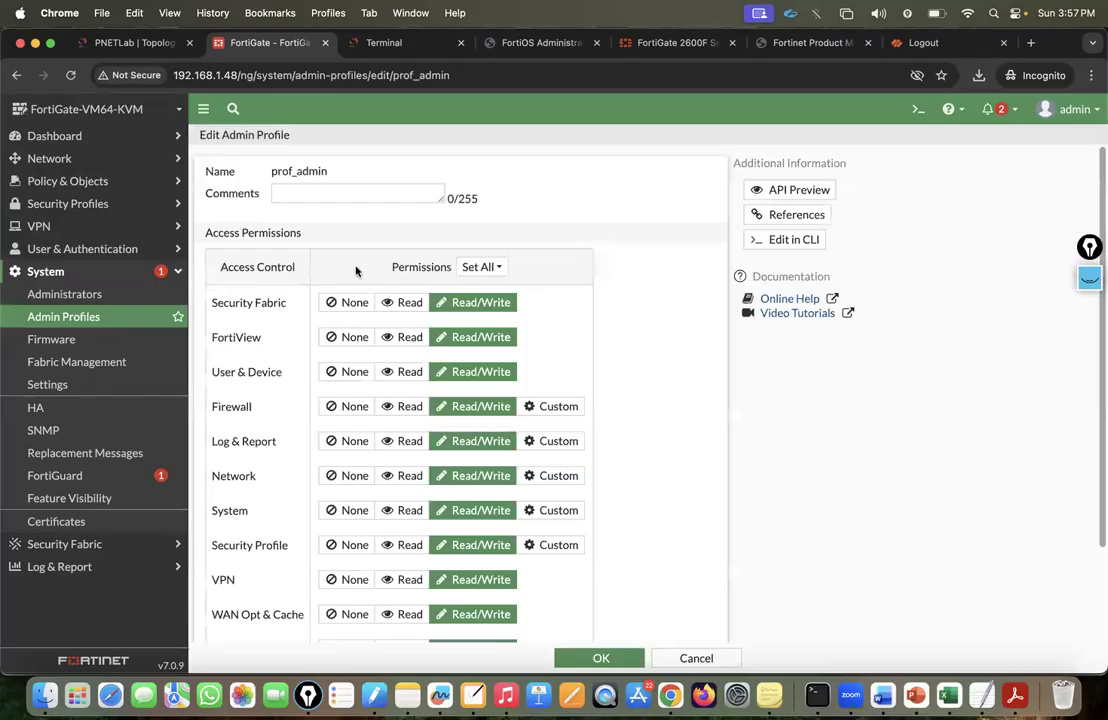
{"action": "scroll", "coordinate": [398, 340], "scroll_direction": "down", "scroll_amount": 5}
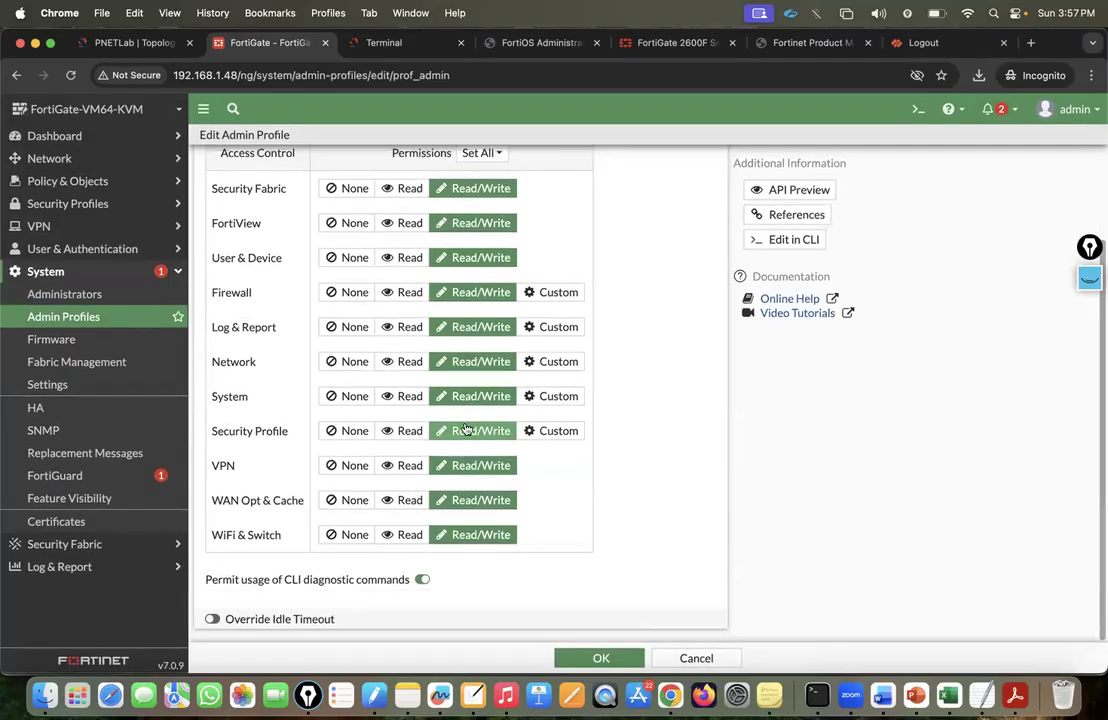
{"action": "scroll", "coordinate": [466, 428], "scroll_direction": "up", "scroll_amount": 3}
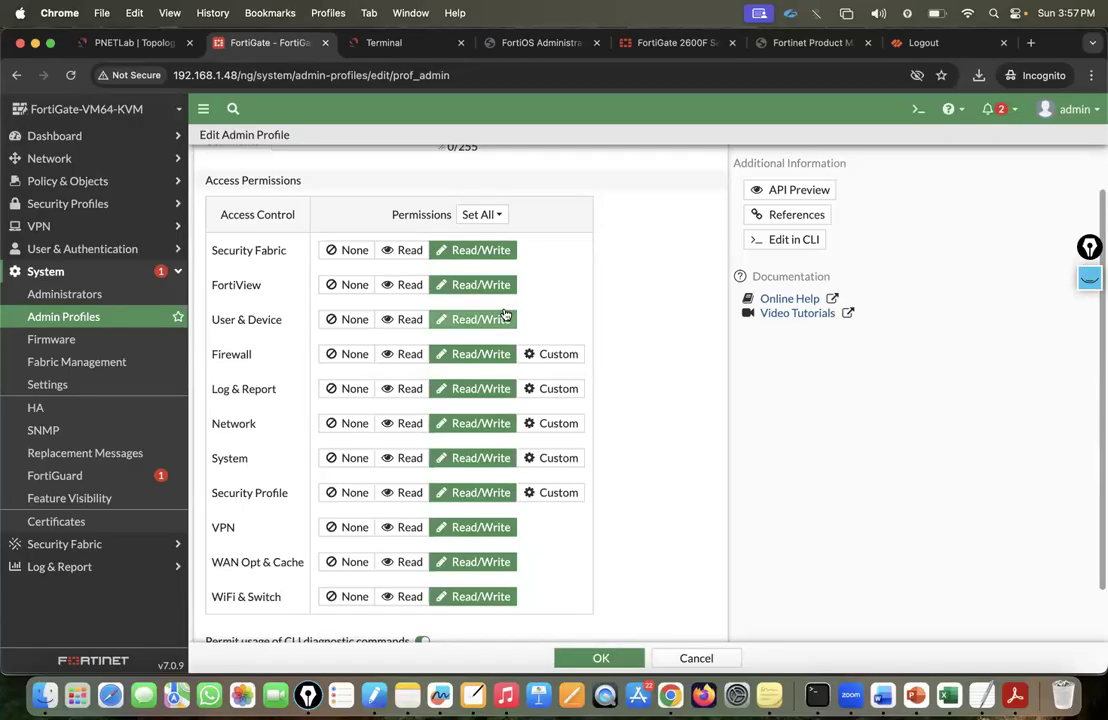
{"action": "left_click", "coordinate": [495, 215]}
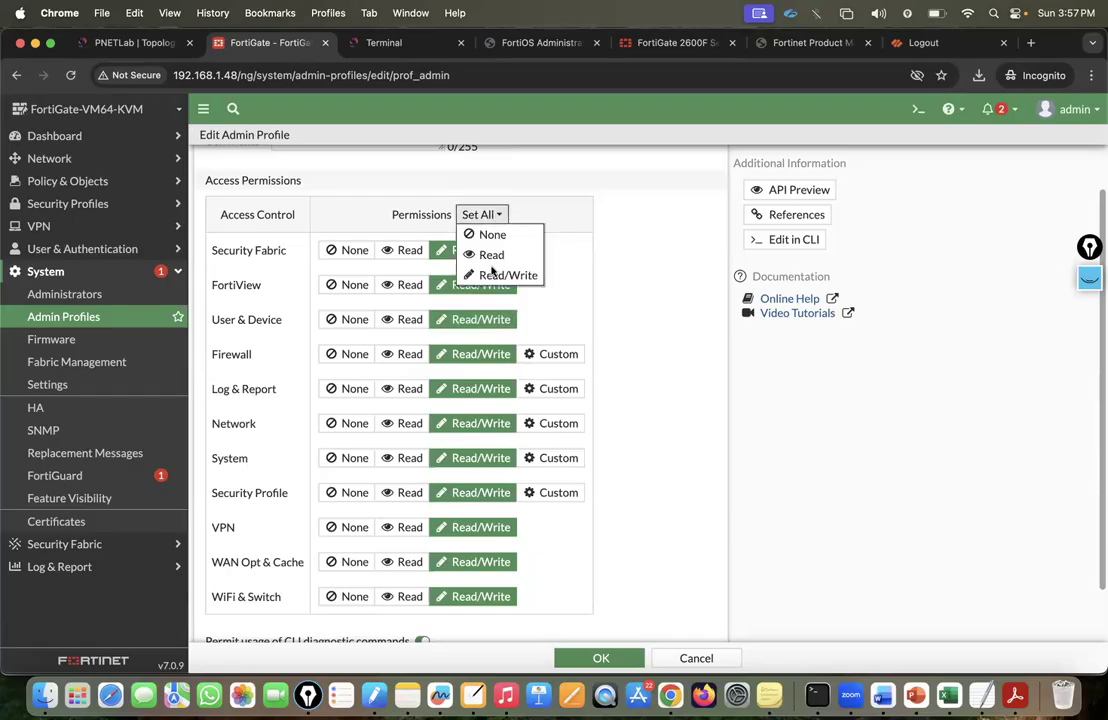
{"action": "left_click", "coordinate": [589, 240]}
{"action": "scroll", "coordinate": [567, 318], "scroll_direction": "down", "scroll_amount": 1}
{"action": "scroll", "coordinate": [567, 318], "scroll_direction": "up", "scroll_amount": 3}
{"action": "scroll", "coordinate": [567, 318], "scroll_direction": "down", "scroll_amount": 3}
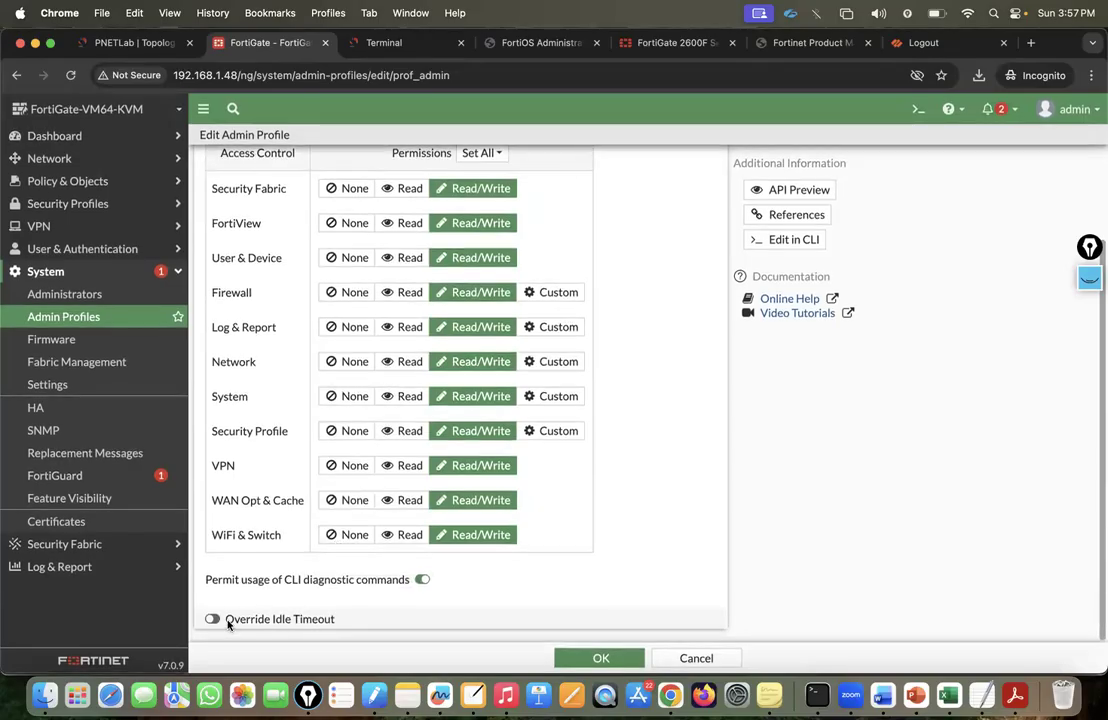
{"action": "scroll", "coordinate": [472, 304], "scroll_direction": "up", "scroll_amount": 3}
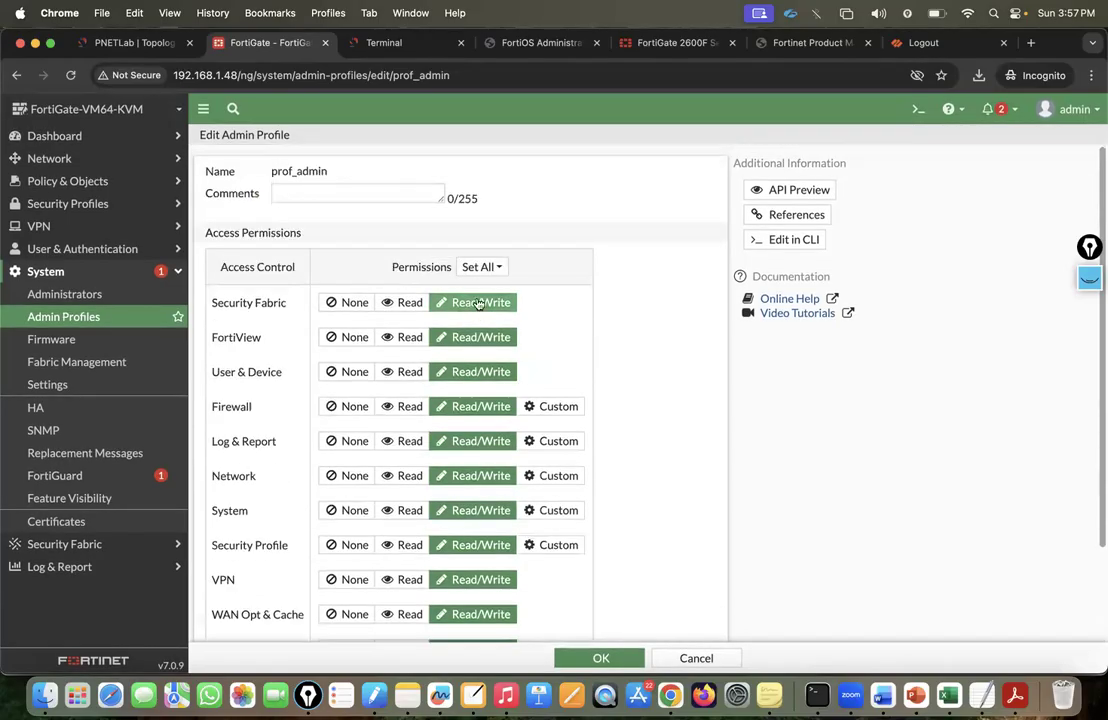
{"action": "scroll", "coordinate": [401, 277], "scroll_direction": "down", "scroll_amount": 2}
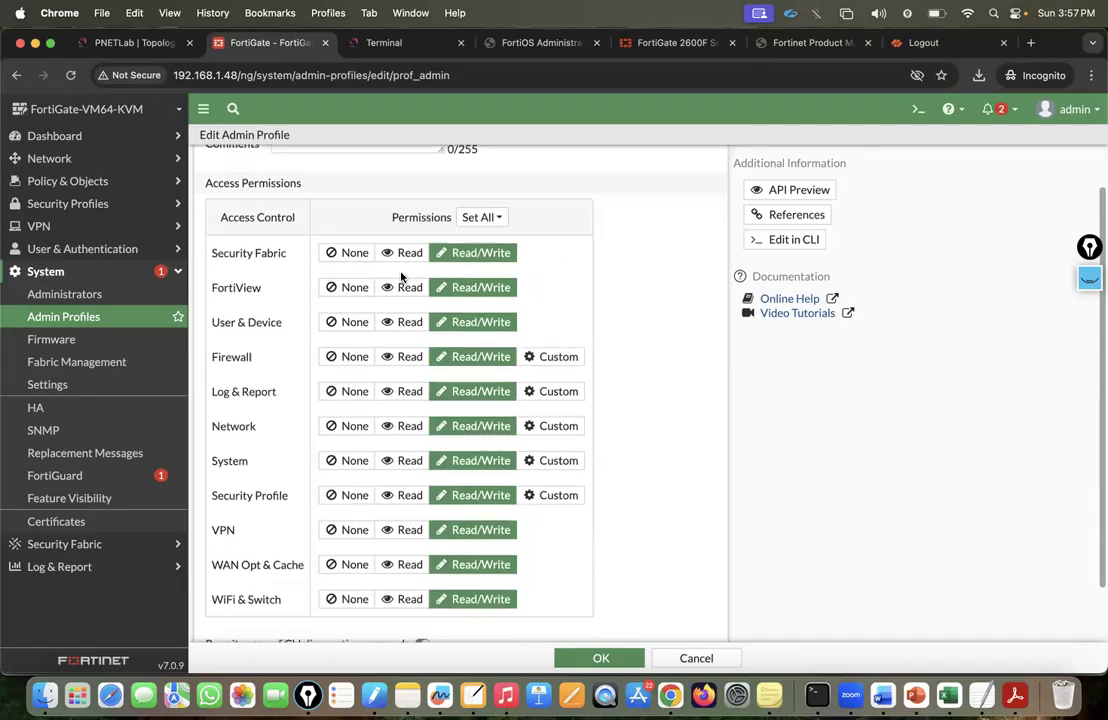
{"action": "scroll", "coordinate": [401, 277], "scroll_direction": "down", "scroll_amount": 1}
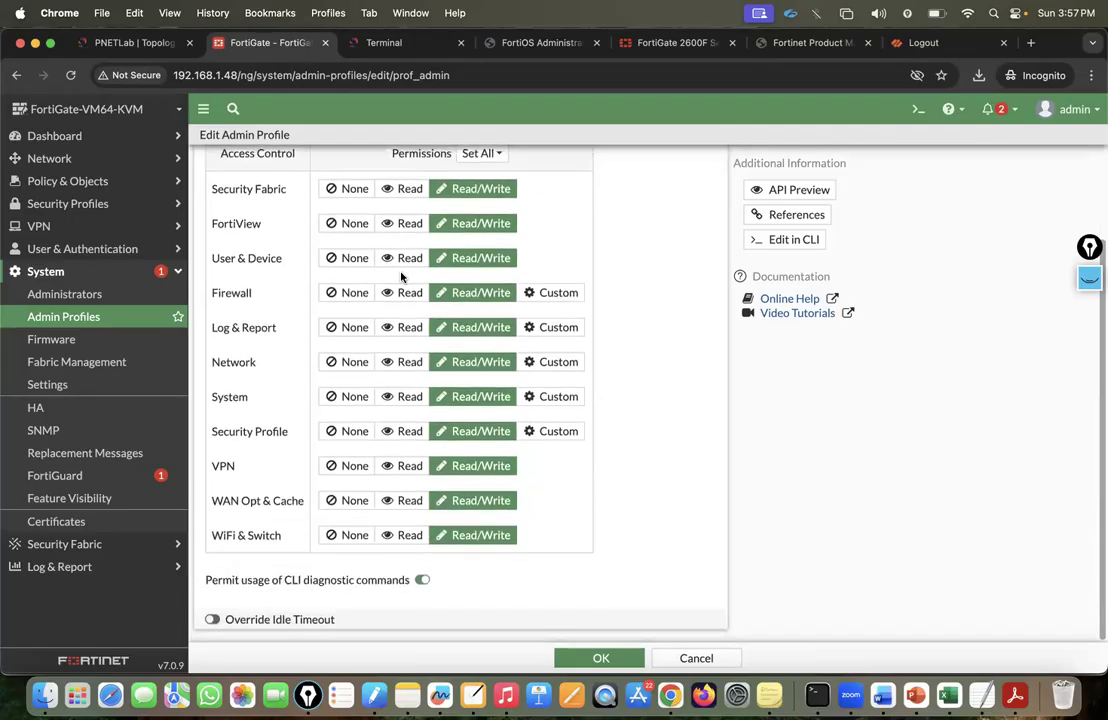
{"action": "scroll", "coordinate": [401, 277], "scroll_direction": "up", "scroll_amount": 3}
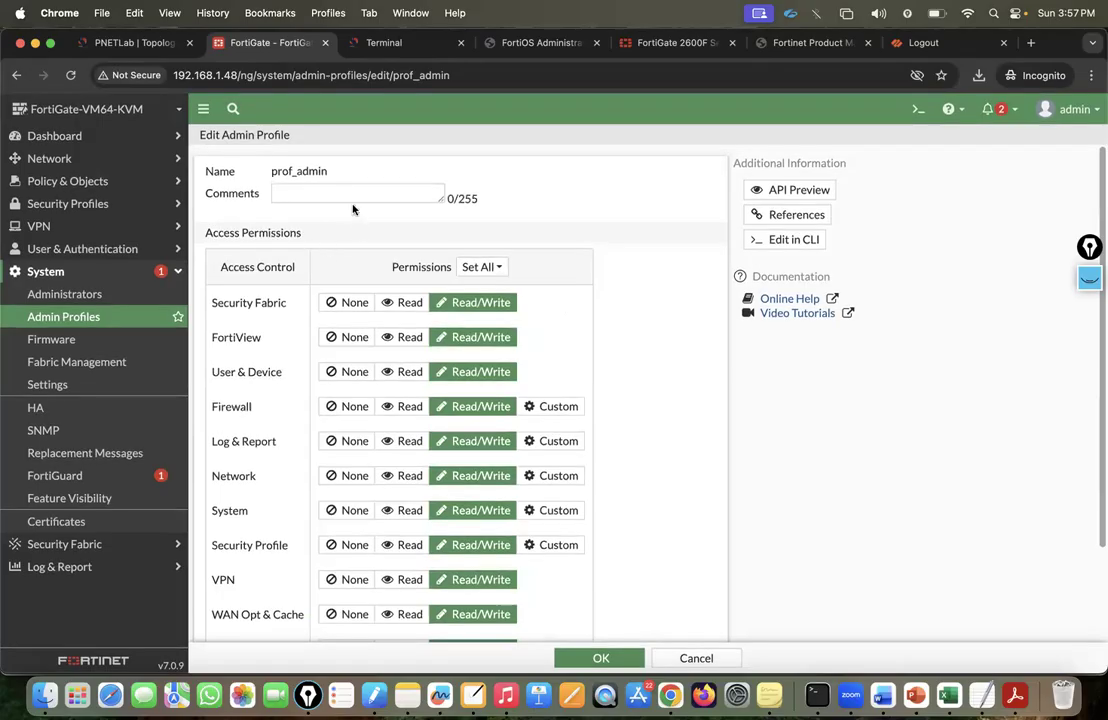
Select the prof_admin name in the Name field and copy it.
{"action": "left_click_drag", "start_coordinate": [338, 174], "coordinate": [292, 167]}
{"action": "left_click", "coordinate": [314, 166]}
{"action": "double_click", "coordinate": [280, 170]}
{"action": "left_click", "coordinate": [309, 204]}
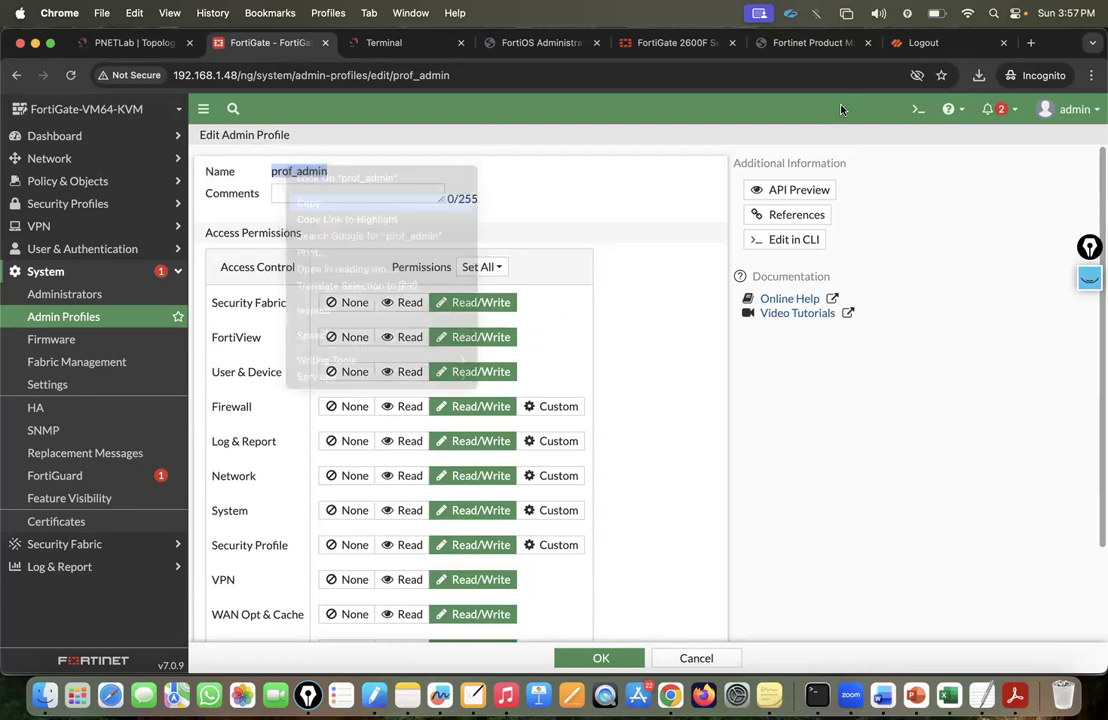
Search Google for 'Fortigate super admin vs prof_admin' in a new incognito tab.
{"action": "left_click", "coordinate": [1030, 43]}
{"action": "type", "text": "go"}
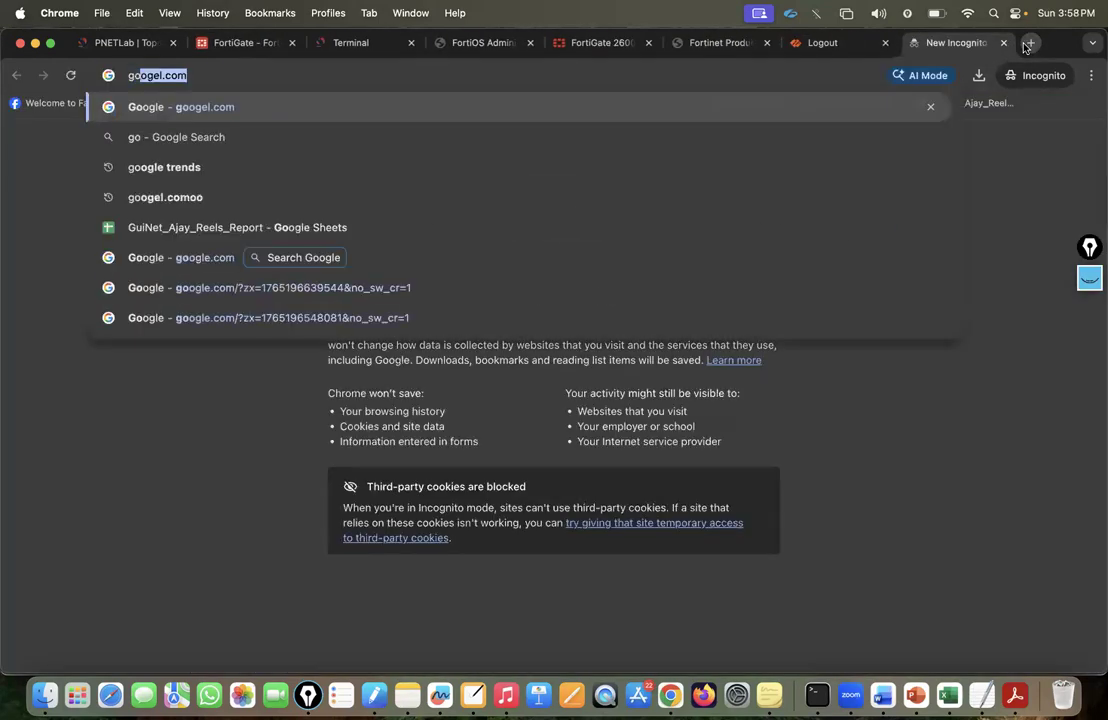
{"action": "key", "text": "Return"}
{"action": "type", "text": "Fortigate"}
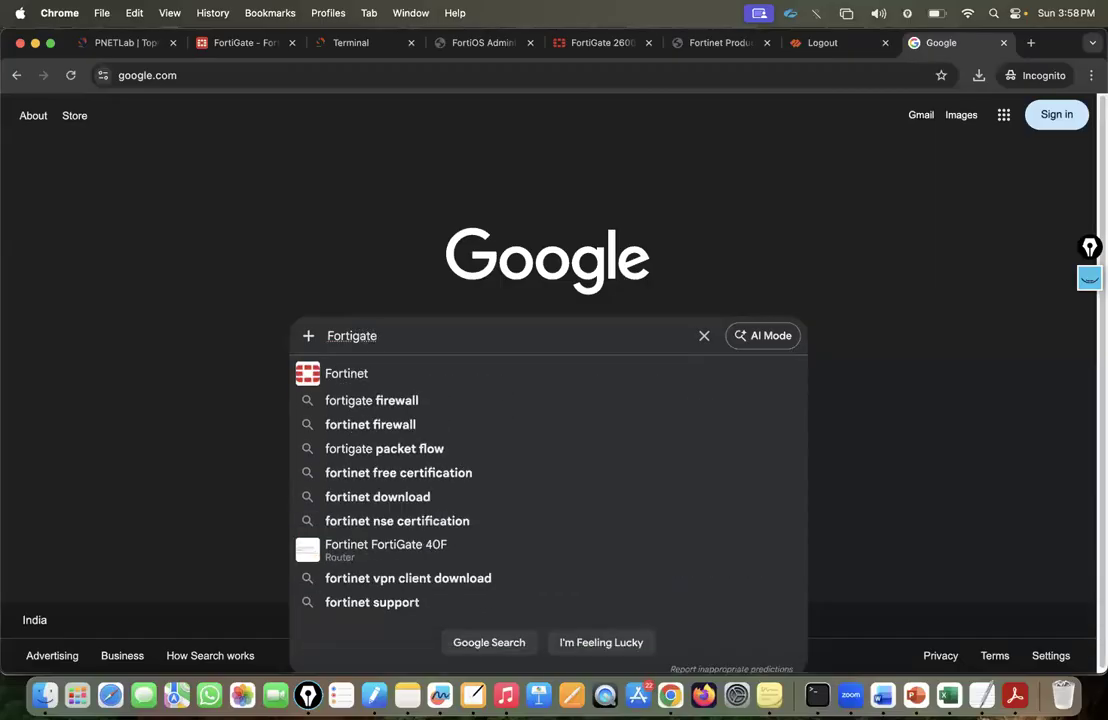
{"action": "type", "text": " super"}
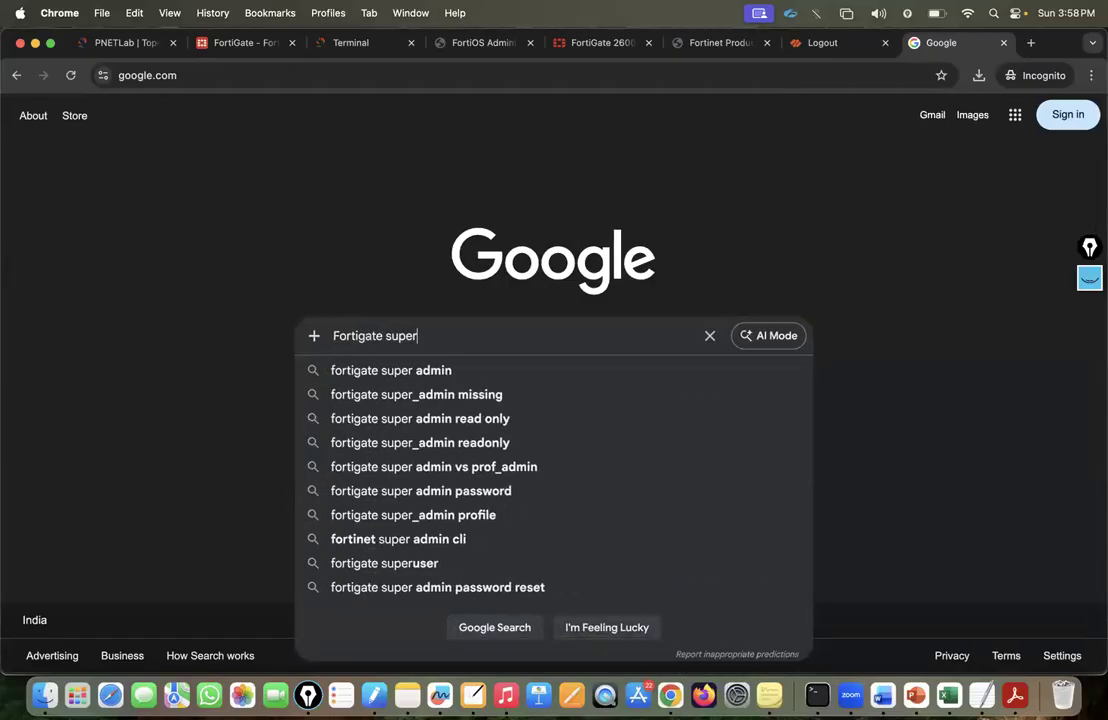
{"action": "type", "text": " admin vs"}
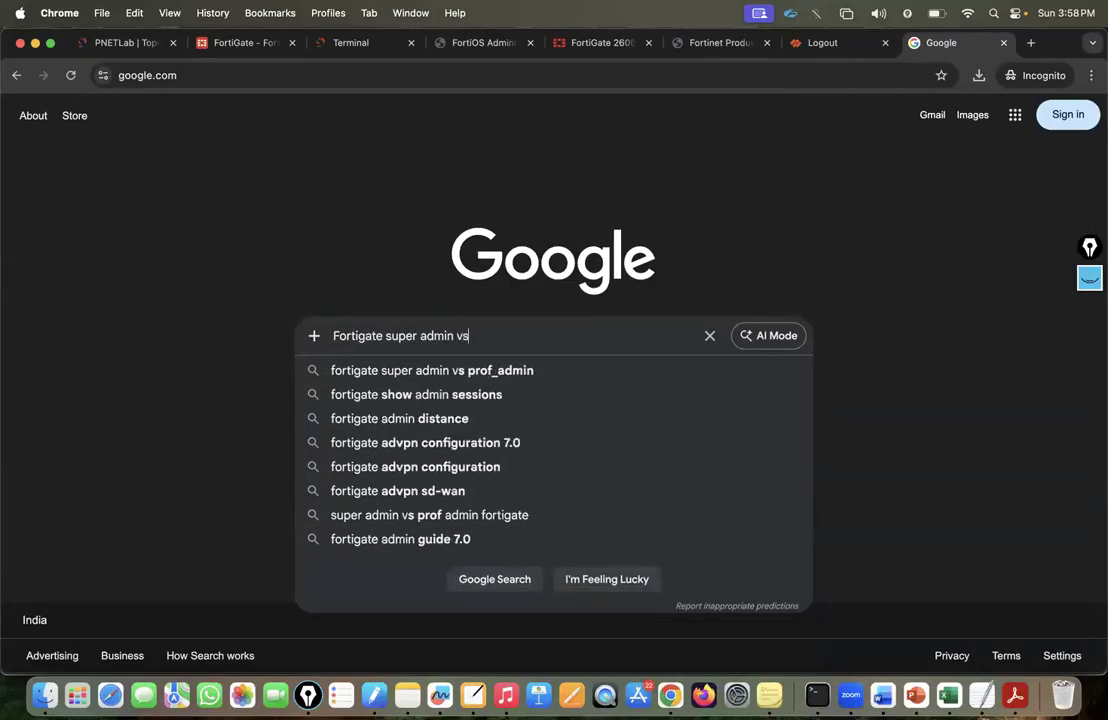
{"action": "key", "text": "super+v"}
{"action": "key", "text": "Return"}
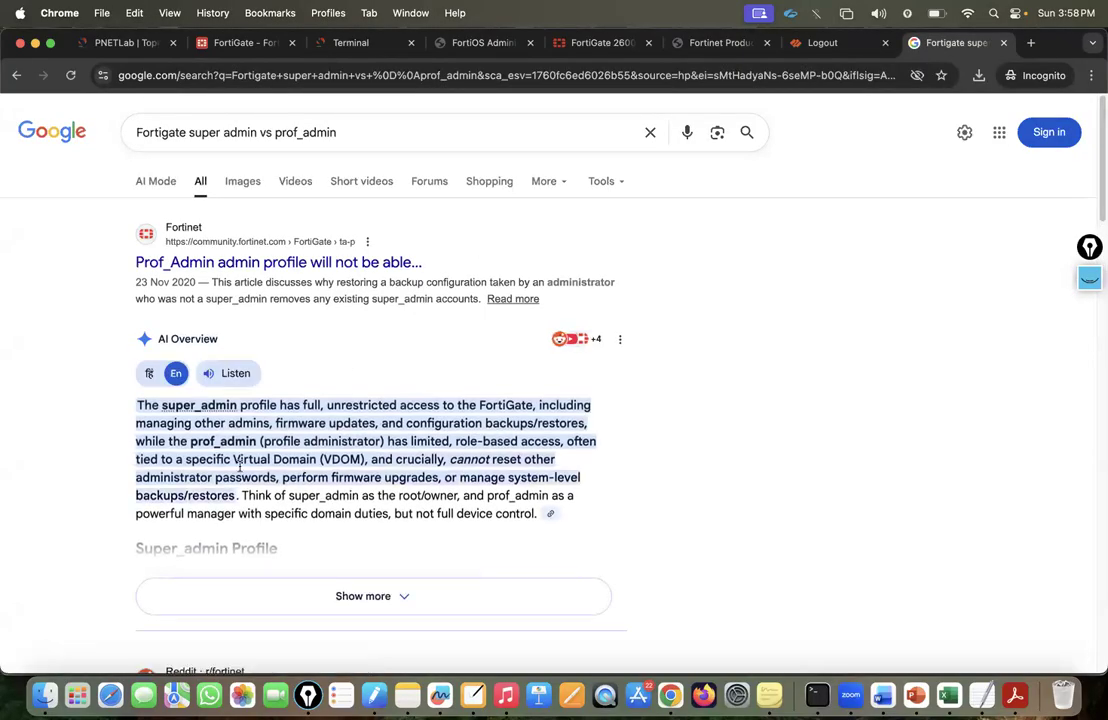
Expand the AI Overview and highlight its lines on VDOM scope and password/firmware limits.
{"action": "left_click", "coordinate": [318, 596]}
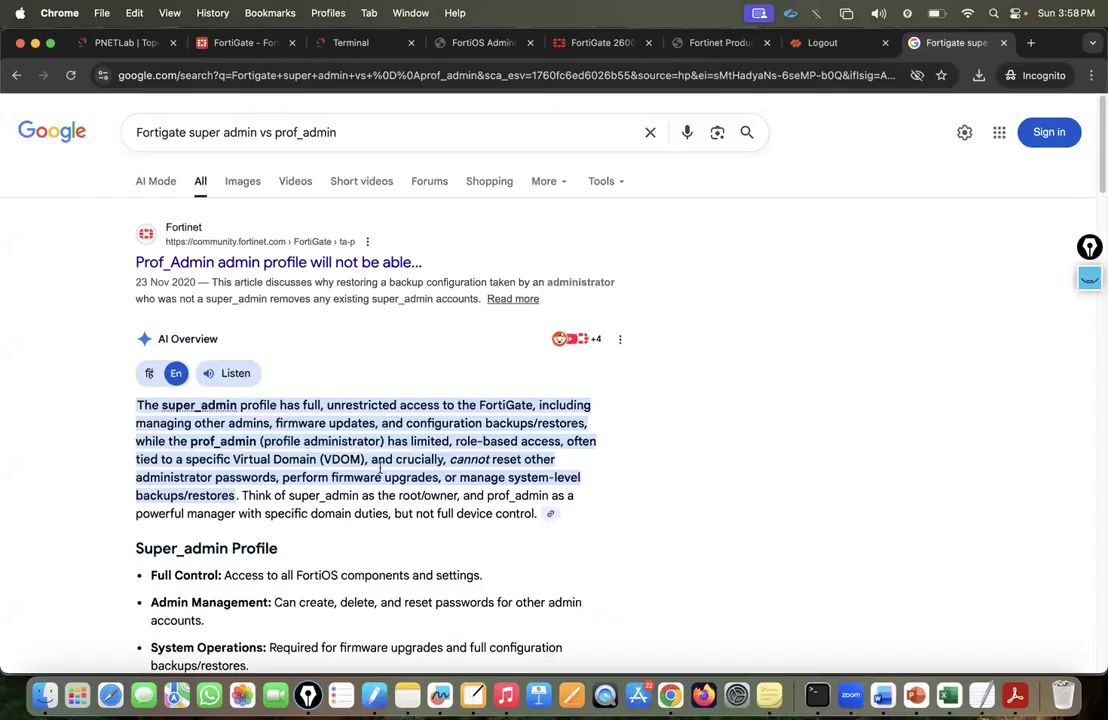
{"action": "scroll", "coordinate": [450, 306], "scroll_direction": "down", "scroll_amount": 1}
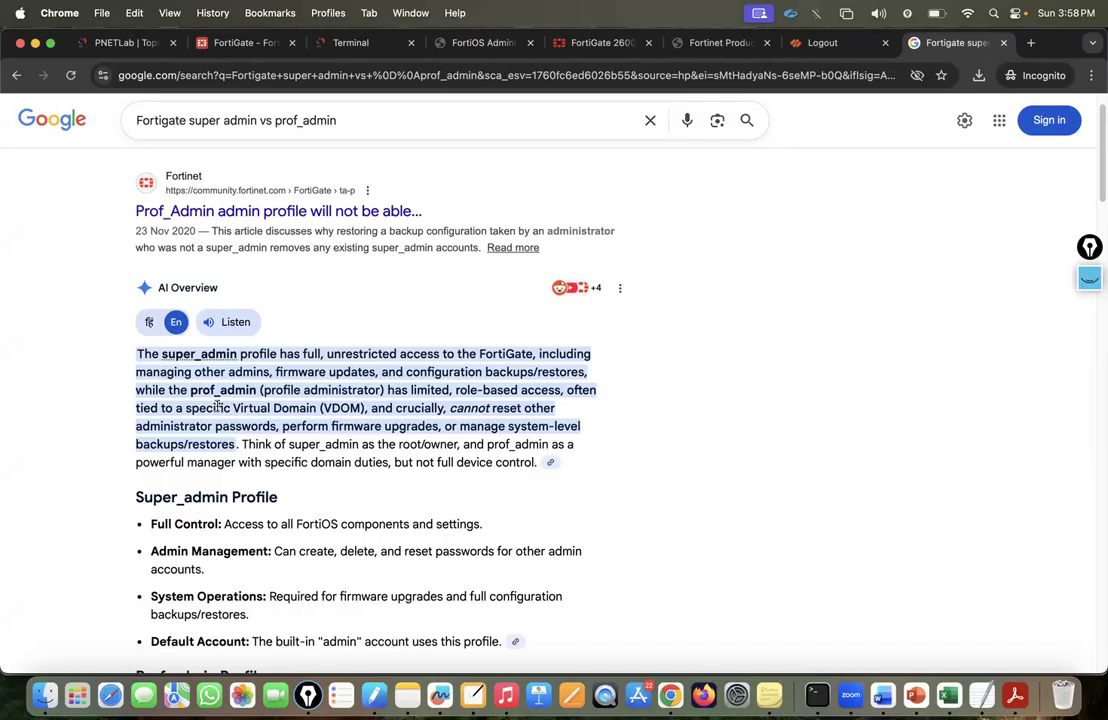
{"action": "left_click_drag", "start_coordinate": [186, 408], "coordinate": [341, 414]}
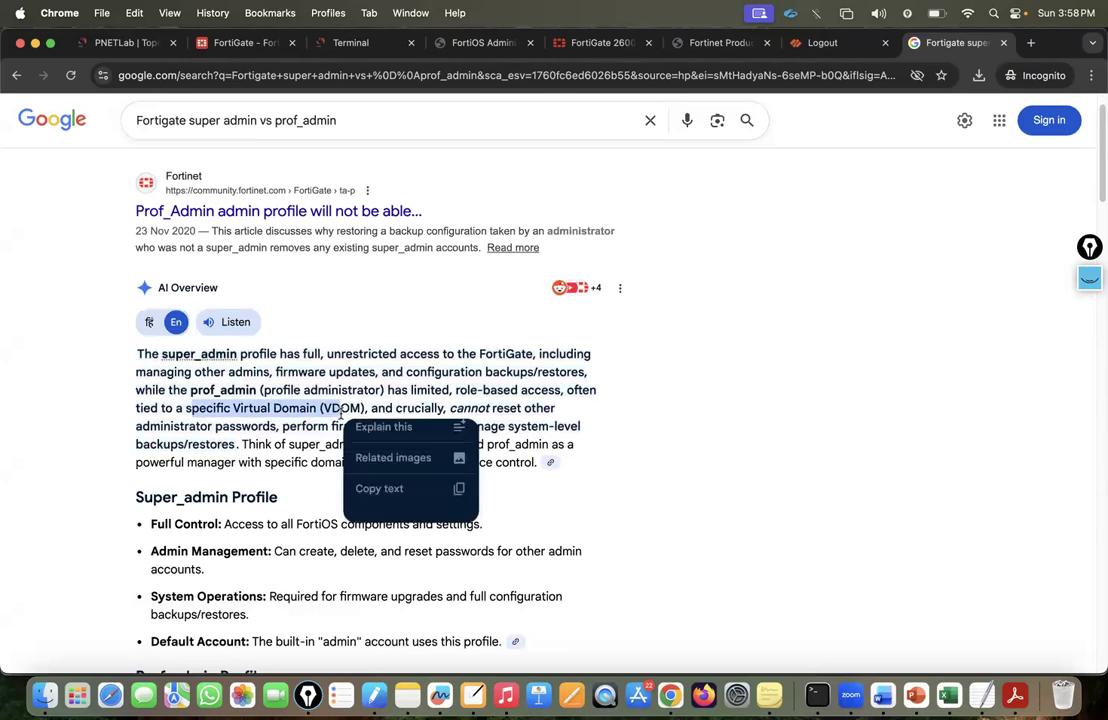
{"action": "left_click", "coordinate": [344, 412]}
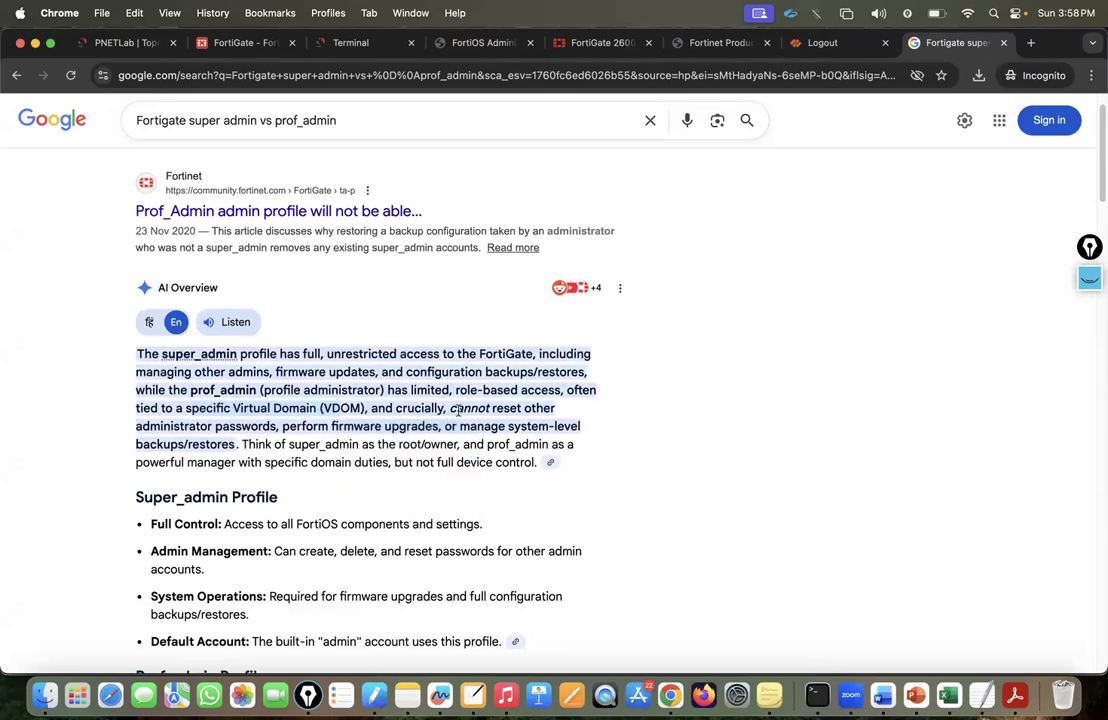
{"action": "left_click_drag", "start_coordinate": [150, 426], "coordinate": [380, 428]}
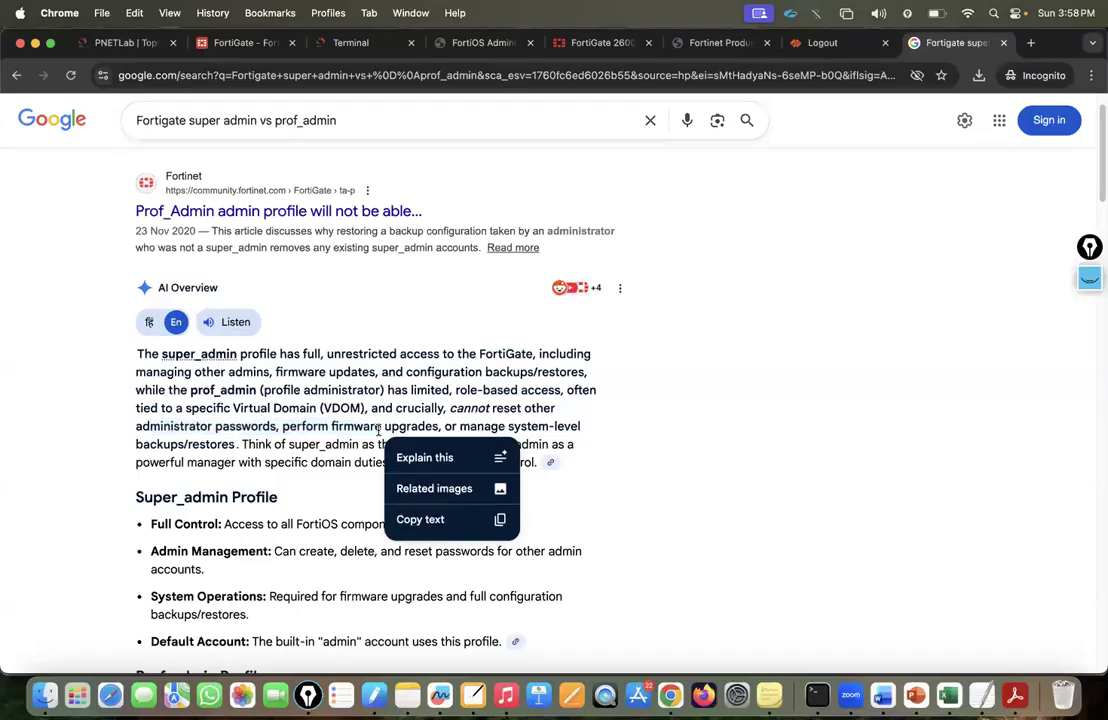
{"action": "left_click", "coordinate": [479, 428]}
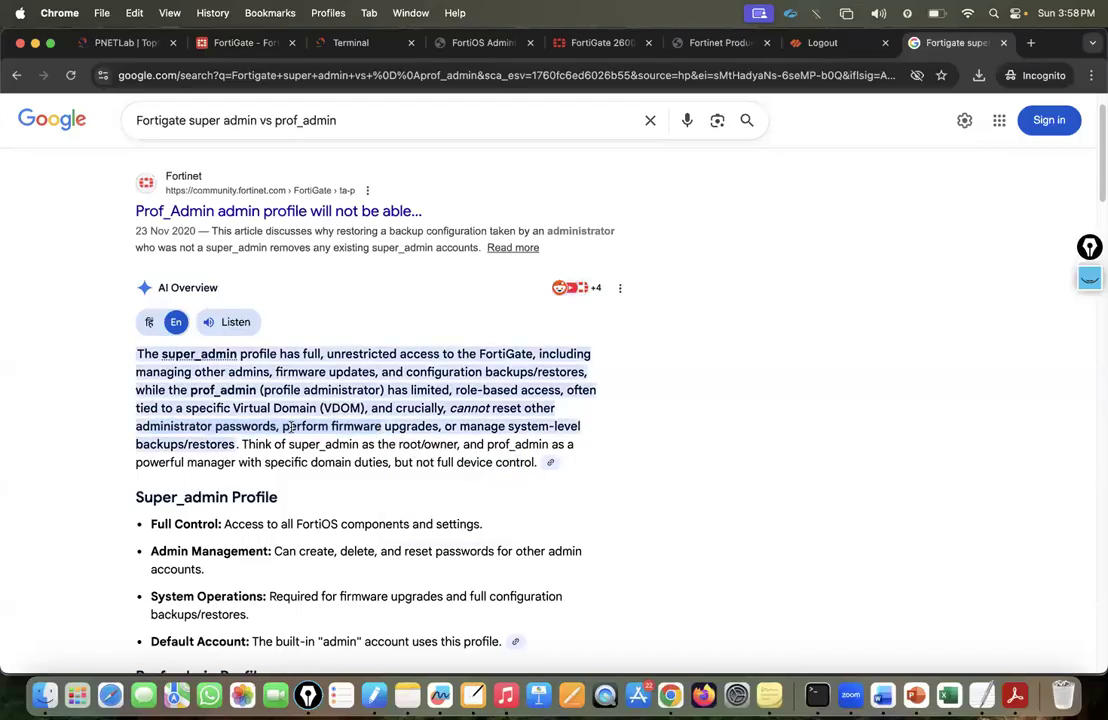
{"action": "left_click_drag", "start_coordinate": [236, 444], "coordinate": [192, 424]}
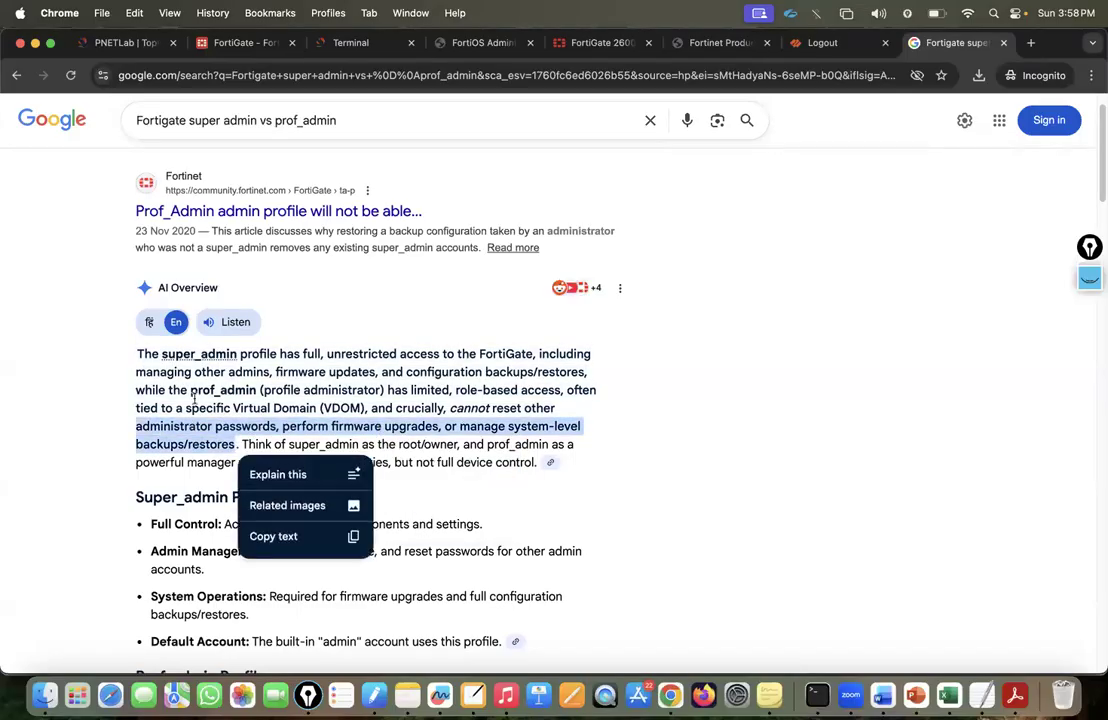
{"action": "left_click", "coordinate": [240, 437]}
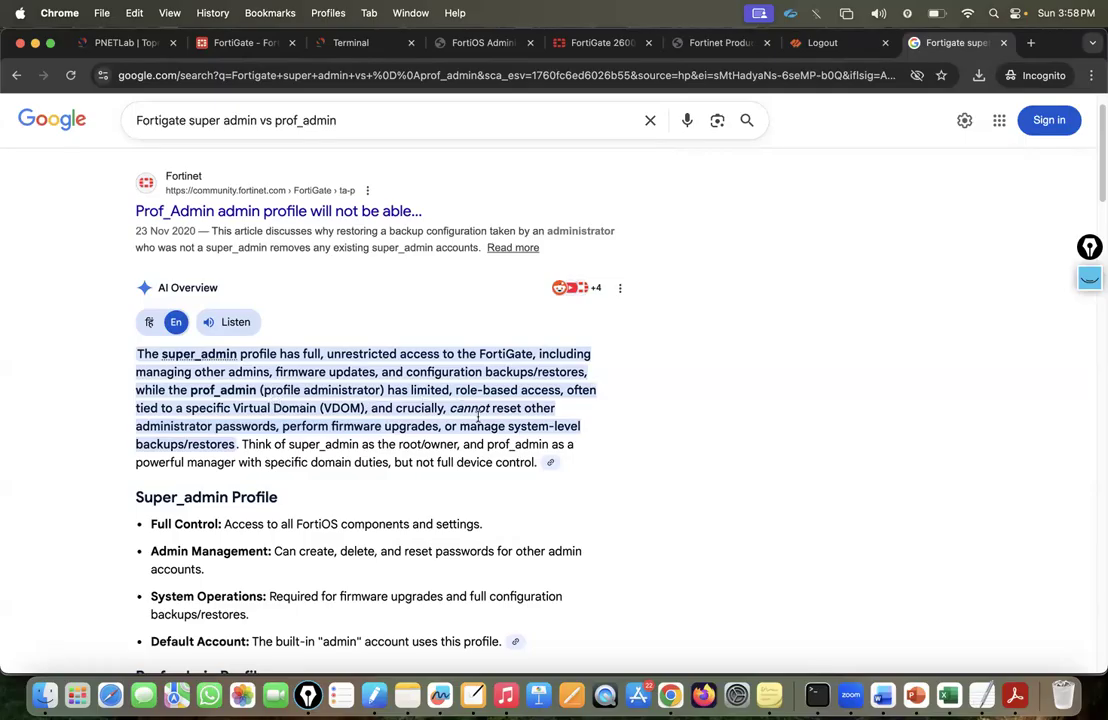
Highlight the Prof_admin points on No Password Reset and No System Backups, then go back to FortiGate.
{"action": "scroll", "coordinate": [478, 417], "scroll_direction": "down", "scroll_amount": 3}
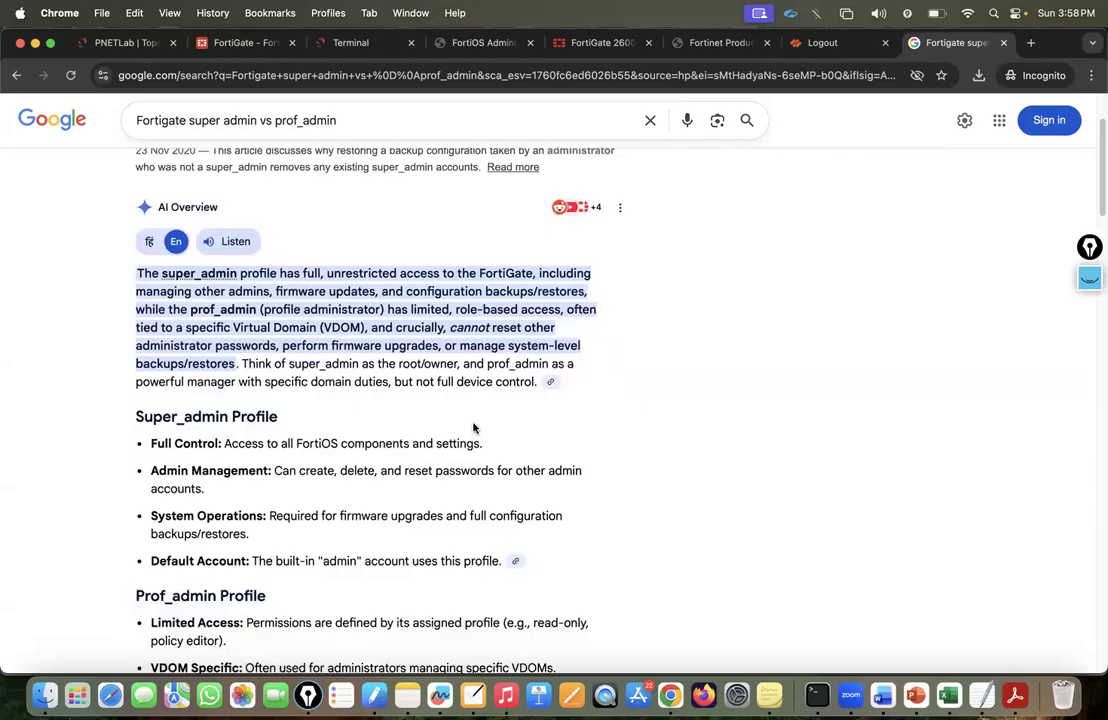
{"action": "scroll", "coordinate": [474, 428], "scroll_direction": "down", "scroll_amount": 6}
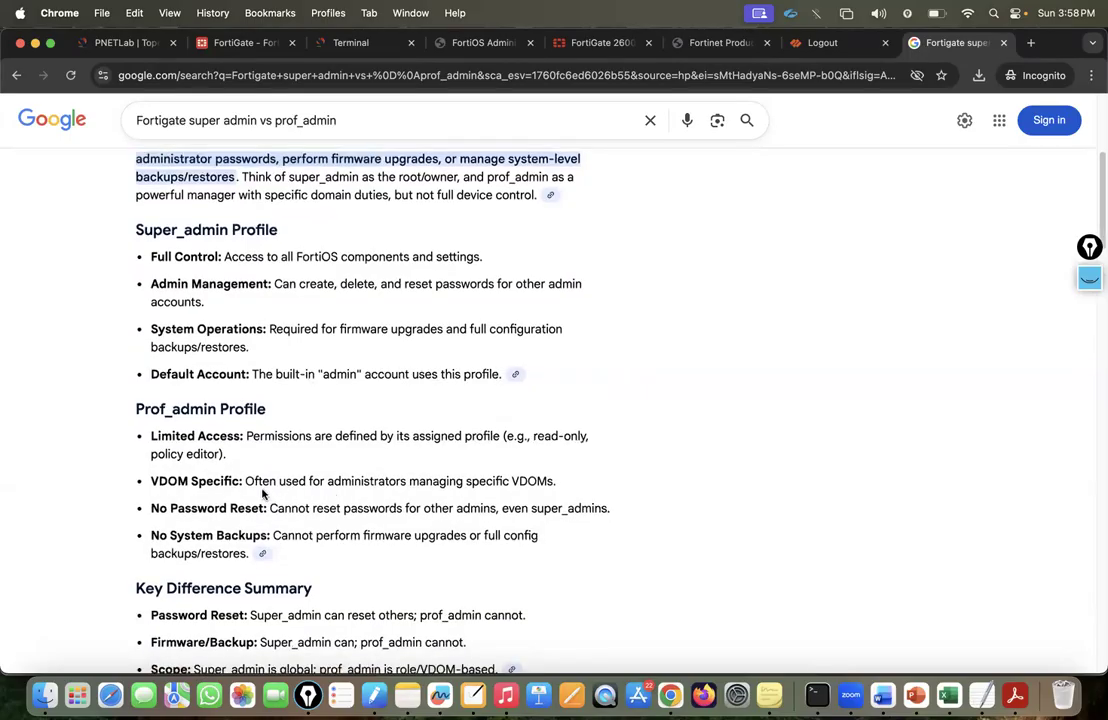
{"action": "scroll", "coordinate": [288, 485], "scroll_direction": "up", "scroll_amount": 1}
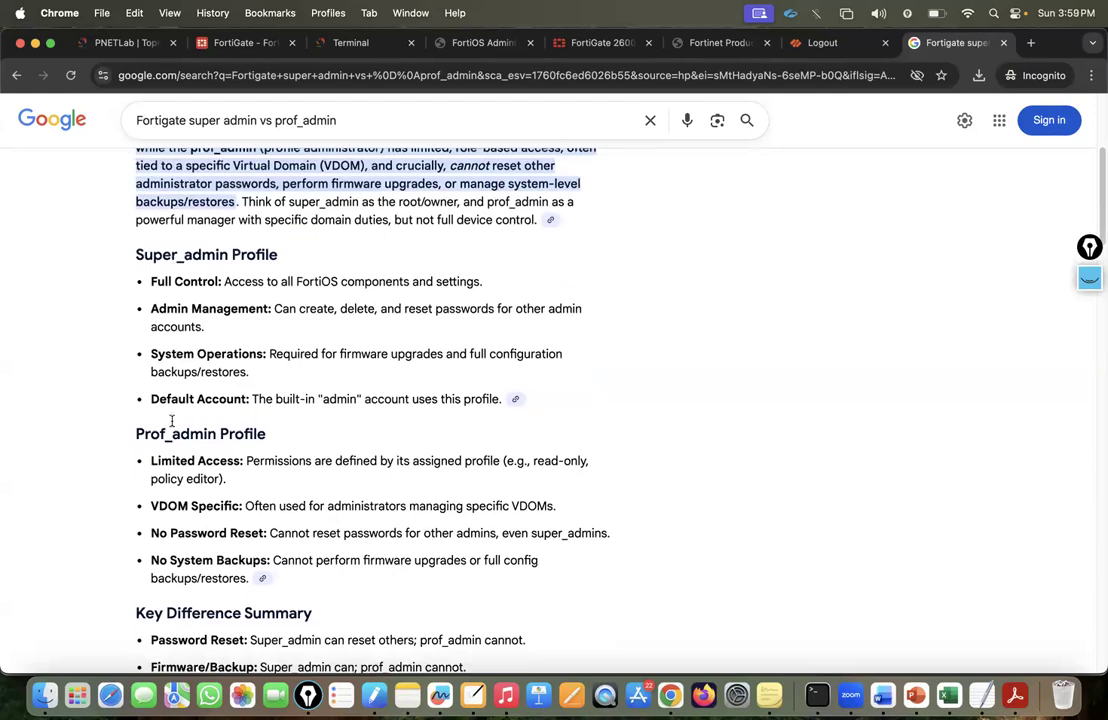
{"action": "left_click_drag", "start_coordinate": [144, 434], "coordinate": [298, 435]}
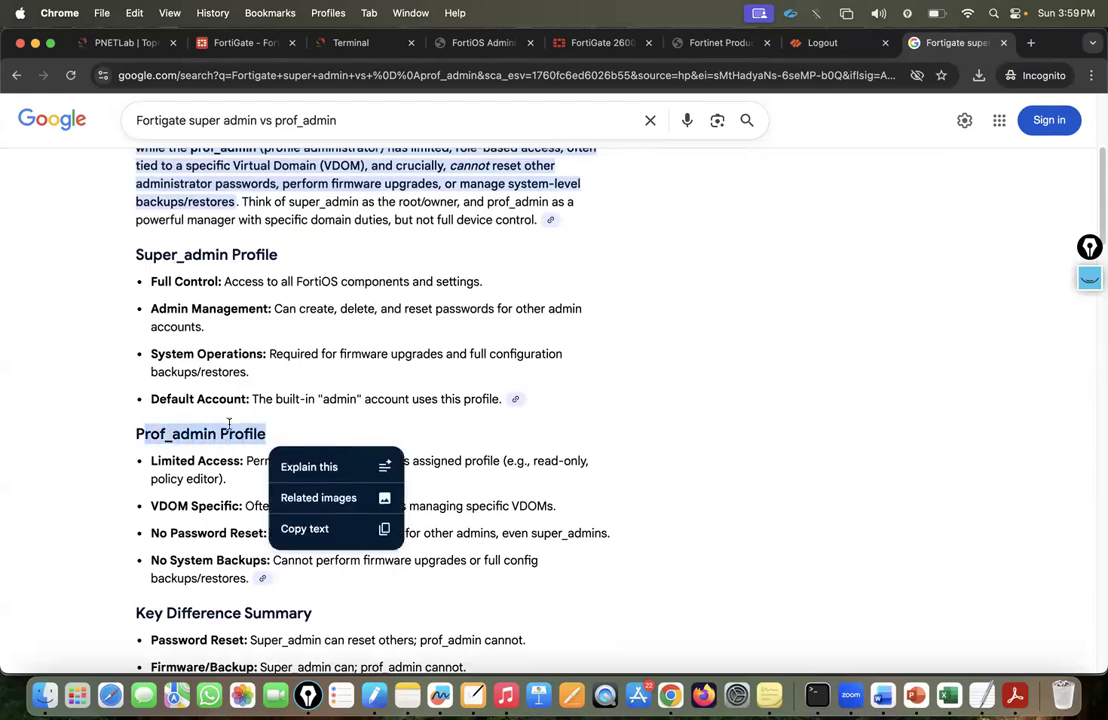
{"action": "left_click", "coordinate": [228, 490]}
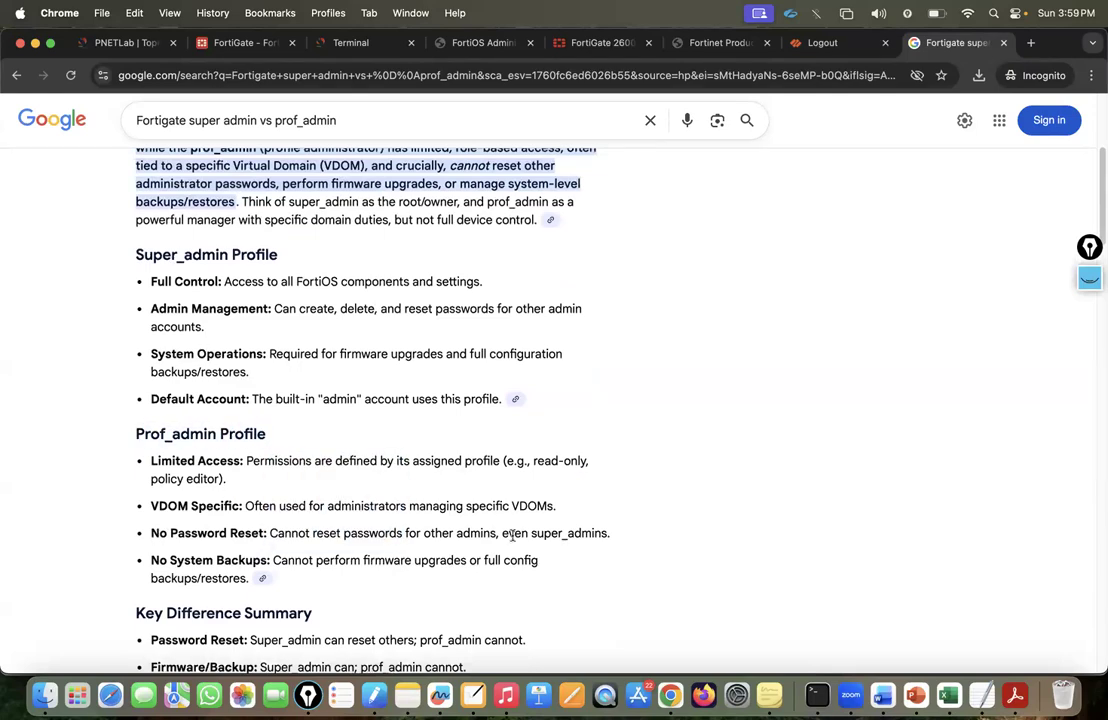
{"action": "left_click_drag", "start_coordinate": [154, 535], "coordinate": [638, 542]}
{"action": "left_click_drag", "start_coordinate": [152, 560], "coordinate": [409, 560]}
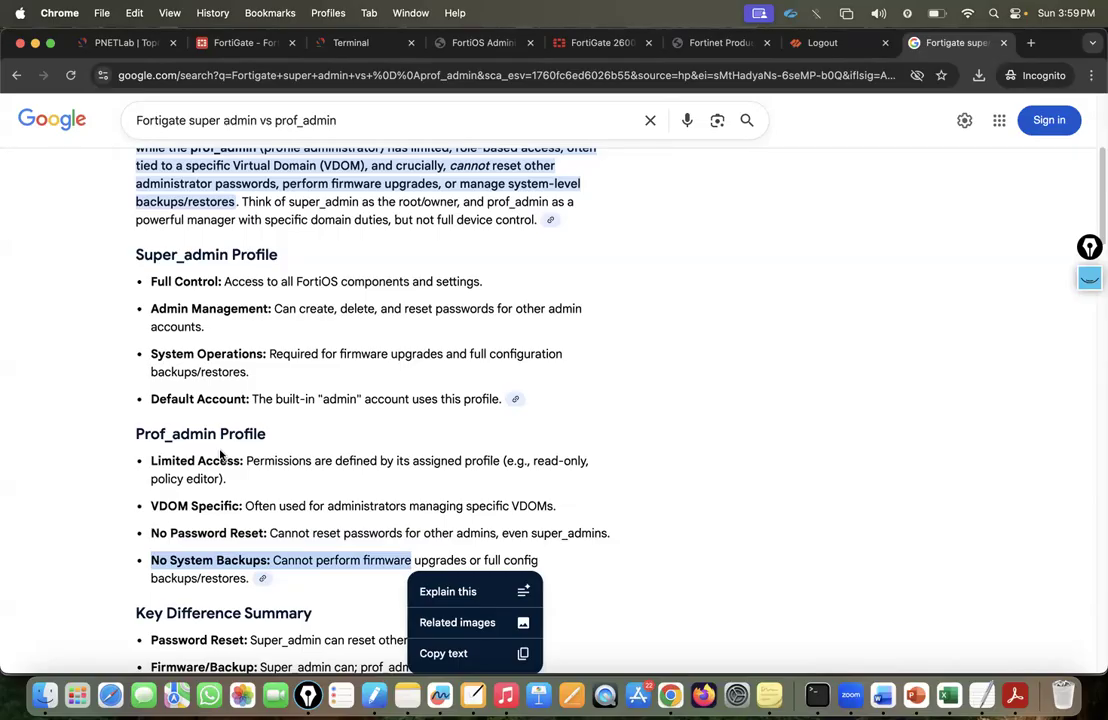
{"action": "left_click", "coordinate": [240, 42]}
Open System > Administrators > Admin Profiles and turn on the annotation overlay.
{"action": "left_click", "coordinate": [72, 295]}
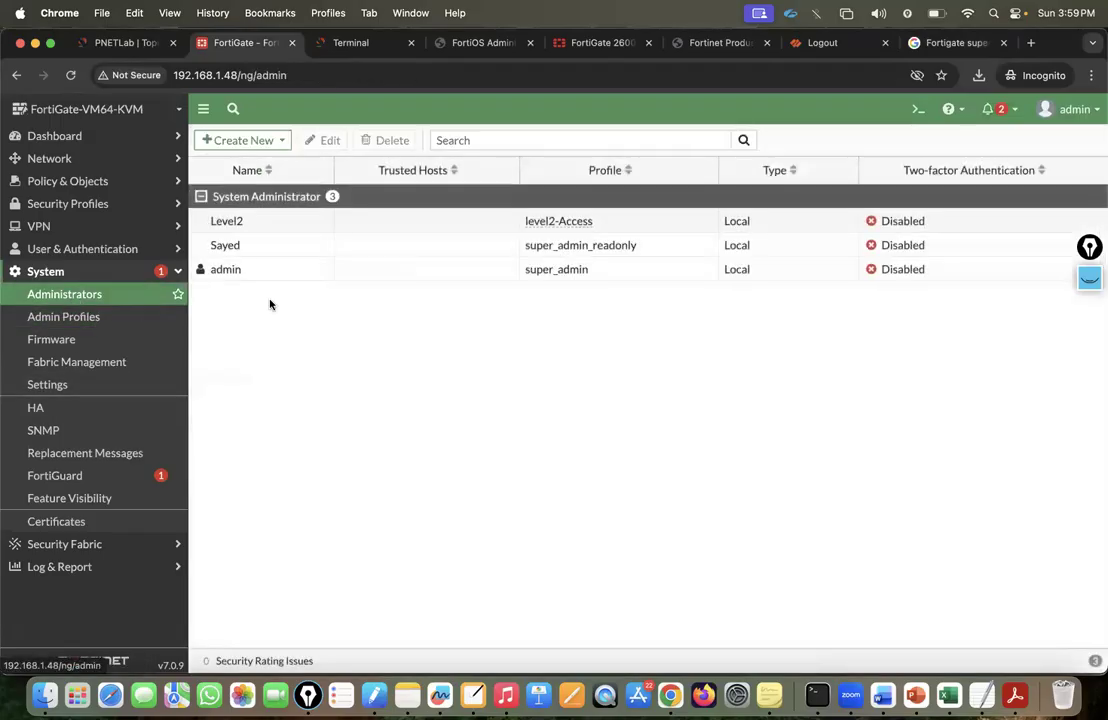
{"action": "left_click", "coordinate": [100, 316]}
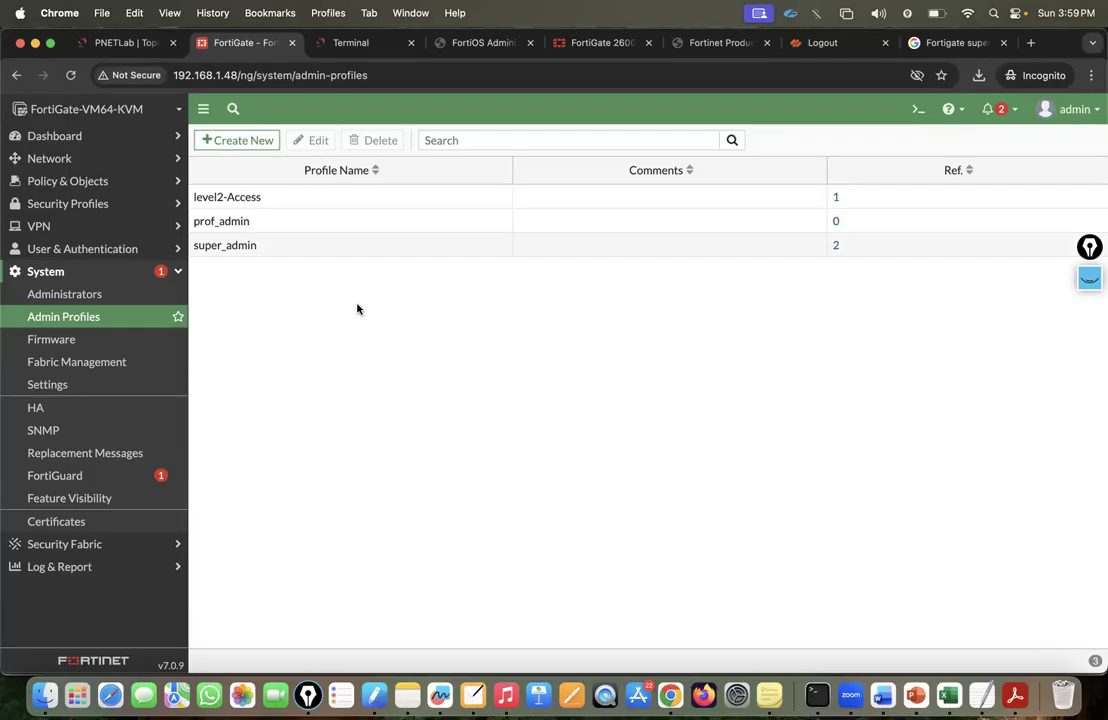
{"action": "left_click", "coordinate": [1089, 278]}
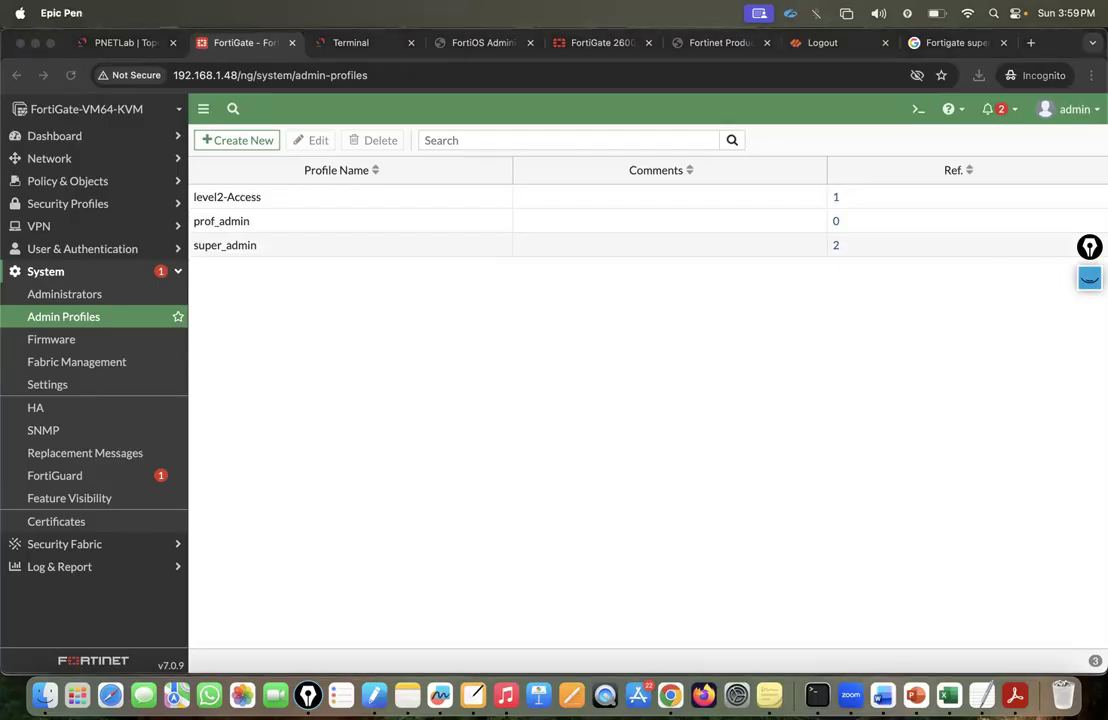
{"action": "left_click", "coordinate": [1090, 368]}
{"action": "mouse_move", "coordinate": [388, 351]}
{"action": "left_mouse_down"}
{"action": "mouse_move", "coordinate": [630, 438]}
{"action": "mouse_move", "coordinate": [759, 455]}
{"action": "left_mouse_up"}
{"action": "mouse_move", "coordinate": [1089, 368]}
{"action": "left_click", "coordinate": [998, 369]}
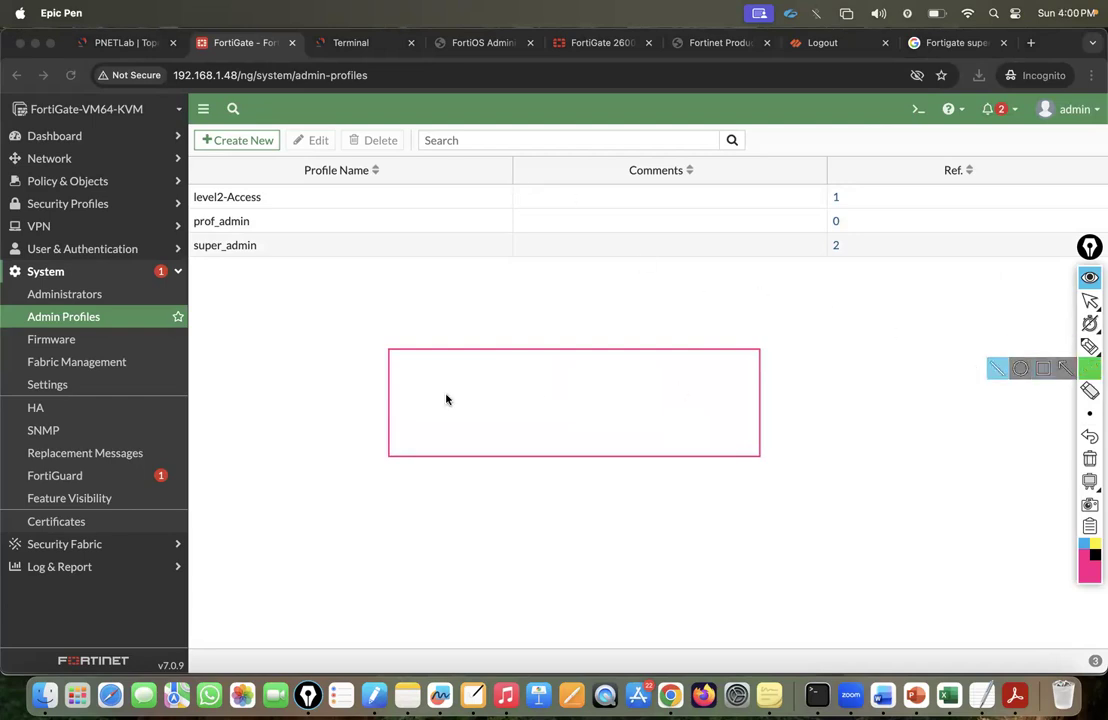
{"action": "mouse_move", "coordinate": [396, 398]}
{"action": "left_mouse_down"}
{"action": "mouse_move", "coordinate": [796, 408]}
{"action": "mouse_move", "coordinate": [757, 400]}
{"action": "left_mouse_up"}
{"action": "left_click_drag", "start_coordinate": [458, 347], "coordinate": [448, 467]}
{"action": "left_click_drag", "start_coordinate": [547, 347], "coordinate": [539, 467]}
{"action": "left_click_drag", "start_coordinate": [631, 347], "coordinate": [622, 460]}
{"action": "left_click_drag", "start_coordinate": [686, 347], "coordinate": [680, 452]}
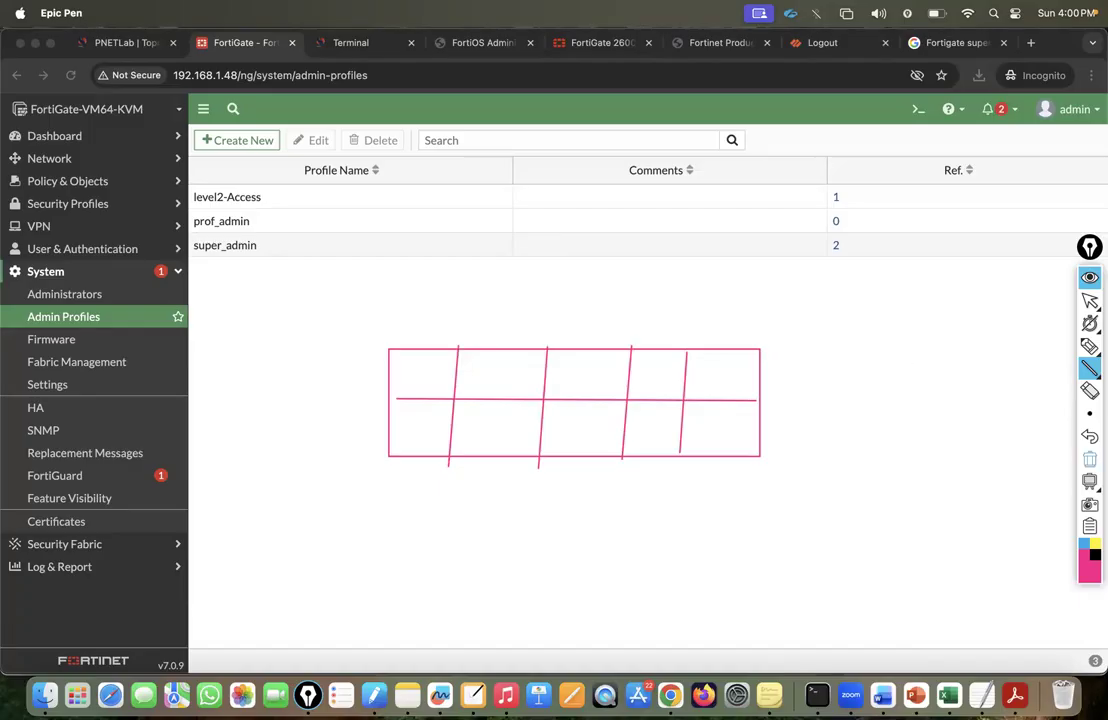
{"action": "left_click", "coordinate": [1090, 458]}
{"action": "left_click", "coordinate": [1090, 300]}
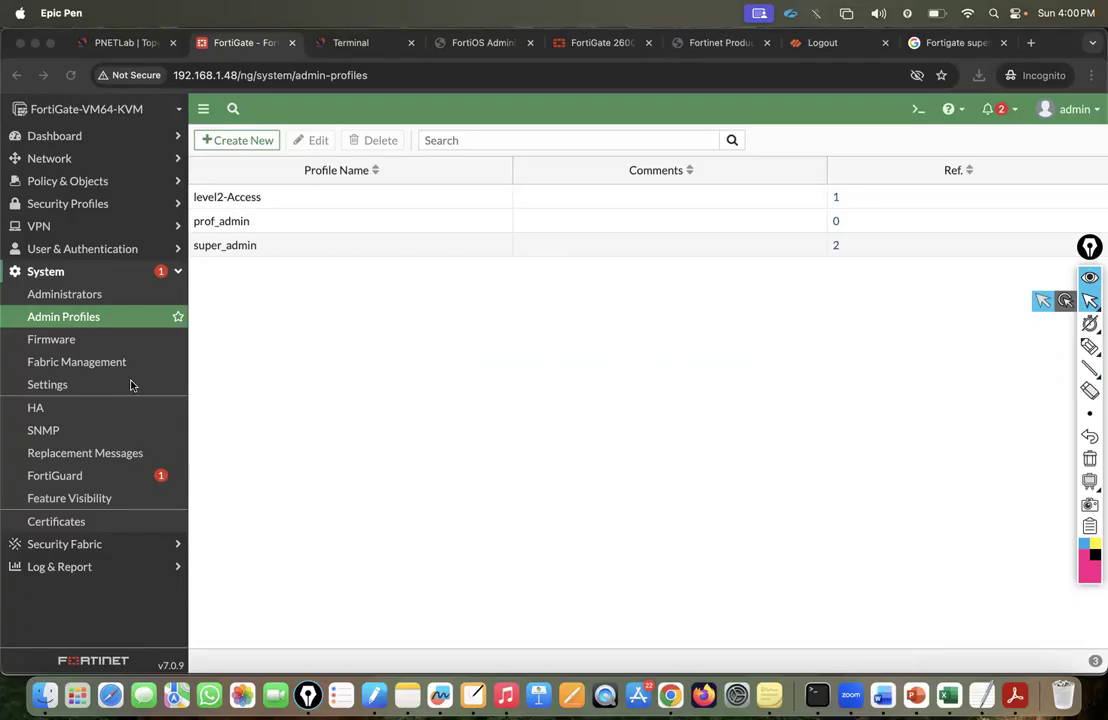
{"action": "left_click", "coordinate": [224, 222]}
{"action": "left_click", "coordinate": [967, 43]}
{"action": "left_click_drag", "start_coordinate": [266, 533], "coordinate": [455, 533]}
{"action": "left_click_drag", "start_coordinate": [618, 534], "coordinate": [339, 532]}
{"action": "left_click", "coordinate": [338, 532]}
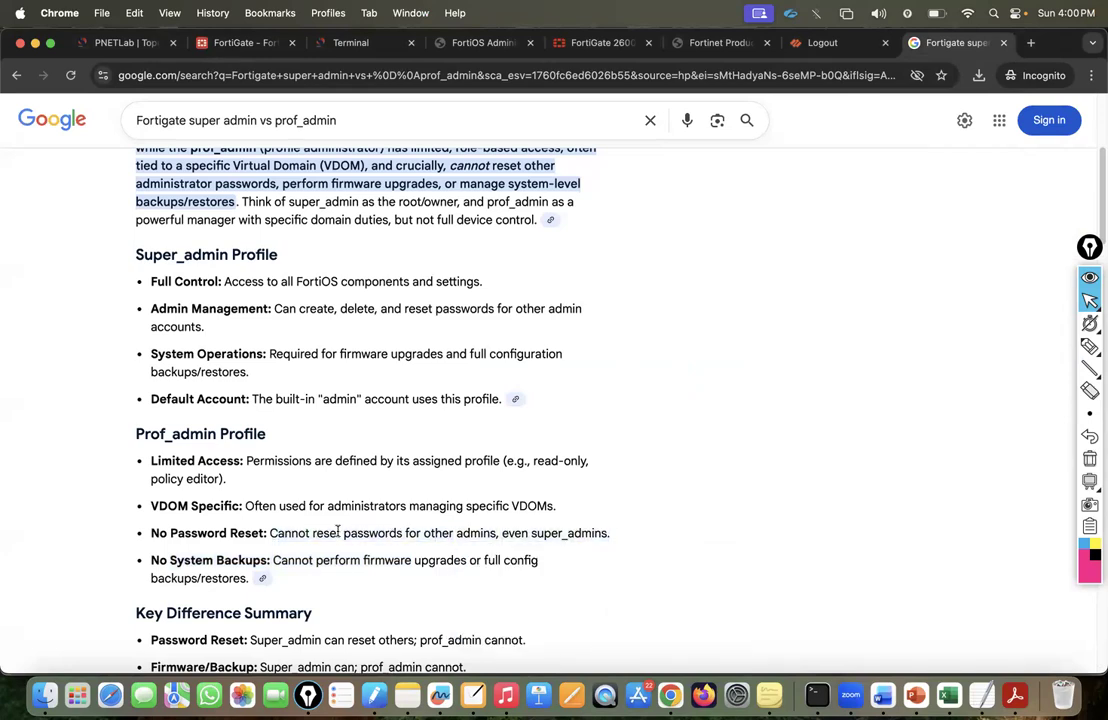
{"action": "left_click_drag", "start_coordinate": [270, 529], "coordinate": [550, 514]}
{"action": "left_click", "coordinate": [544, 531]}
{"action": "left_click", "coordinate": [235, 45]}
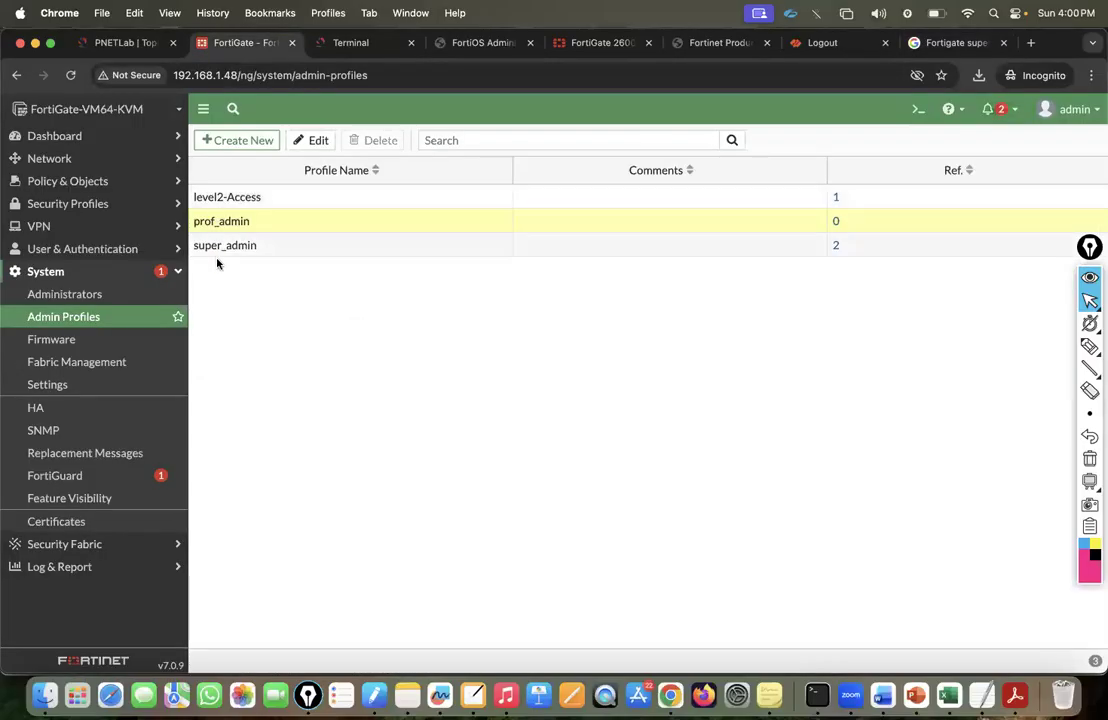
{"action": "left_click", "coordinate": [213, 247]}
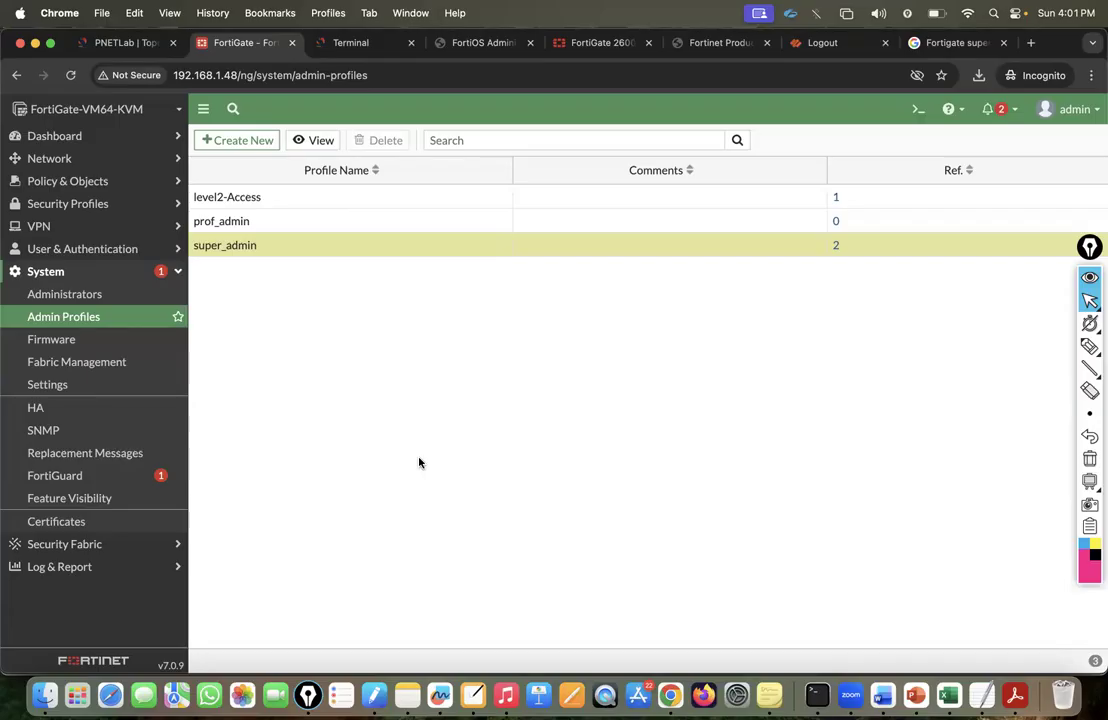
Check the HA mode options, leaving the mode as Standalone.
{"action": "left_click", "coordinate": [57, 408]}
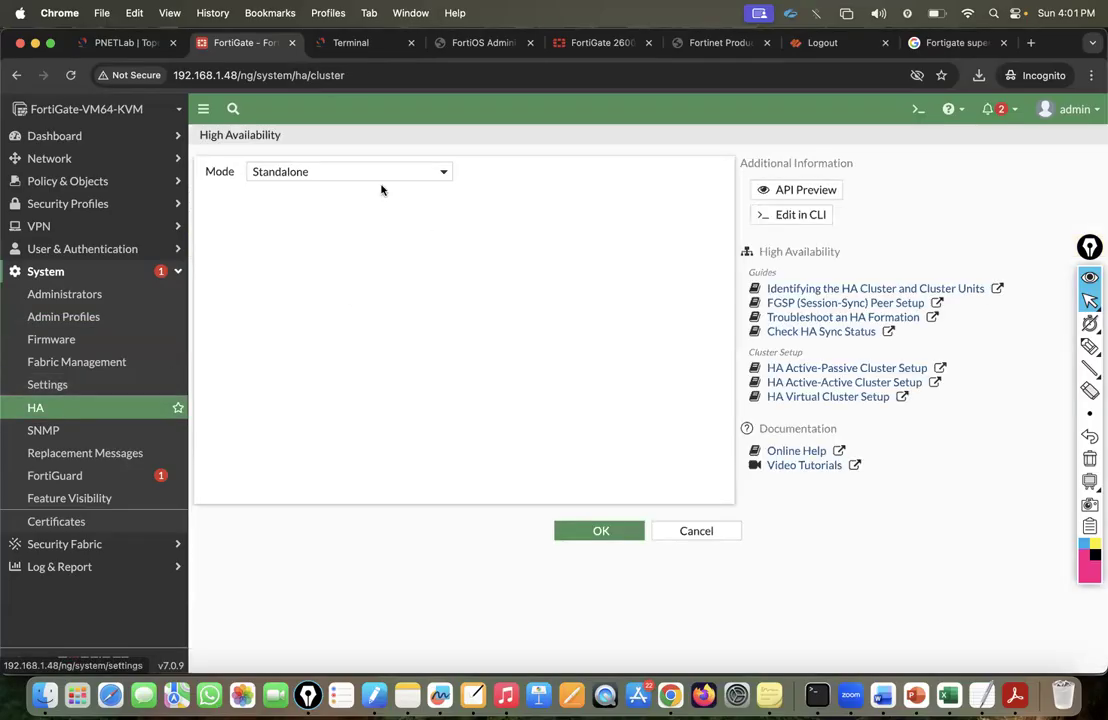
{"action": "left_click", "coordinate": [328, 175]}
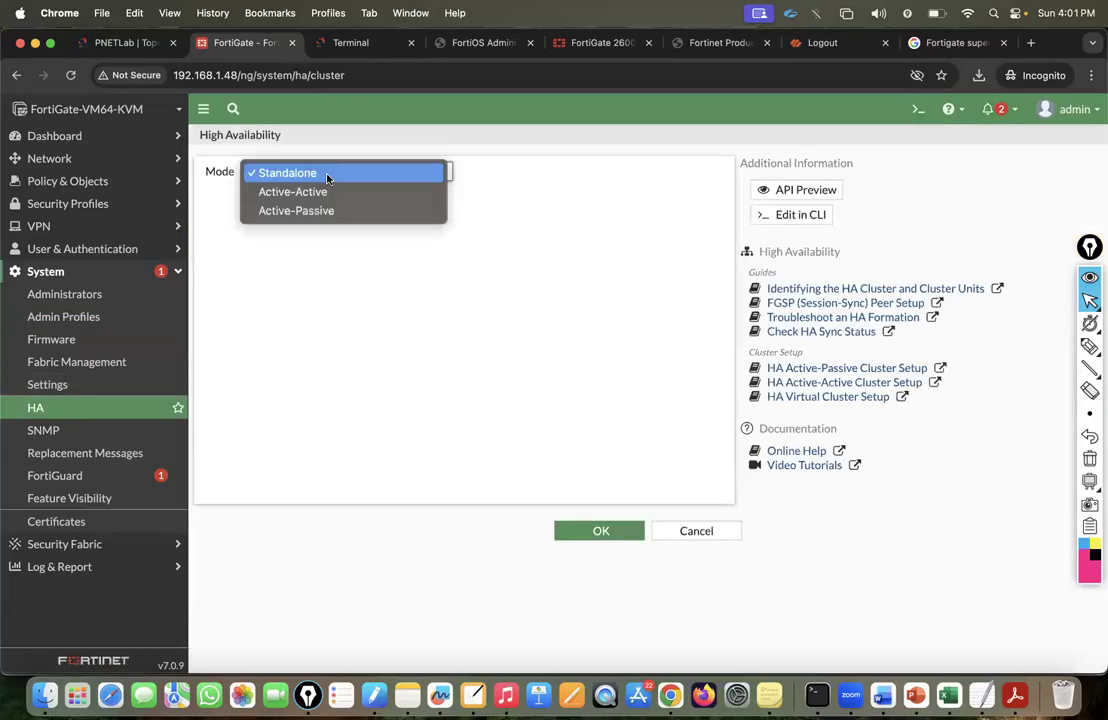
{"action": "left_click", "coordinate": [248, 350]}
In System Settings, try editing the host name, PTP time sync and the Paraguay time zone.
{"action": "left_click", "coordinate": [64, 394]}
{"action": "left_click_drag", "start_coordinate": [445, 168], "coordinate": [203, 173]}
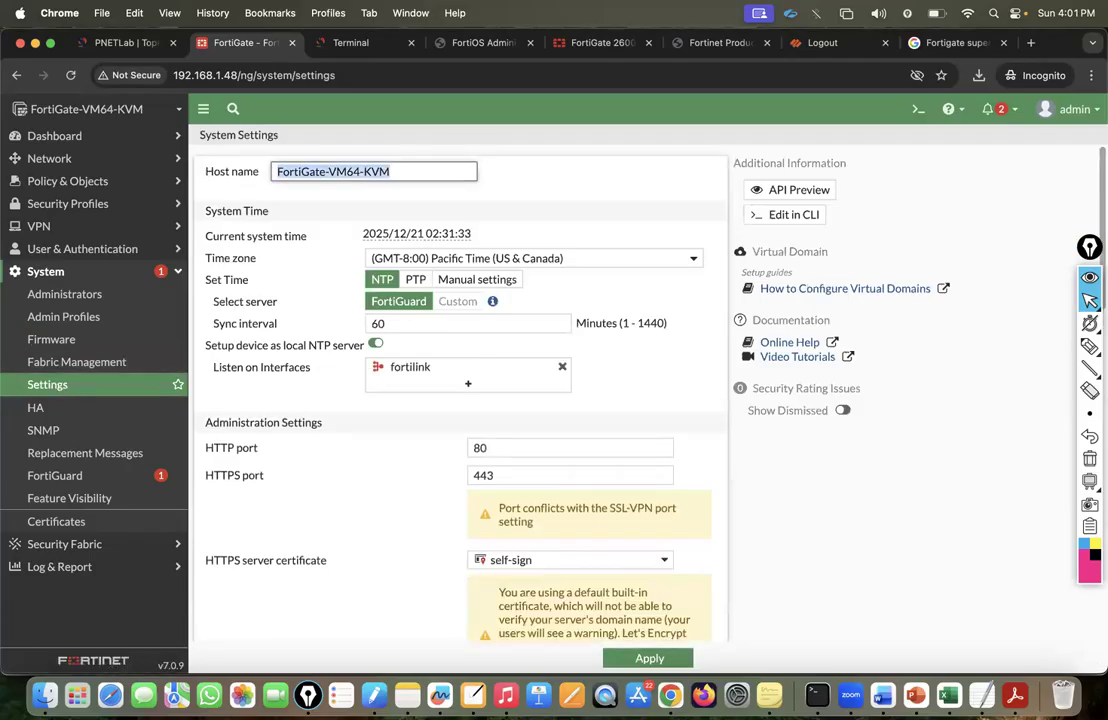
{"action": "type", "text": "GuiNet-lab-Firewall"}
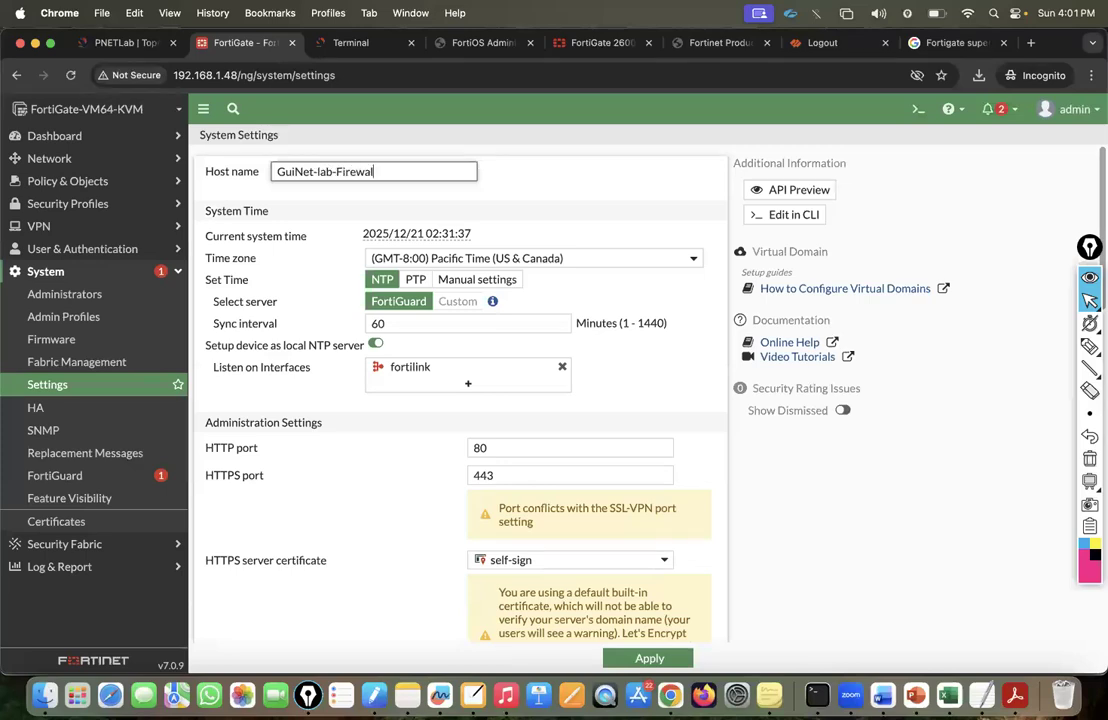
{"action": "left_click", "coordinate": [415, 279]}
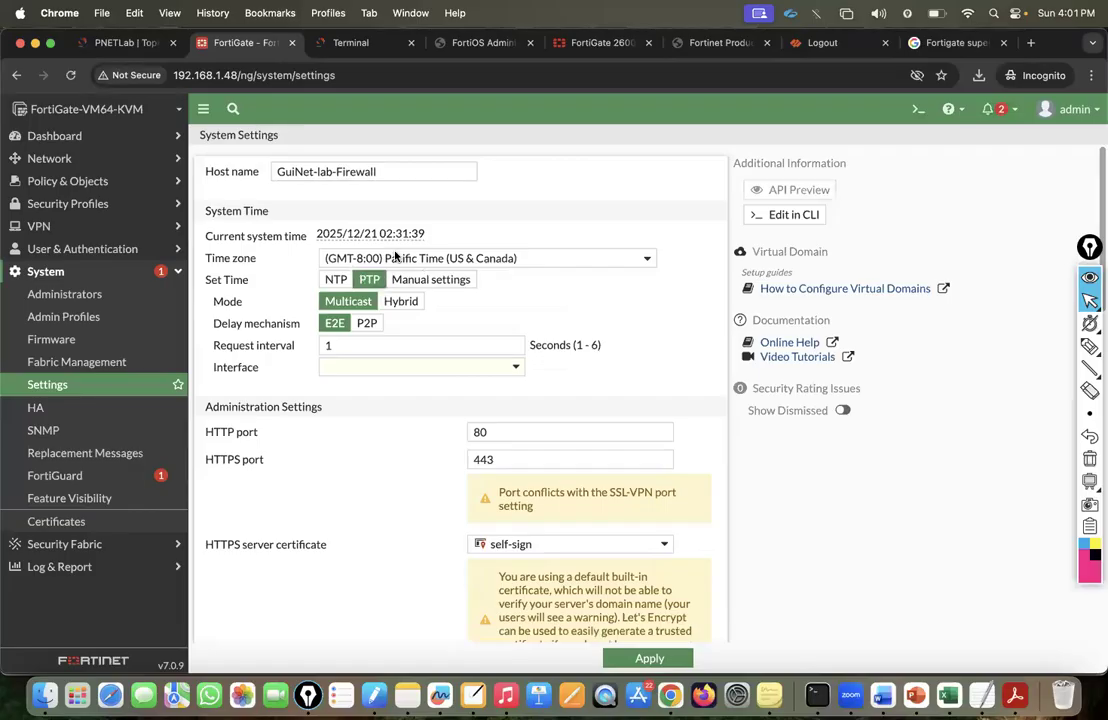
{"action": "left_click", "coordinate": [396, 258]}
{"action": "scroll", "coordinate": [398, 374], "scroll_direction": "down", "scroll_amount": 5}
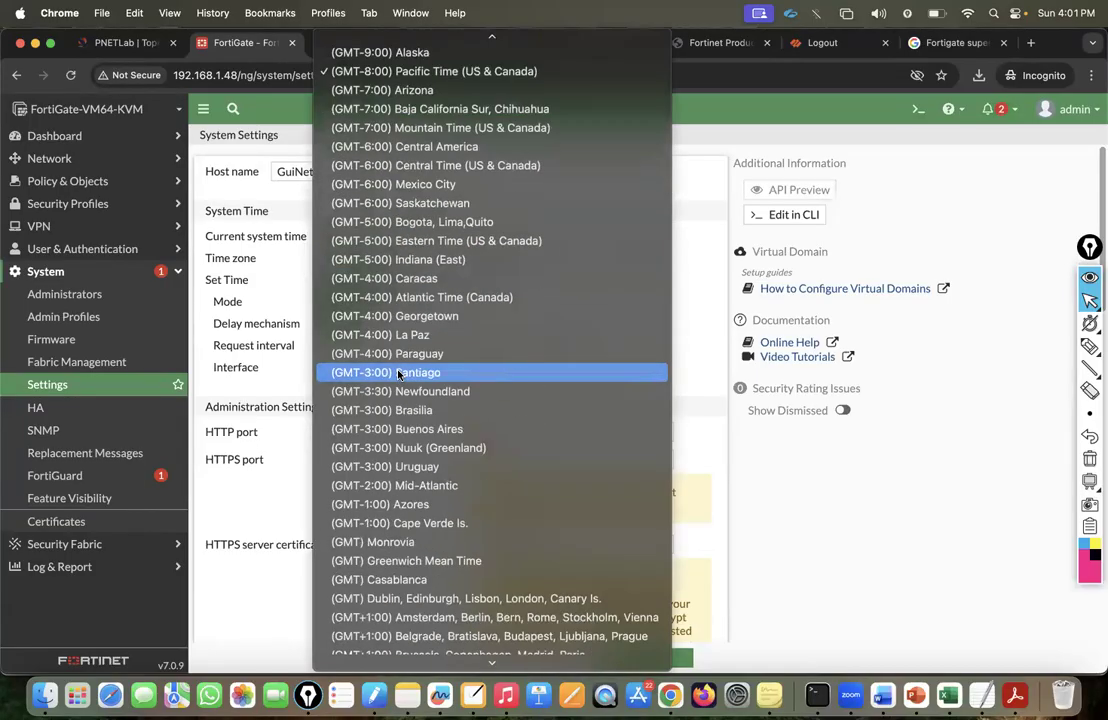
{"action": "left_click", "coordinate": [390, 355]}
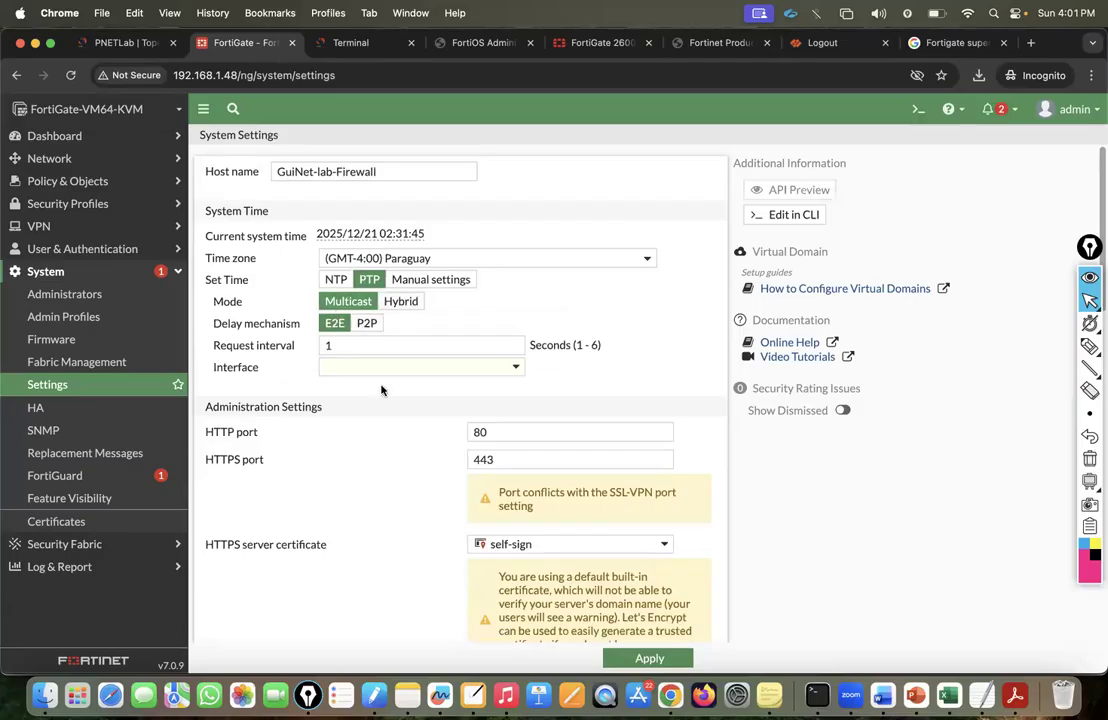
Scroll through the rest of System Settings, viewing the HTTPS server certificate choices without changing them.
{"action": "scroll", "coordinate": [348, 407], "scroll_direction": "down", "scroll_amount": 1}
{"action": "scroll", "coordinate": [348, 407], "scroll_direction": "up", "scroll_amount": 1}
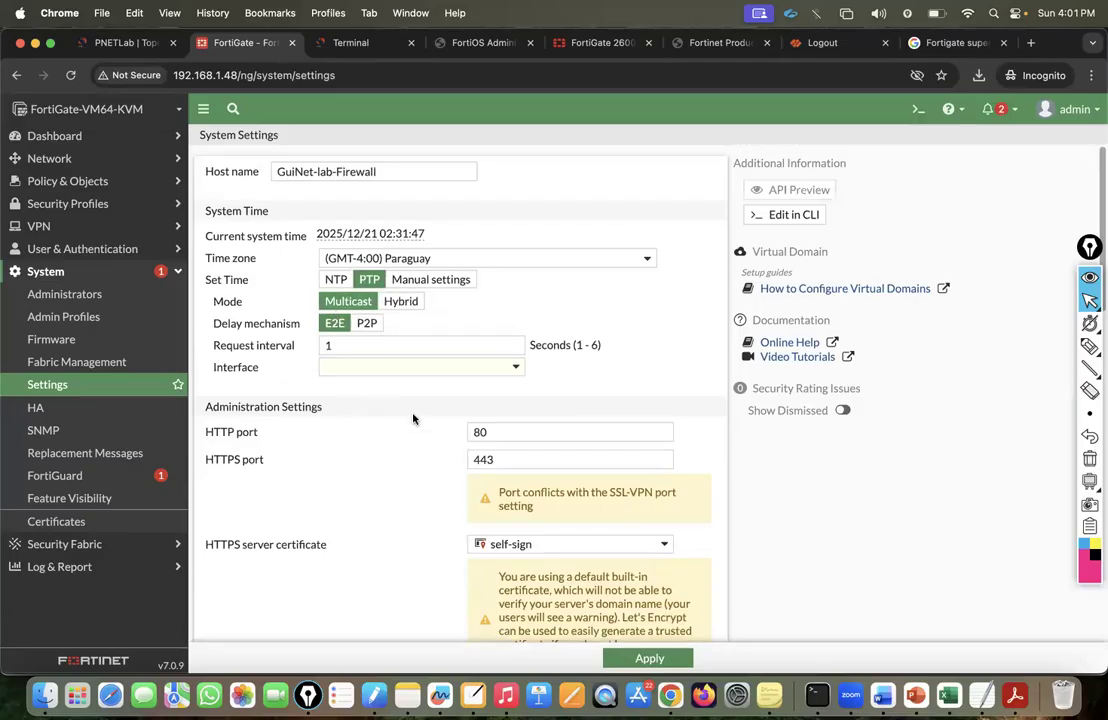
{"action": "scroll", "coordinate": [413, 419], "scroll_direction": "down", "scroll_amount": 3}
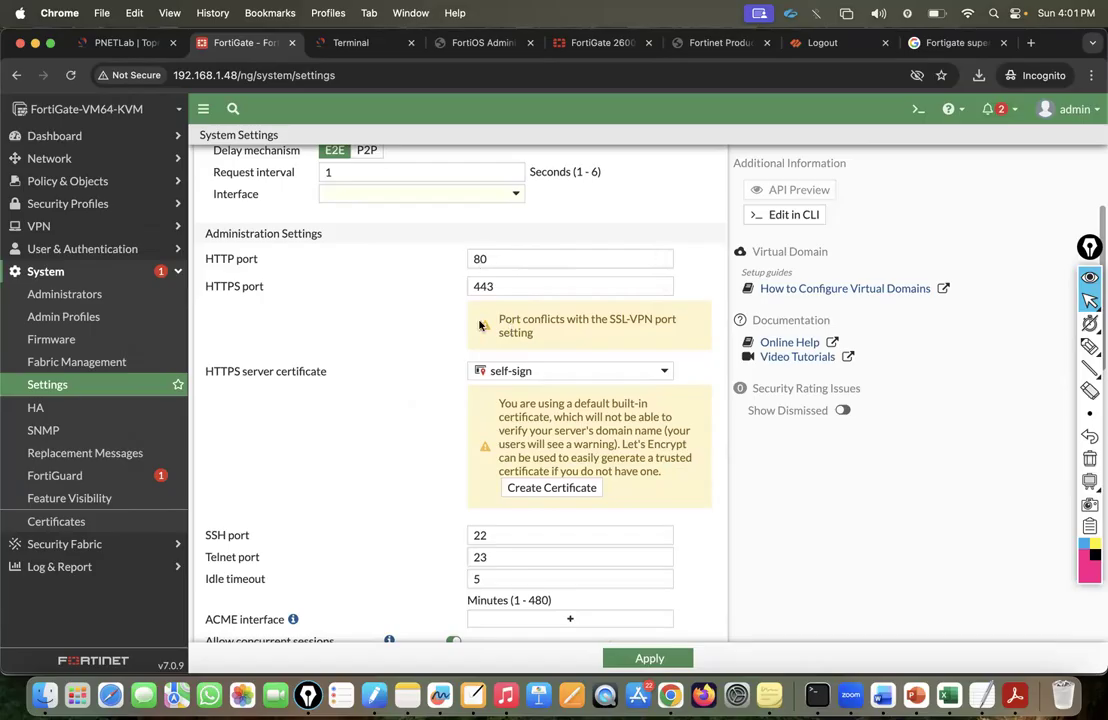
{"action": "scroll", "coordinate": [490, 318], "scroll_direction": "down", "scroll_amount": 2}
{"action": "left_click", "coordinate": [524, 307]}
{"action": "left_click", "coordinate": [422, 366]}
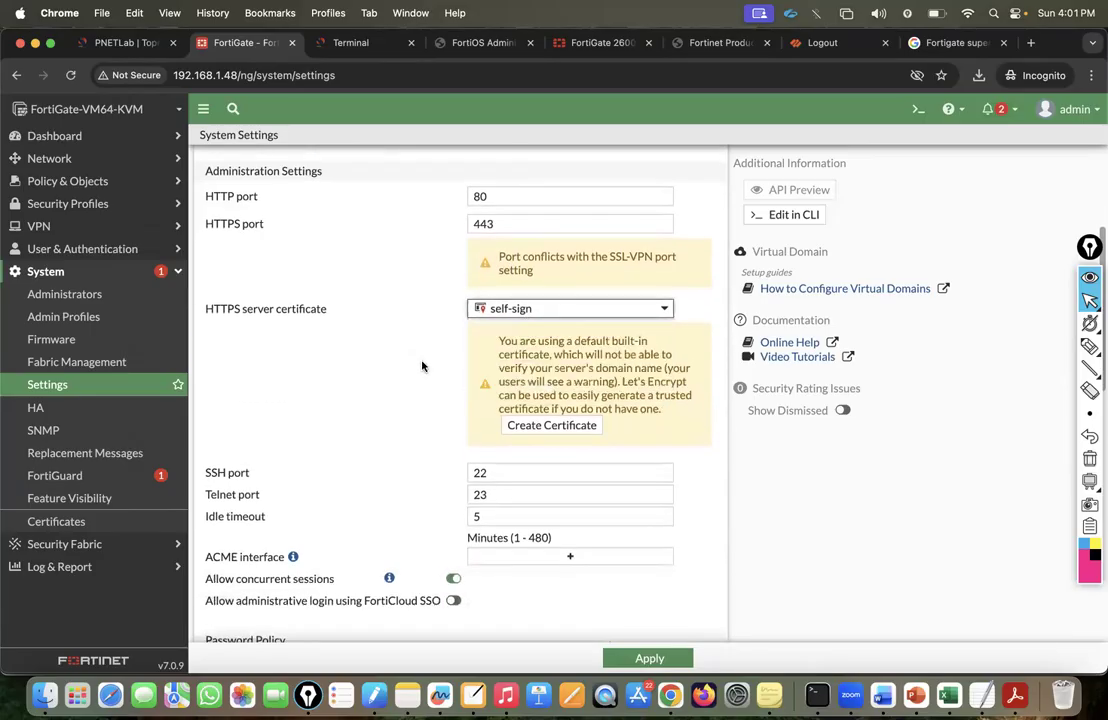
{"action": "scroll", "coordinate": [422, 366], "scroll_direction": "down", "scroll_amount": 3}
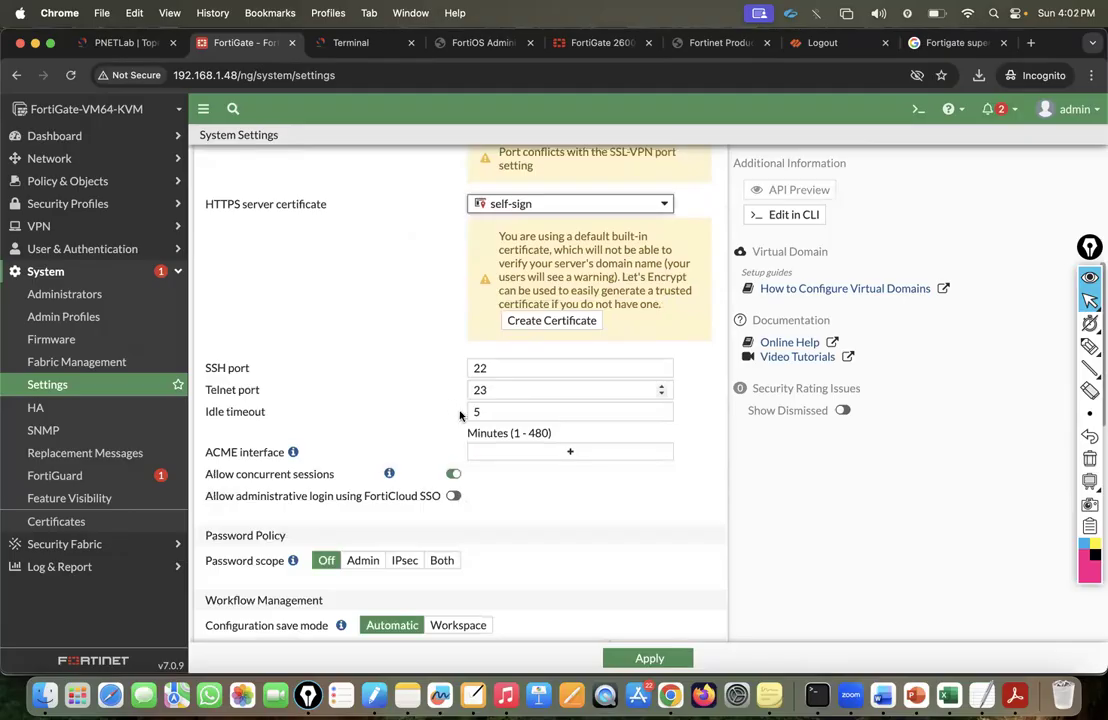
{"action": "scroll", "coordinate": [433, 438], "scroll_direction": "down", "scroll_amount": 8}
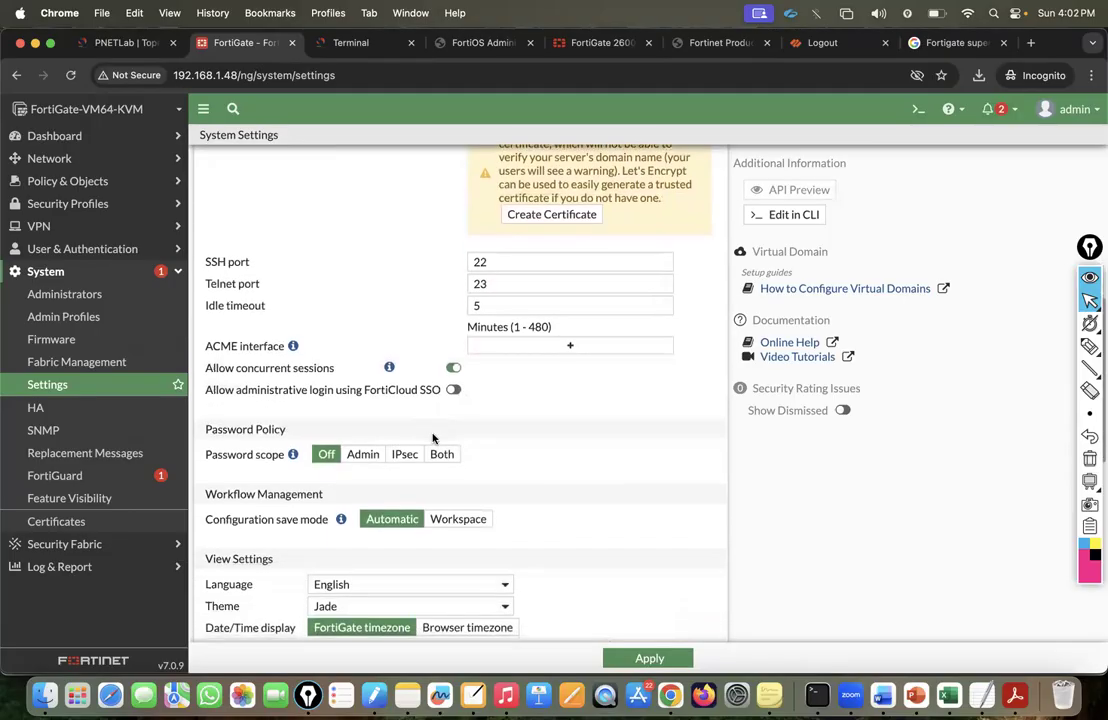
{"action": "scroll", "coordinate": [433, 438], "scroll_direction": "down", "scroll_amount": 7}
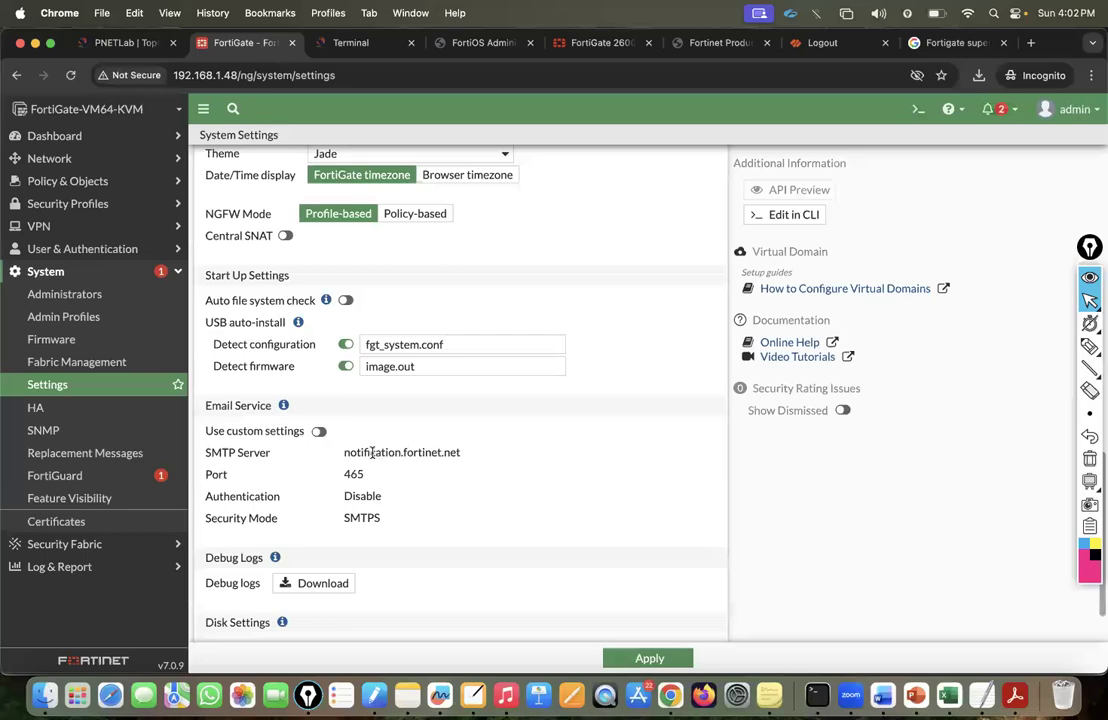
{"action": "scroll", "coordinate": [361, 446], "scroll_direction": "down", "scroll_amount": 2}
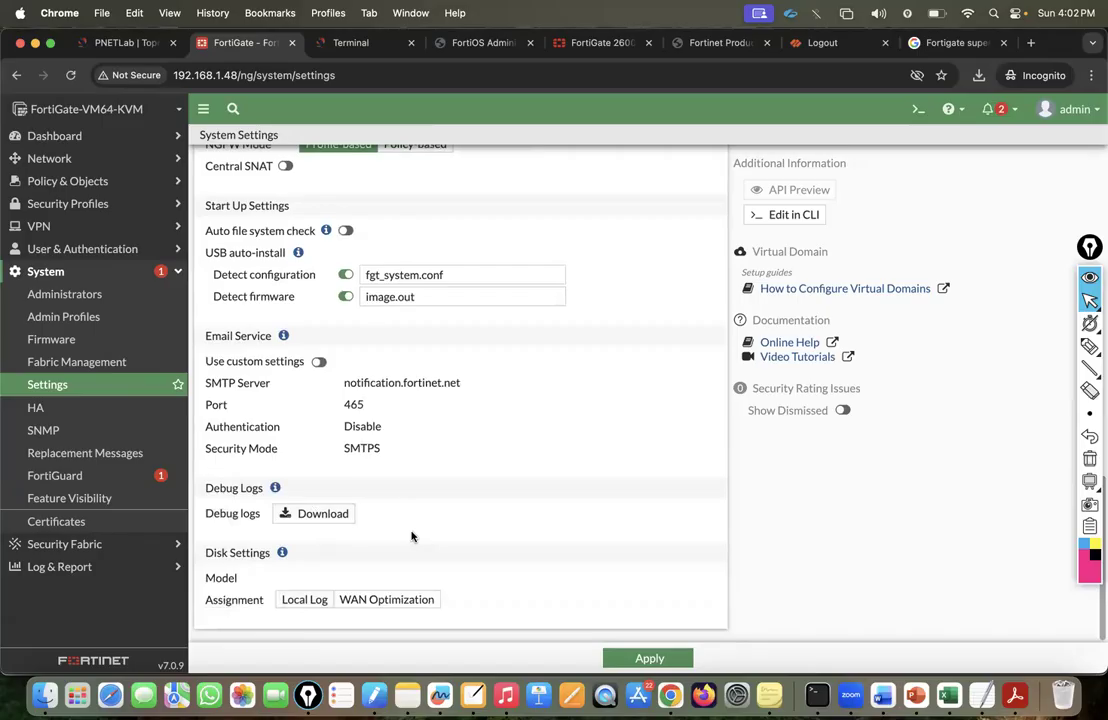
{"action": "scroll", "coordinate": [411, 537], "scroll_direction": "up", "scroll_amount": 15}
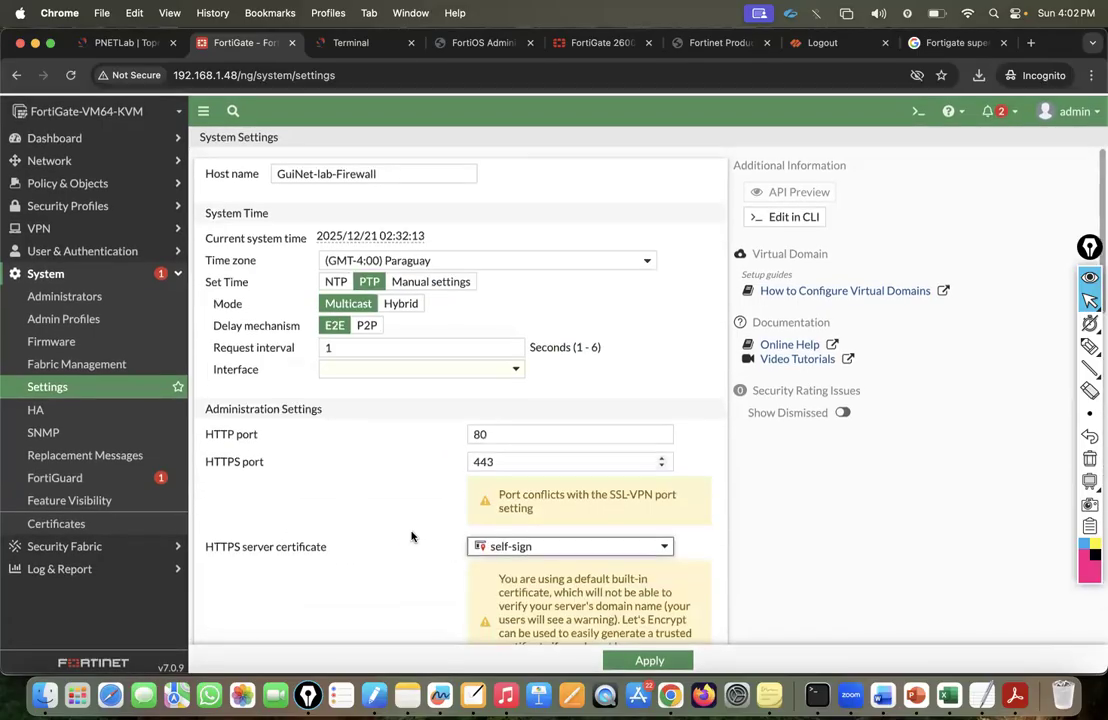
Browse the HA and Replacement Messages pages, return to Settings, and select the host name value.
{"action": "left_click", "coordinate": [44, 416]}
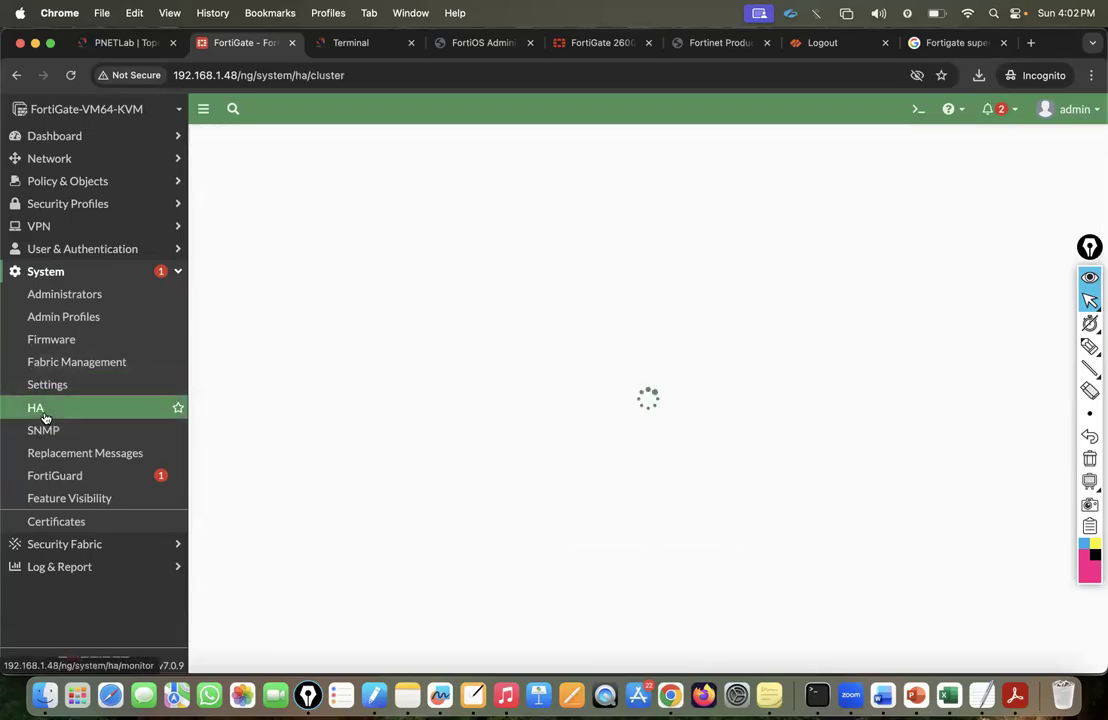
{"action": "left_click", "coordinate": [67, 455]}
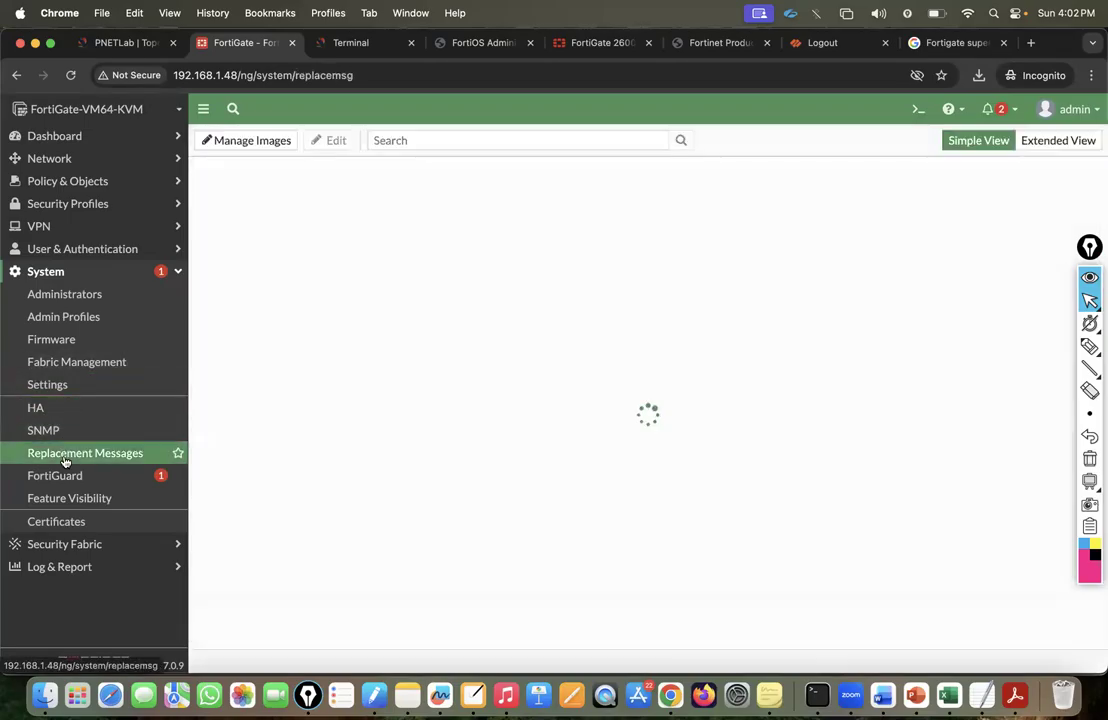
{"action": "left_click", "coordinate": [42, 387]}
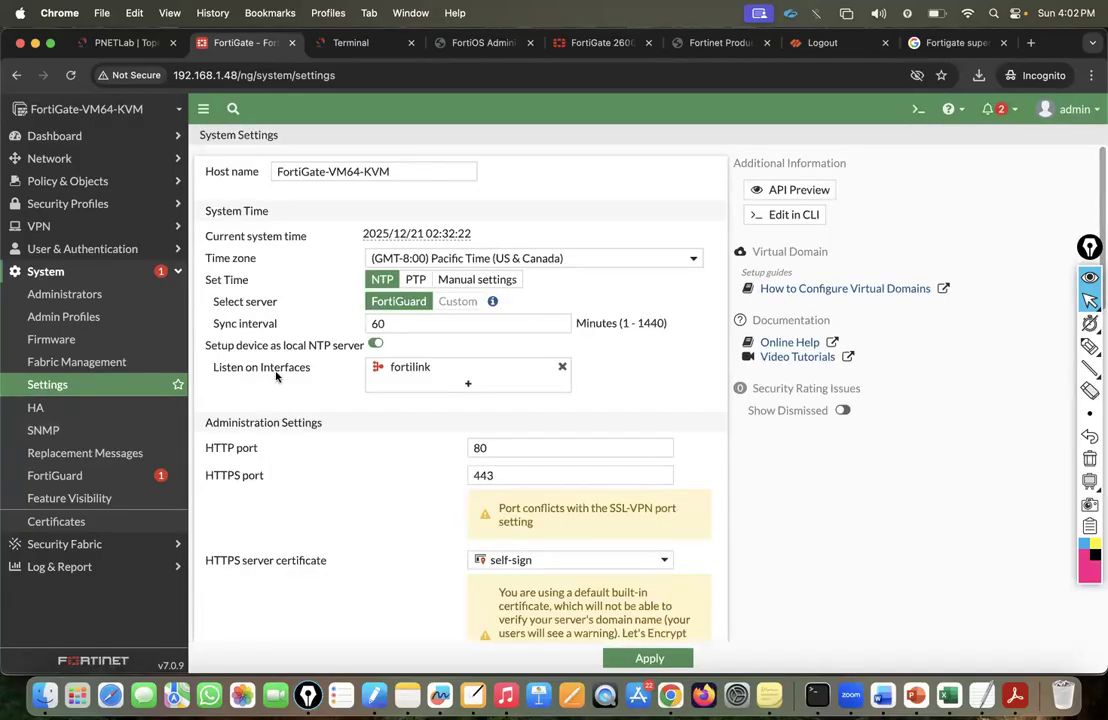
{"action": "left_click_drag", "start_coordinate": [405, 173], "coordinate": [274, 172]}
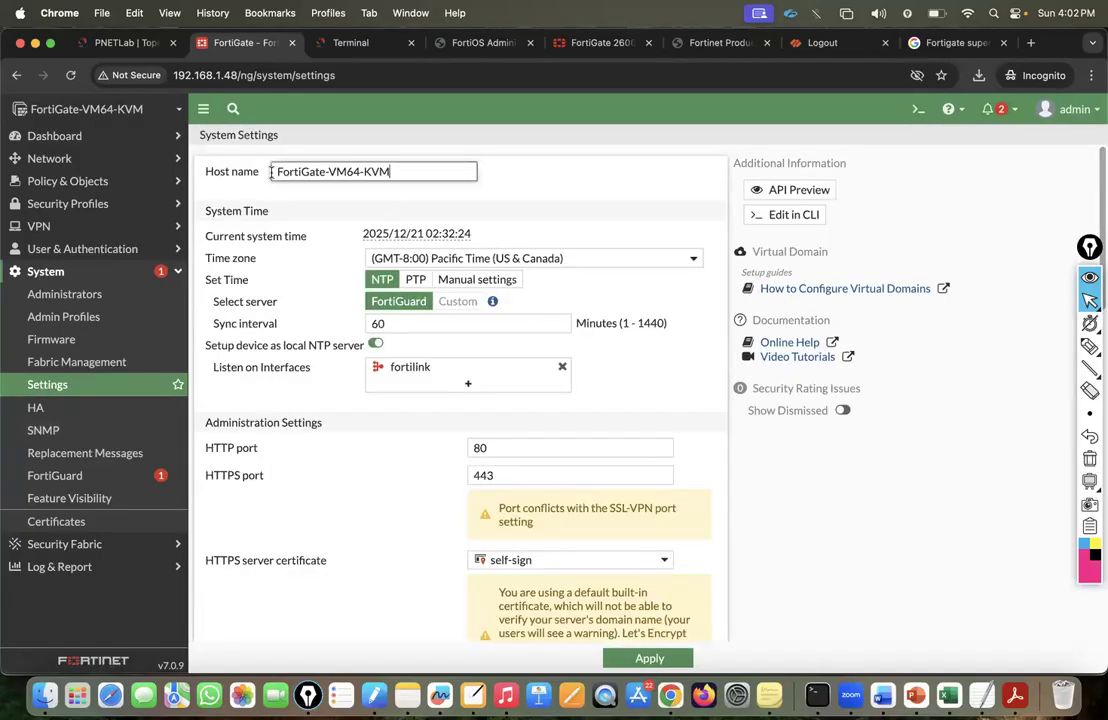
{"action": "left_click", "coordinate": [918, 109]}
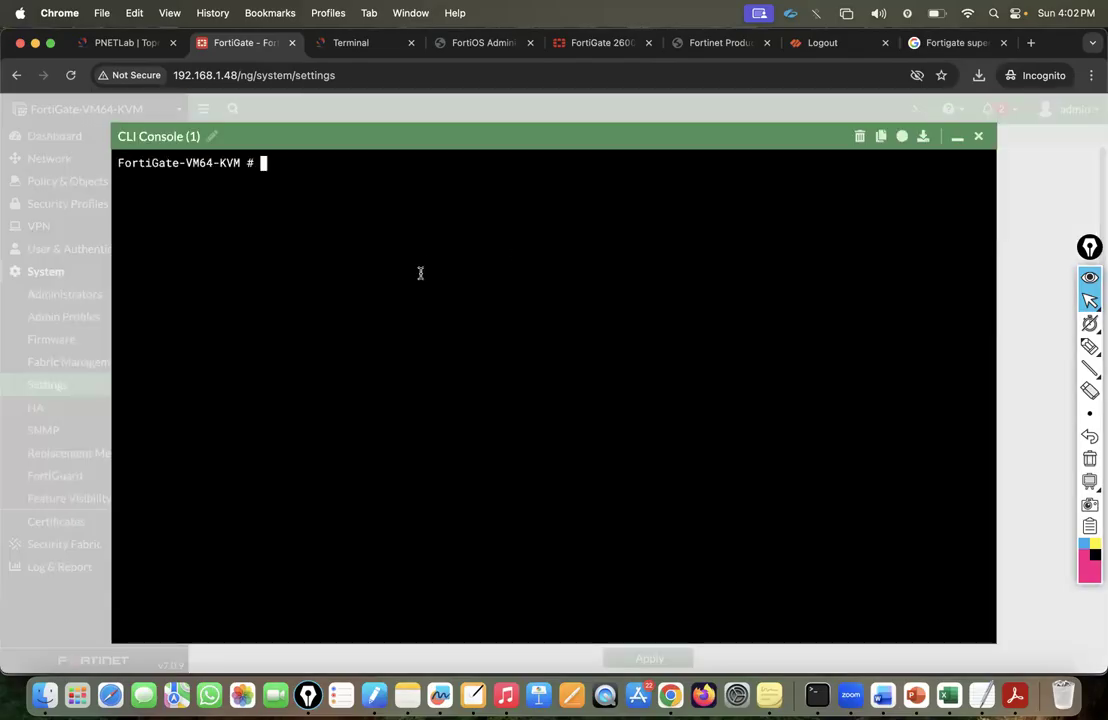
In the CLI console, list the config system subcommands and enter 'config system settings'.
{"action": "left_click", "coordinate": [978, 137]}
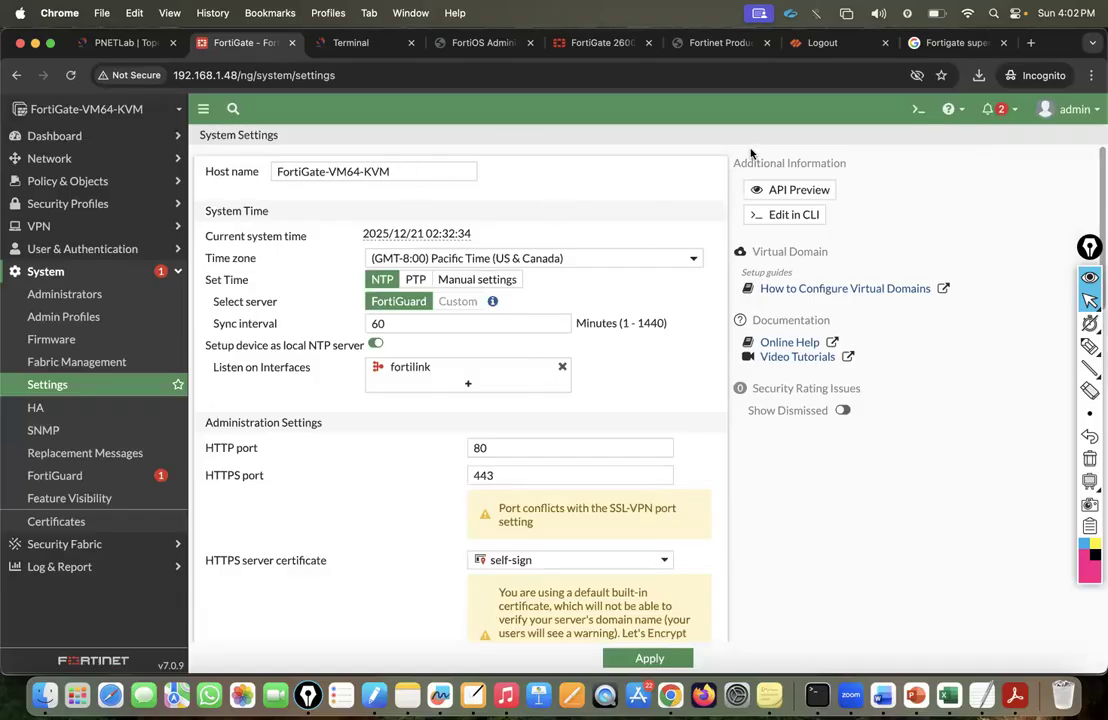
{"action": "left_click", "coordinate": [918, 109]}
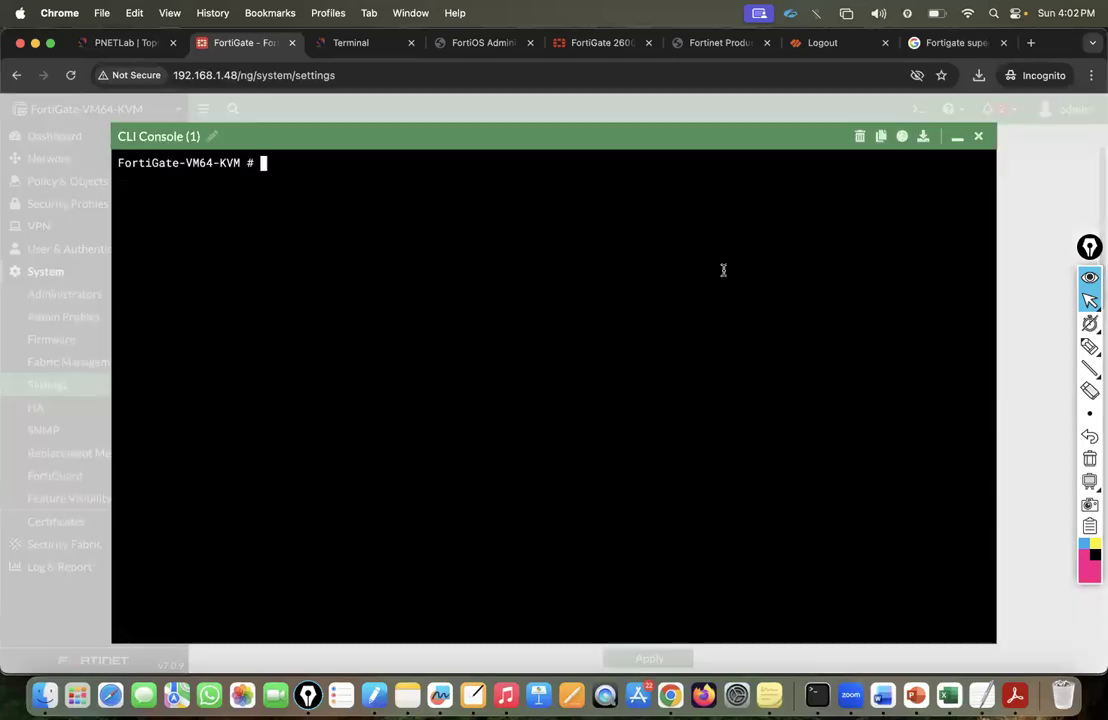
{"action": "type", "text": "config system"}
{"action": "key", "text": "Return"}
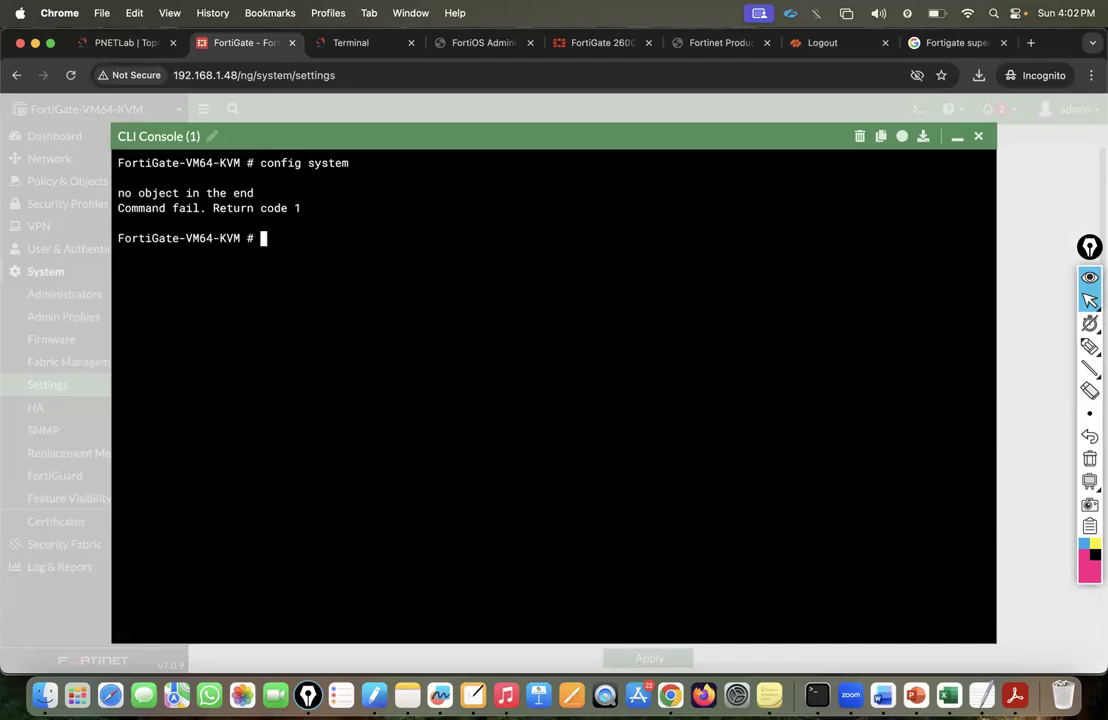
{"action": "type", "text": "su"}
{"action": "key", "text": "BackSpace"}
{"action": "key", "text": "BackSpace"}
{"action": "type", "text": "config system"}
{"action": "key", "text": "question"}
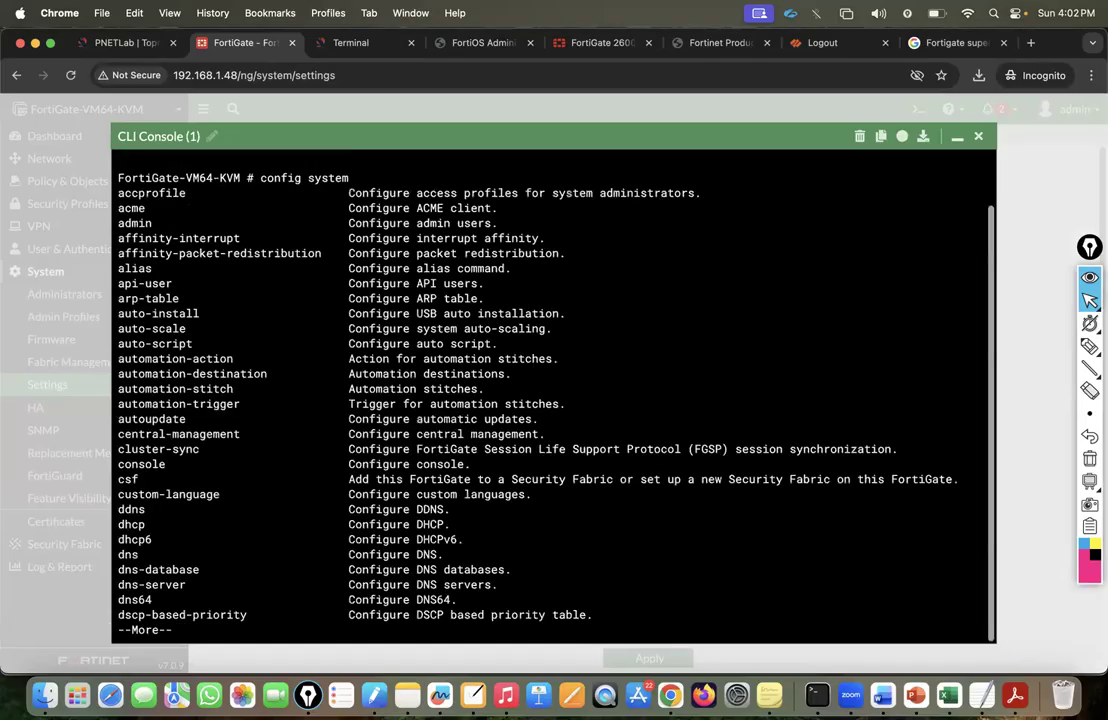
{"action": "key", "text": "space"}
{"action": "key", "text": "space"}
{"action": "key", "text": "space"}
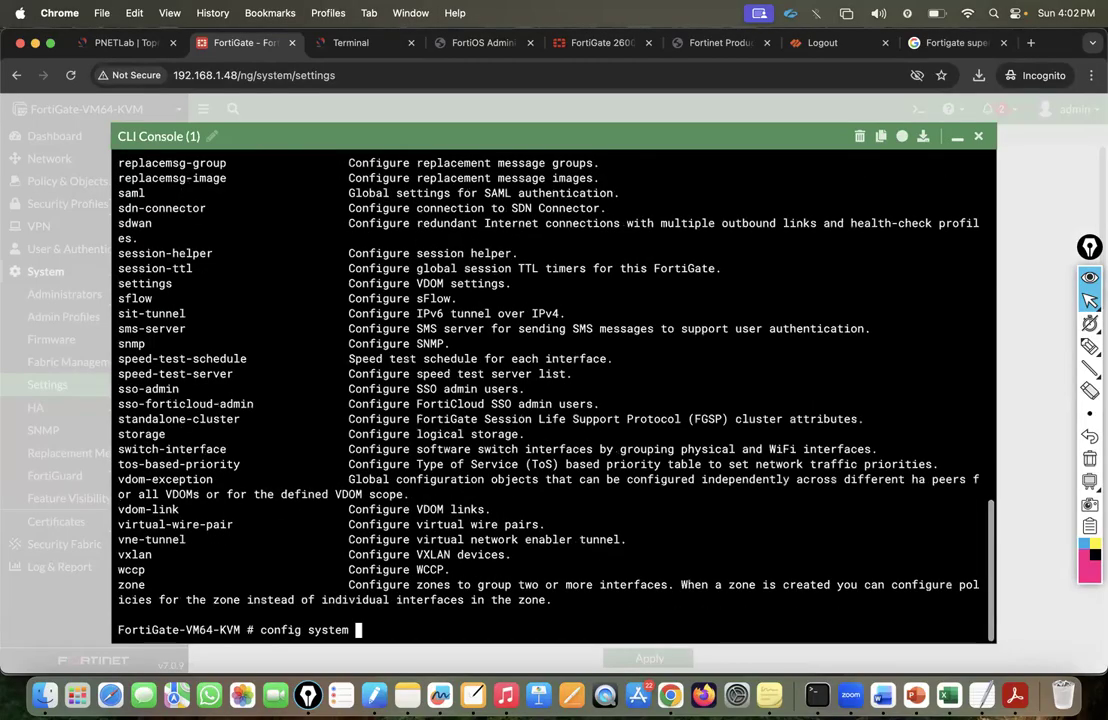
{"action": "type", "text": "settings"}
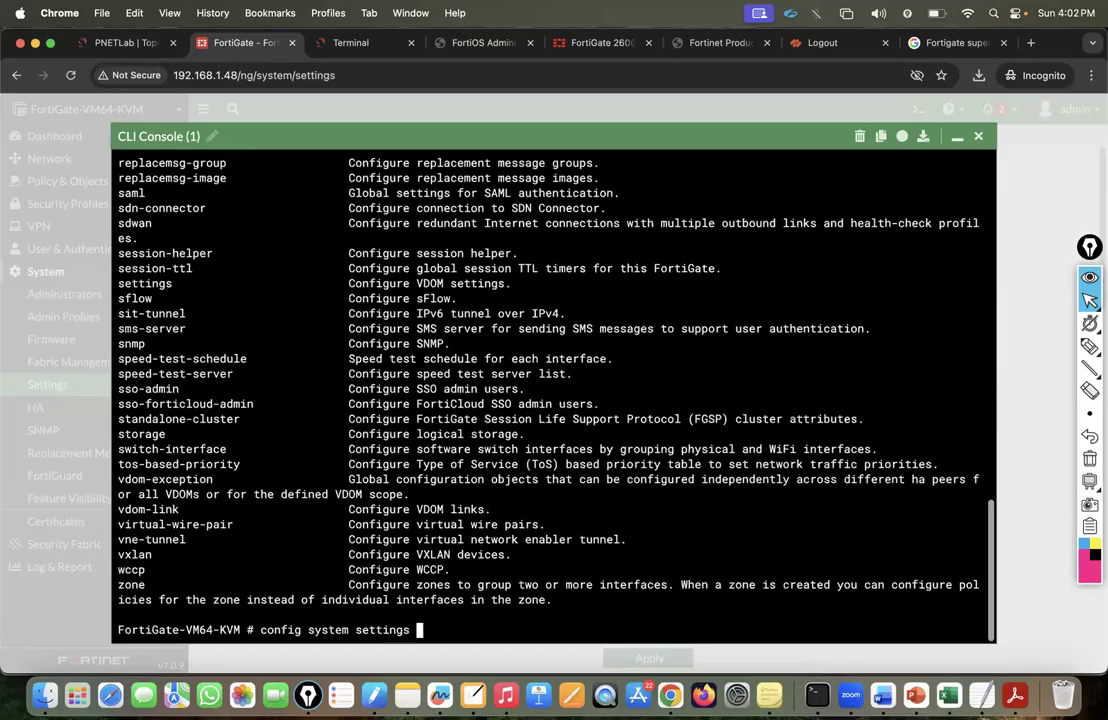
{"action": "key", "text": "question"}
{"action": "key", "text": "Return"}
Run 'set ?' to page through the available settings options, then switch to Google.
{"action": "type", "text": "set ho"}
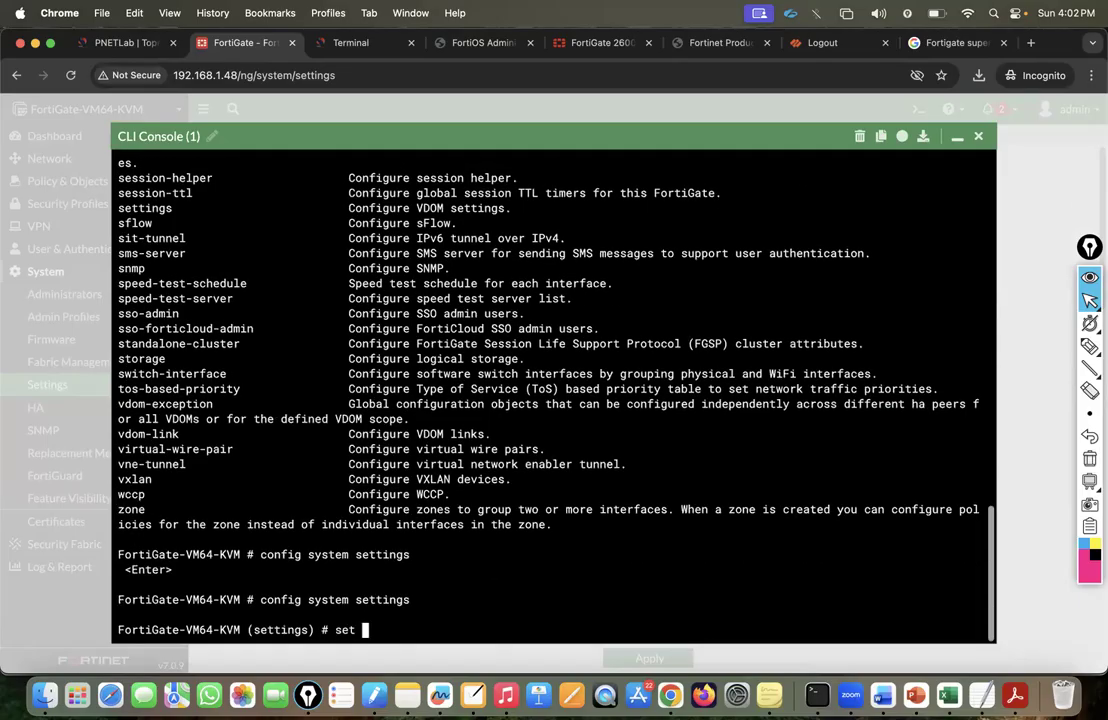
{"action": "key", "text": "BackSpace"}
{"action": "key", "text": "BackSpace"}
{"action": "key", "text": "question"}
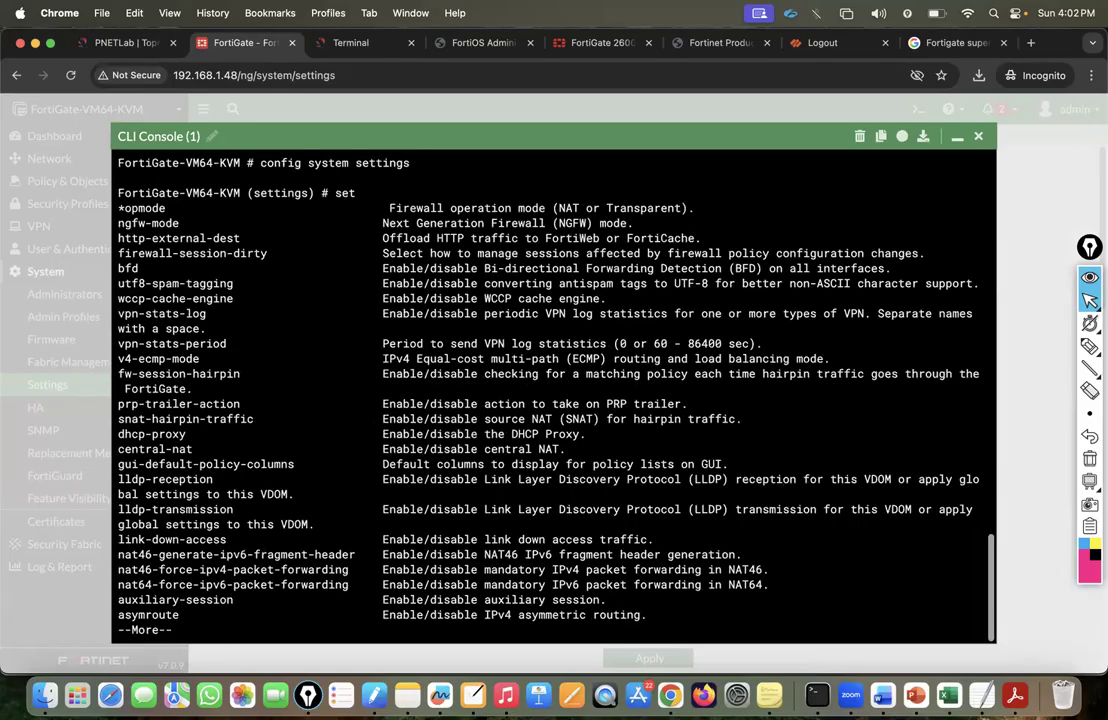
{"action": "key", "text": "space"}
{"action": "key", "text": "space"}
{"action": "key", "text": "space"}
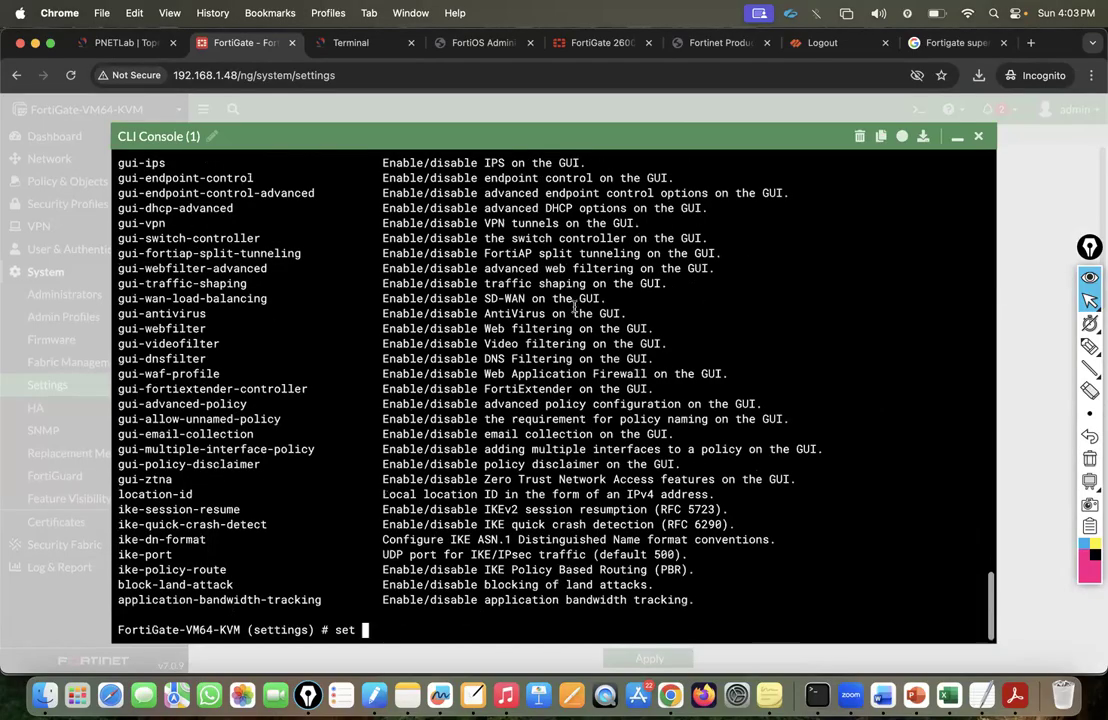
{"action": "scroll", "coordinate": [574, 308], "scroll_direction": "up", "scroll_amount": 13}
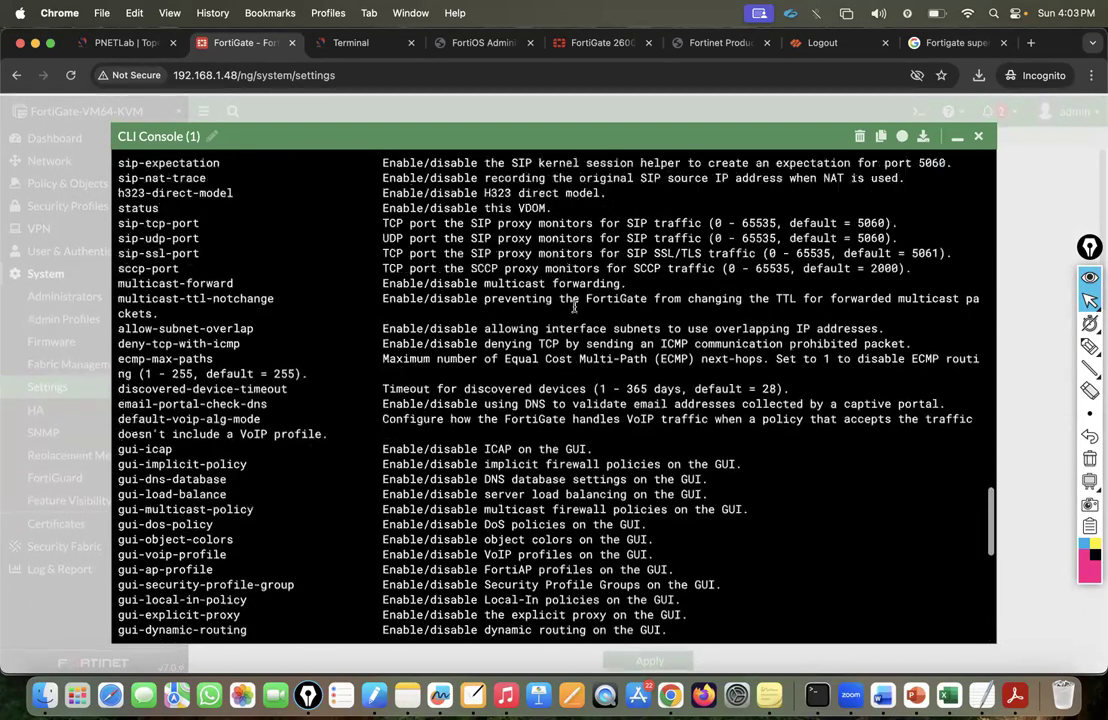
{"action": "scroll", "coordinate": [574, 308], "scroll_direction": "up", "scroll_amount": 2}
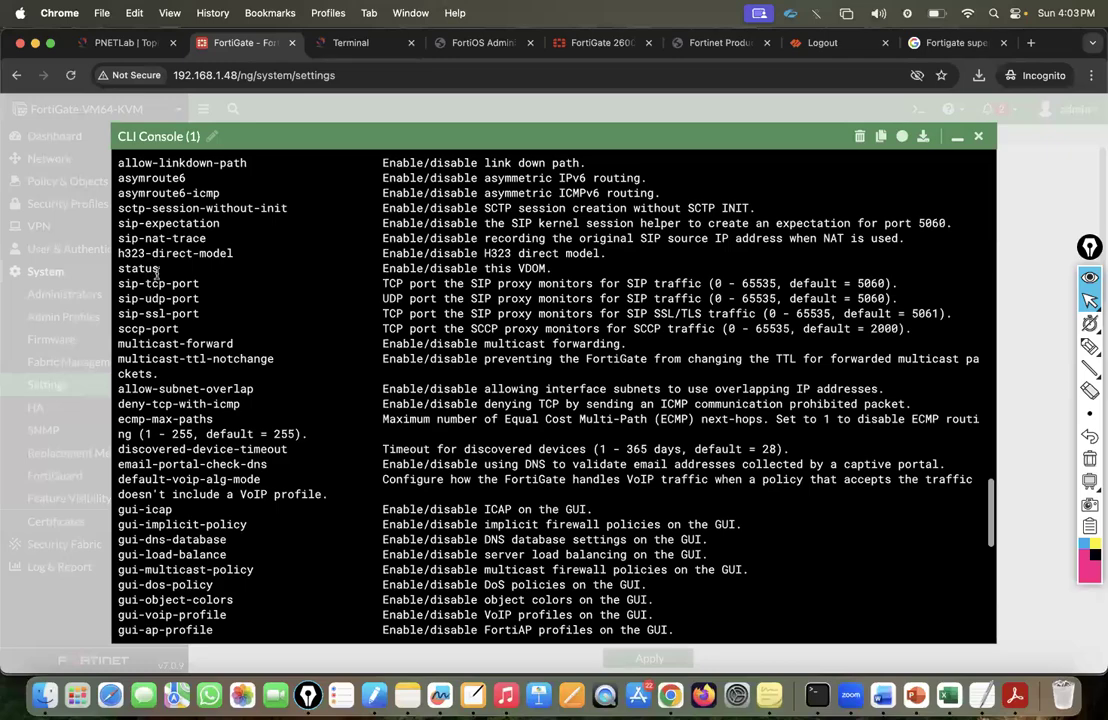
{"action": "scroll", "coordinate": [216, 280], "scroll_direction": "up", "scroll_amount": 10}
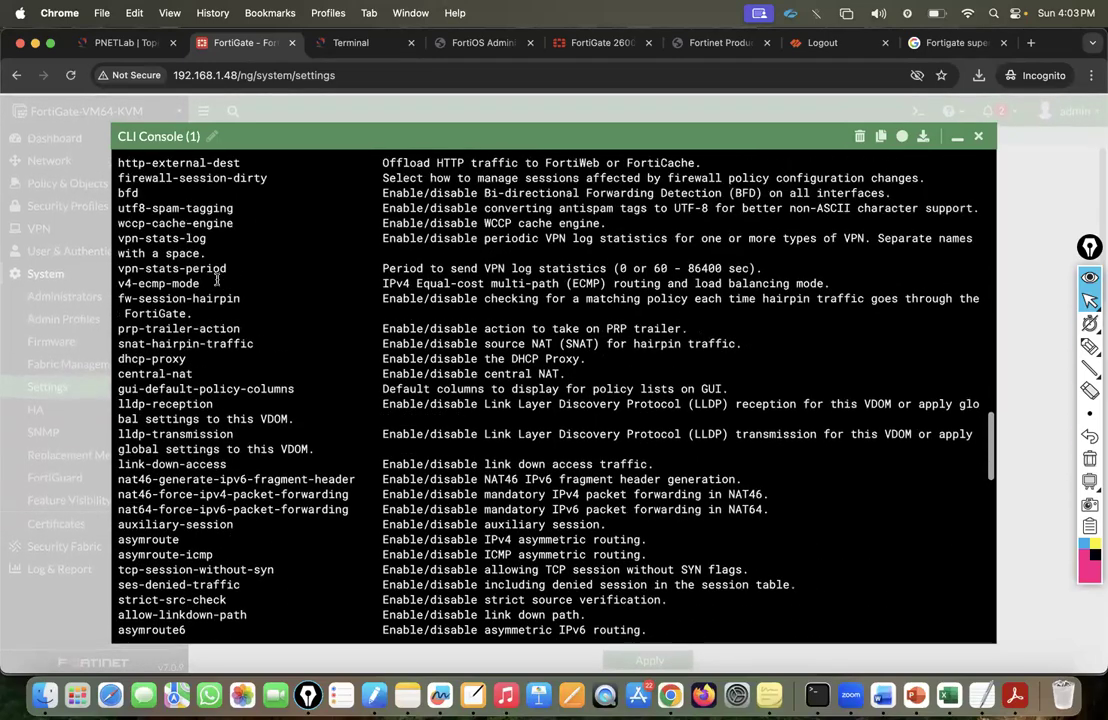
{"action": "scroll", "coordinate": [216, 280], "scroll_direction": "up", "scroll_amount": 1}
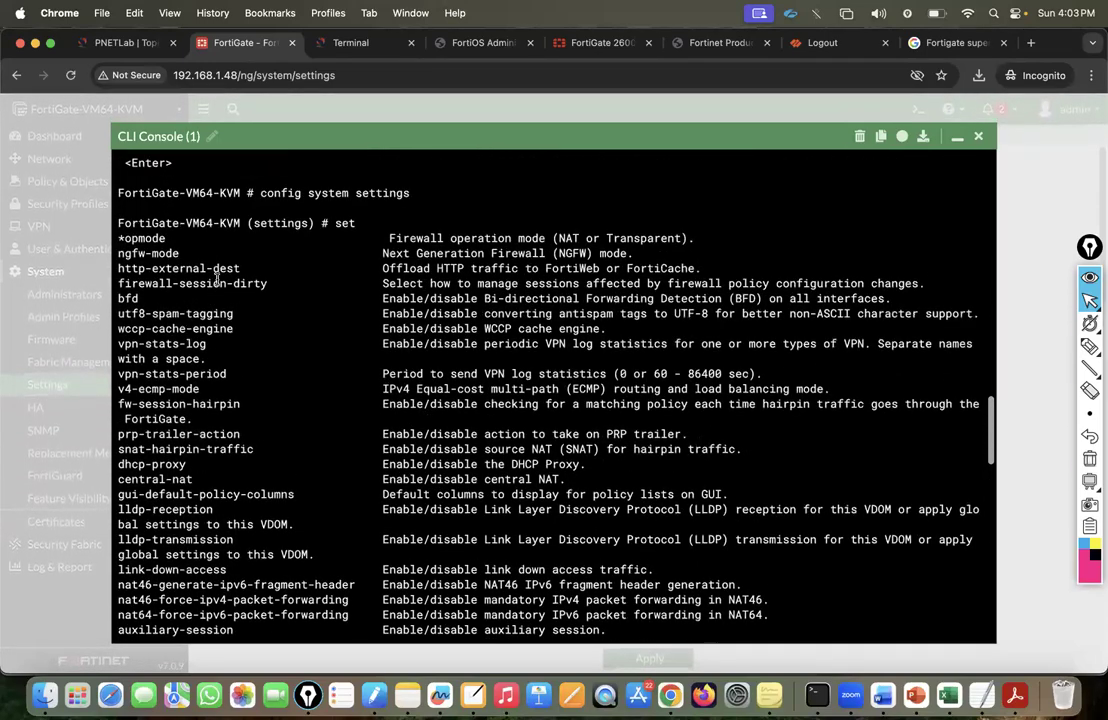
{"action": "scroll", "coordinate": [216, 280], "scroll_direction": "up", "scroll_amount": 1}
{"action": "left_click", "coordinate": [950, 42]}
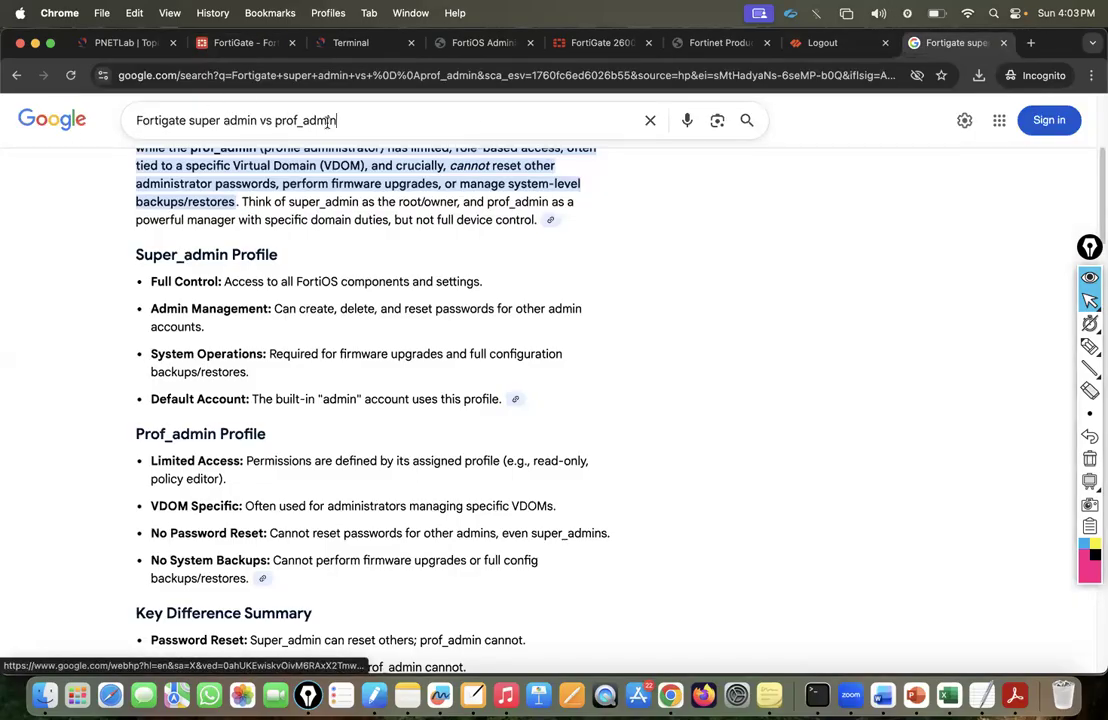
Search 'Fortigate hostname change via cli' and copy the 'config system global' command from the answer.
{"action": "left_click_drag", "start_coordinate": [338, 121], "coordinate": [189, 121]}
{"action": "key", "text": "BackSpace"}
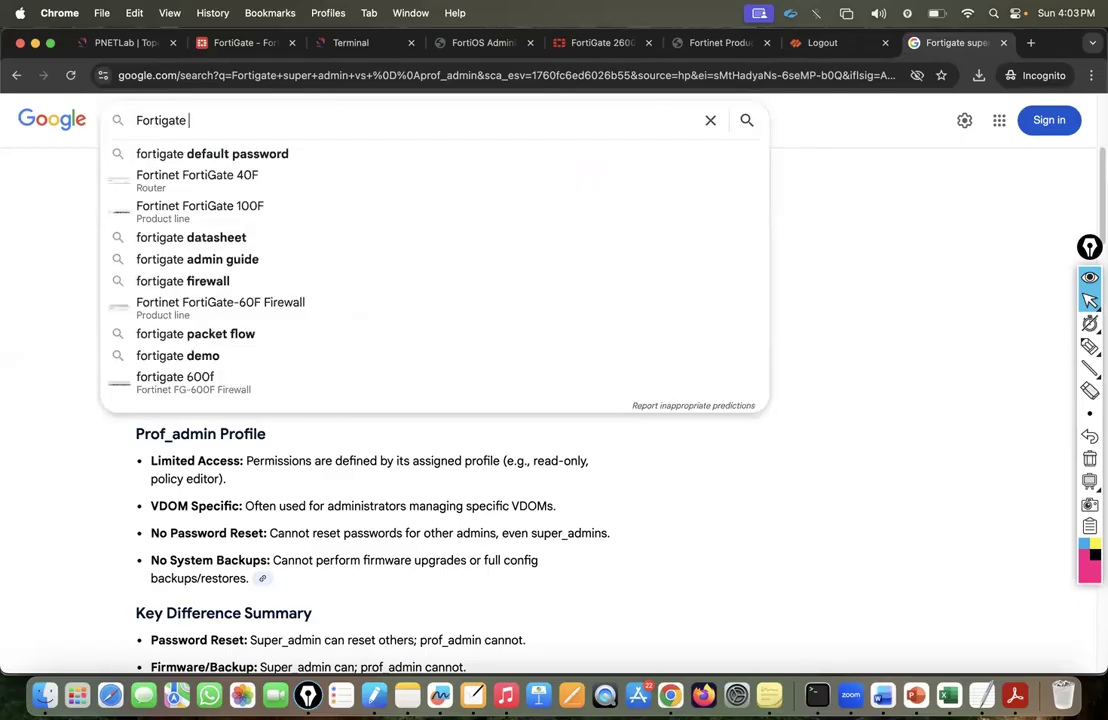
{"action": "type", "text": "hostname change via cli"}
{"action": "key", "text": "Return"}
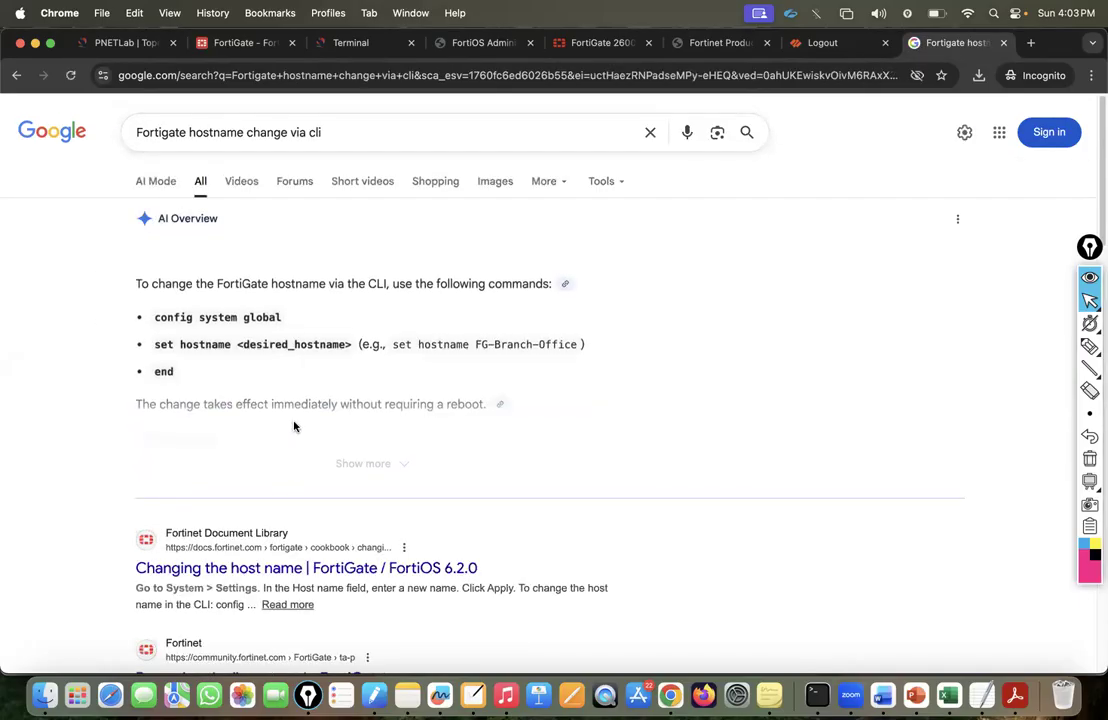
{"action": "triple_click", "coordinate": [280, 318]}
{"action": "right_click", "coordinate": [240, 316]}
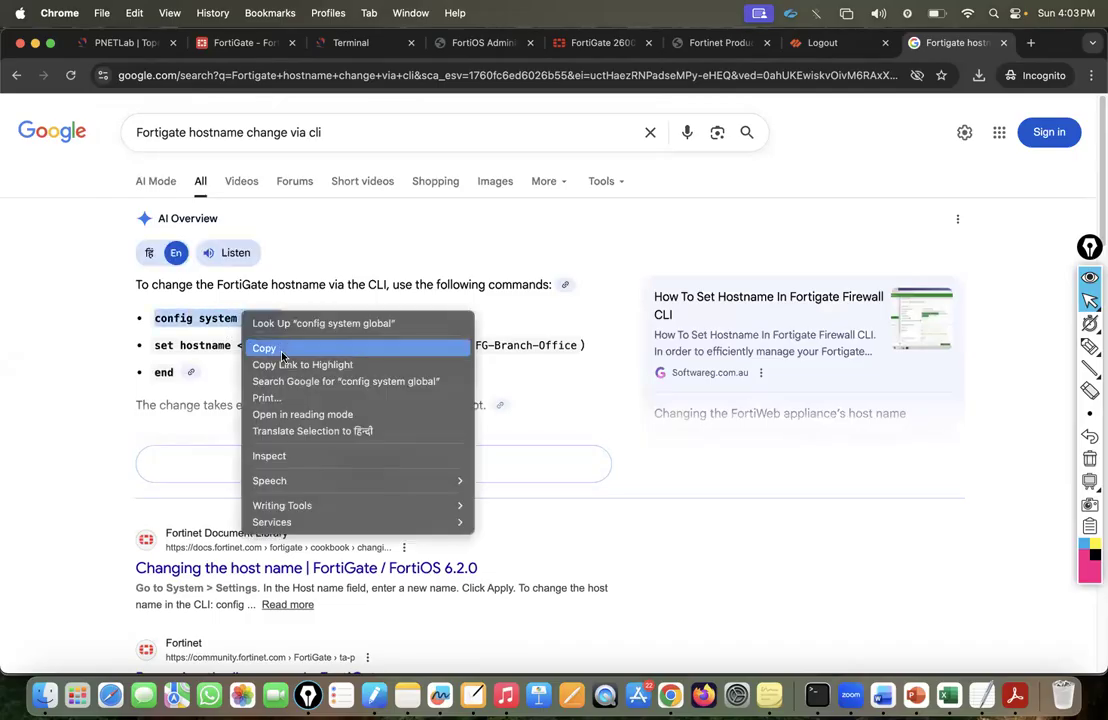
{"action": "left_click", "coordinate": [262, 346]}
{"action": "left_click", "coordinate": [255, 42]}
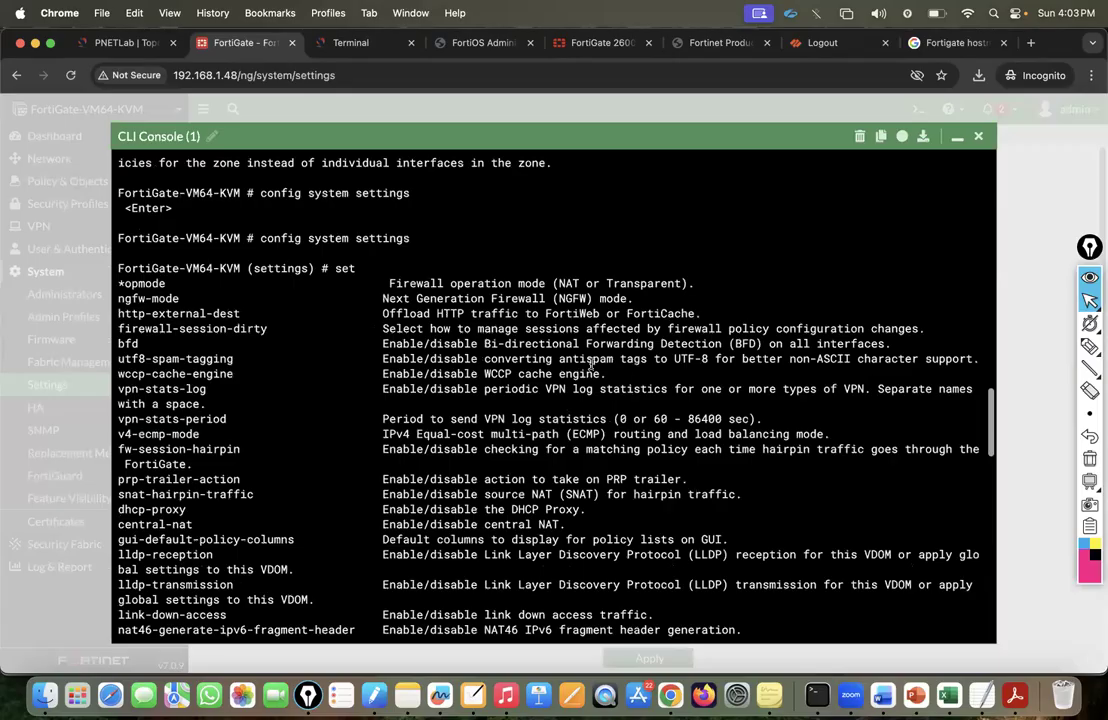
Leave settings mode with 'end' and paste 'config system global' to enter global configuration.
{"action": "key", "text": "Return"}
{"action": "type", "text": "exit"}
{"action": "key", "text": "Return"}
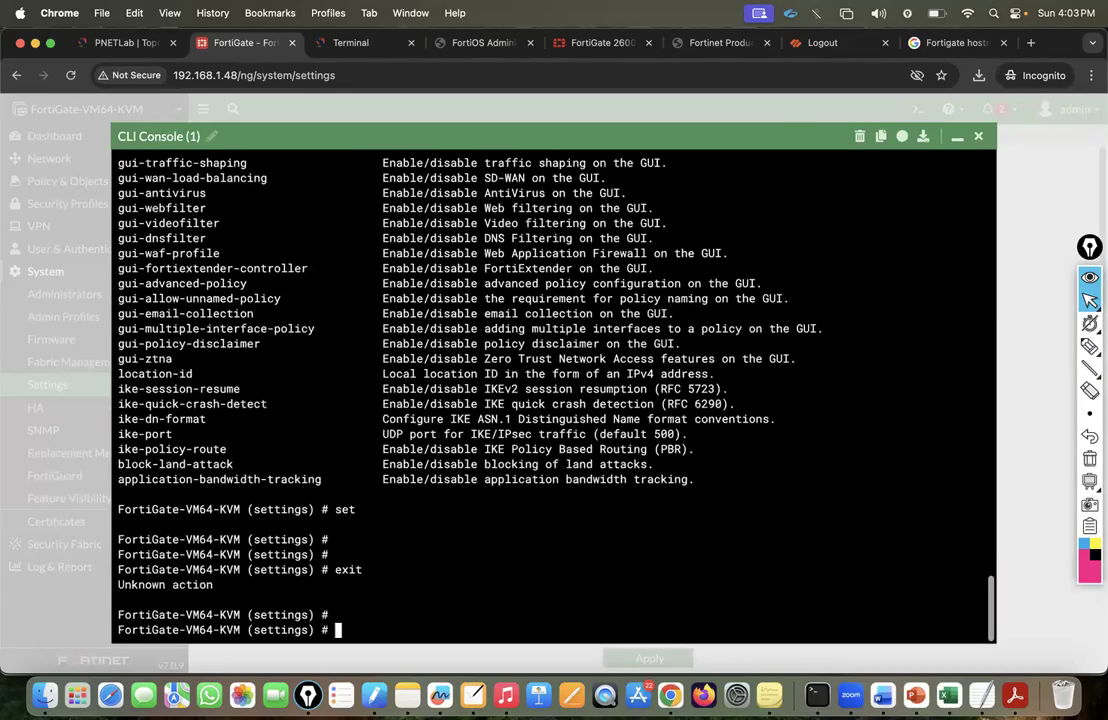
{"action": "key", "text": "Return"}
{"action": "type", "text": "end"}
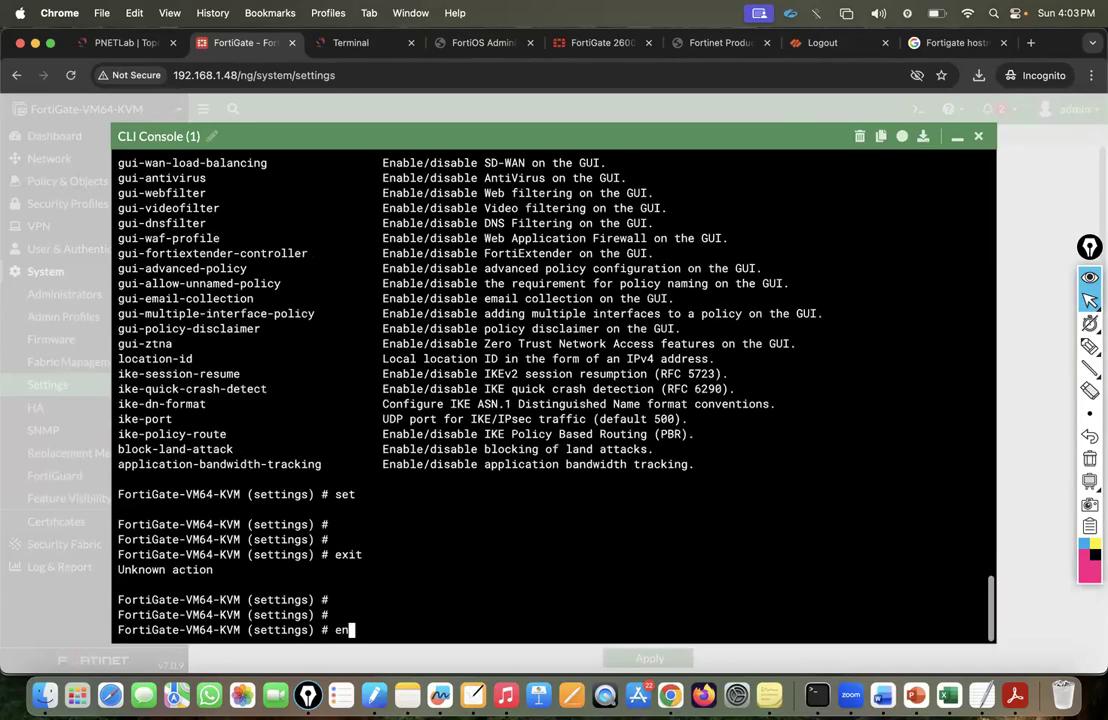
{"action": "key", "text": "Return"}
{"action": "right_click", "coordinate": [569, 364]}
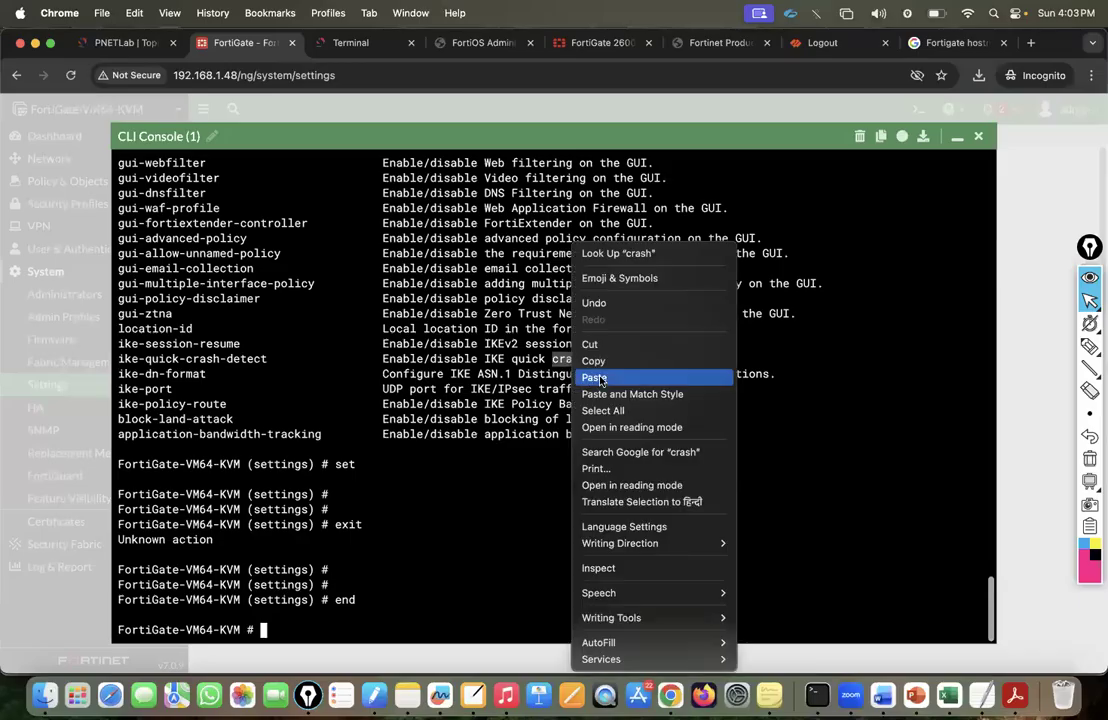
{"action": "left_click", "coordinate": [599, 374]}
{"action": "key", "text": "Return"}
{"action": "type", "text": "set honor-df"}
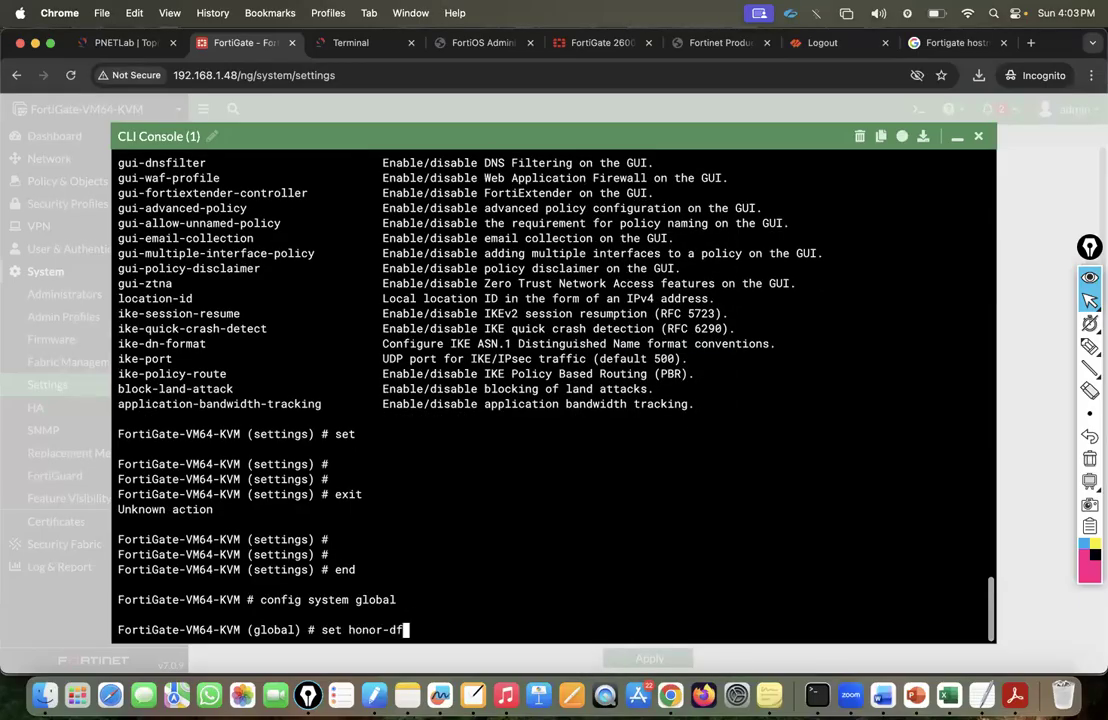
{"action": "key", "text": "BackSpace"}
{"action": "key", "text": "BackSpace"}
{"action": "key", "text": "BackSpace"}
{"action": "key", "text": "BackSpace"}
{"action": "key", "text": "BackSpace"}
{"action": "key", "text": "BackSpace"}
{"action": "key", "text": "BackSpace"}
{"action": "key", "text": "BackSpace"}
{"action": "key", "text": "BackSpace"}
{"action": "key", "text": "BackSpace"}
{"action": "key", "text": "BackSpace"}
{"action": "key", "text": "BackSpace"}
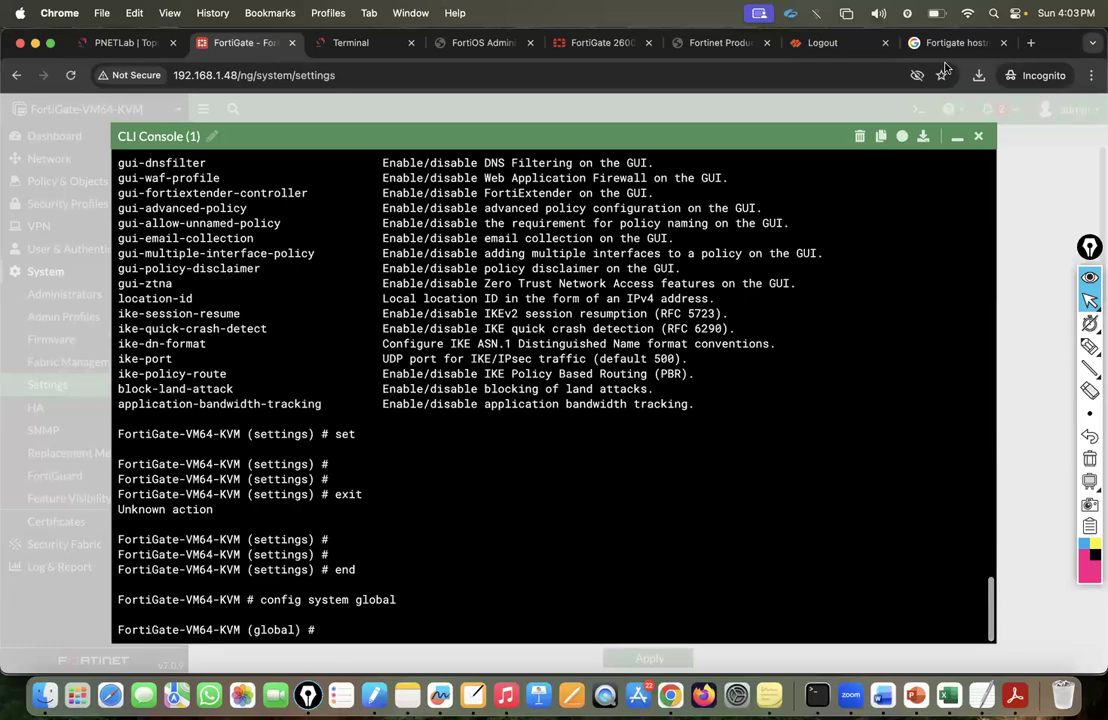
Recheck the search results, then run 'set hostname TEST-FW' in the CLI.
{"action": "left_click", "coordinate": [941, 43]}
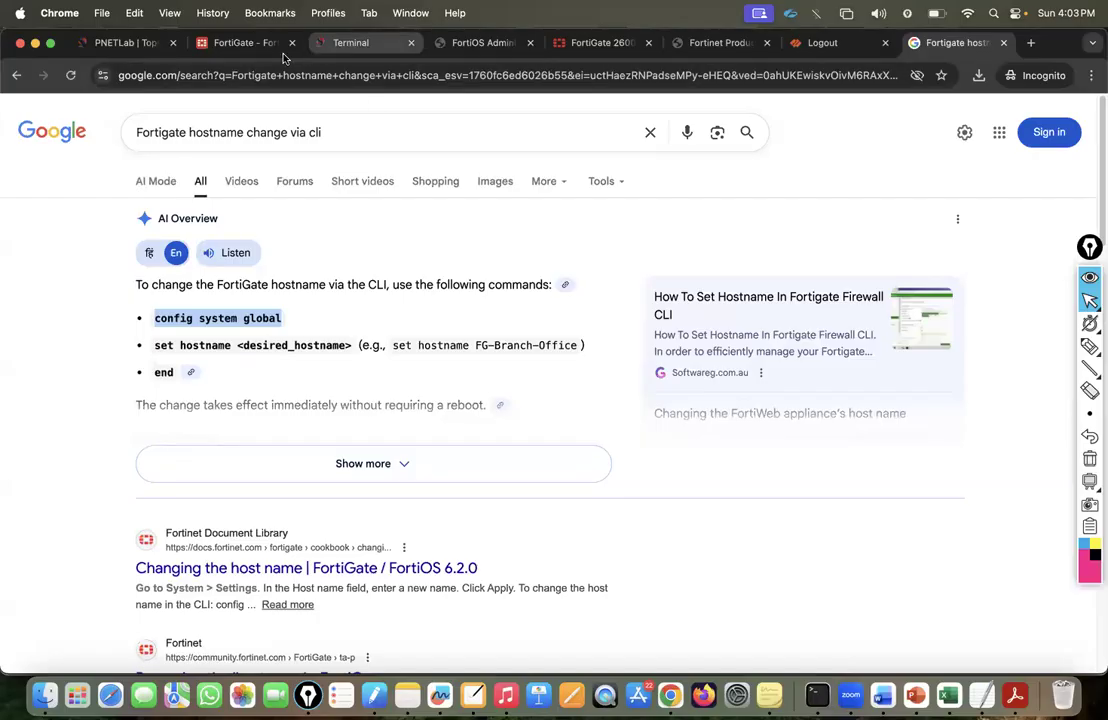
{"action": "left_click", "coordinate": [242, 56]}
{"action": "type", "text": "set hostname"}
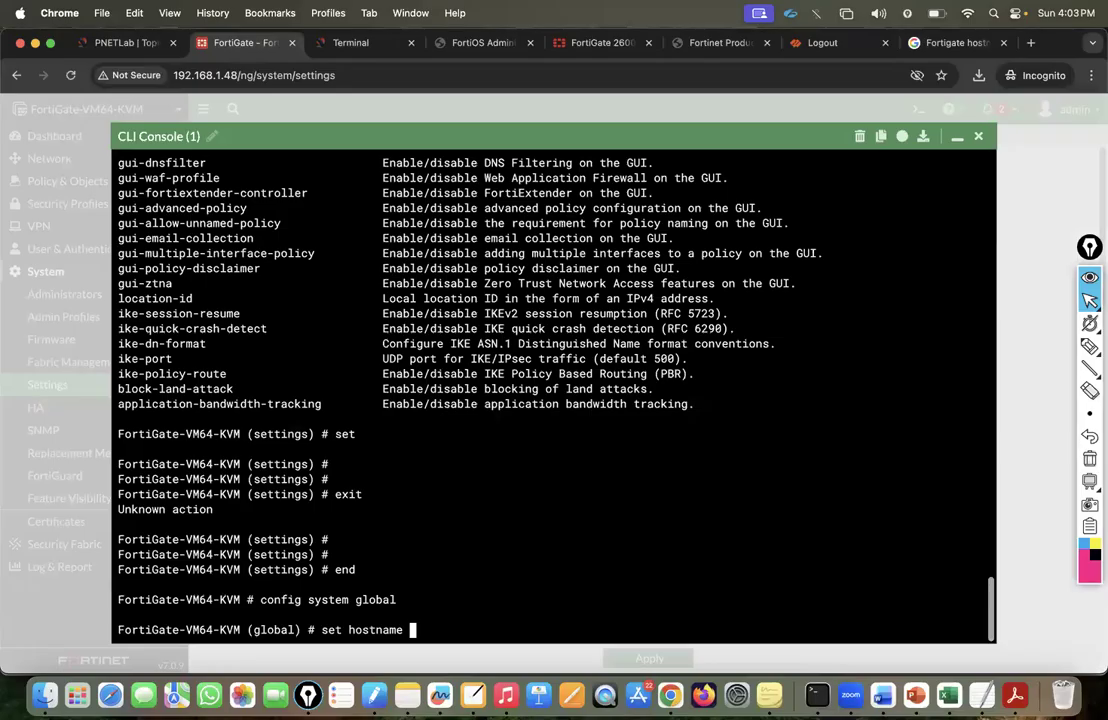
{"action": "key", "text": "question"}
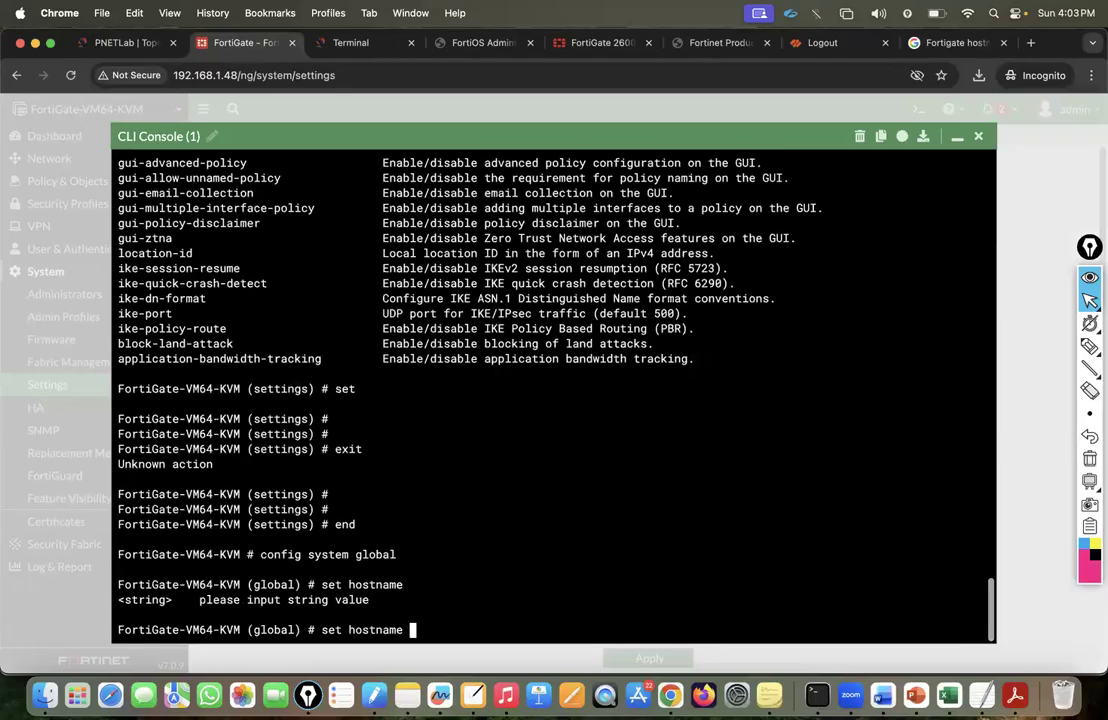
{"action": "type", "text": "TEST"}
{"action": "type", "text": ")FW"}
{"action": "key", "text": "BackSpace"}
{"action": "key", "text": "BackSpace"}
{"action": "key", "text": "BackSpace"}
{"action": "type", "text": "-FW"}
{"action": "key", "text": "Return"}
{"action": "key", "text": "Return"}
{"action": "key", "text": "Return"}
Commit the hostname change with 'end' and close the CLI console.
{"action": "type", "text": "emnd"}
{"action": "key", "text": "BackSpace"}
{"action": "key", "text": "BackSpace"}
{"action": "key", "text": "BackSpace"}
{"action": "type", "text": "dne"}
{"action": "key", "text": "BackSpace"}
{"action": "key", "text": "BackSpace"}
{"action": "key", "text": "BackSpace"}
{"action": "type", "text": "nd"}
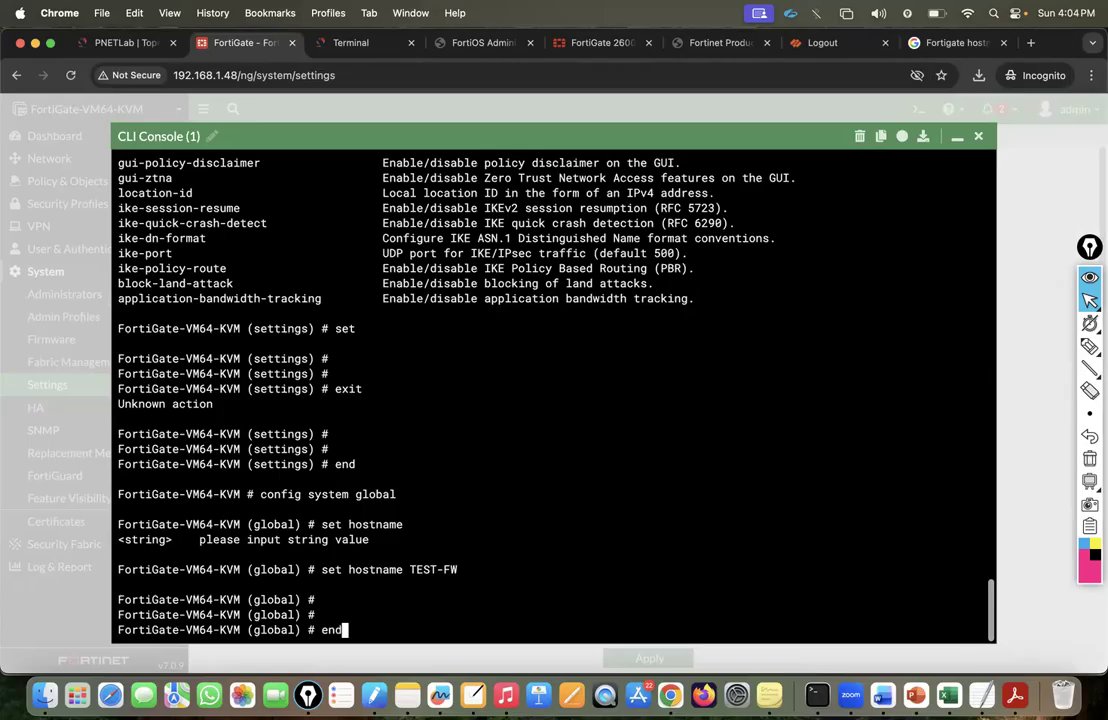
{"action": "key", "text": "Return"}
{"action": "key", "text": "Return"}
{"action": "key", "text": "Return"}
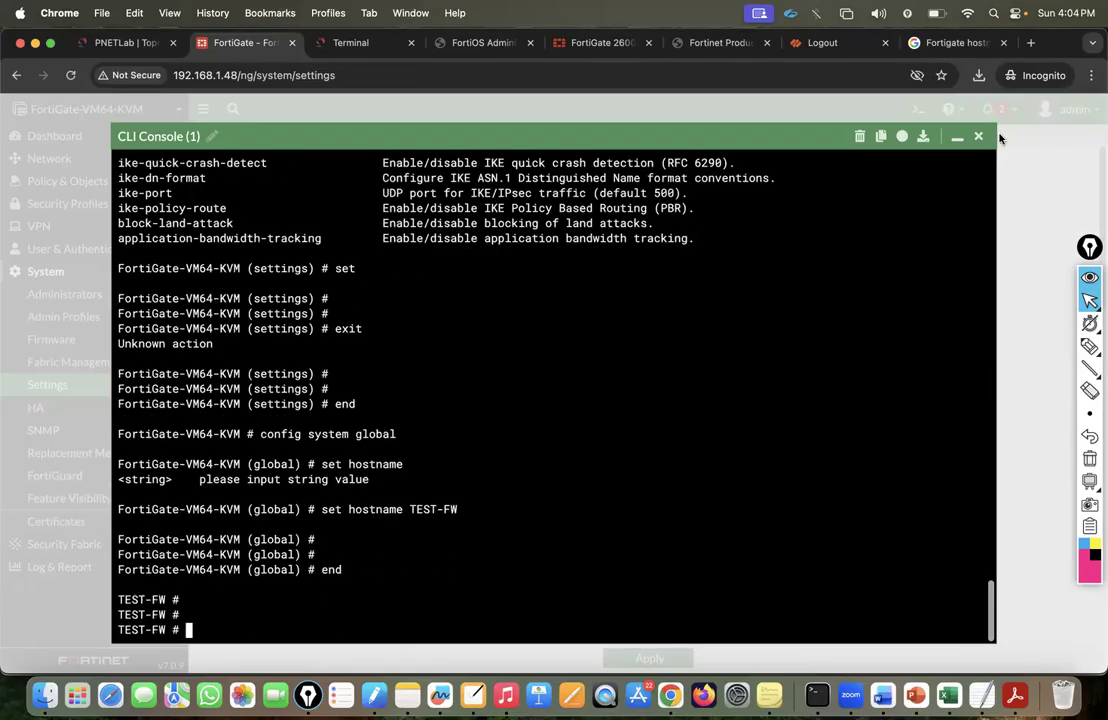
{"action": "left_click", "coordinate": [980, 137]}
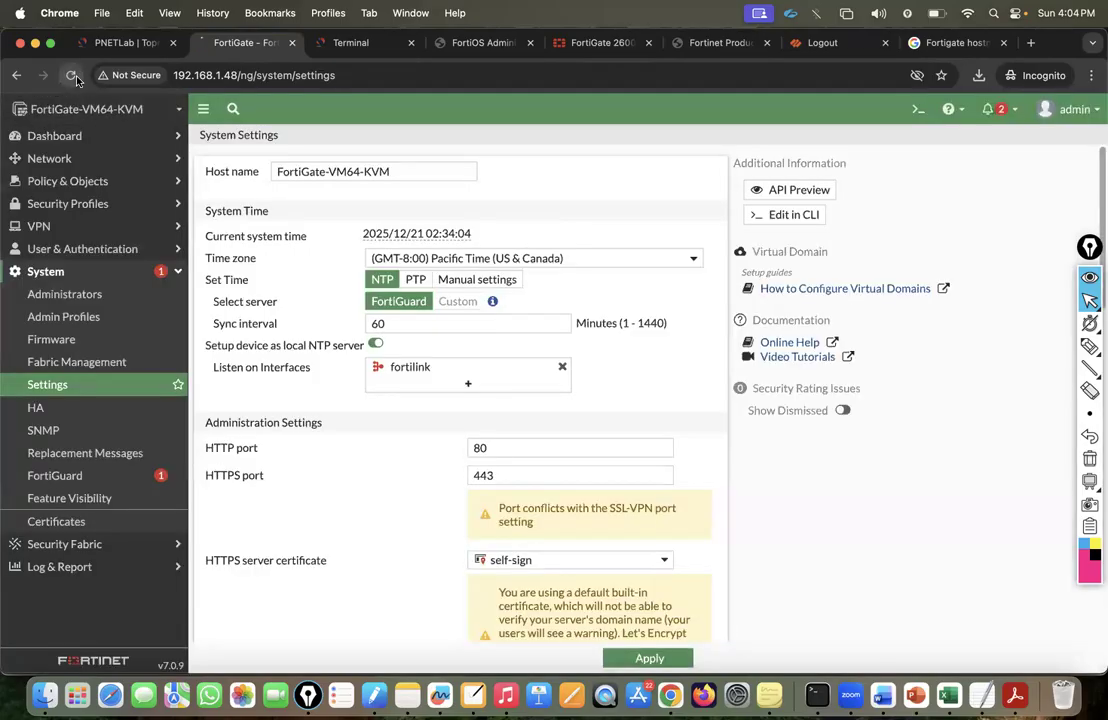
Reload the page to show the new hostname, then open Online Help for System Settings.
{"action": "left_click", "coordinate": [70, 75]}
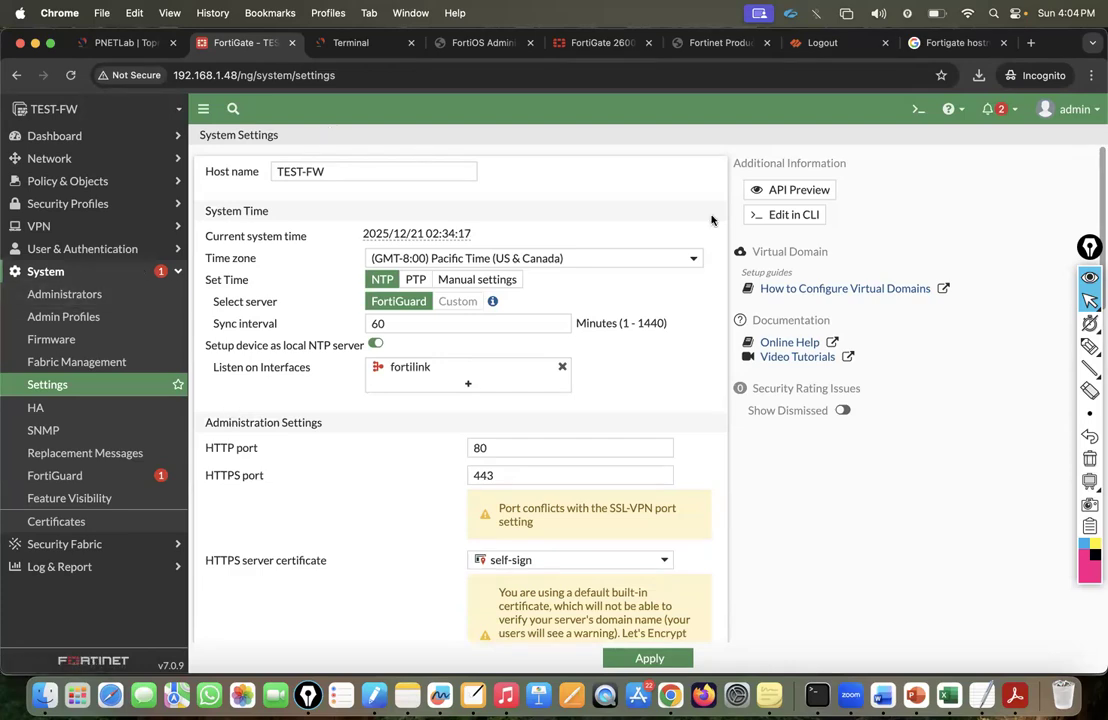
{"action": "left_click", "coordinate": [952, 112]}
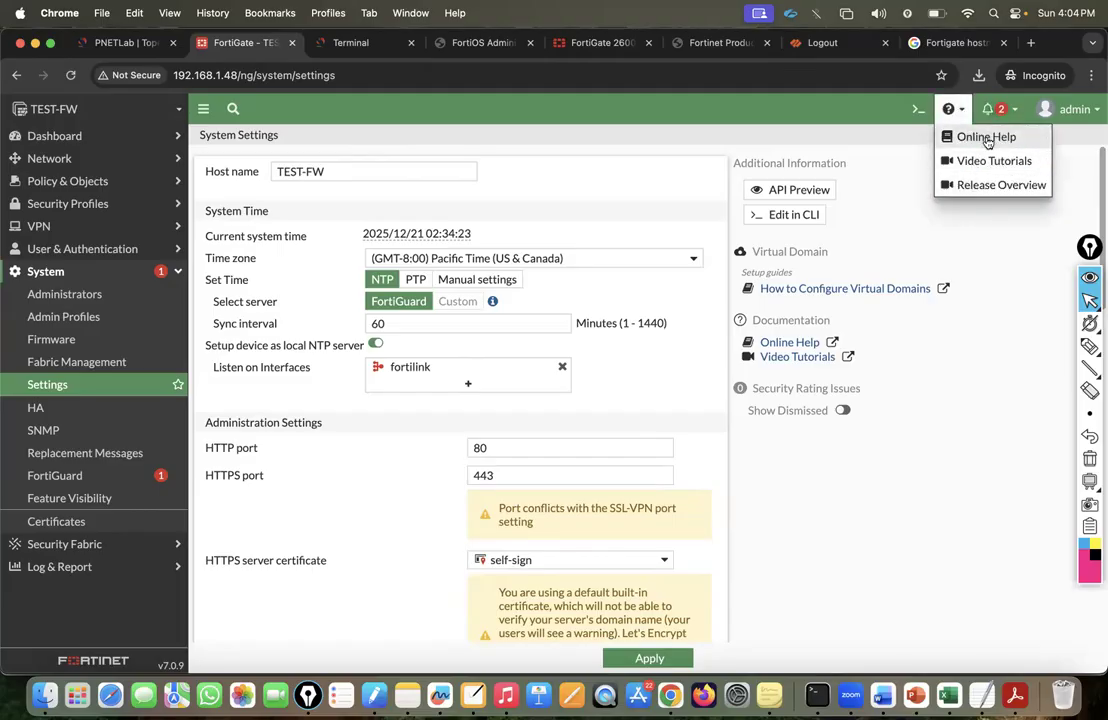
{"action": "left_click", "coordinate": [986, 139]}
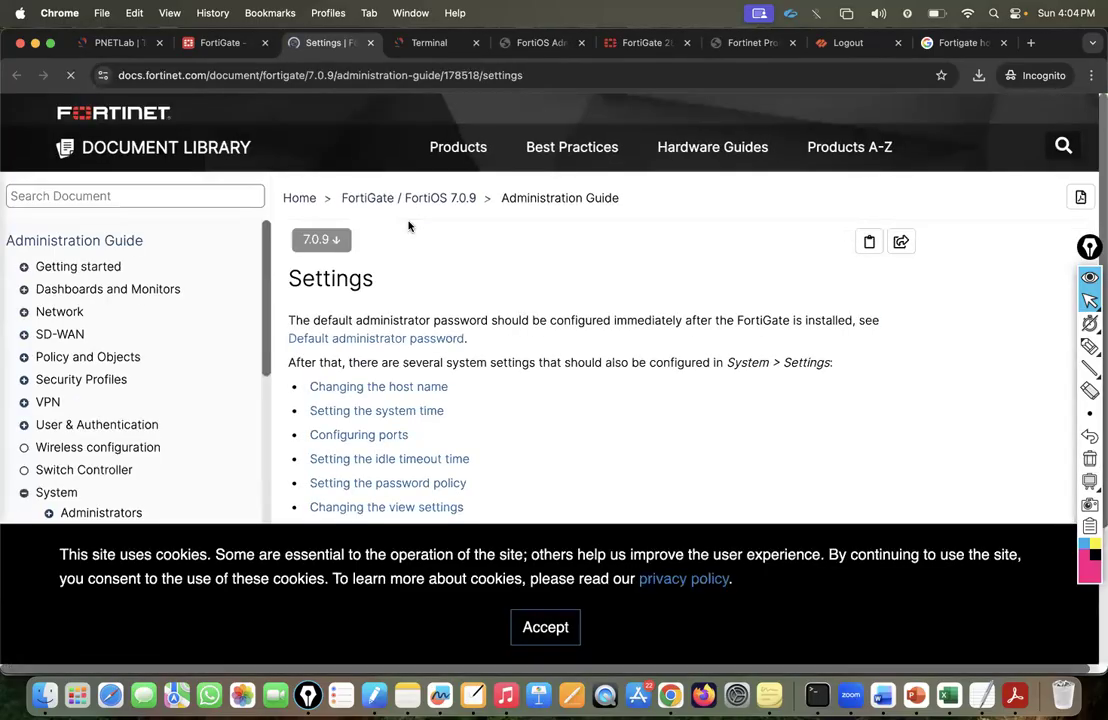
Accept the cookie notice and open Administrators under System in the guide's contents tree.
{"action": "left_click", "coordinate": [545, 627]}
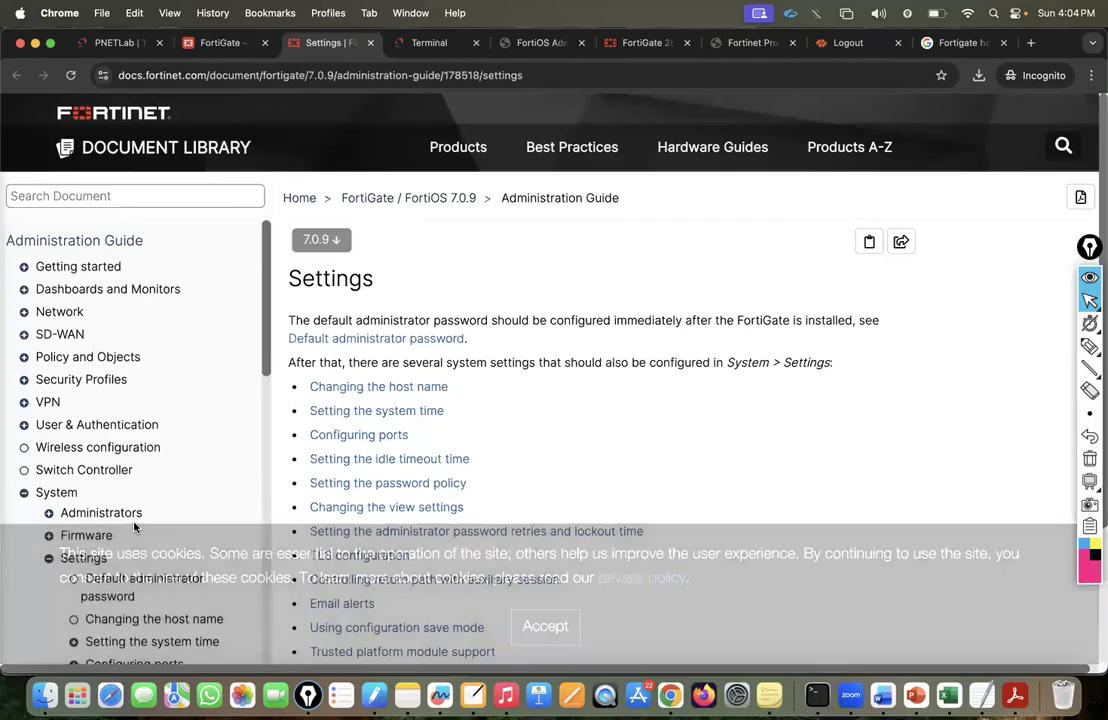
{"action": "left_click", "coordinate": [24, 493]}
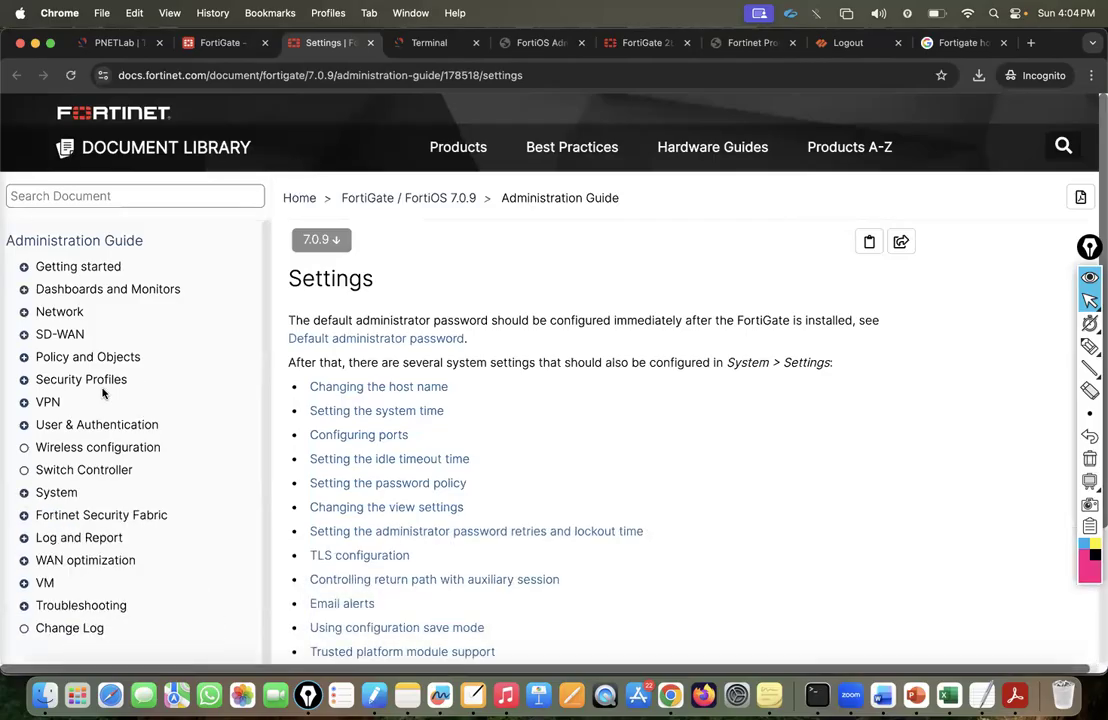
{"action": "left_click", "coordinate": [24, 492]}
{"action": "scroll", "coordinate": [115, 485], "scroll_direction": "down", "scroll_amount": 3}
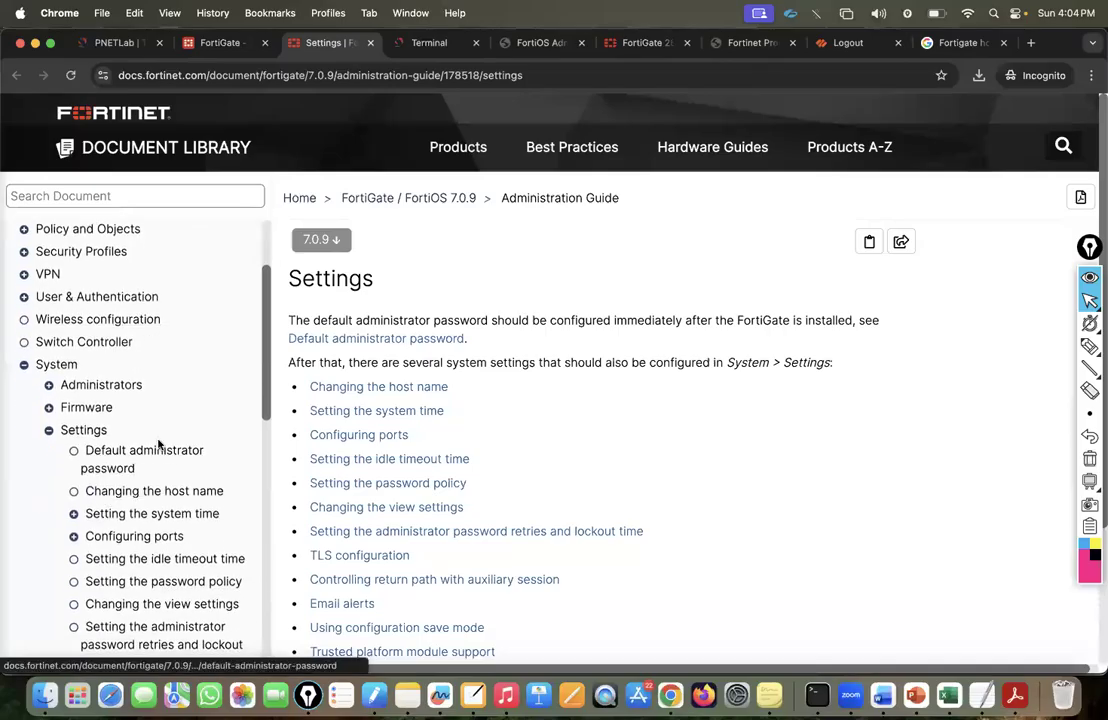
{"action": "scroll", "coordinate": [158, 444], "scroll_direction": "down", "scroll_amount": 5}
{"action": "scroll", "coordinate": [158, 444], "scroll_direction": "down", "scroll_amount": 3}
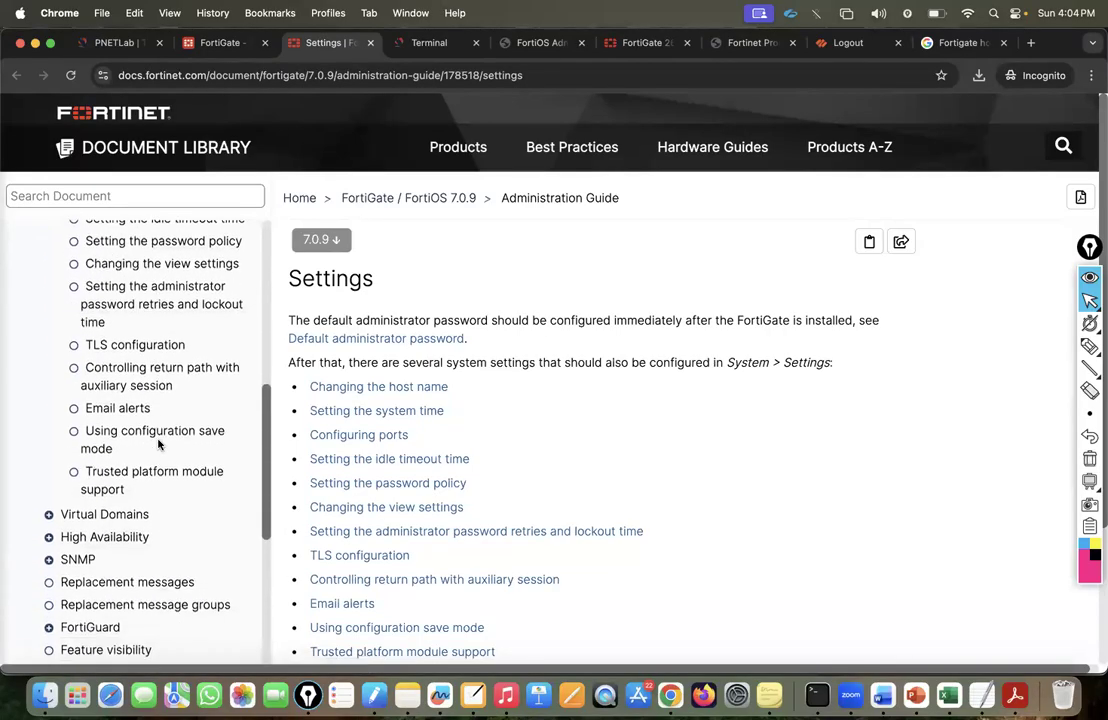
{"action": "scroll", "coordinate": [158, 444], "scroll_direction": "down", "scroll_amount": 2}
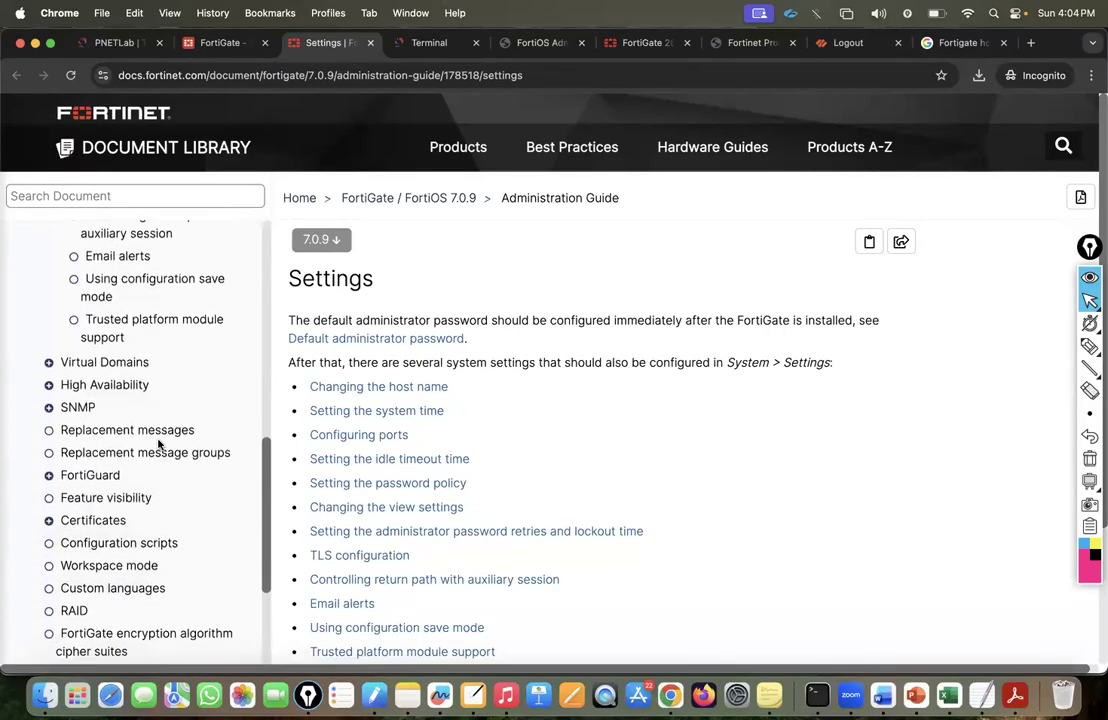
{"action": "scroll", "coordinate": [158, 446], "scroll_direction": "up", "scroll_amount": 10}
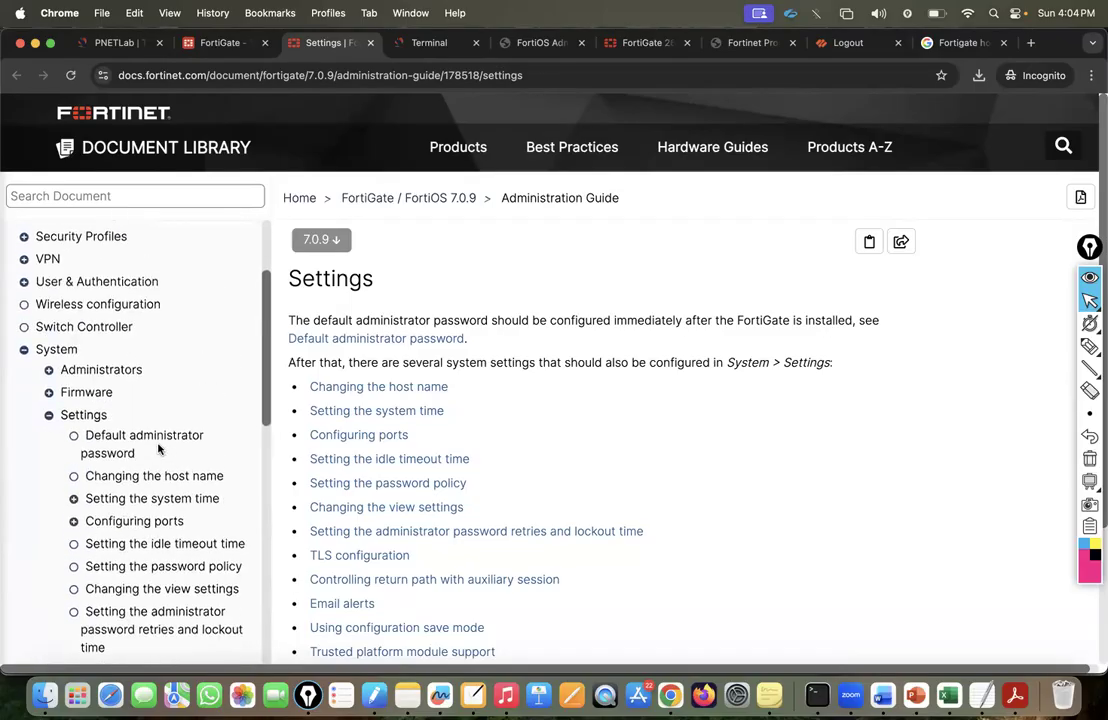
{"action": "left_click", "coordinate": [78, 374]}
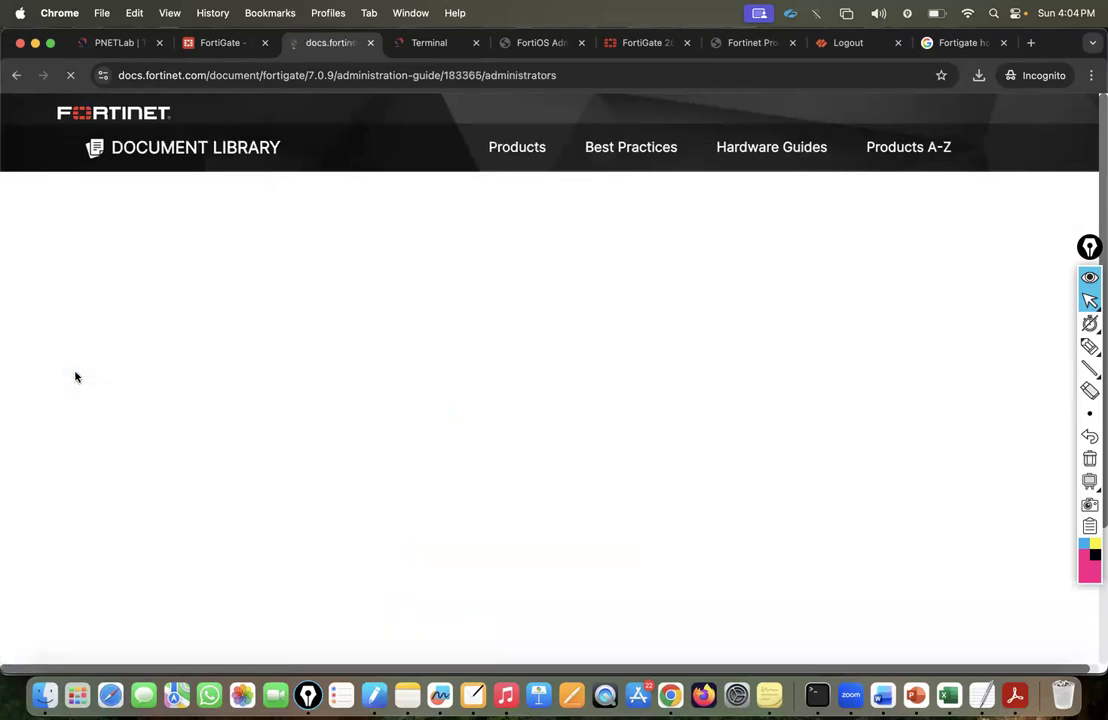
Move on to the Administrator profiles topic and scroll through it.
{"action": "scroll", "coordinate": [433, 388], "scroll_direction": "down", "scroll_amount": 3}
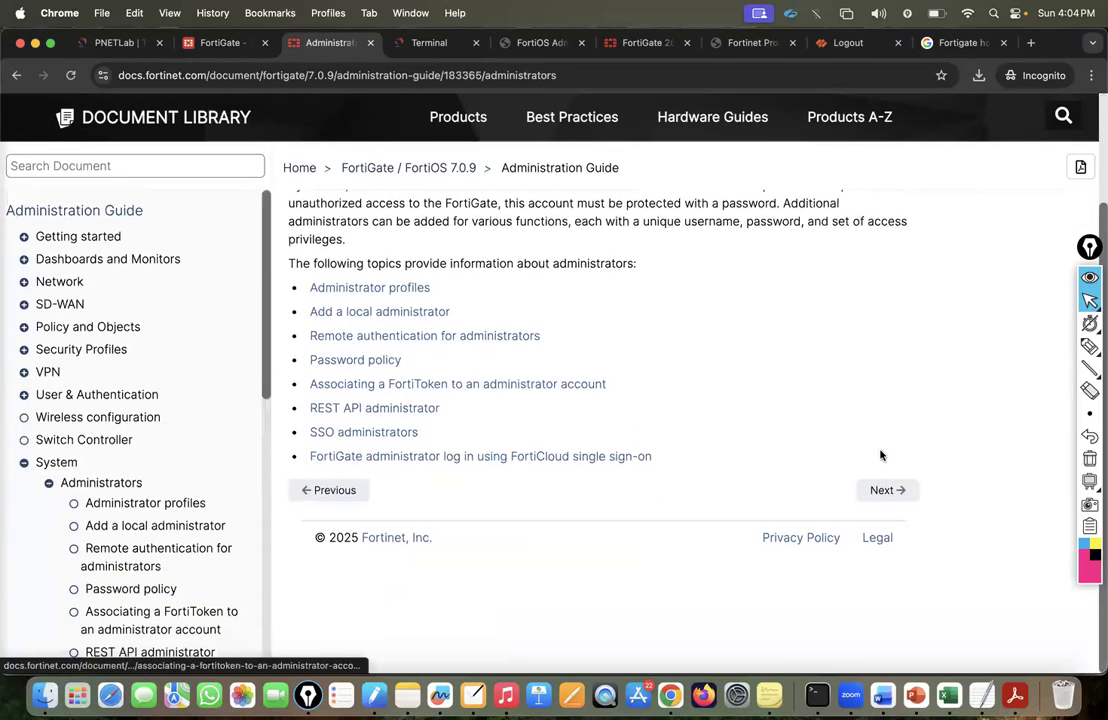
{"action": "left_click", "coordinate": [886, 490]}
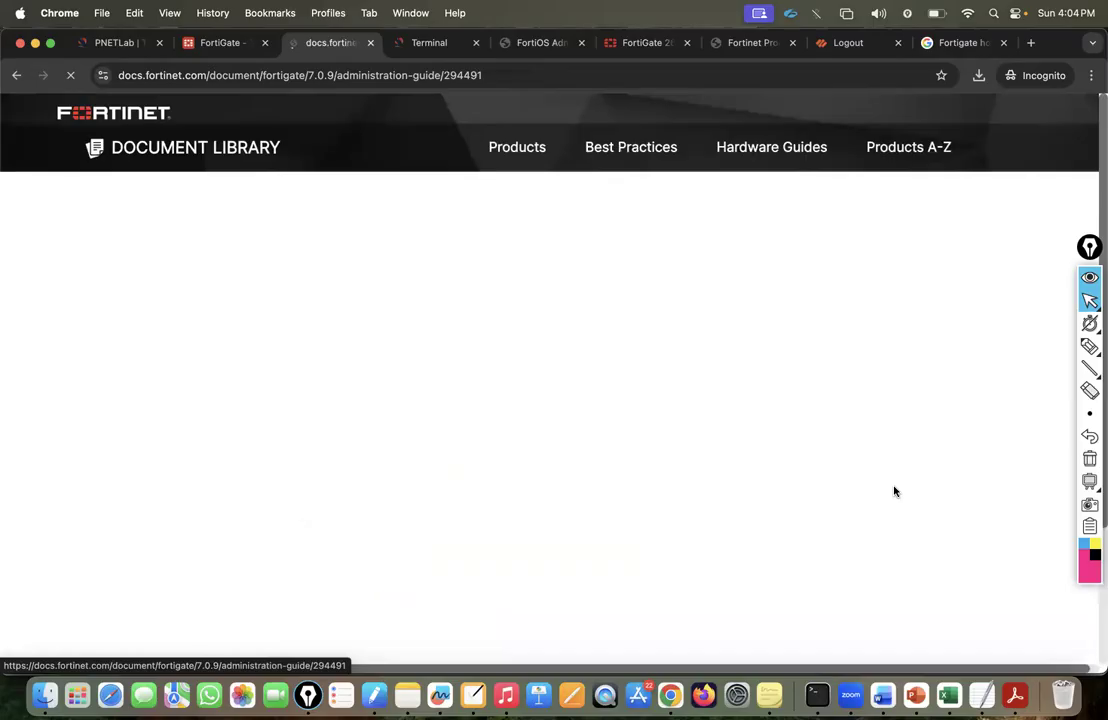
{"action": "scroll", "coordinate": [810, 458], "scroll_direction": "down", "scroll_amount": 10}
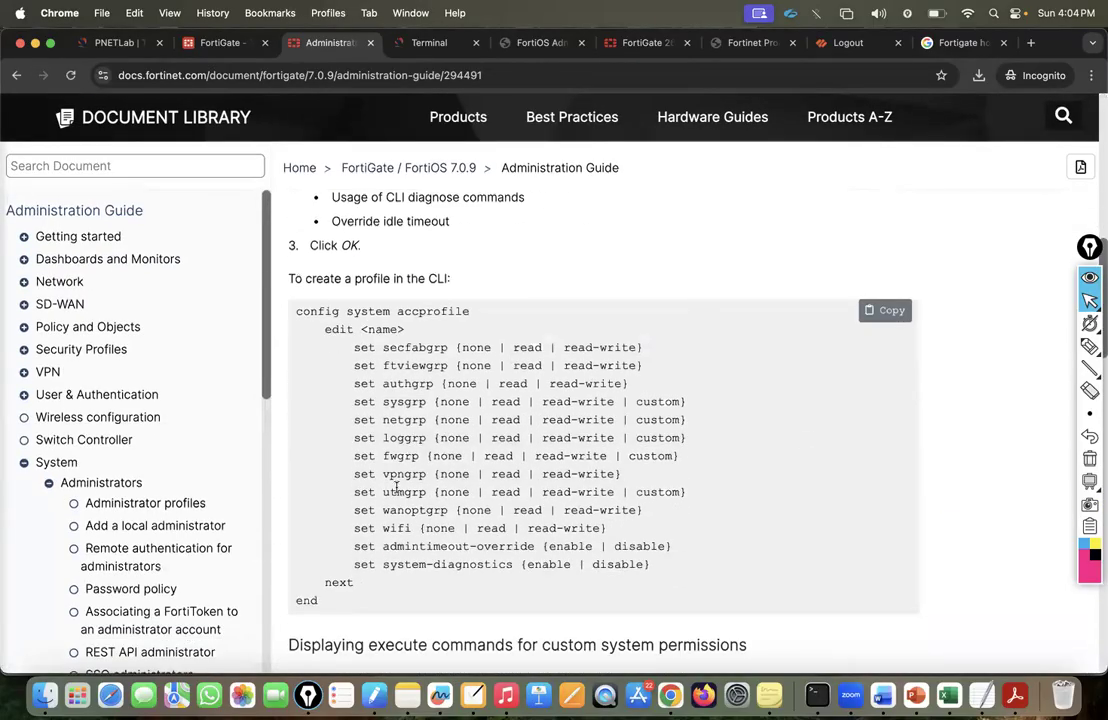
{"action": "scroll", "coordinate": [396, 487], "scroll_direction": "down", "scroll_amount": 5}
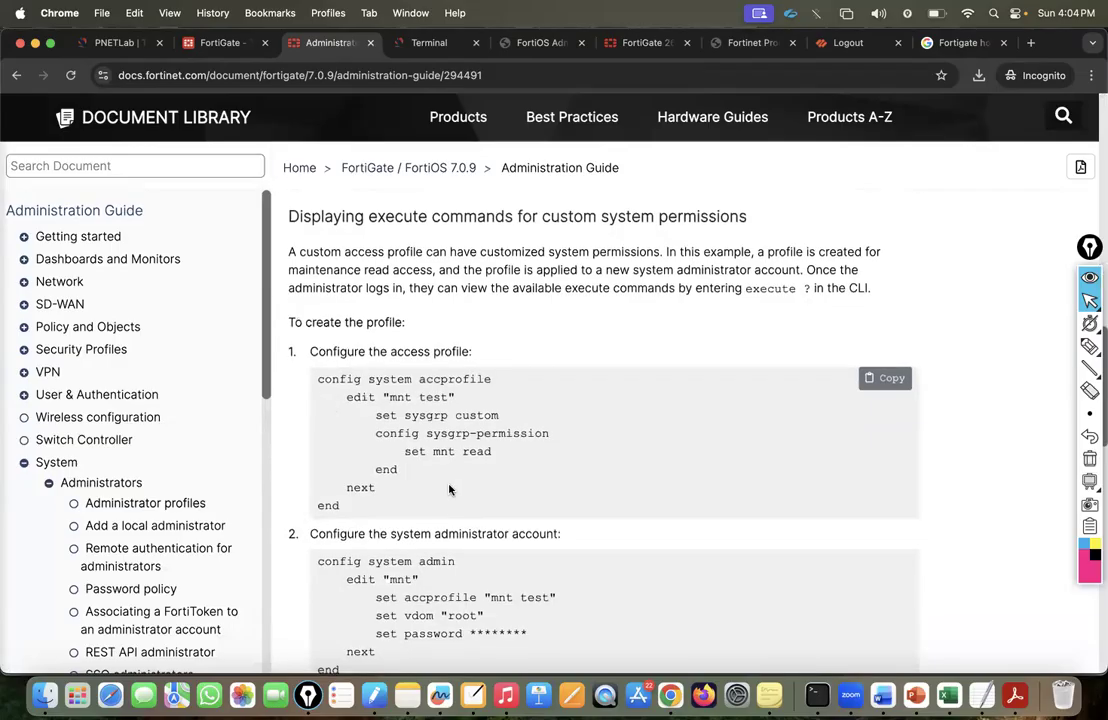
{"action": "scroll", "coordinate": [448, 489], "scroll_direction": "down", "scroll_amount": 10}
{"action": "scroll", "coordinate": [449, 489], "scroll_direction": "down", "scroll_amount": 3}
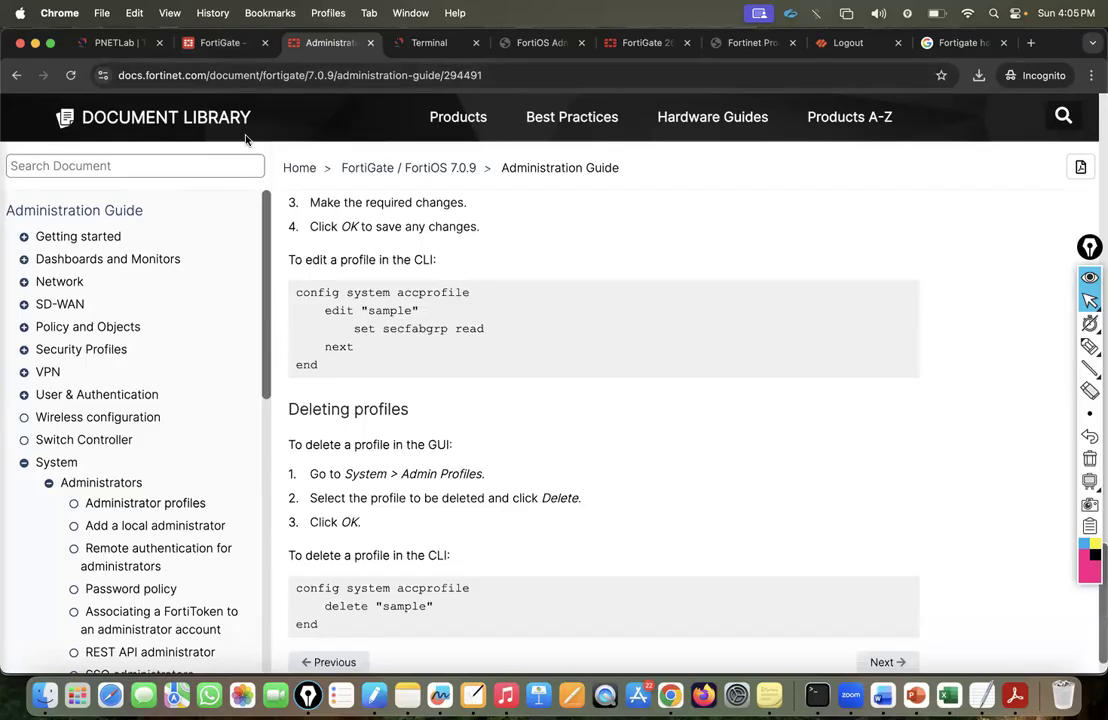
{"action": "scroll", "coordinate": [158, 334], "scroll_direction": "down", "scroll_amount": 1}
{"action": "scroll", "coordinate": [160, 336], "scroll_direction": "up", "scroll_amount": 1}
{"action": "scroll", "coordinate": [160, 336], "scroll_direction": "up", "scroll_amount": 1}
Open SNMP > Interface access from the System section of the contents.
{"action": "left_click", "coordinate": [23, 466]}
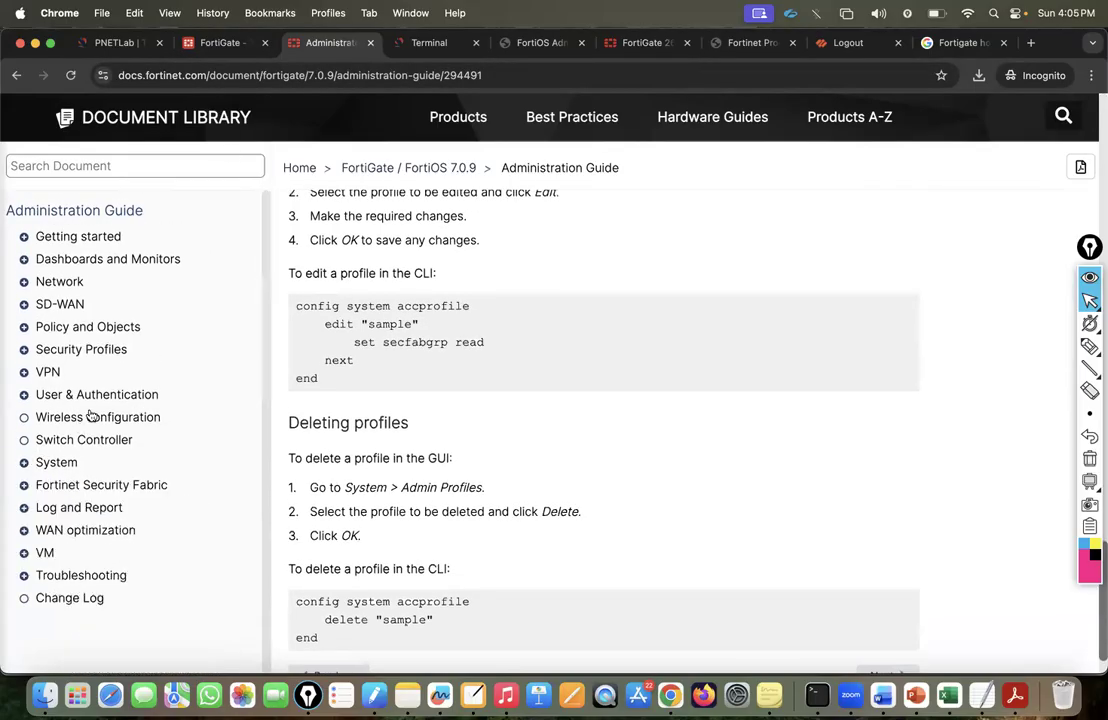
{"action": "left_click", "coordinate": [23, 464]}
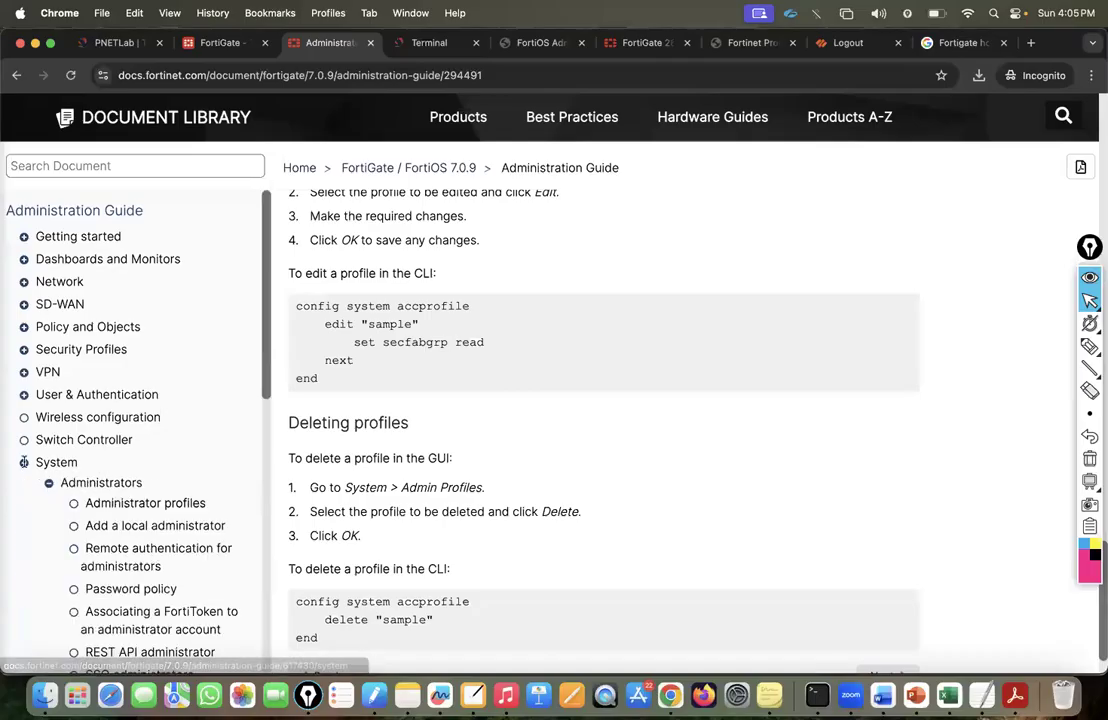
{"action": "scroll", "coordinate": [101, 465], "scroll_direction": "down", "scroll_amount": 5}
{"action": "scroll", "coordinate": [101, 465], "scroll_direction": "down", "scroll_amount": 2}
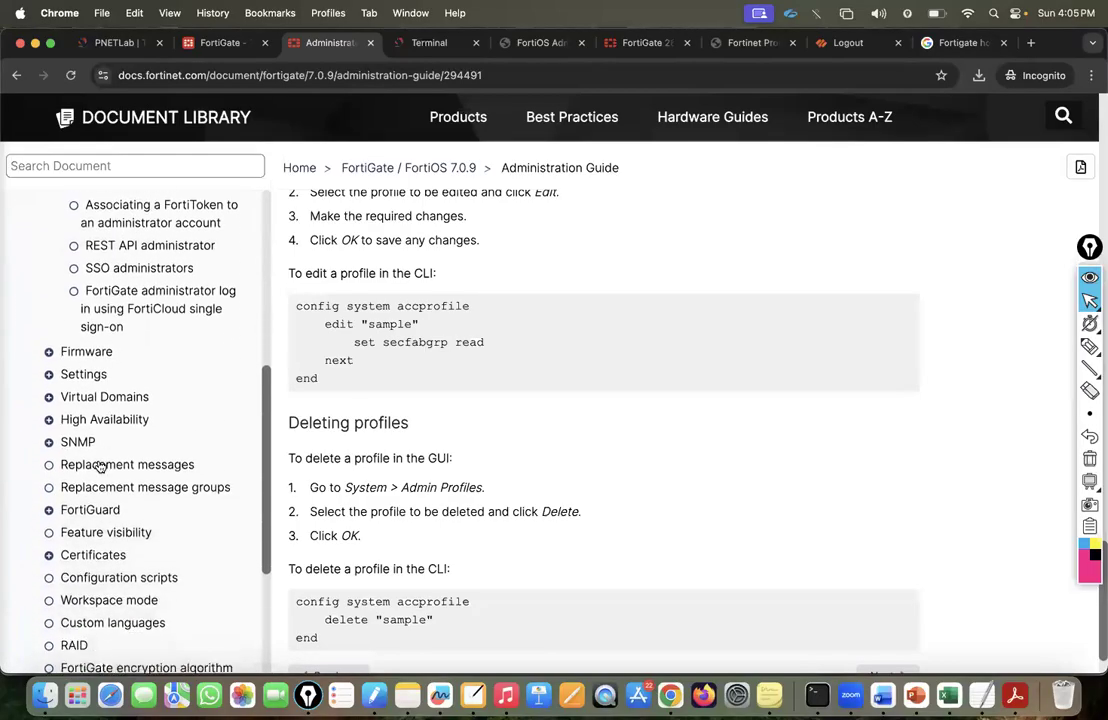
{"action": "left_click", "coordinate": [48, 440]}
{"action": "left_click", "coordinate": [117, 465]}
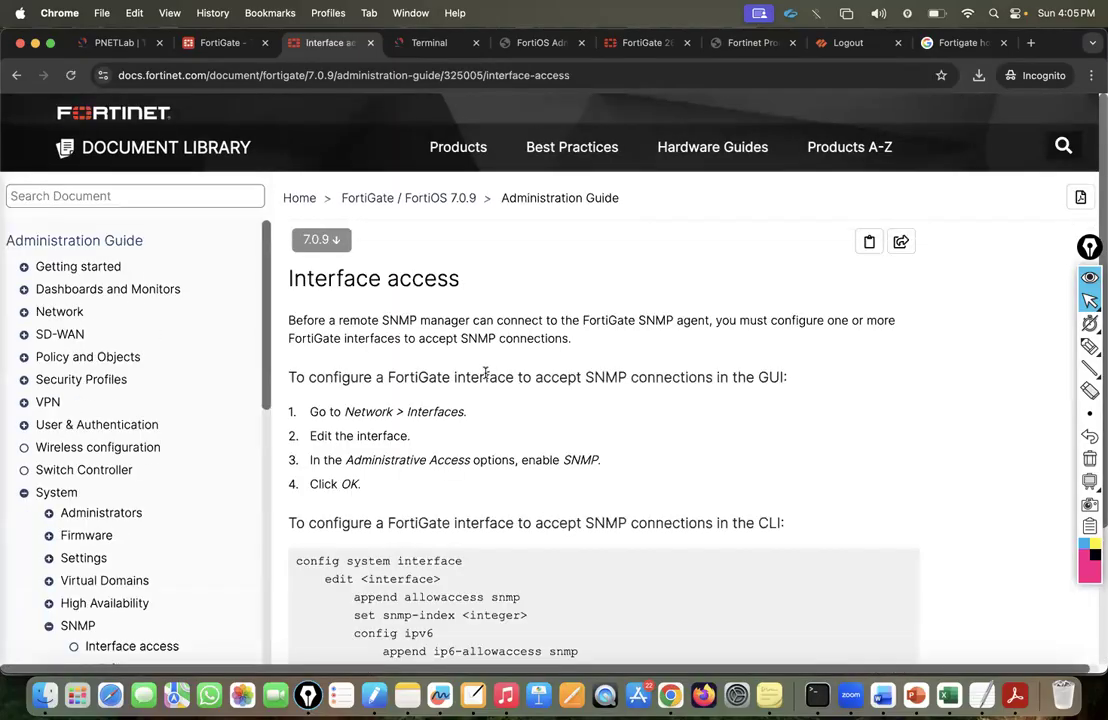
Open the SNMP MIB files topic in the Fortinet Document Library guide.
{"action": "scroll", "coordinate": [485, 375], "scroll_direction": "down", "scroll_amount": 4}
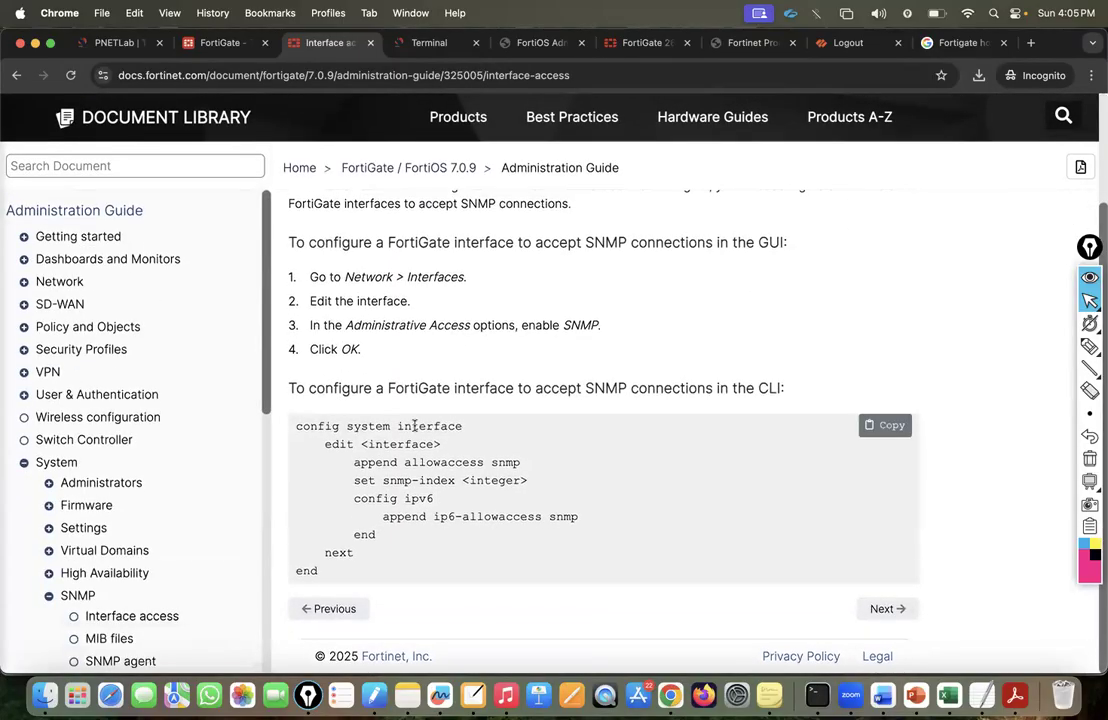
{"action": "scroll", "coordinate": [413, 425], "scroll_direction": "up", "scroll_amount": 2}
{"action": "scroll", "coordinate": [598, 466], "scroll_direction": "down", "scroll_amount": 2}
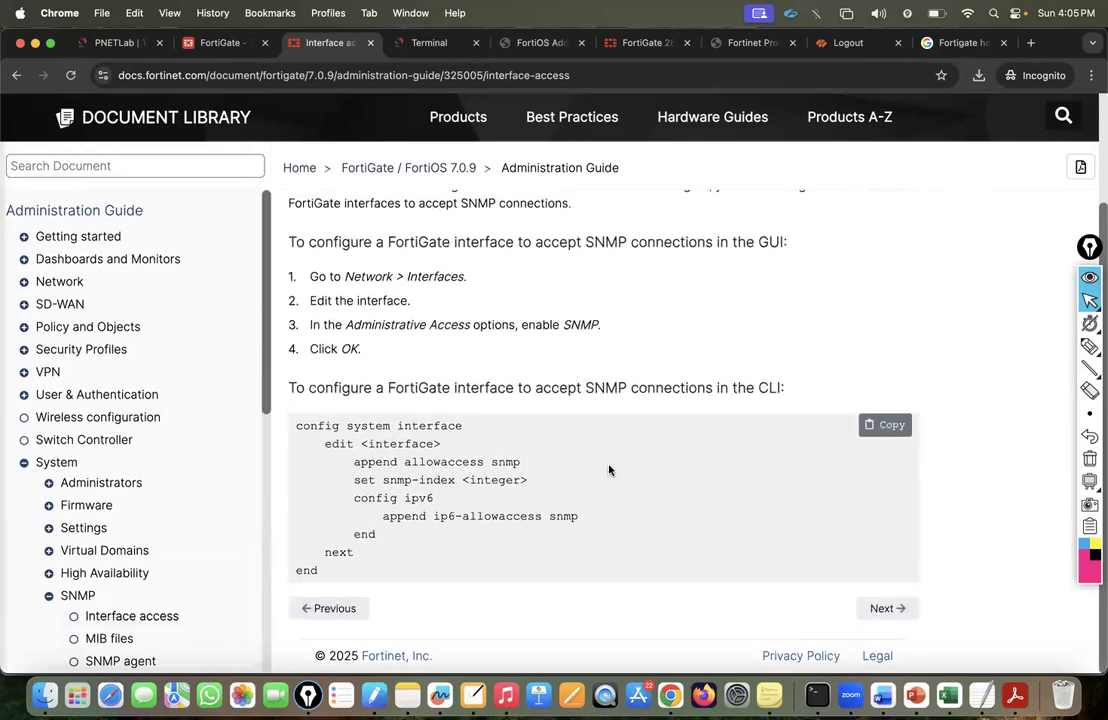
{"action": "scroll", "coordinate": [150, 500], "scroll_direction": "down", "scroll_amount": 2}
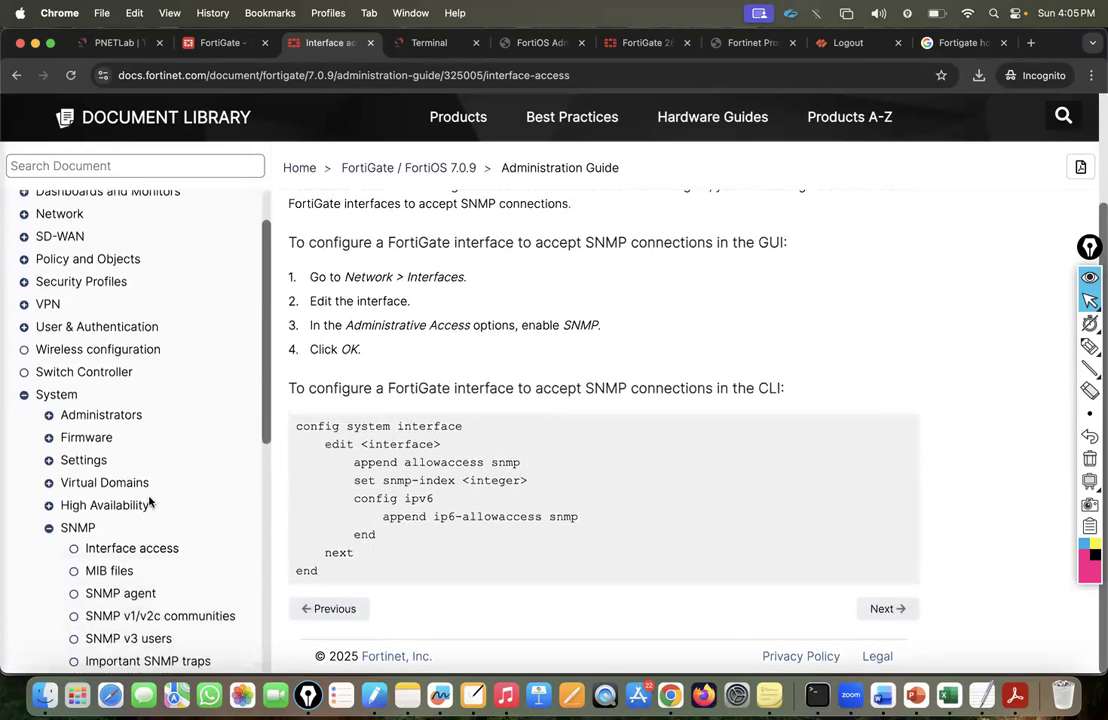
{"action": "left_click", "coordinate": [110, 556]}
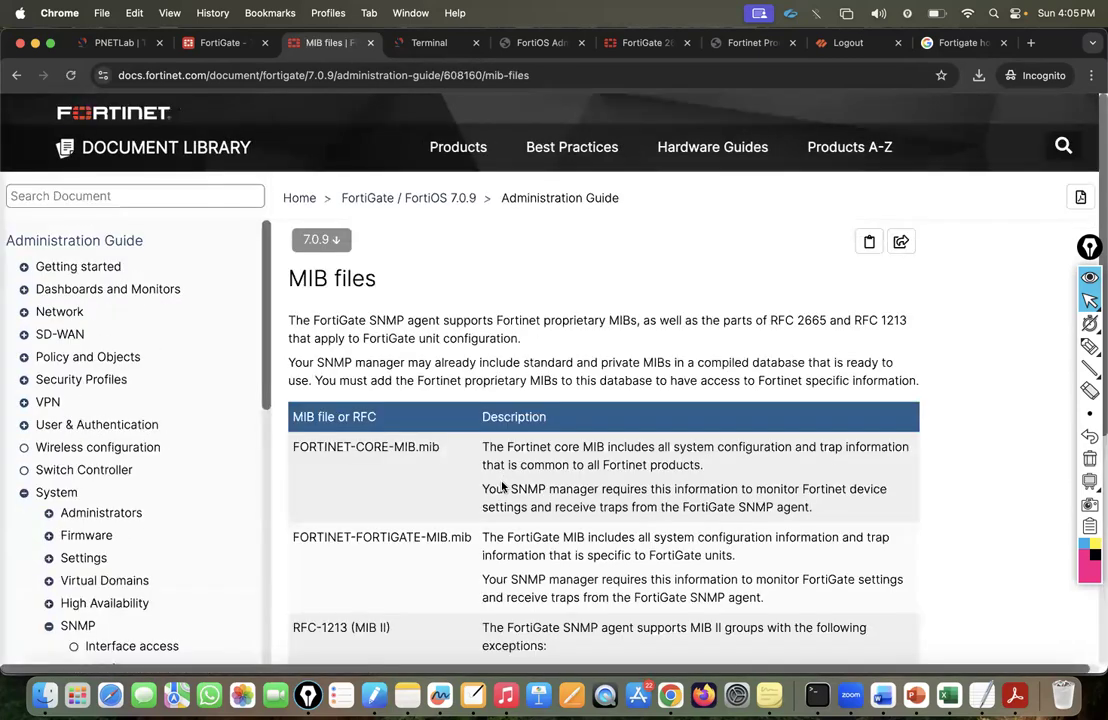
Read through the SNMP agent topic, then return to the FortiGate System Settings page.
{"action": "scroll", "coordinate": [502, 487], "scroll_direction": "down", "scroll_amount": 4}
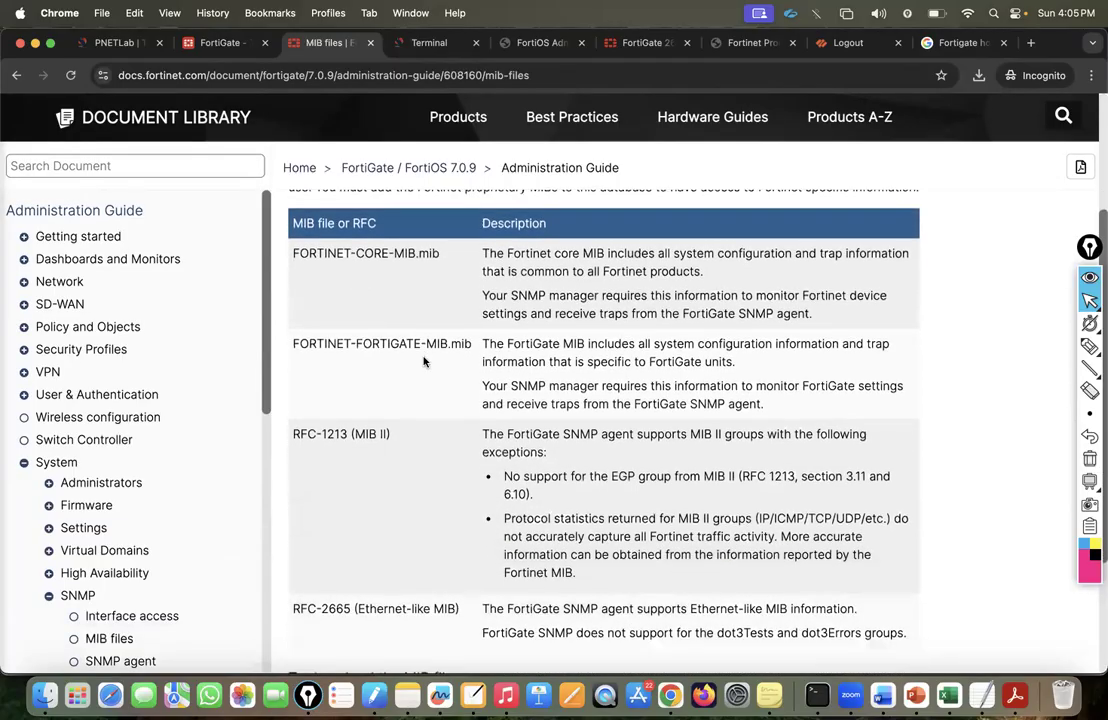
{"action": "scroll", "coordinate": [424, 362], "scroll_direction": "down", "scroll_amount": 4}
{"action": "left_click", "coordinate": [884, 616]}
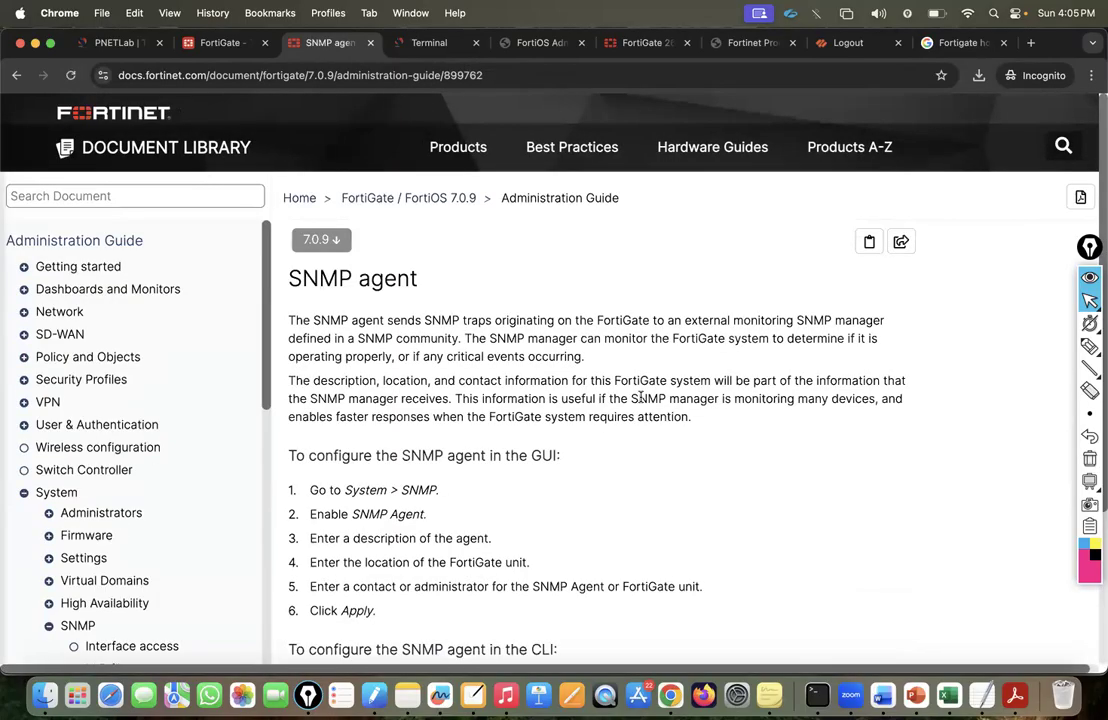
{"action": "scroll", "coordinate": [638, 400], "scroll_direction": "down", "scroll_amount": 5}
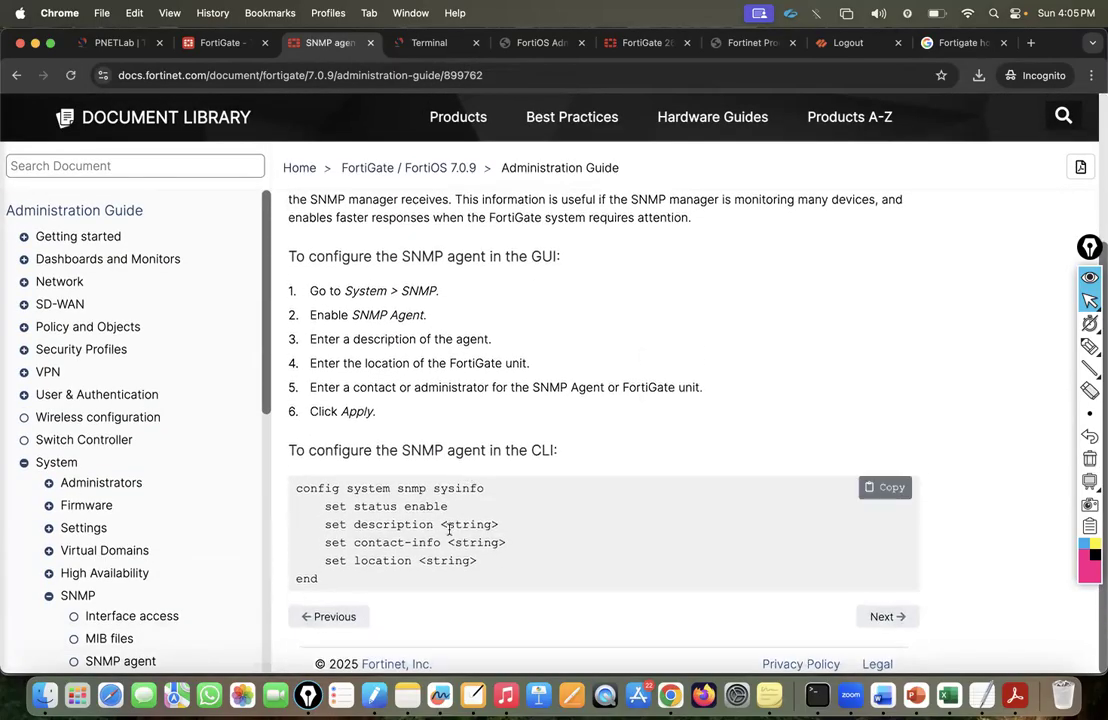
{"action": "left_click", "coordinate": [214, 44]}
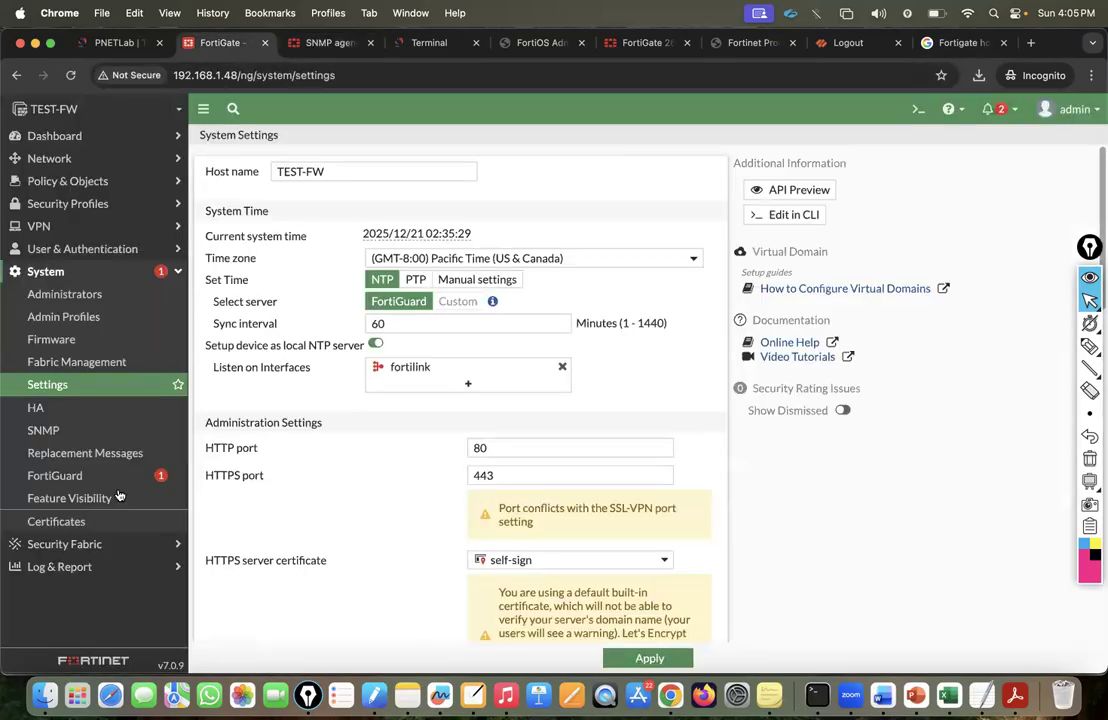
Start a new SNMP v1/v2c community in System > SNMP with a second host entry.
{"action": "left_click", "coordinate": [45, 430]}
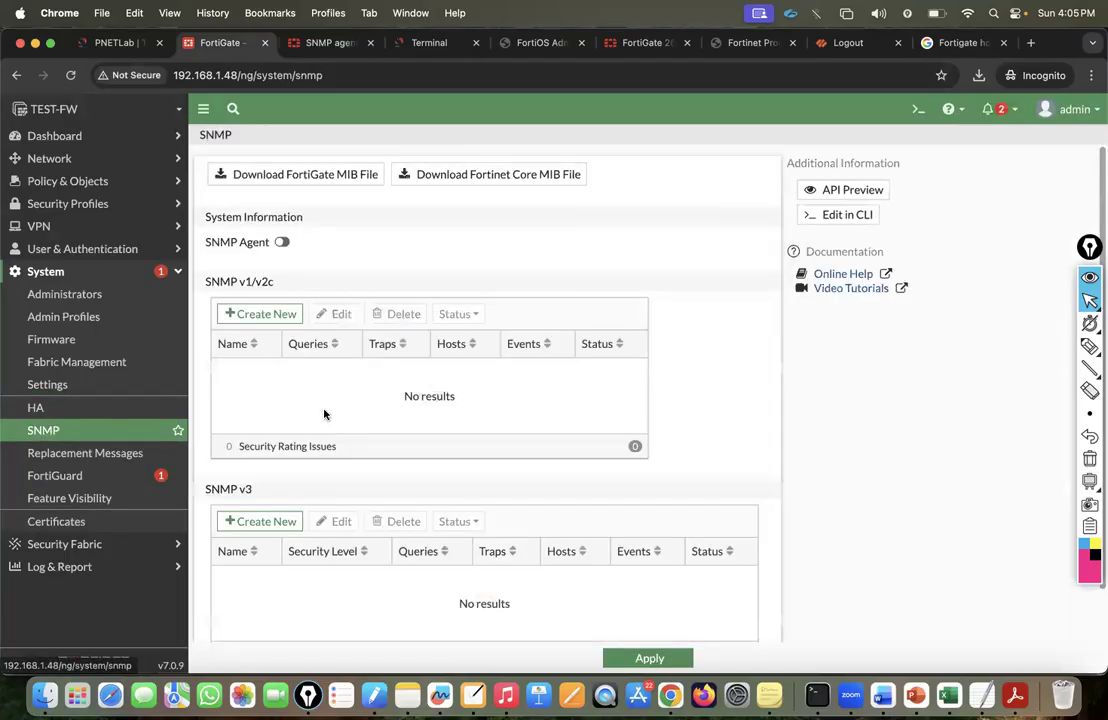
{"action": "left_click", "coordinate": [262, 316]}
{"action": "left_click", "coordinate": [463, 257]}
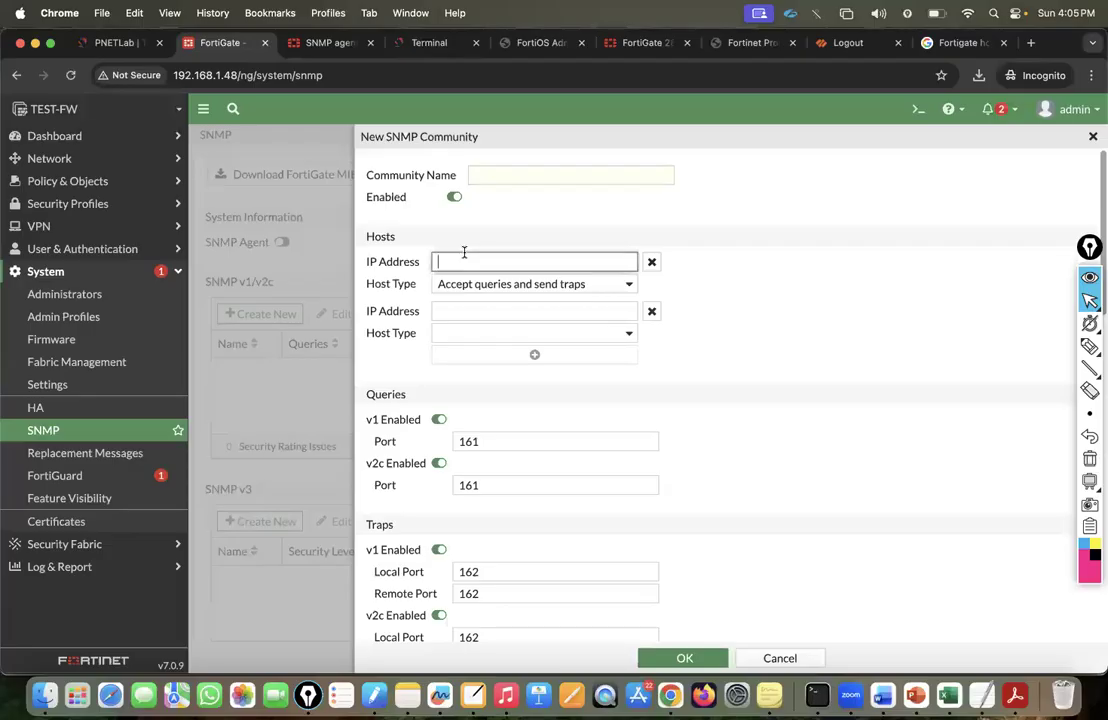
{"action": "left_click", "coordinate": [459, 312]}
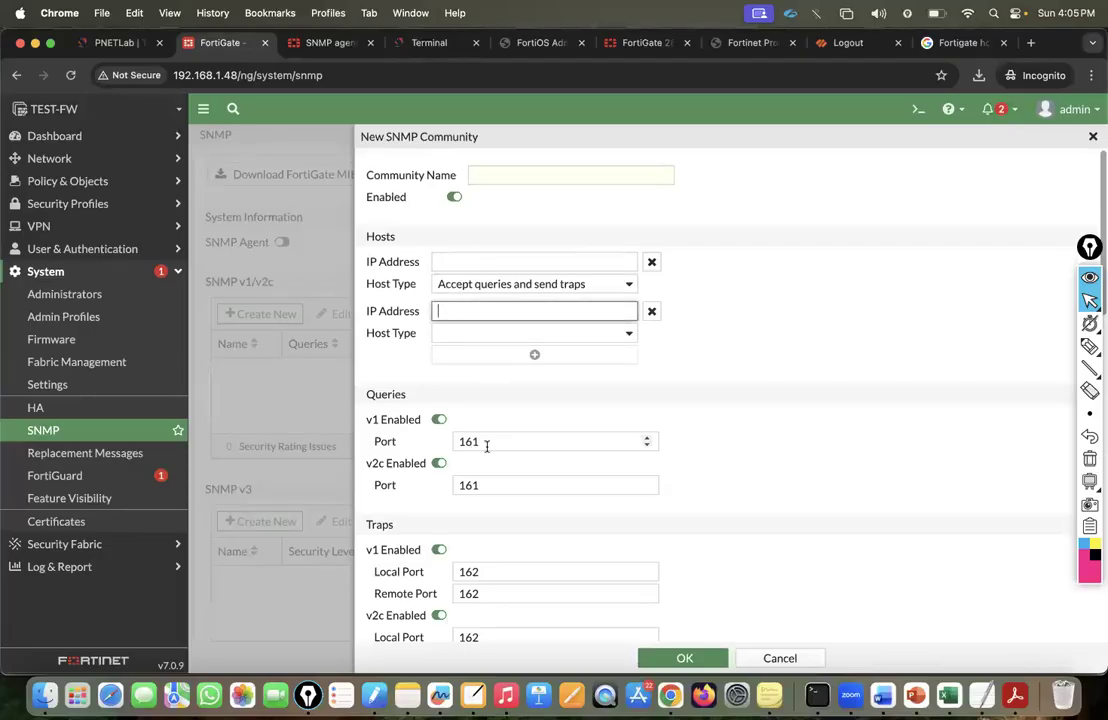
Review the community form's Hosts, Queries, Traps and SNMP Events sections.
{"action": "scroll", "coordinate": [497, 453], "scroll_direction": "down", "scroll_amount": 3}
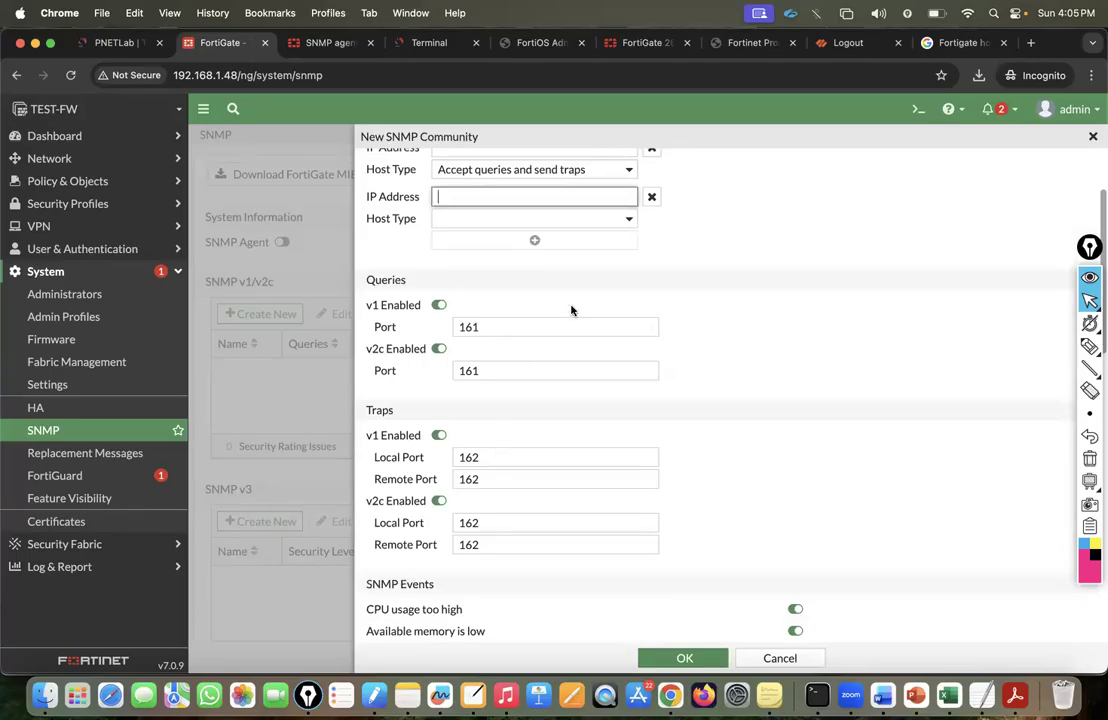
{"action": "scroll", "coordinate": [571, 310], "scroll_direction": "up", "scroll_amount": 3}
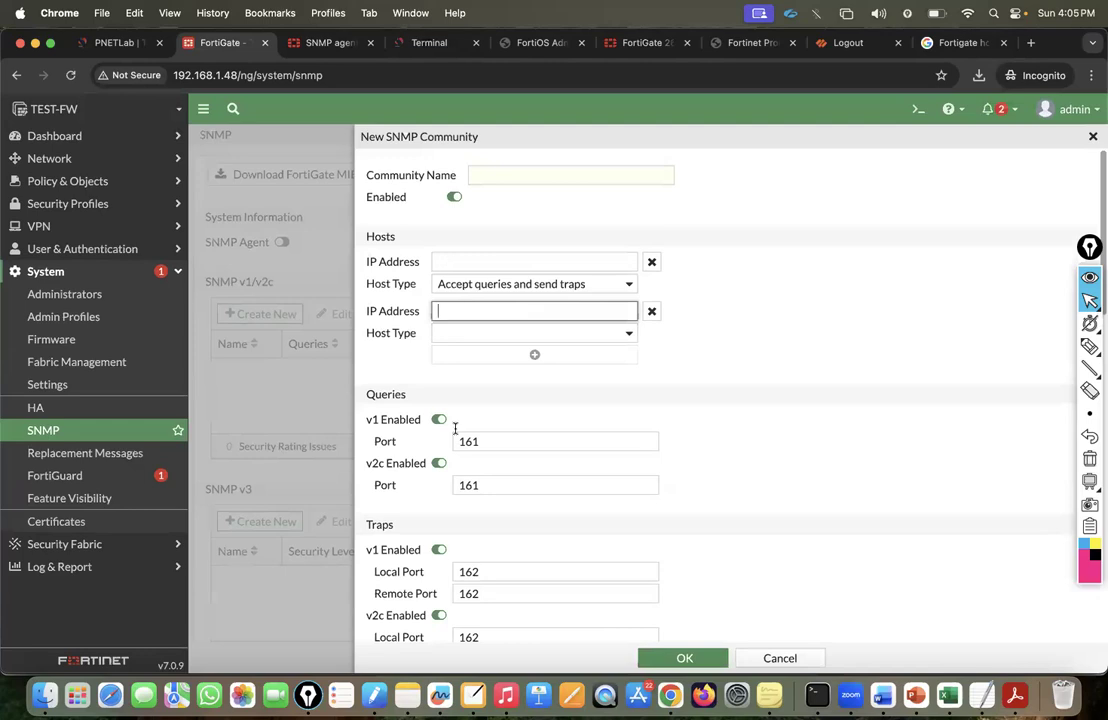
{"action": "scroll", "coordinate": [477, 559], "scroll_direction": "down", "scroll_amount": 5}
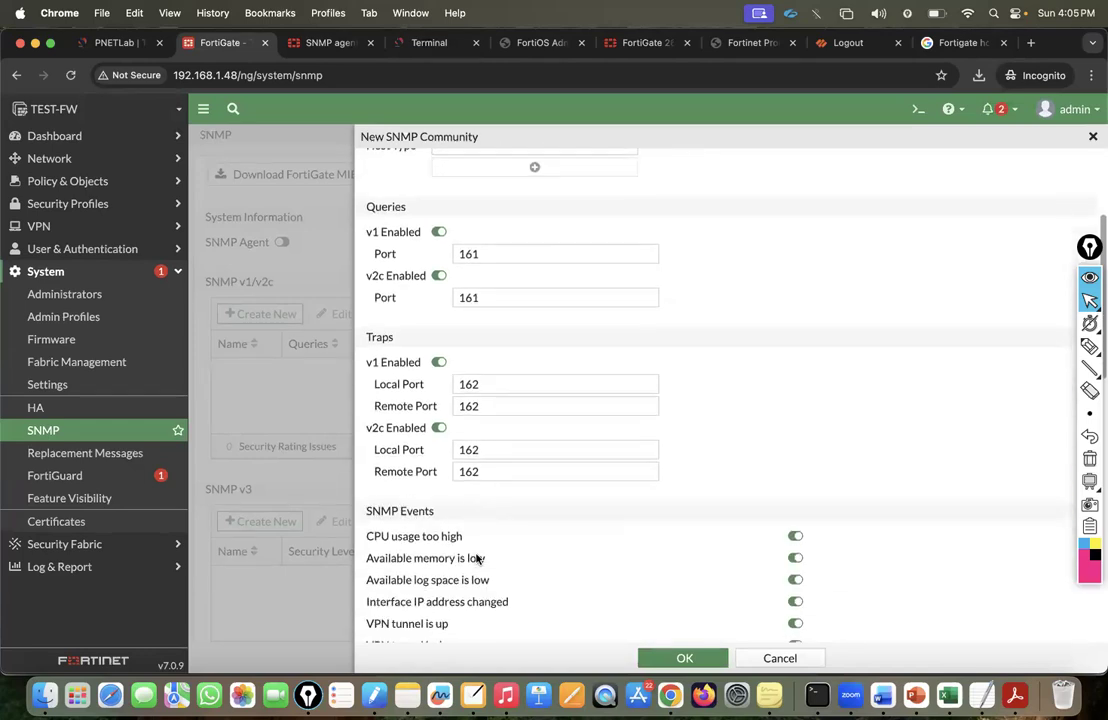
{"action": "scroll", "coordinate": [512, 311], "scroll_direction": "down", "scroll_amount": 10}
{"action": "scroll", "coordinate": [522, 438], "scroll_direction": "down", "scroll_amount": 10}
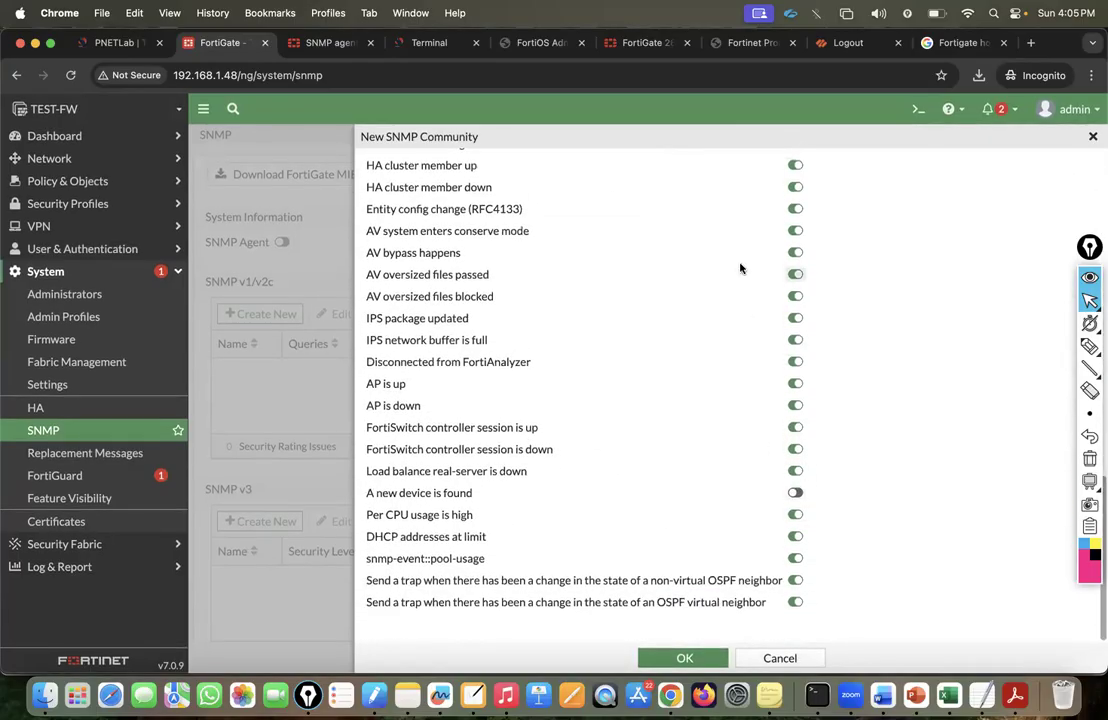
{"action": "scroll", "coordinate": [737, 267], "scroll_direction": "up", "scroll_amount": 20}
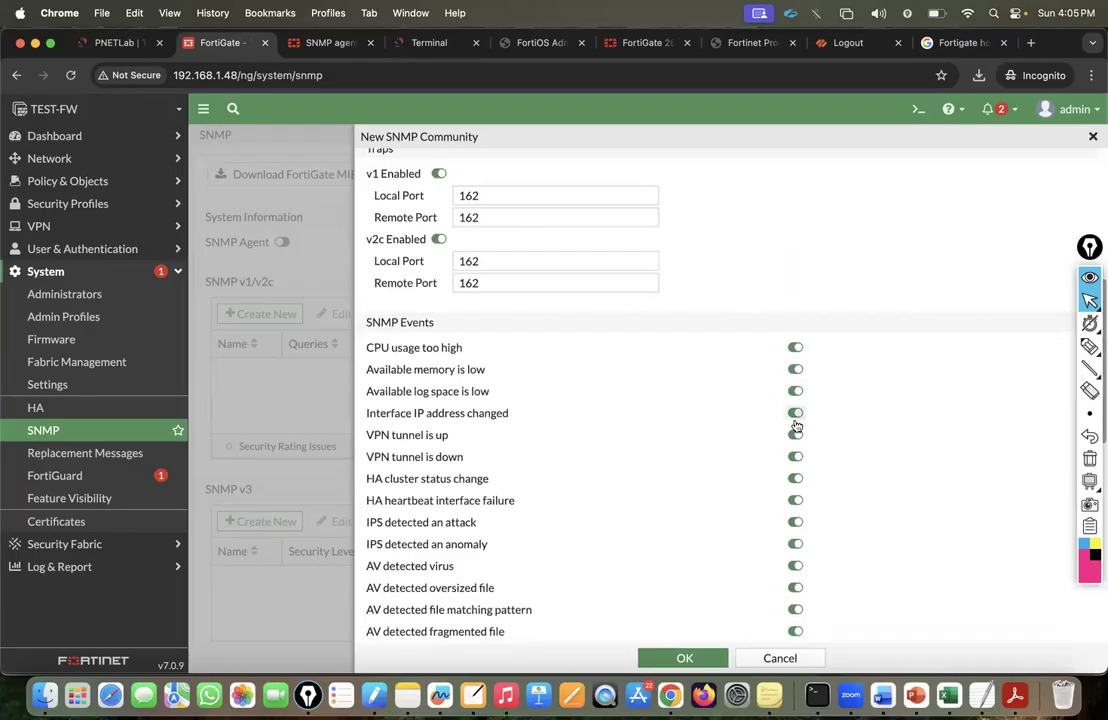
{"action": "scroll", "coordinate": [693, 465], "scroll_direction": "up", "scroll_amount": 8}
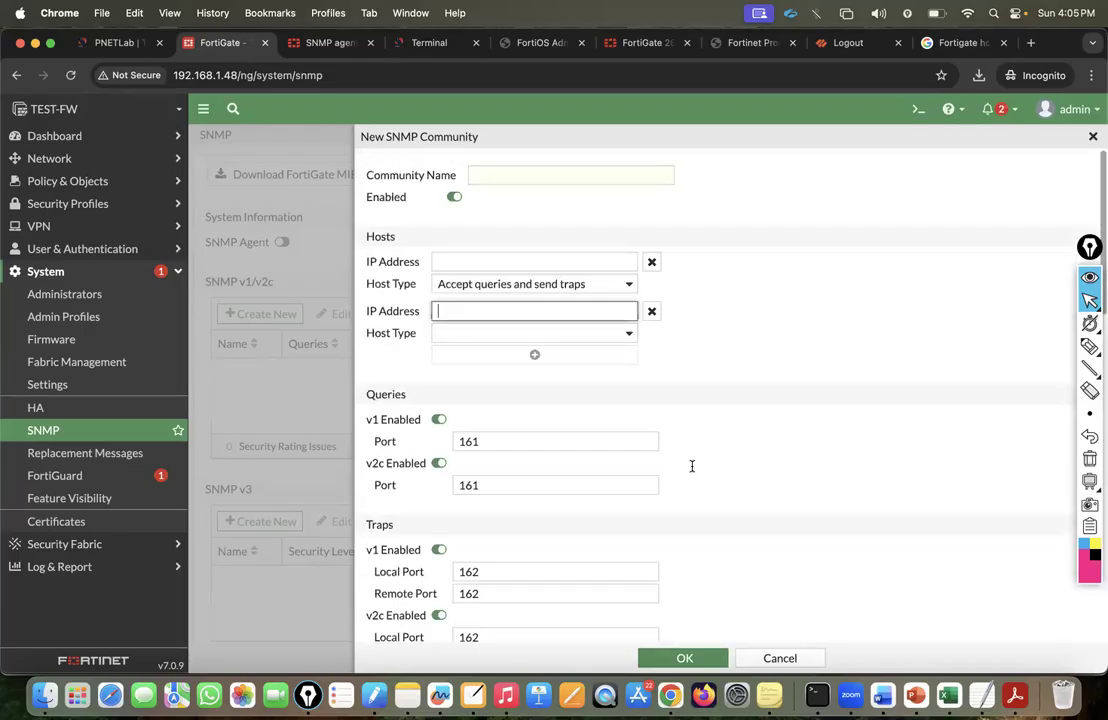
Try the community name, first host IP and host type fields, and disable SNMP v1 queries.
{"action": "left_click", "coordinate": [494, 177]}
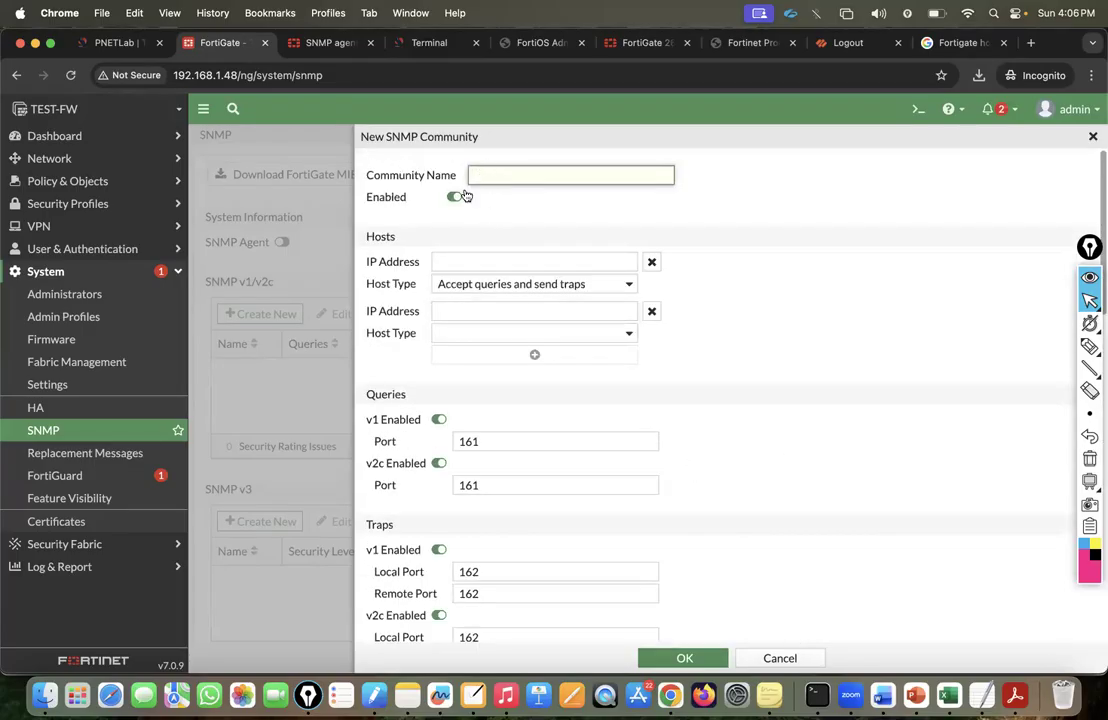
{"action": "left_click", "coordinate": [438, 261]}
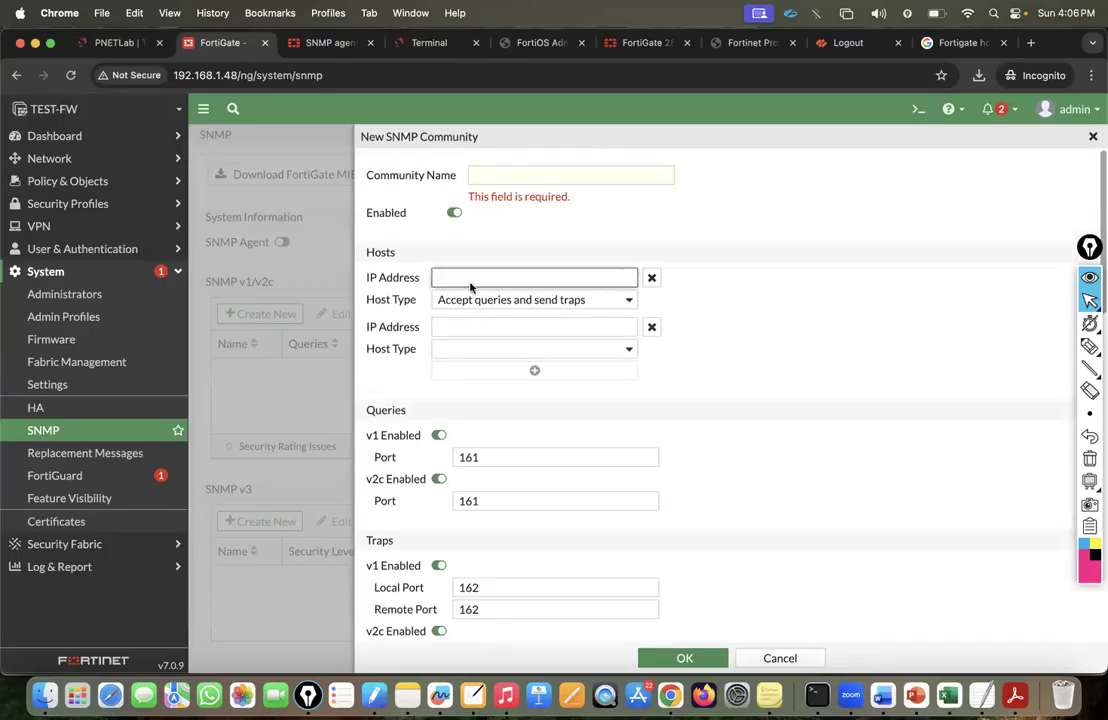
{"action": "left_click", "coordinate": [531, 299]}
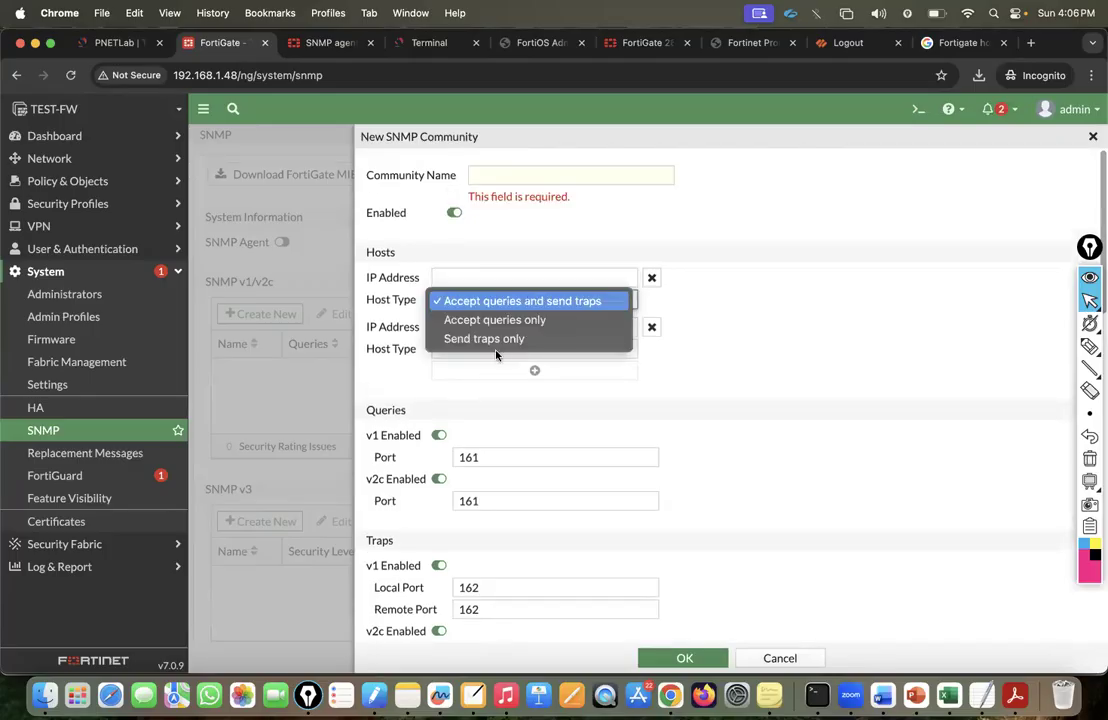
{"action": "left_click", "coordinate": [626, 378]}
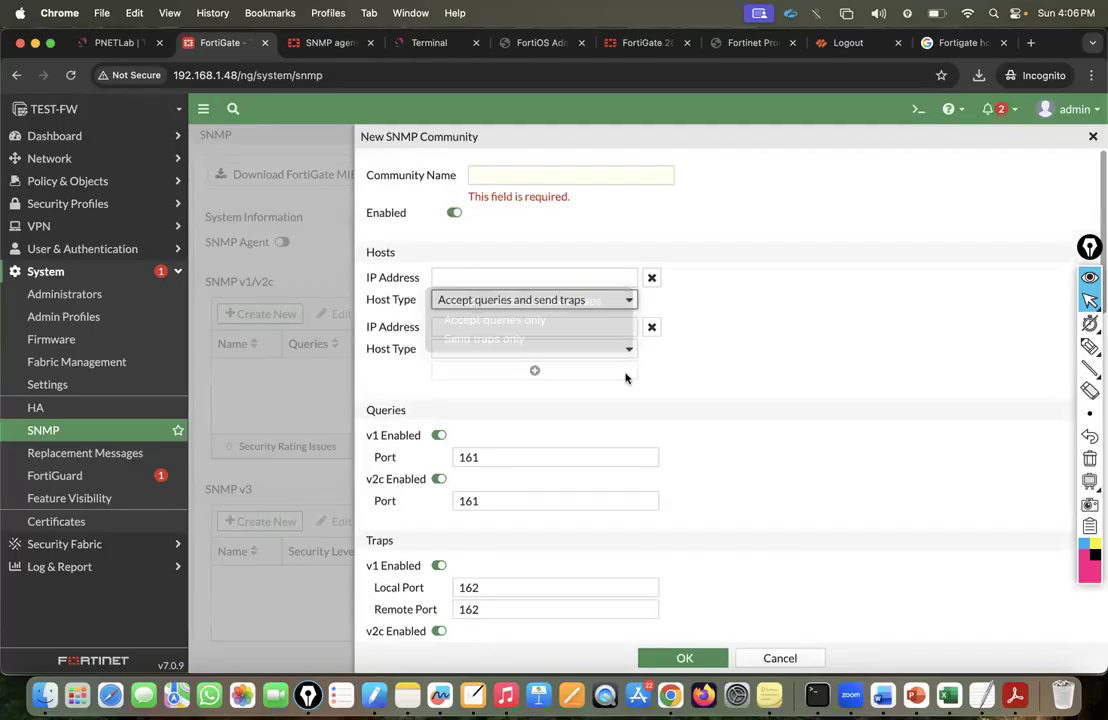
{"action": "left_click", "coordinate": [440, 436]}
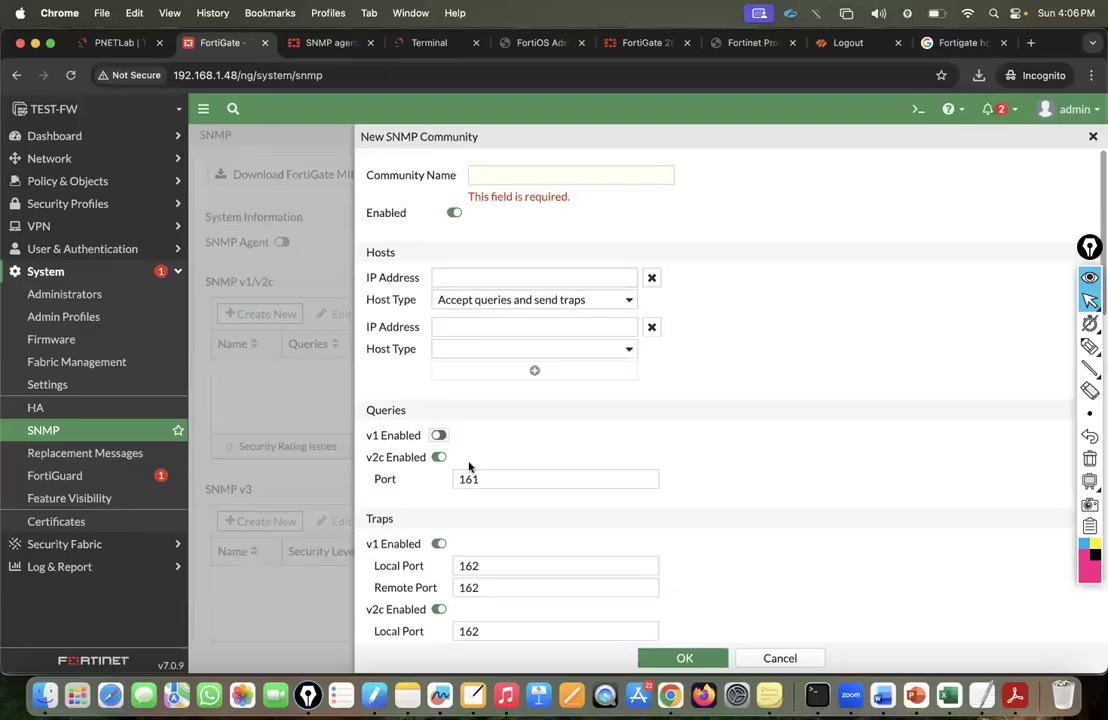
Disable SNMP v1 traps, try the second host's IP field, then cancel the unsaved community.
{"action": "scroll", "coordinate": [457, 473], "scroll_direction": "down", "scroll_amount": 2}
{"action": "left_click", "coordinate": [439, 459]}
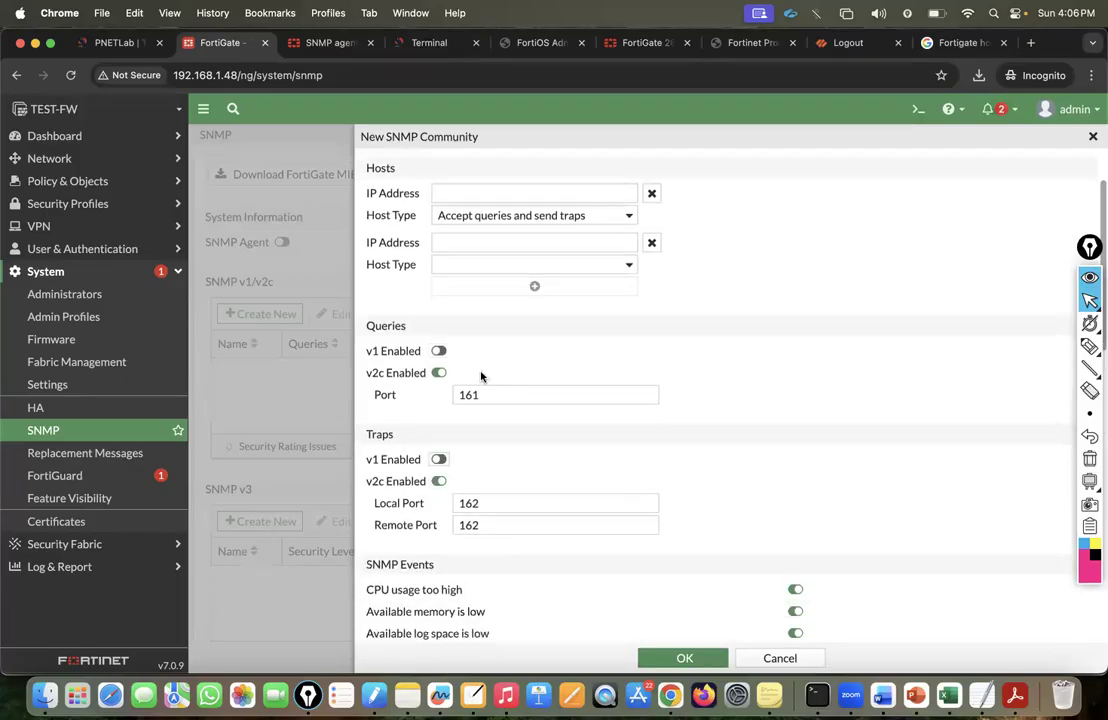
{"action": "scroll", "coordinate": [423, 388], "scroll_direction": "down", "scroll_amount": 1}
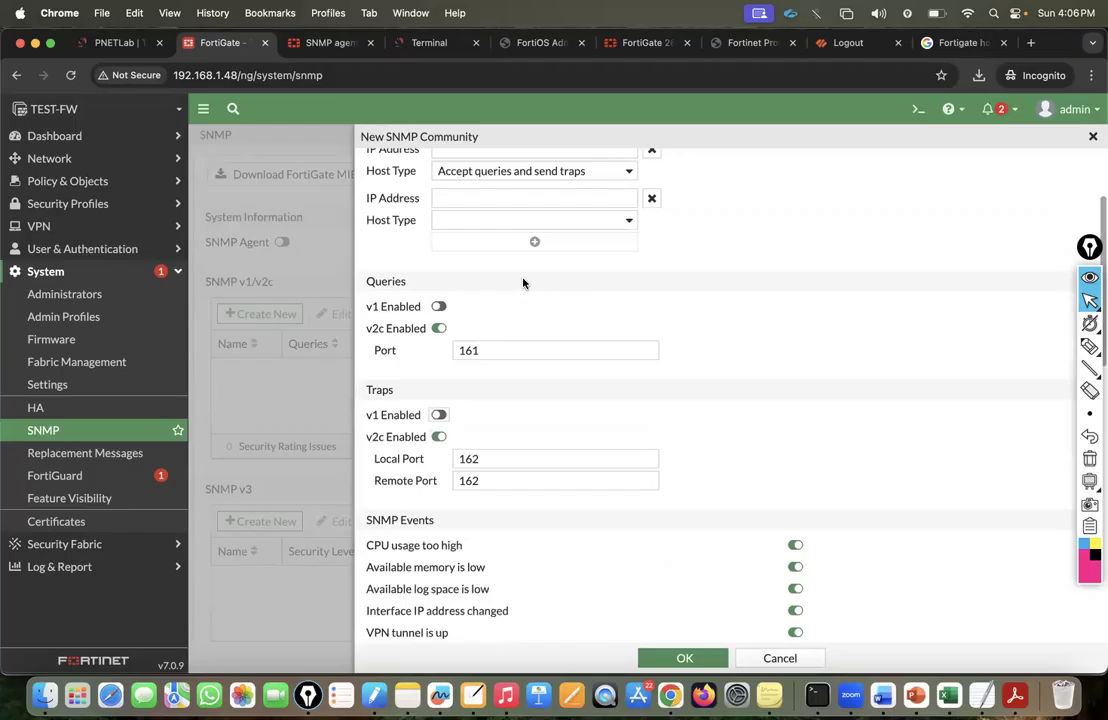
{"action": "scroll", "coordinate": [458, 326], "scroll_direction": "up", "scroll_amount": 3}
{"action": "left_click", "coordinate": [458, 324]}
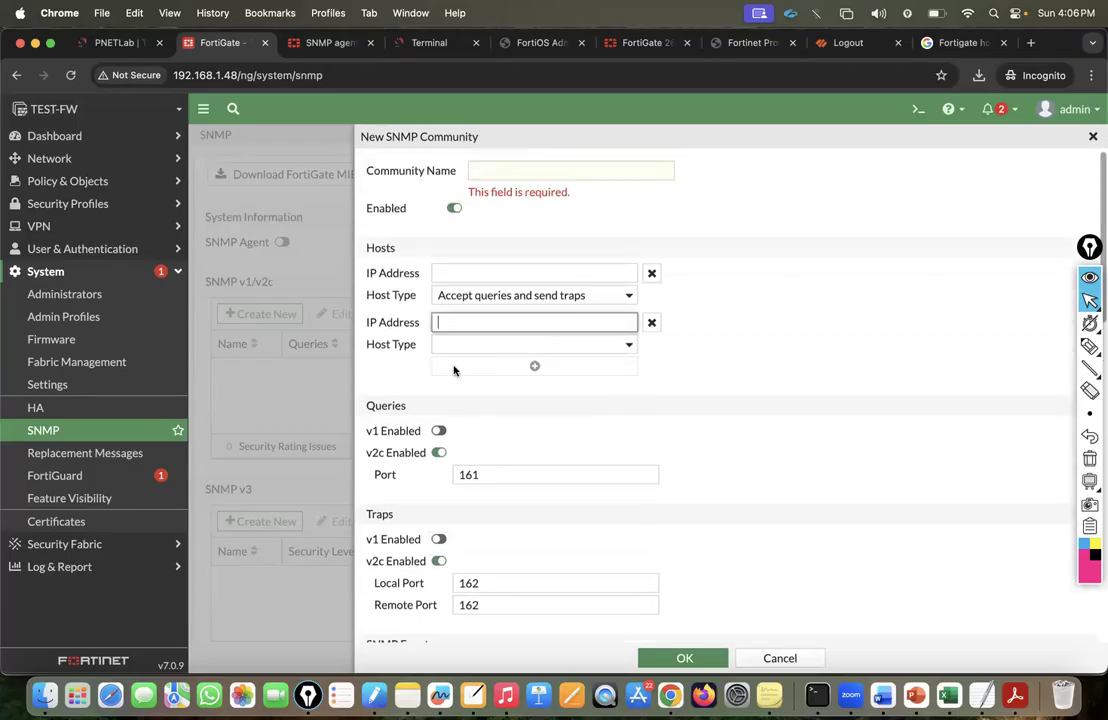
{"action": "scroll", "coordinate": [453, 370], "scroll_direction": "down", "scroll_amount": 10}
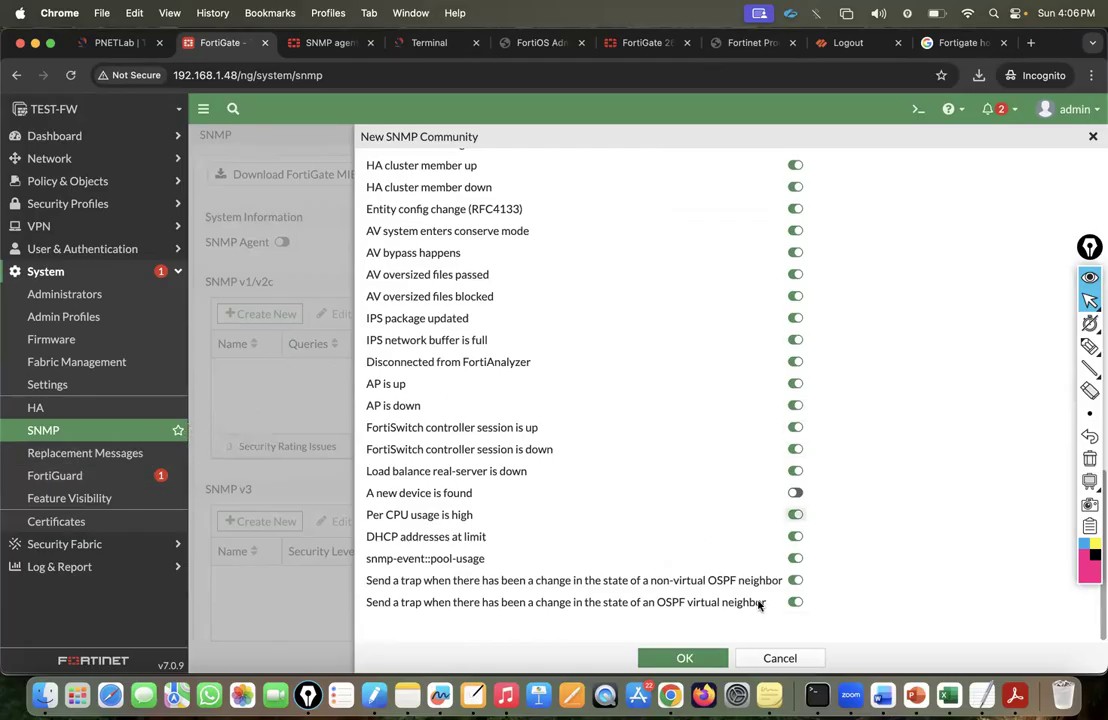
{"action": "left_click", "coordinate": [776, 656]}
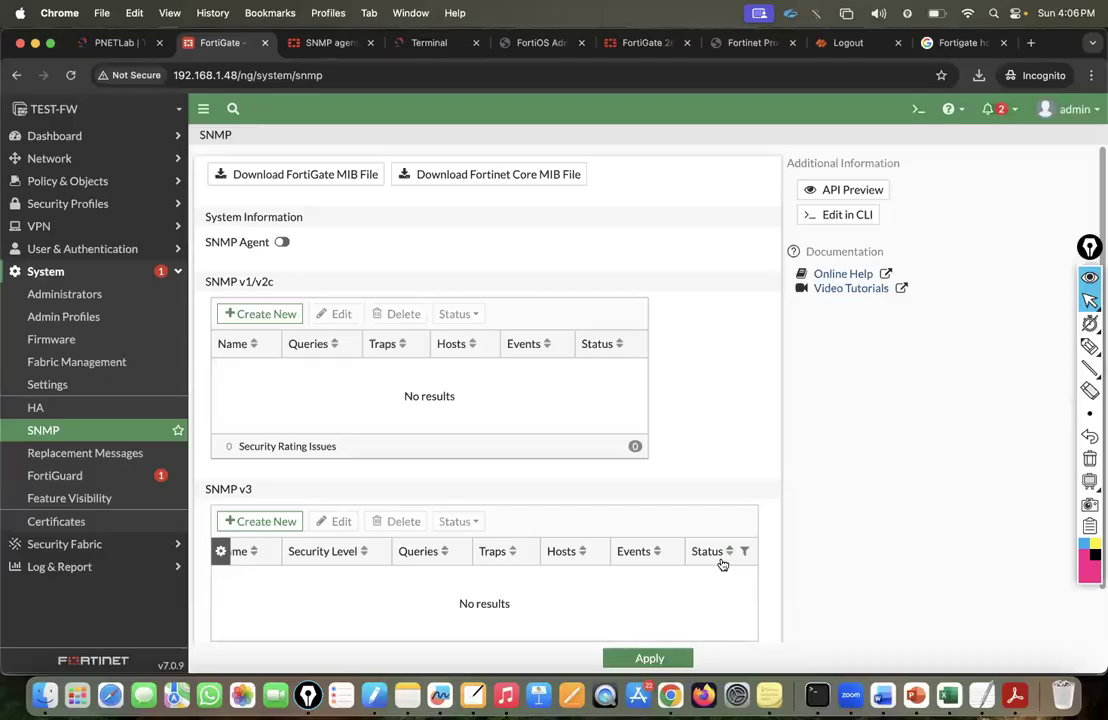
Open the System > HA settings, briefly checking the PNETLab topology tab.
{"action": "left_click", "coordinate": [54, 409]}
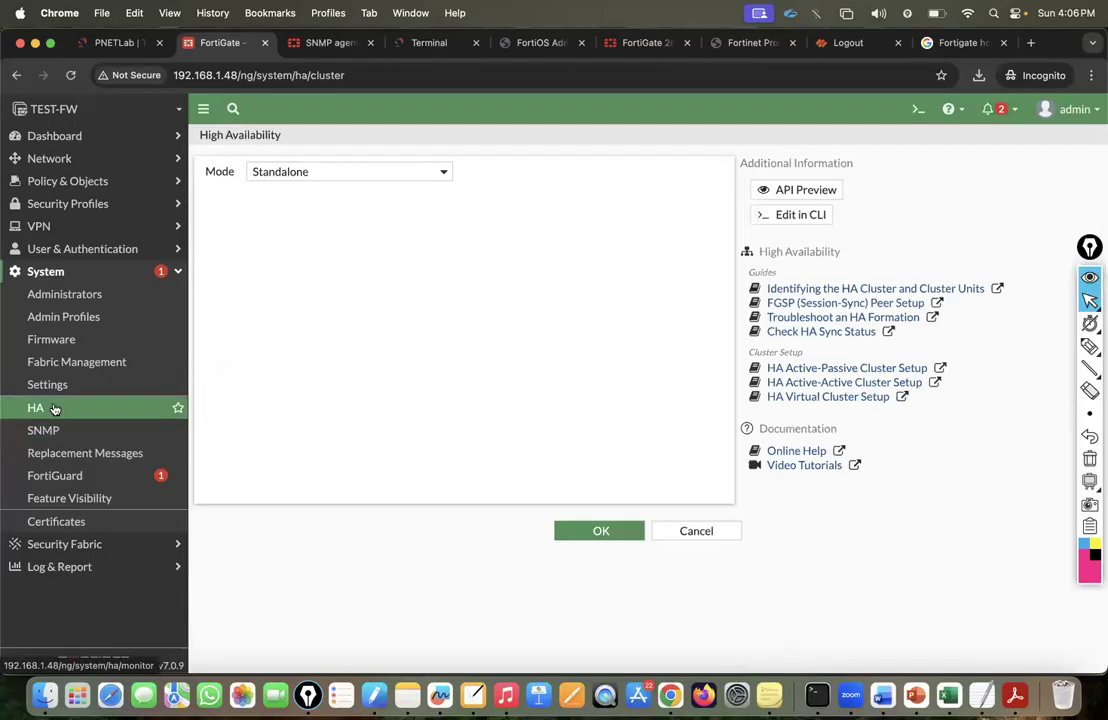
{"action": "left_click", "coordinate": [118, 45]}
{"action": "mouse_move", "coordinate": [10, 213]}
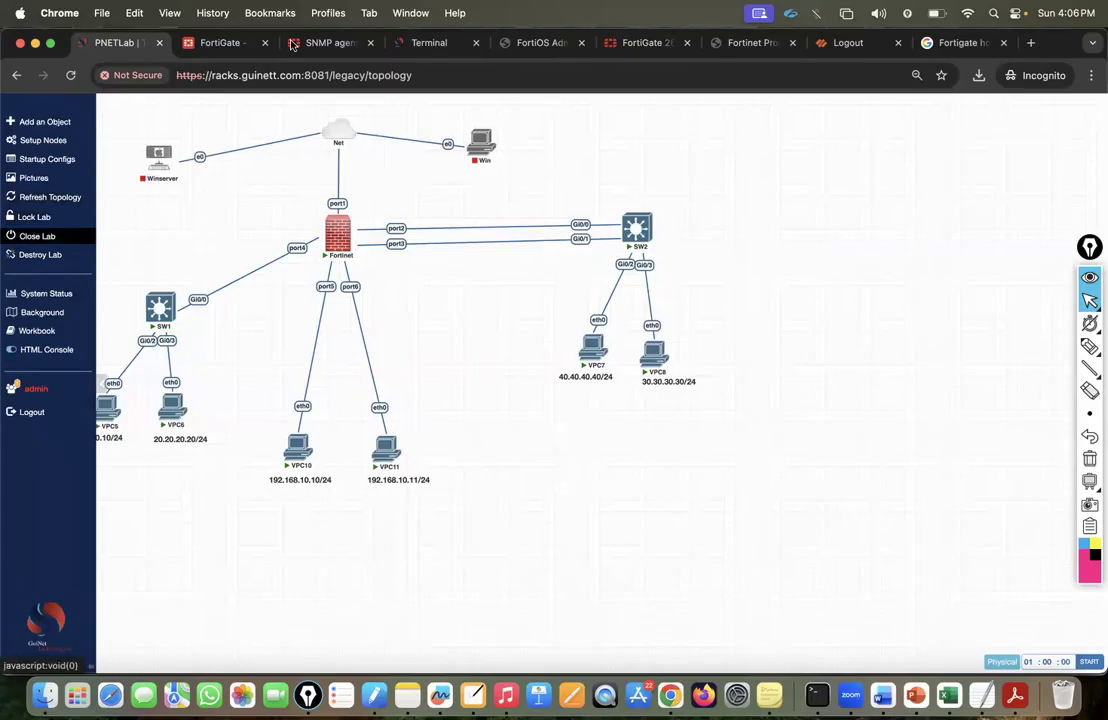
{"action": "left_click", "coordinate": [229, 44]}
Keep the HA mode at Standalone after viewing Active-Active and Active-Passive, and check PNETLab's node options.
{"action": "left_click", "coordinate": [277, 176]}
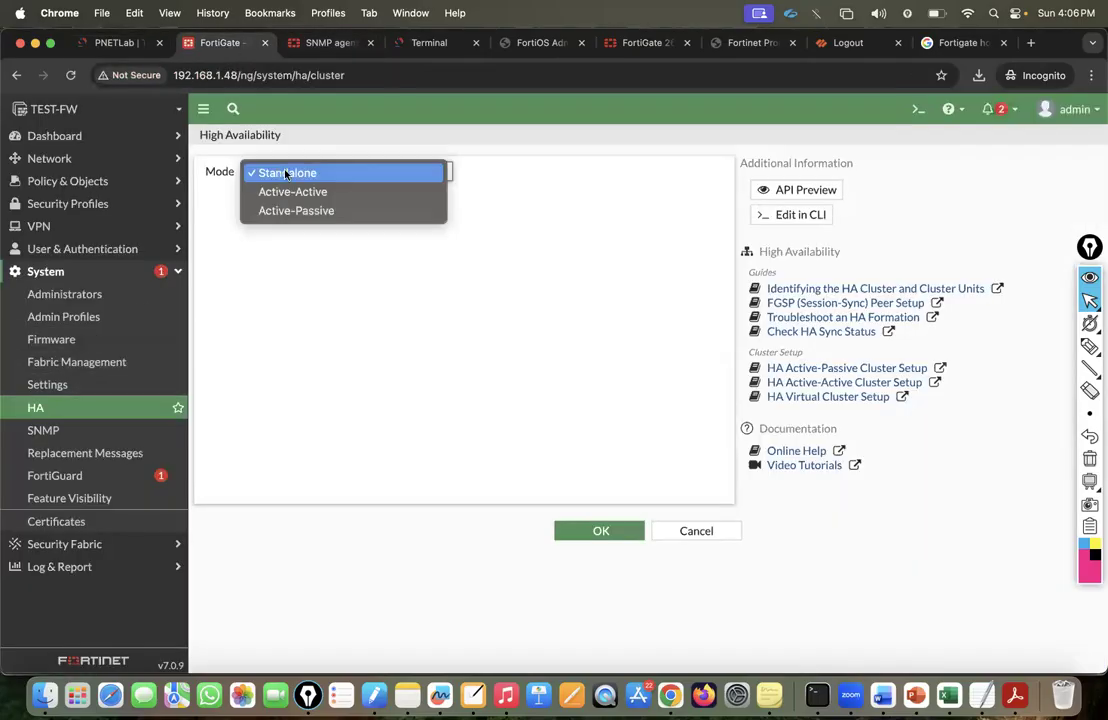
{"action": "left_click", "coordinate": [297, 284]}
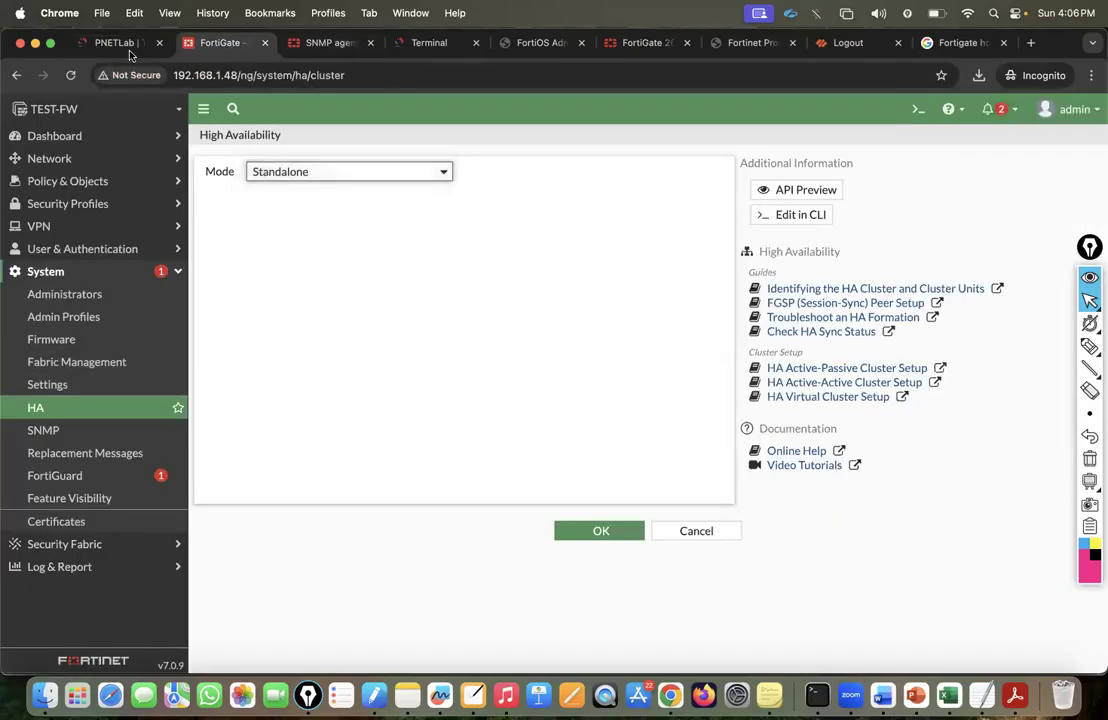
{"action": "left_click", "coordinate": [127, 47]}
{"action": "mouse_move", "coordinate": [8, 383]}
{"action": "left_click", "coordinate": [45, 140]}
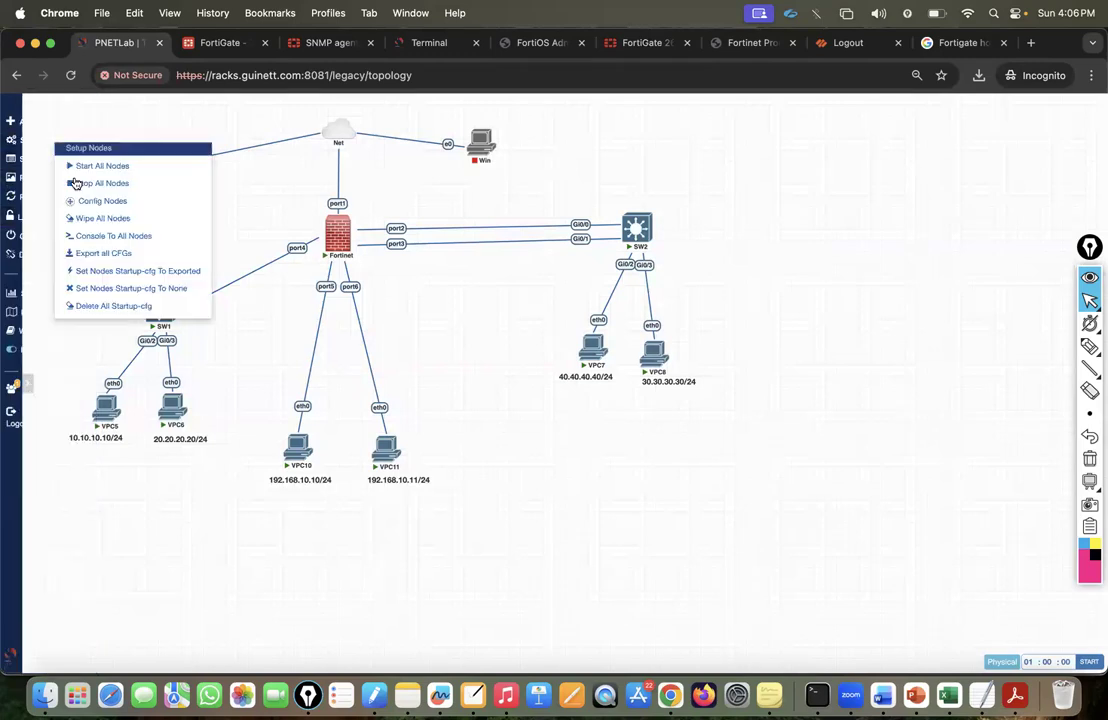
{"action": "left_click", "coordinate": [228, 45]}
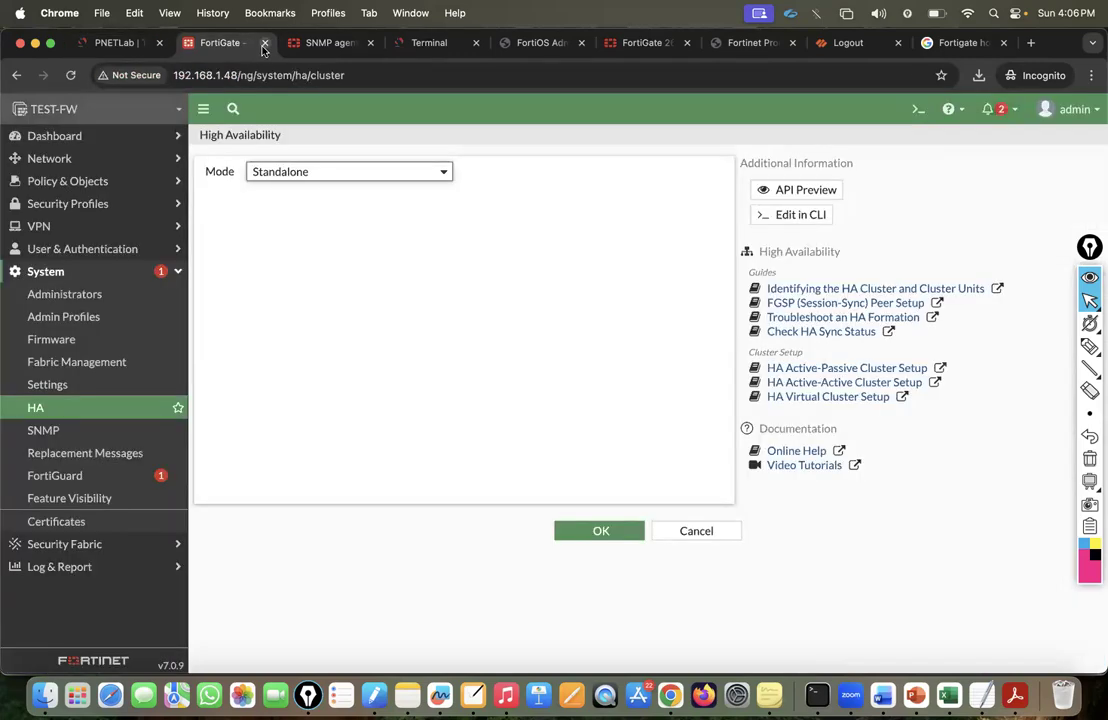
Close the FortiGate HA tab and close the currently open lab in PNETLab.
{"action": "left_click", "coordinate": [263, 48]}
{"action": "left_click", "coordinate": [229, 43]}
{"action": "left_click", "coordinate": [118, 43]}
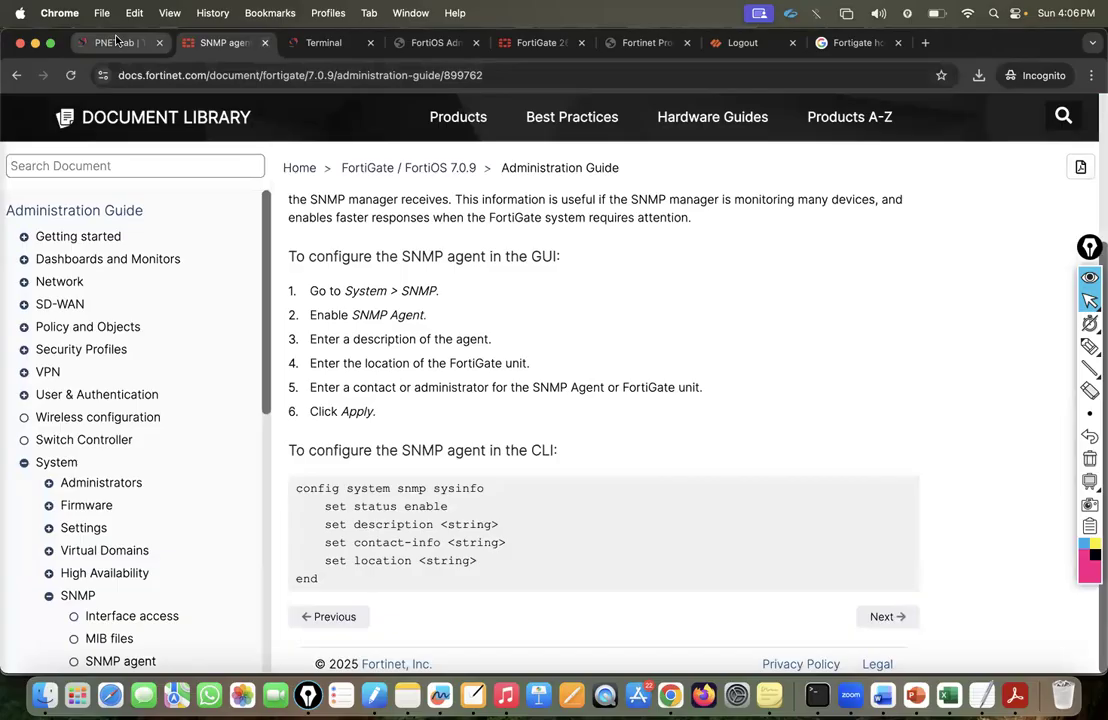
{"action": "mouse_move", "coordinate": [10, 233]}
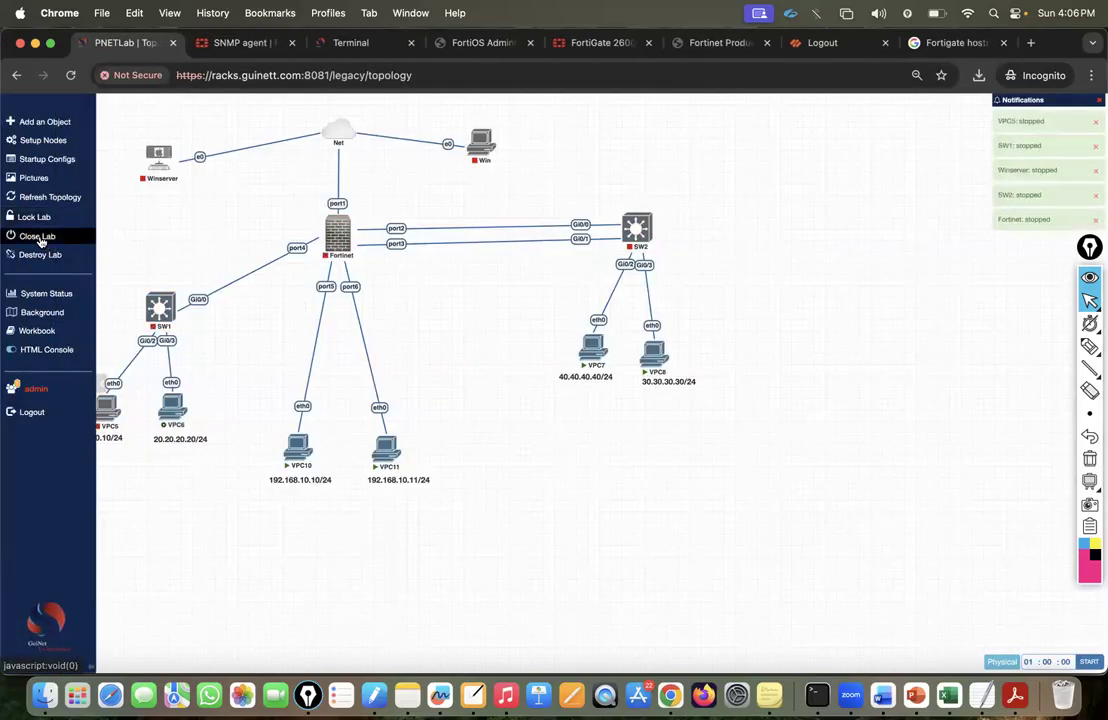
{"action": "left_click", "coordinate": [40, 239]}
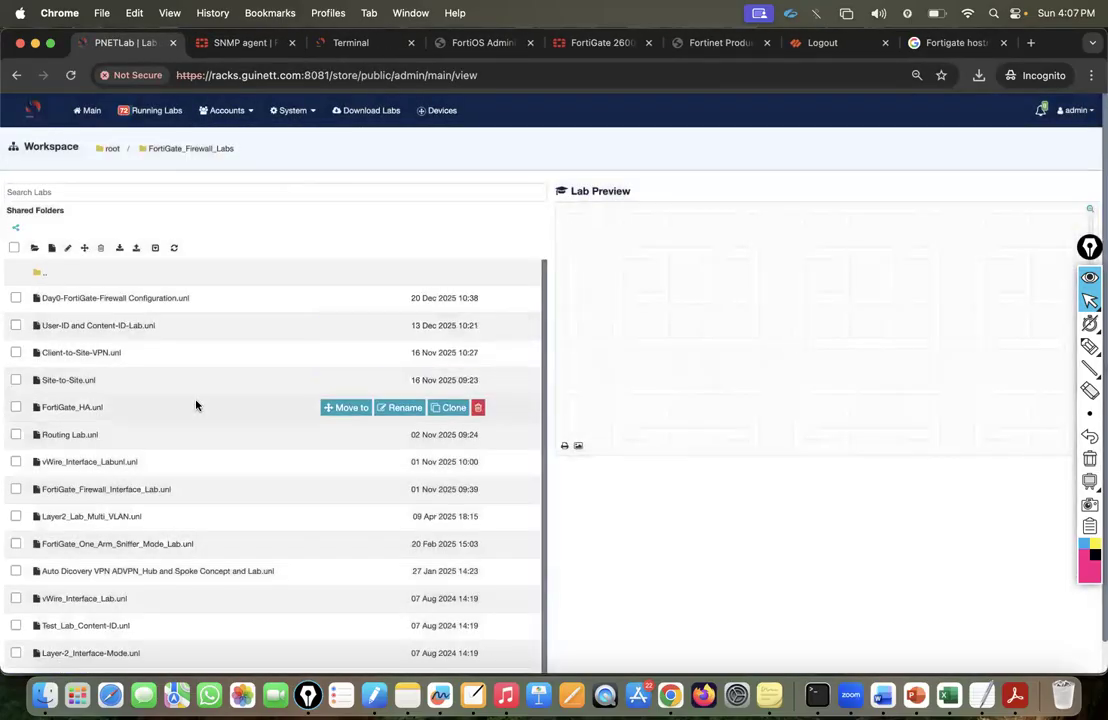
Open the FortiGate_HA.unl lab from the Workspace to show the FG01/FG02 HA pair.
{"action": "scroll", "coordinate": [196, 404], "scroll_direction": "down", "scroll_amount": 1}
{"action": "scroll", "coordinate": [190, 408], "scroll_direction": "up", "scroll_amount": 1}
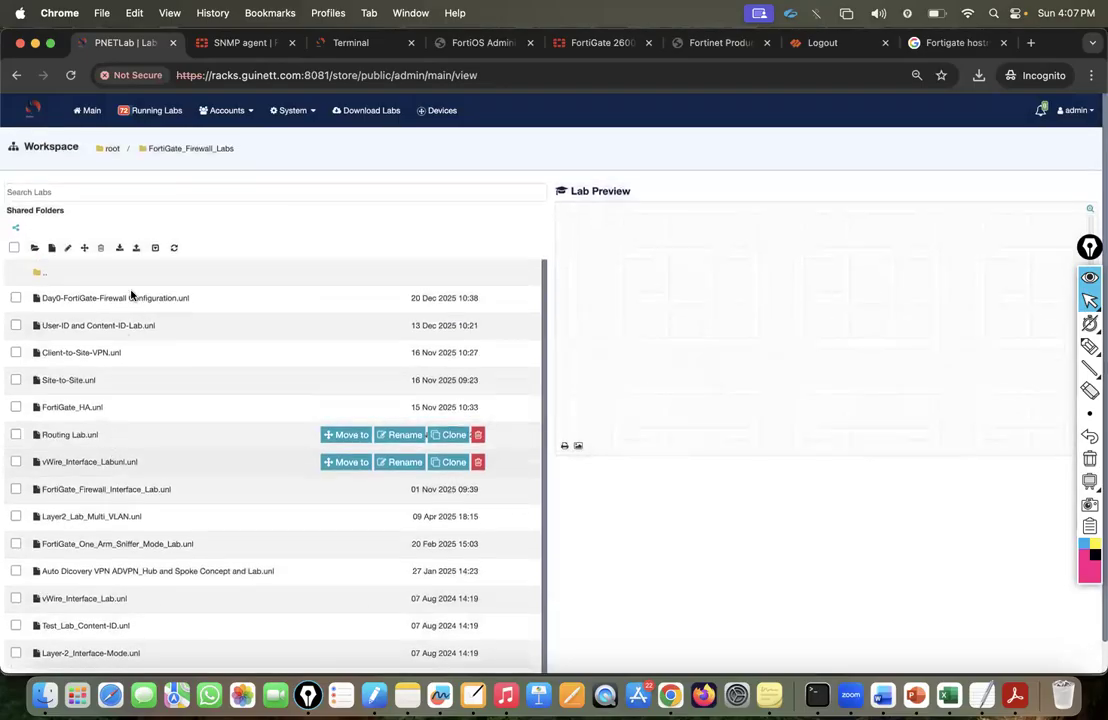
{"action": "scroll", "coordinate": [83, 429], "scroll_direction": "down", "scroll_amount": 1}
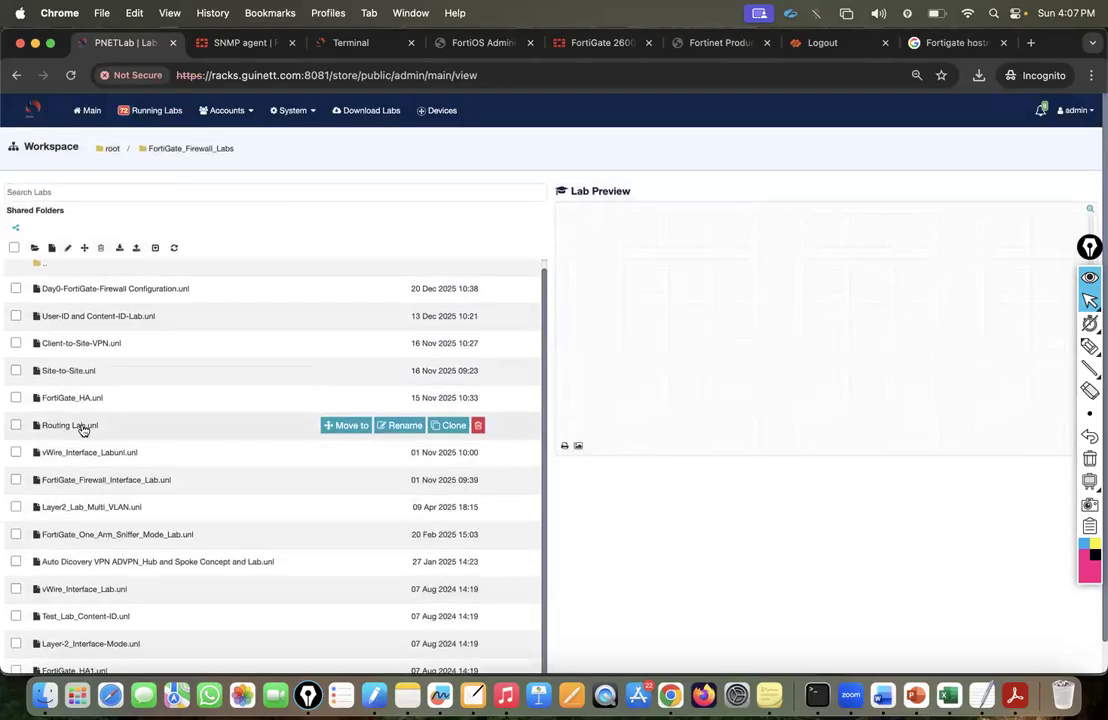
{"action": "left_click", "coordinate": [69, 398]}
{"action": "left_click", "coordinate": [576, 467]}
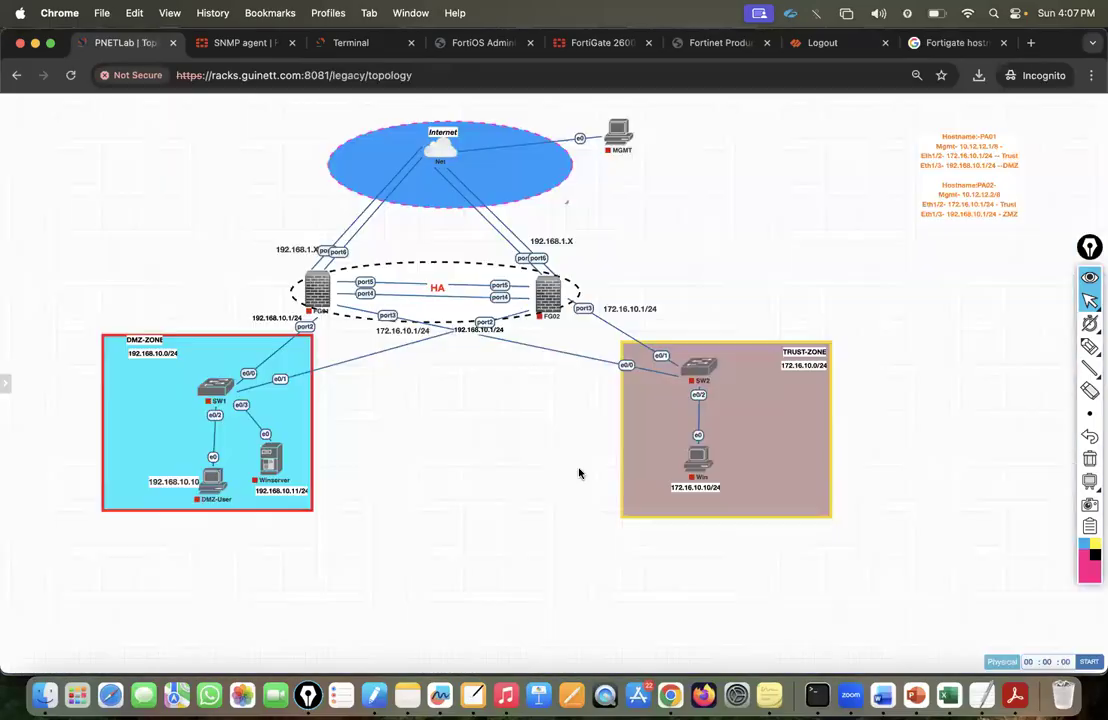